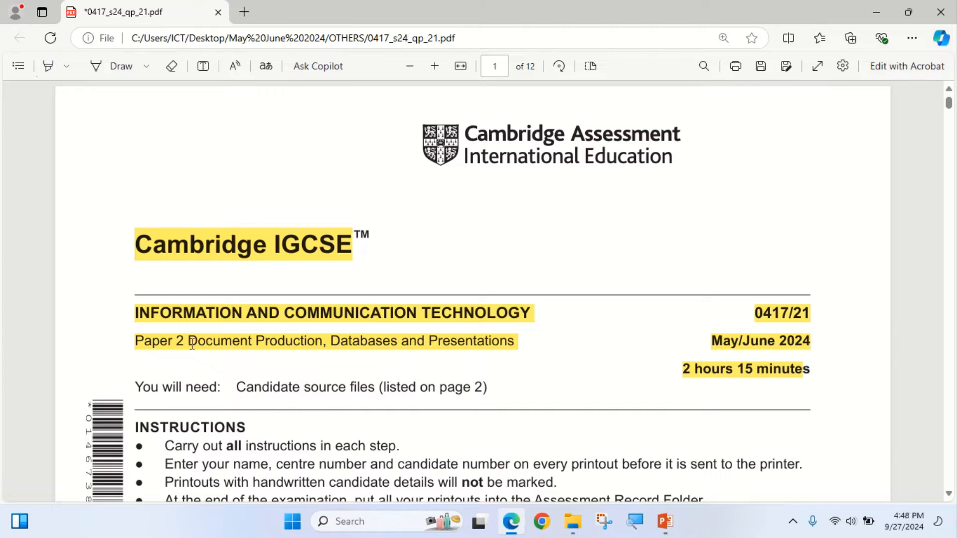
- Examine the exam paper's cover page, including the paper title, duration, instructions and total mark
drag(192, 344, 328, 344)
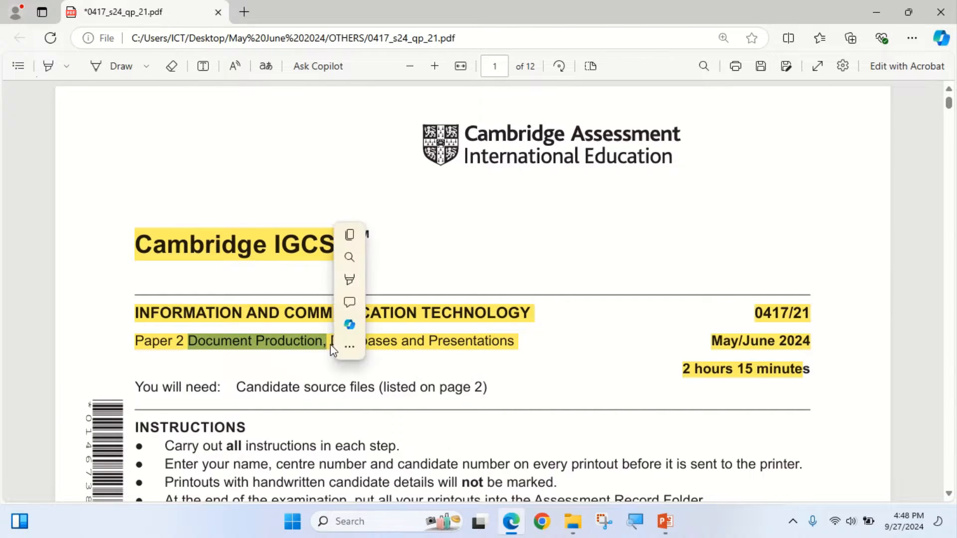
click(369, 344)
click(315, 359)
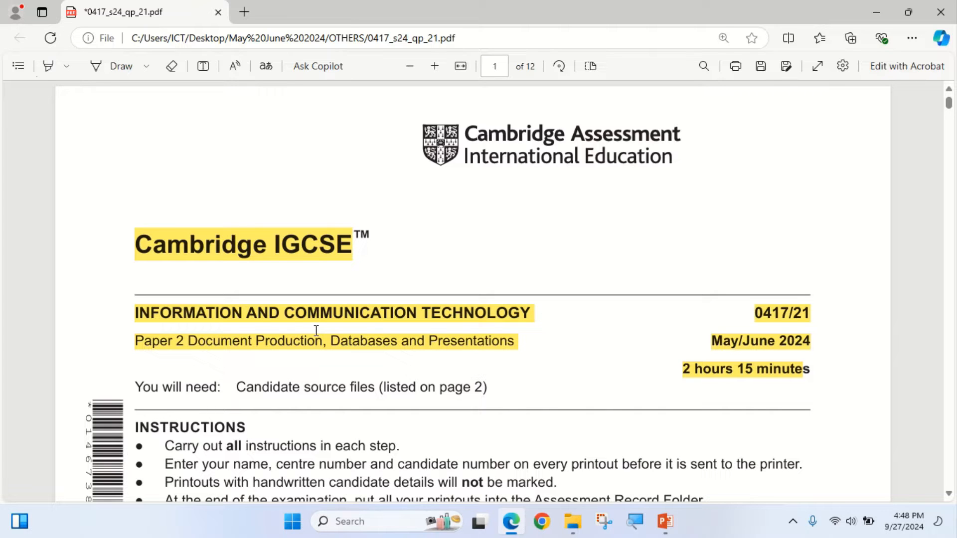
scroll(316, 330, down, 1)
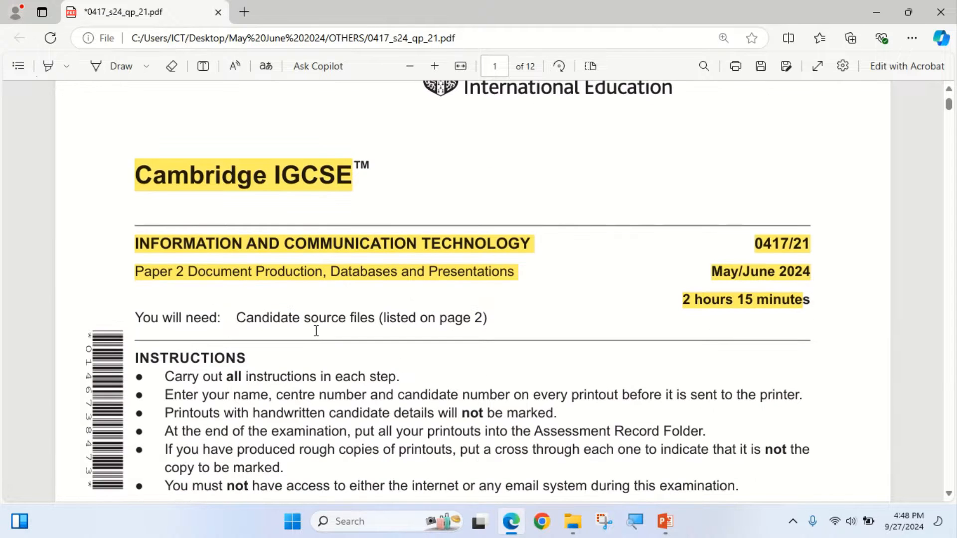
scroll(312, 314, down, 3)
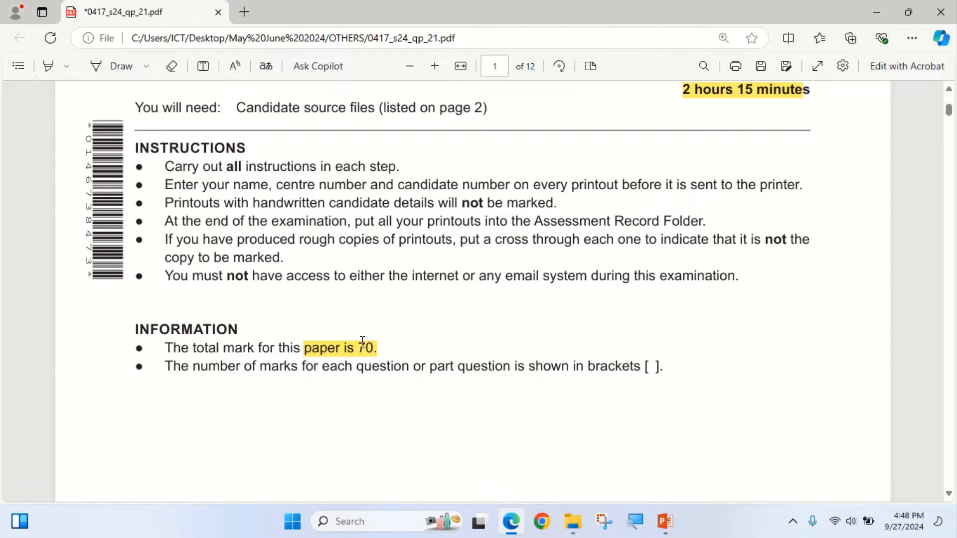
scroll(362, 340, down, 3)
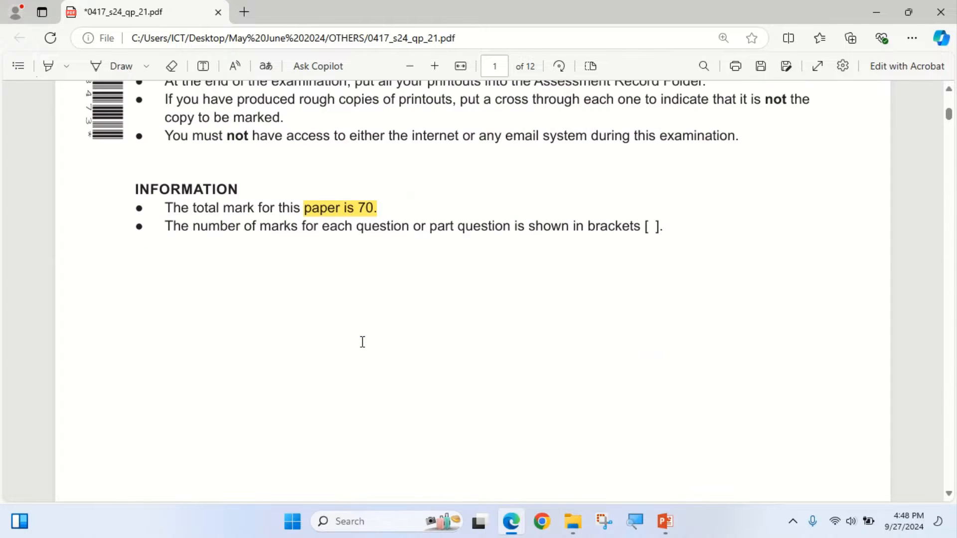
scroll(362, 340, up, 4)
scroll(362, 341, up, 3)
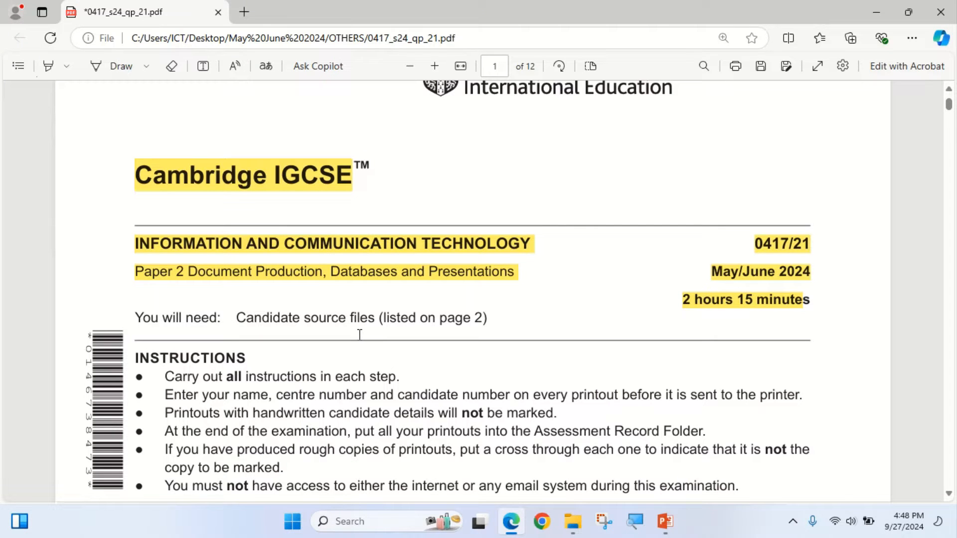
- Review the list of supplied source files and the start of Task 1 on page 2 of the exam paper
scroll(358, 334, down, 20)
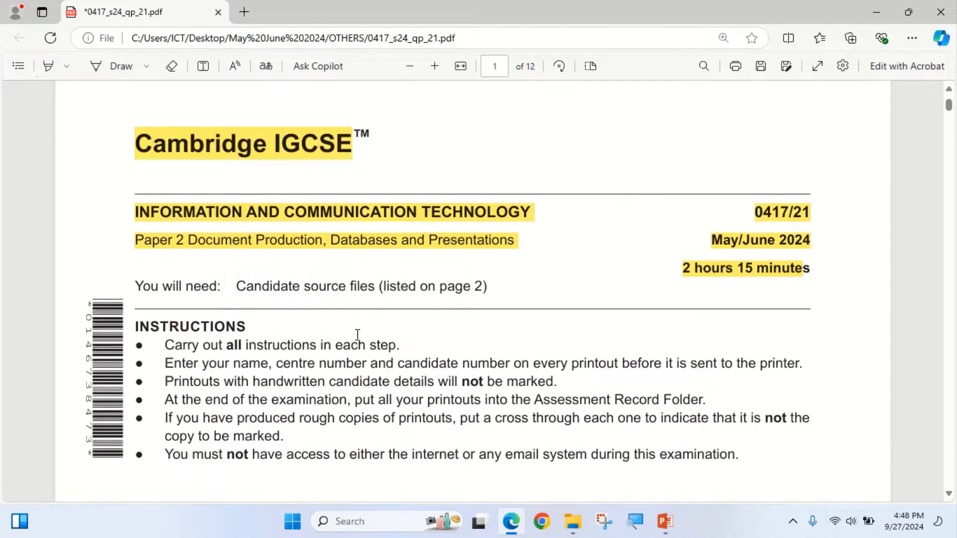
scroll(354, 334, down, 4)
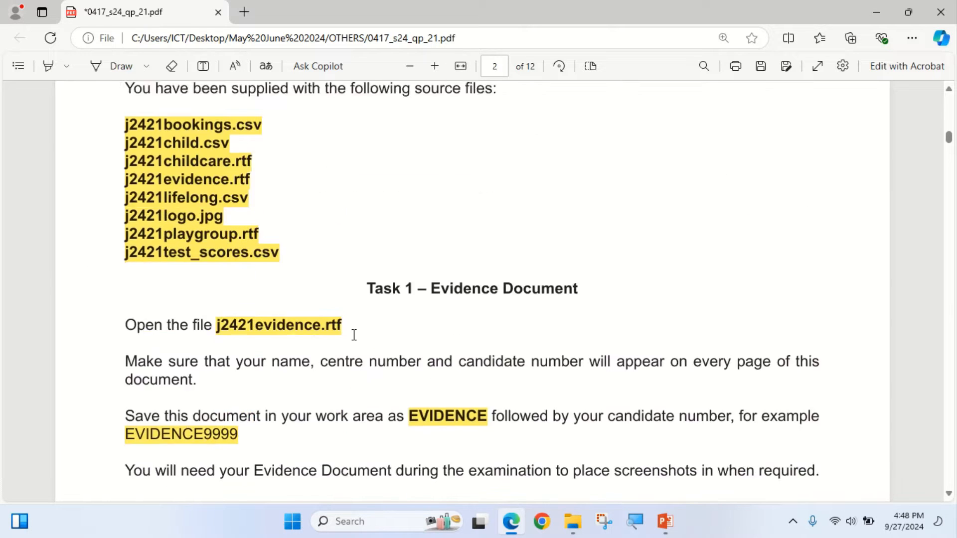
scroll(352, 333, up, 5)
scroll(350, 325, up, 2)
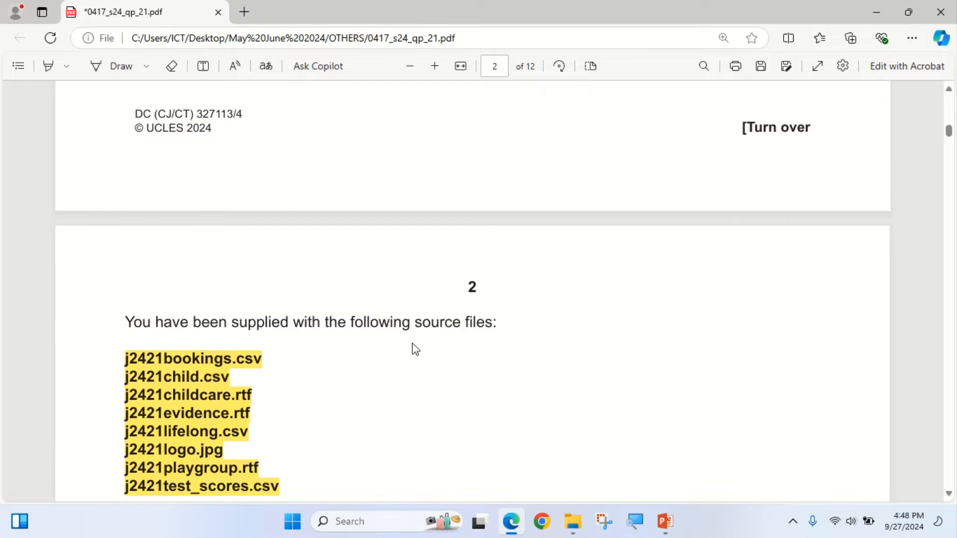
scroll(412, 343, down, 1)
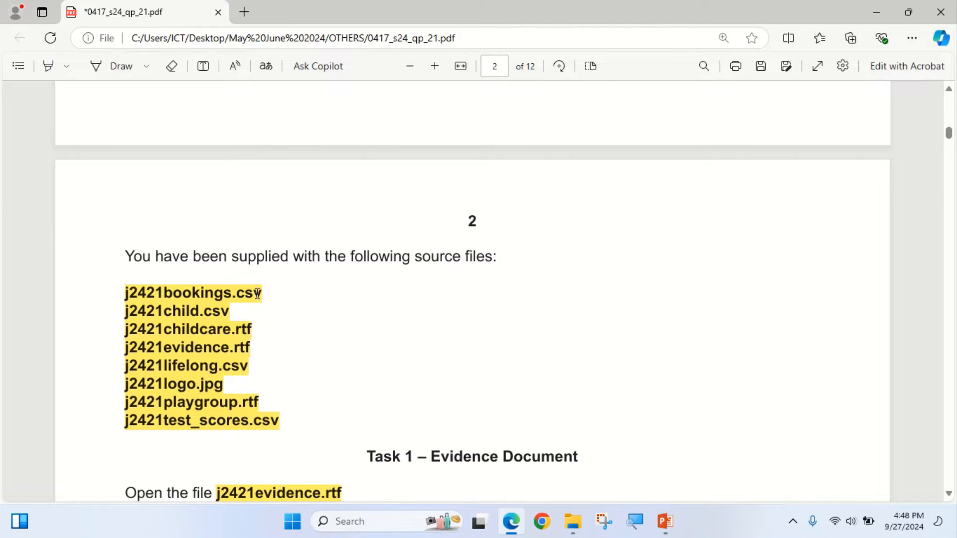
scroll(261, 399, down, 2)
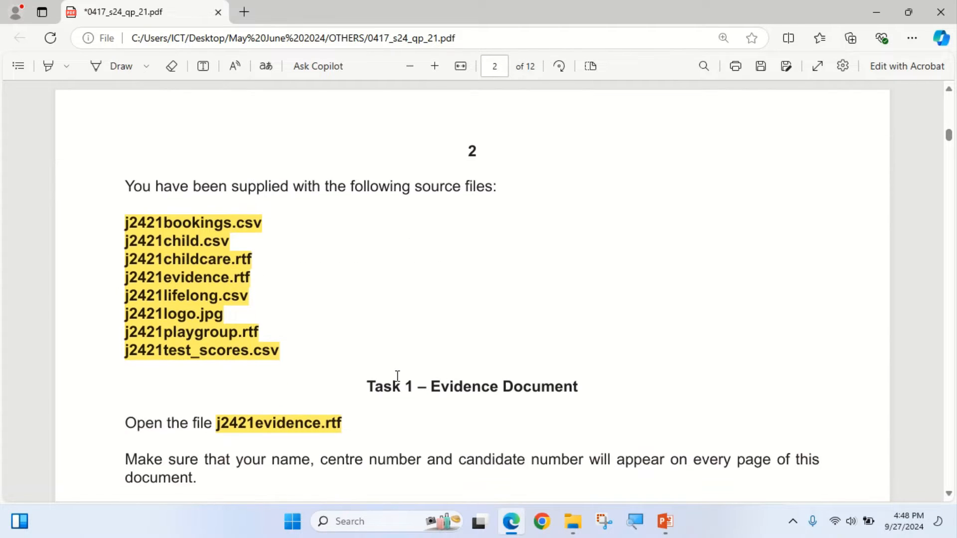
- Set the highlighter colour to yellow and highlight the heading "Task 1 – Evidence Document"
click(48, 65)
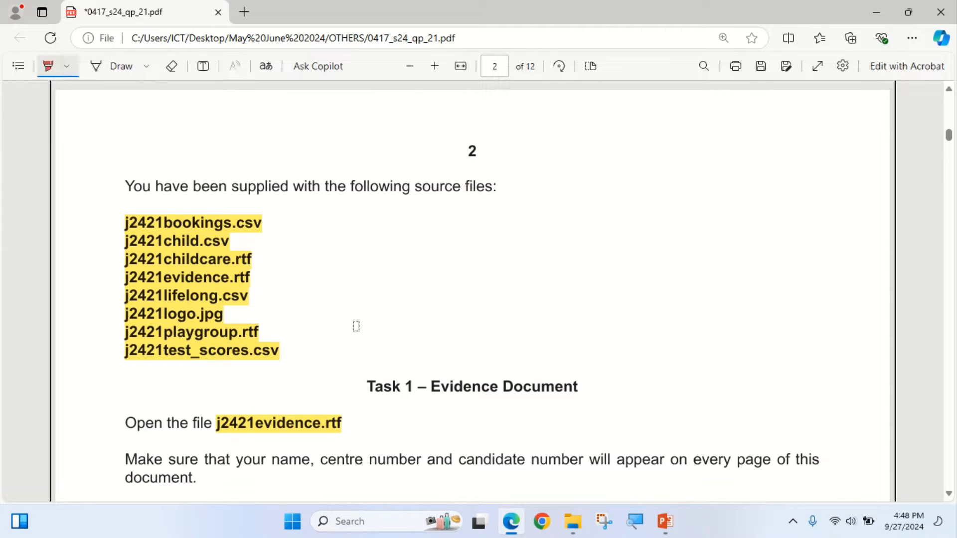
mouse_move(367, 383)
mouse_down()
mouse_move(587, 408)
mouse_move(405, 375)
mouse_move(367, 386)
mouse_up()
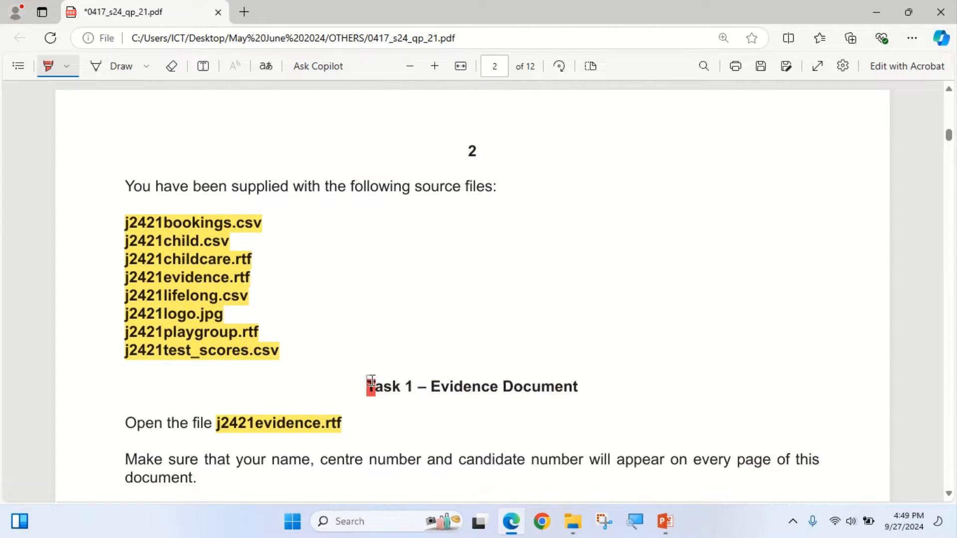
click(49, 66)
click(66, 65)
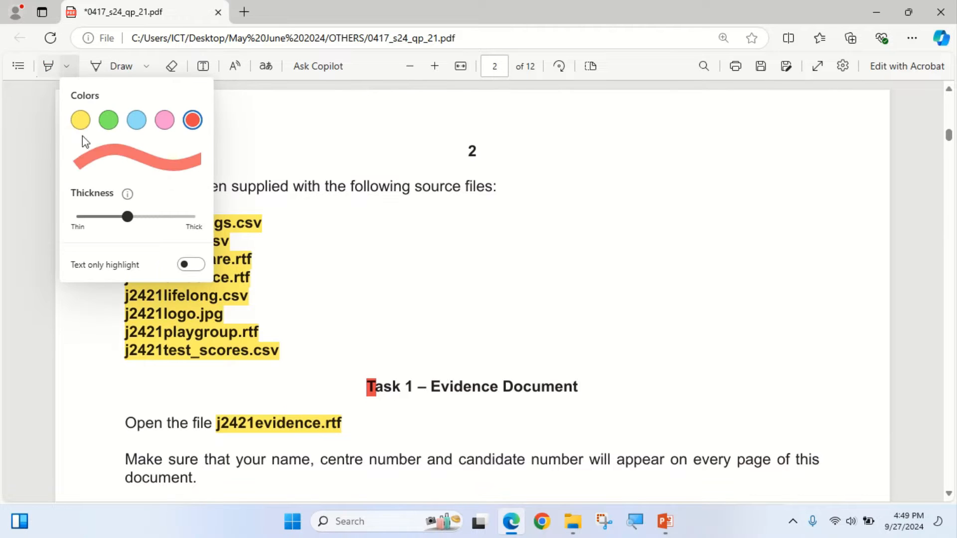
click(81, 120)
drag(367, 386, 583, 391)
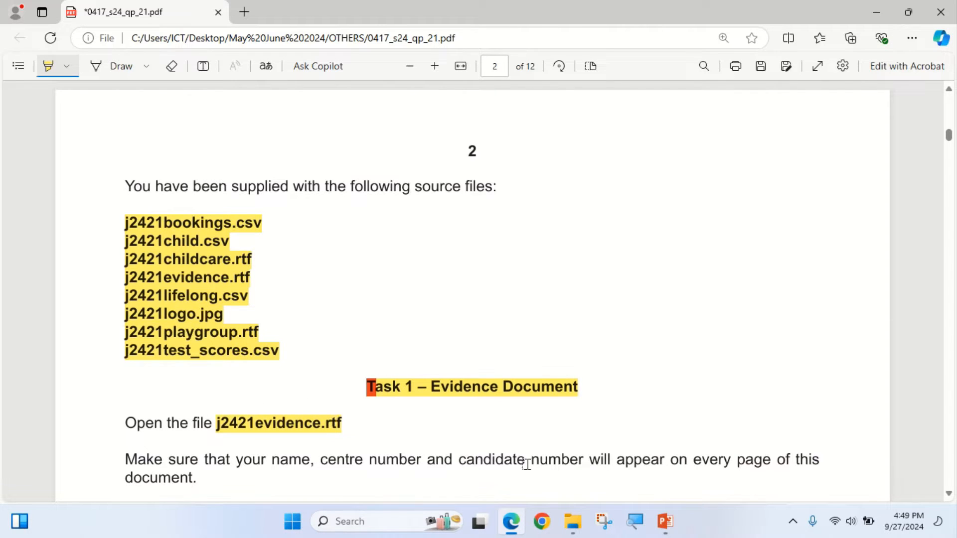
- Open j2421evidence.rtf from the 0417_s24_sf_21 folder in Word and enable editing of the document
click(573, 521)
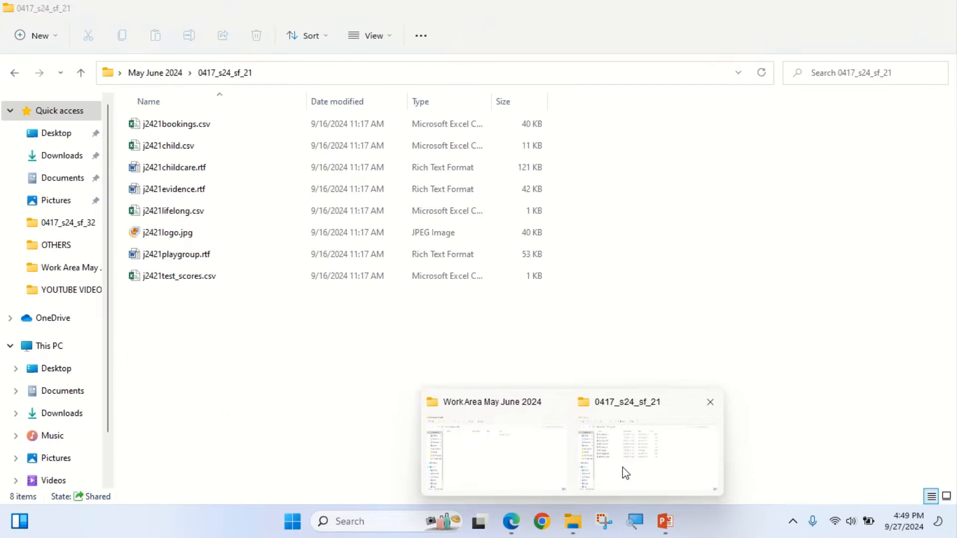
click(625, 473)
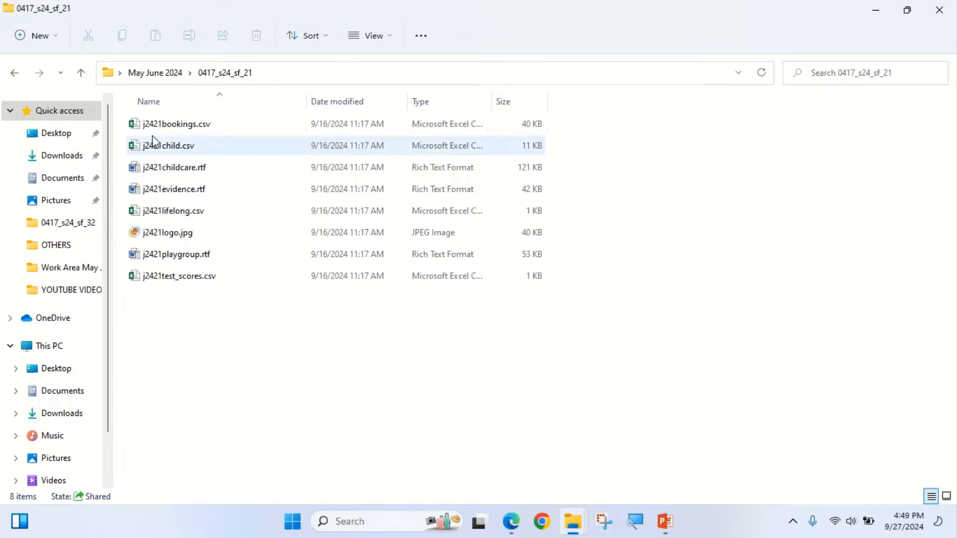
click(160, 193)
right_click(158, 191)
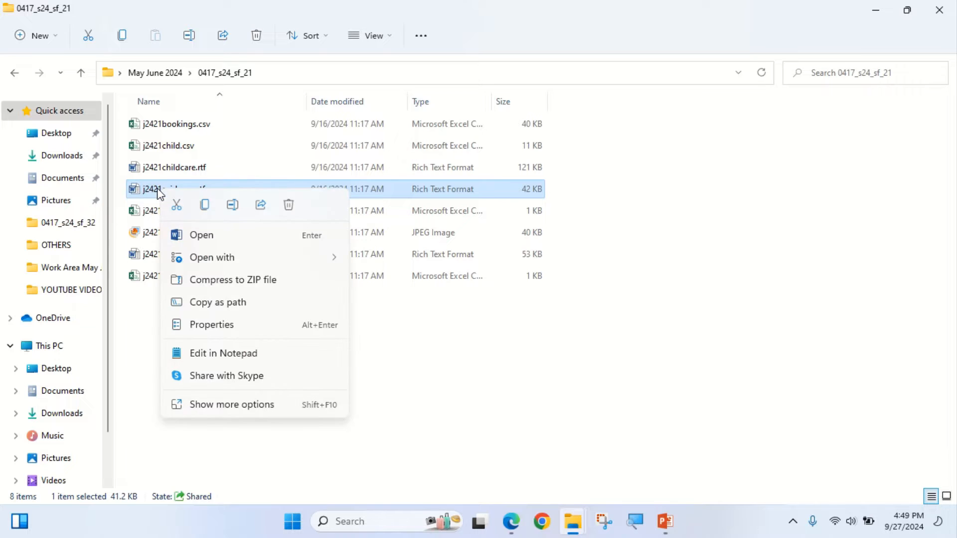
click(217, 234)
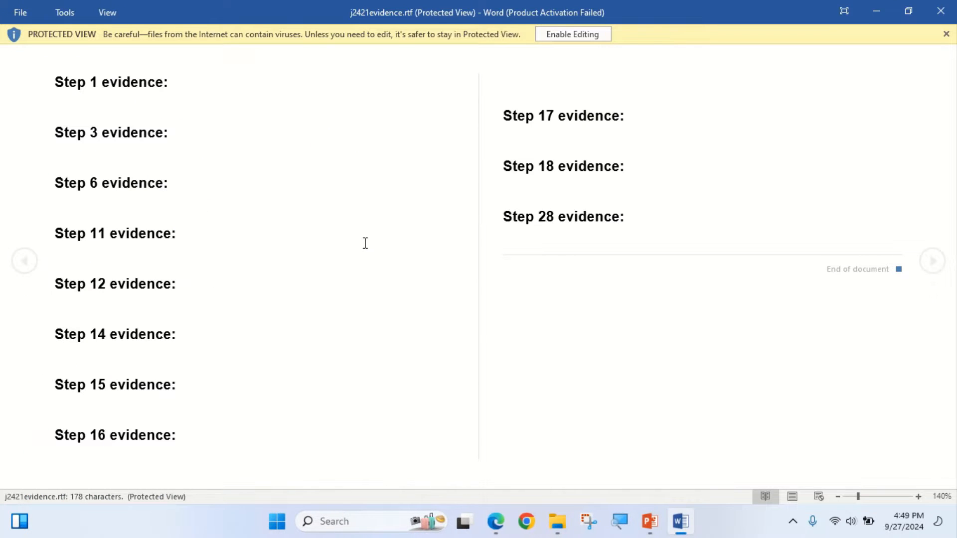
click(600, 395)
click(572, 33)
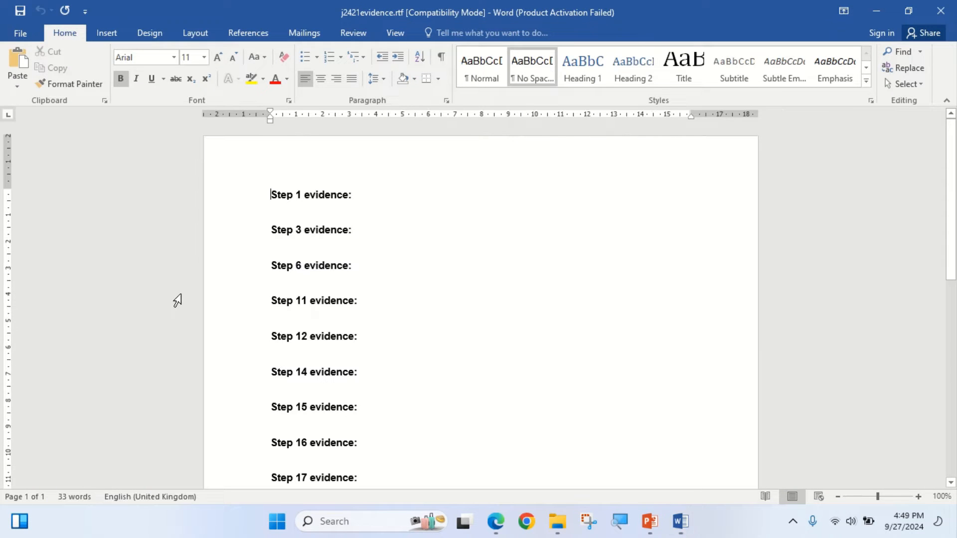
click(918, 496)
click(918, 497)
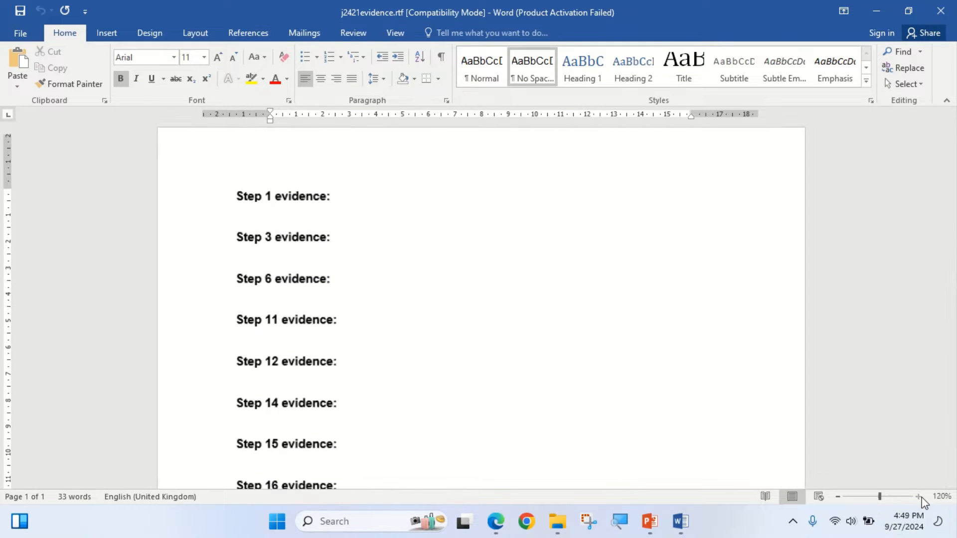
click(918, 496)
click(918, 497)
click(918, 496)
- Switch to the exam paper in Edge and highlight "name, centre number and candidate number" in the Task 1 instructions in yellow
click(488, 522)
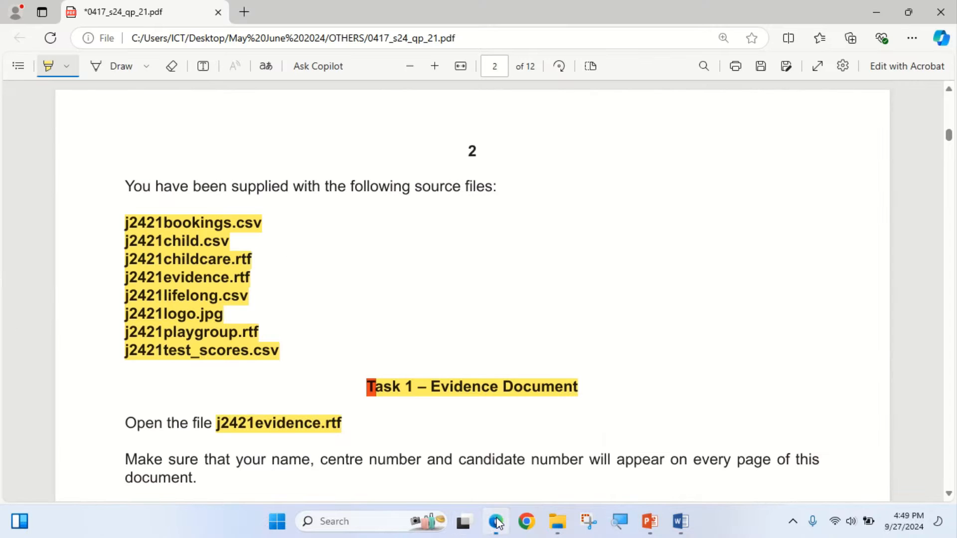
scroll(234, 410, down, 2)
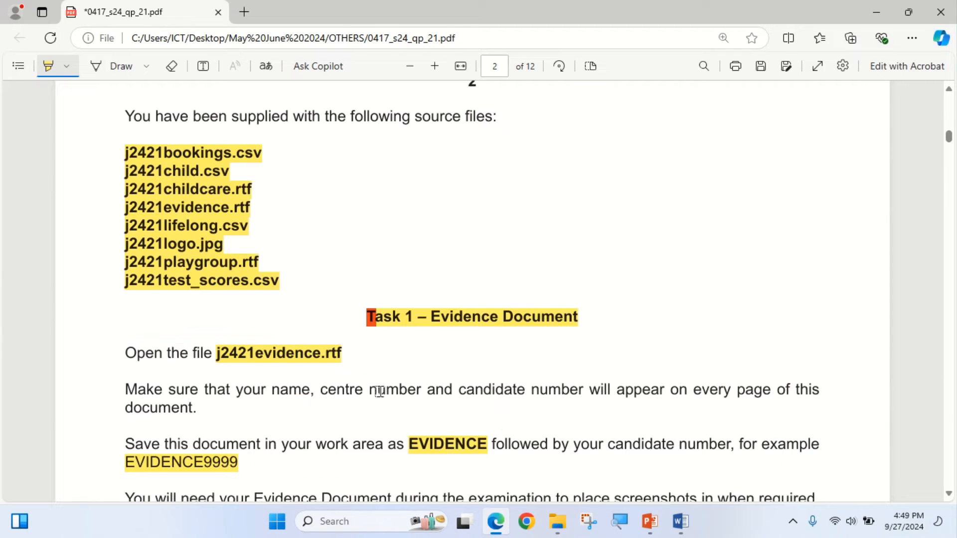
drag(257, 393, 609, 390)
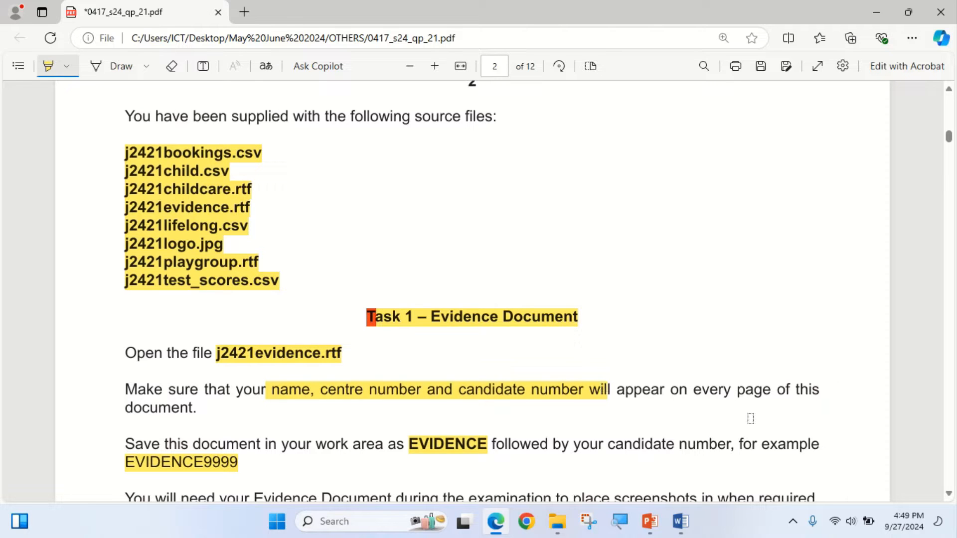
- Switch to the evidence document in Word, insert a three-column blank header and enter the candidate's full name in its left placeholder
click(495, 521)
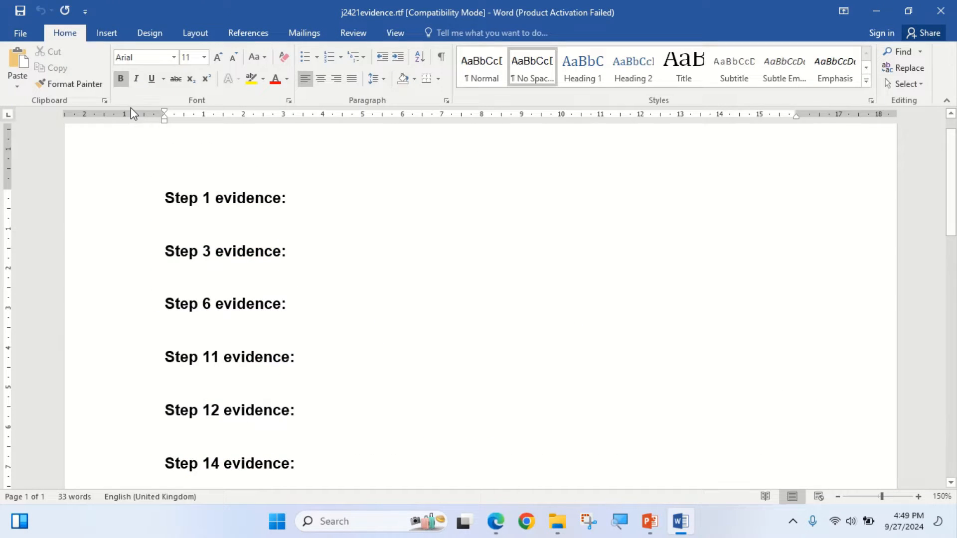
click(103, 30)
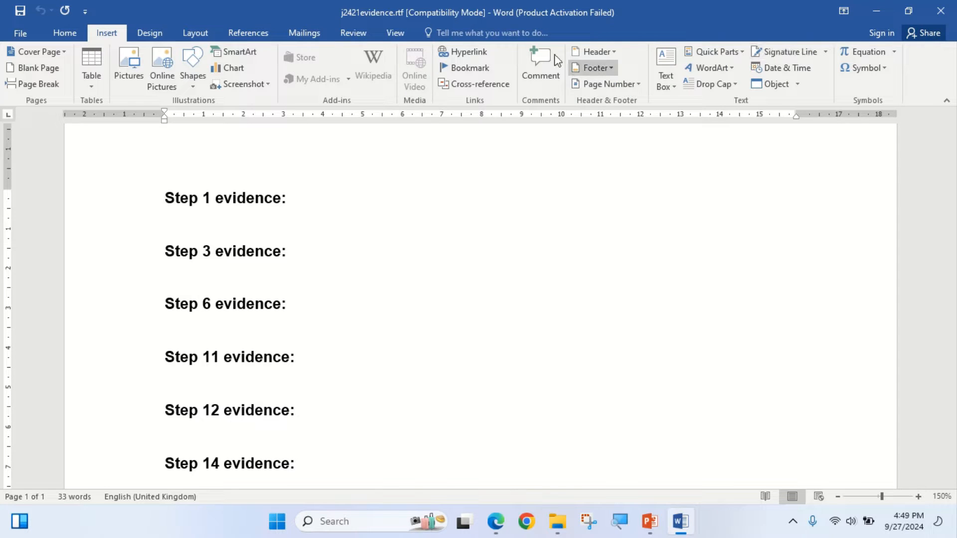
click(596, 52)
click(631, 169)
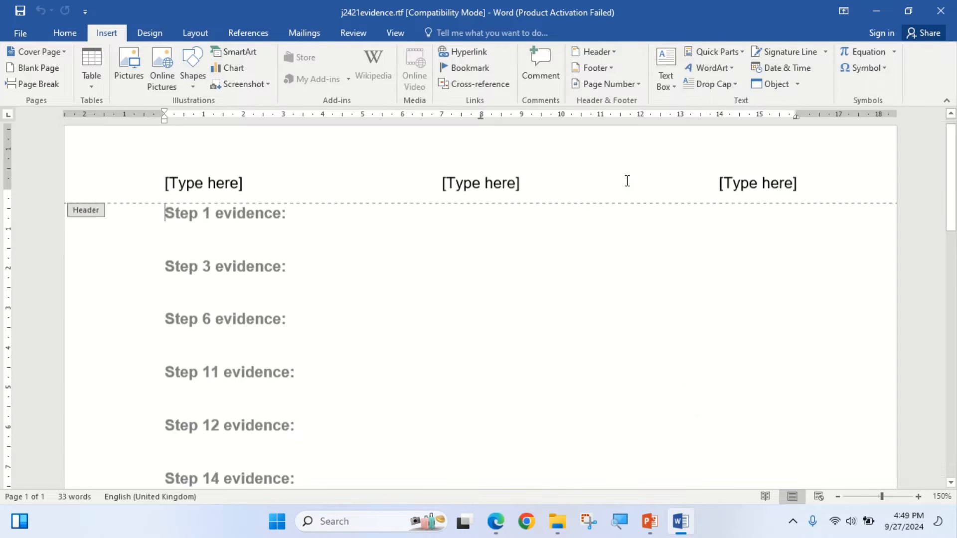
click(205, 194)
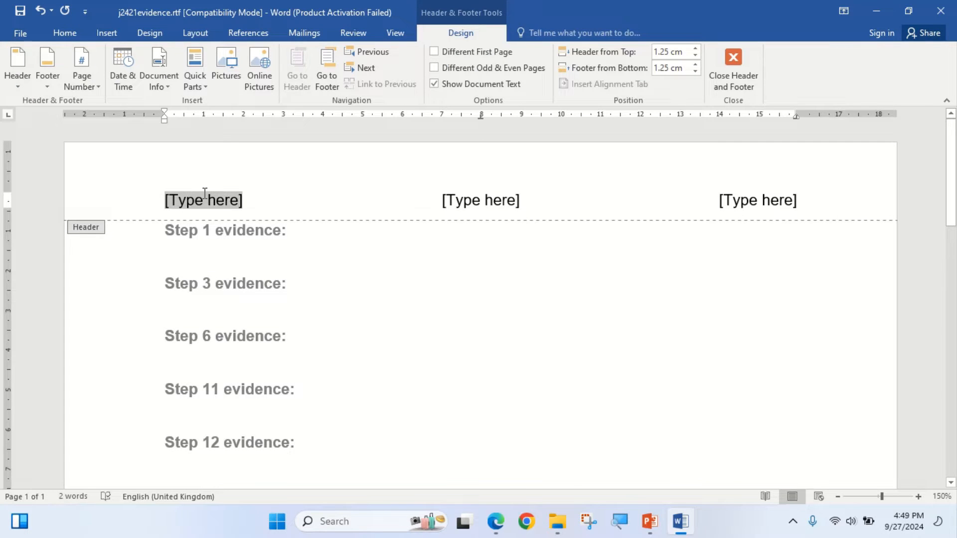
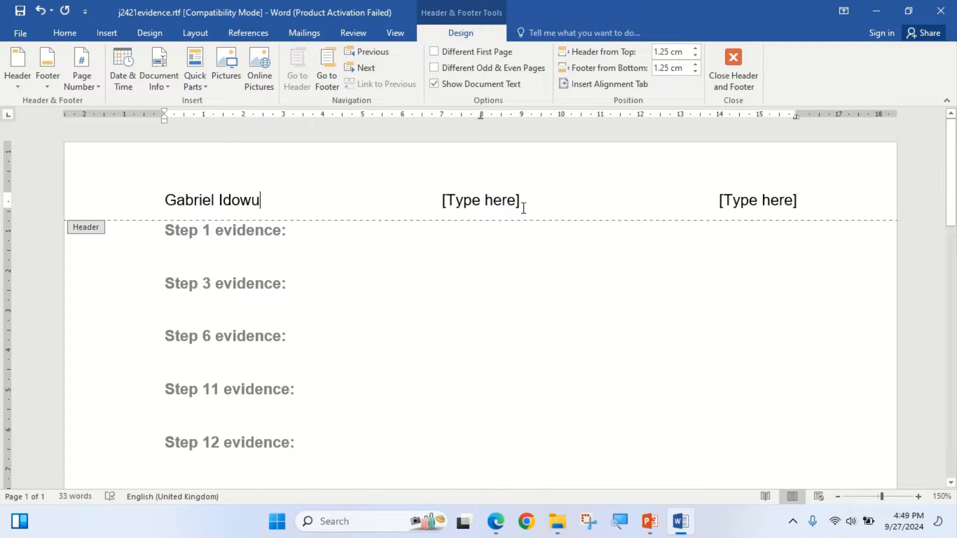
- Enter CN in the header's centre placeholder and the candidate number in the right placeholder, and close the header
click(516, 205)
text(CN)
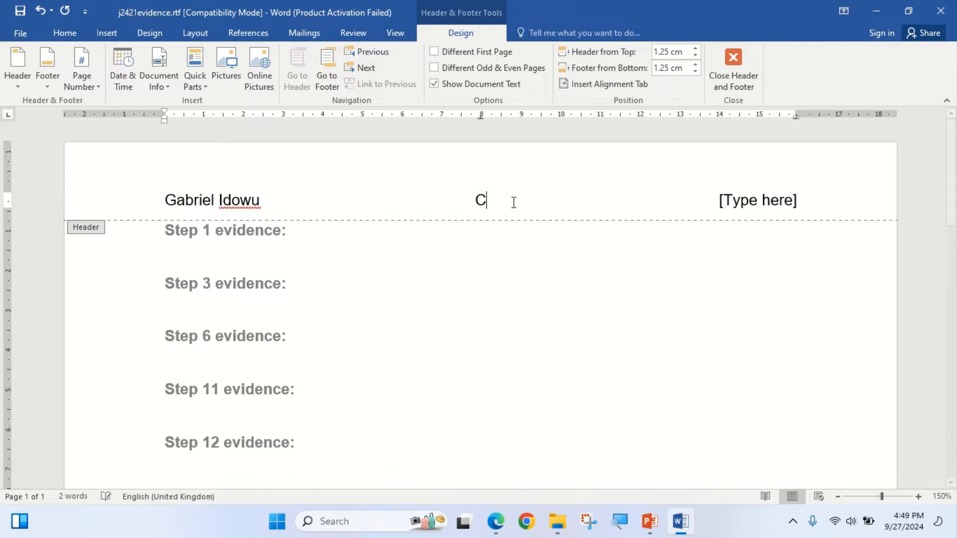
click(728, 197)
text(0001)
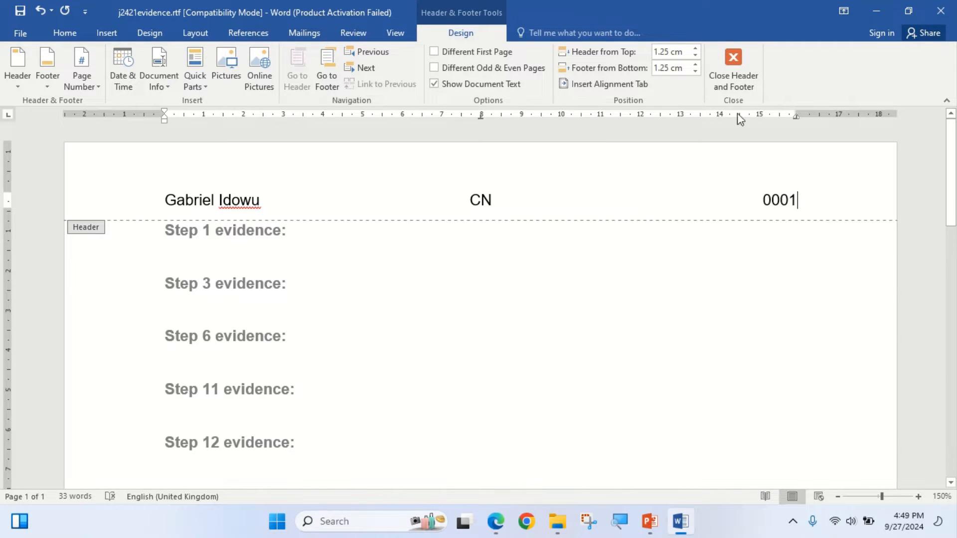
click(733, 67)
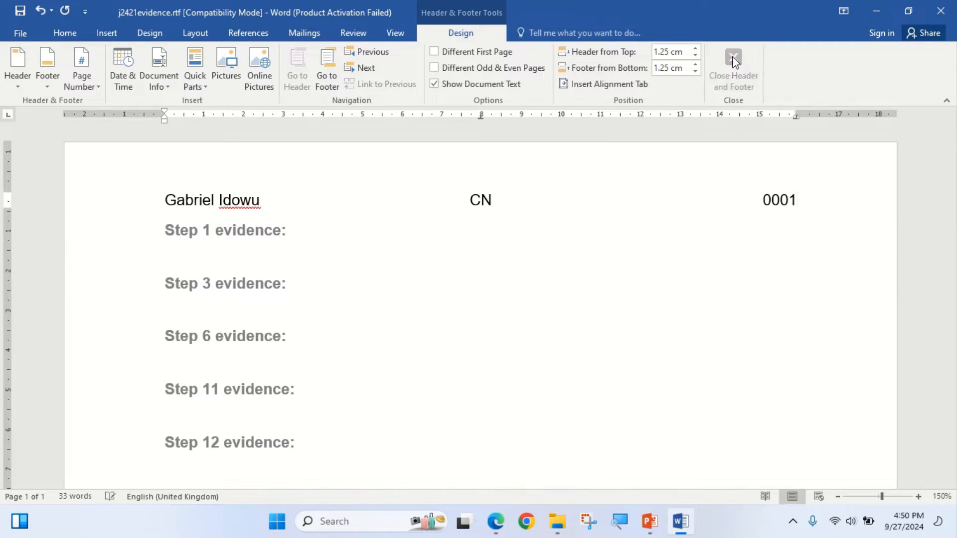
- Switch to the exam paper in Edge and copy the example file name EVIDENCE9999 from the Task 1 instructions
click(498, 523)
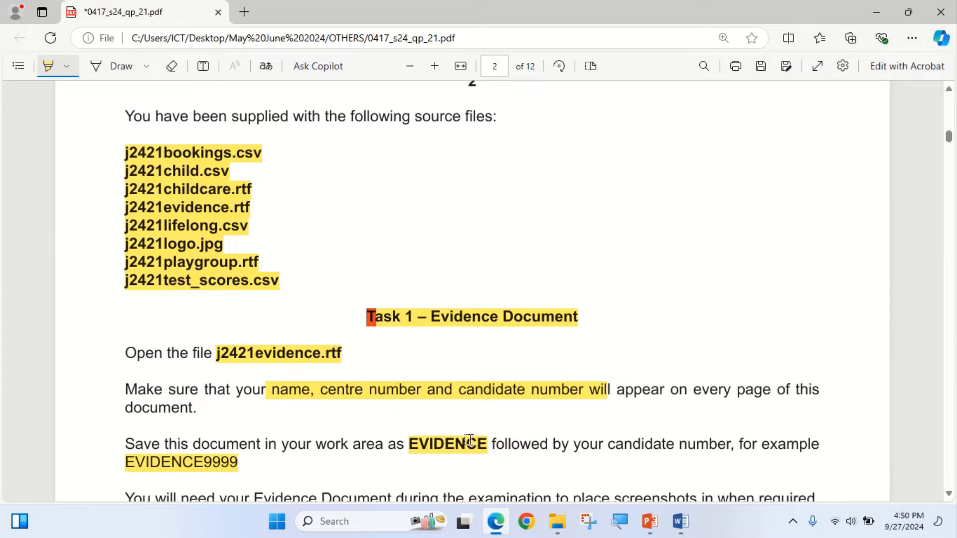
scroll(428, 395, down, 2)
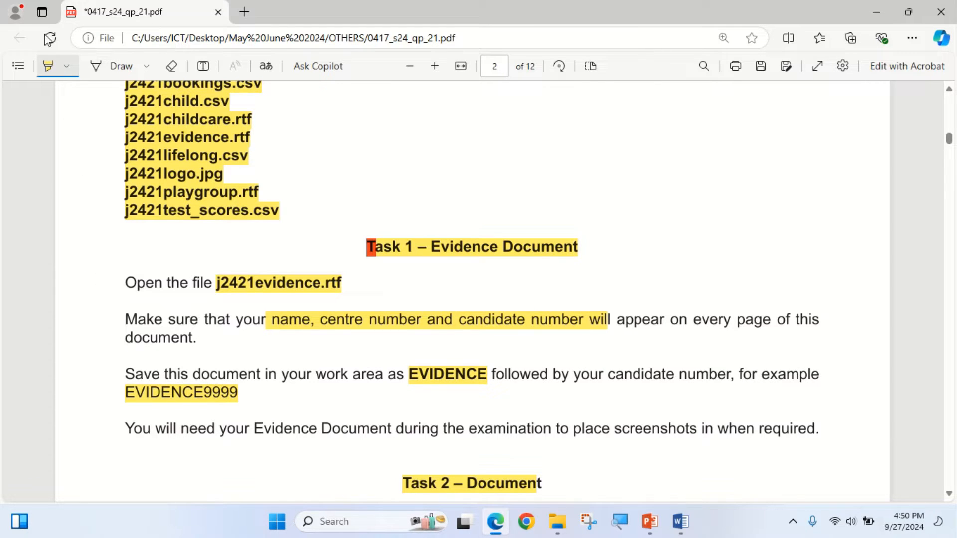
click(47, 66)
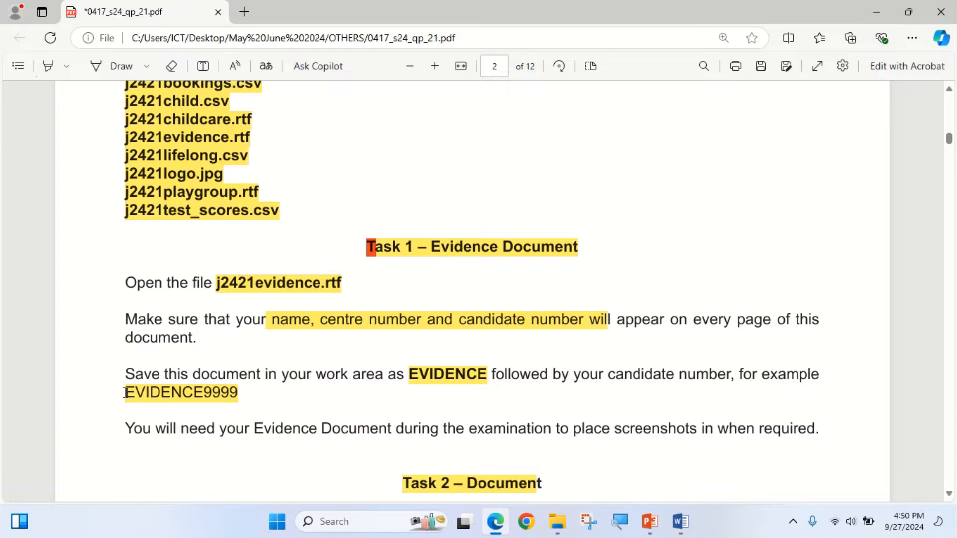
drag(125, 392, 230, 399)
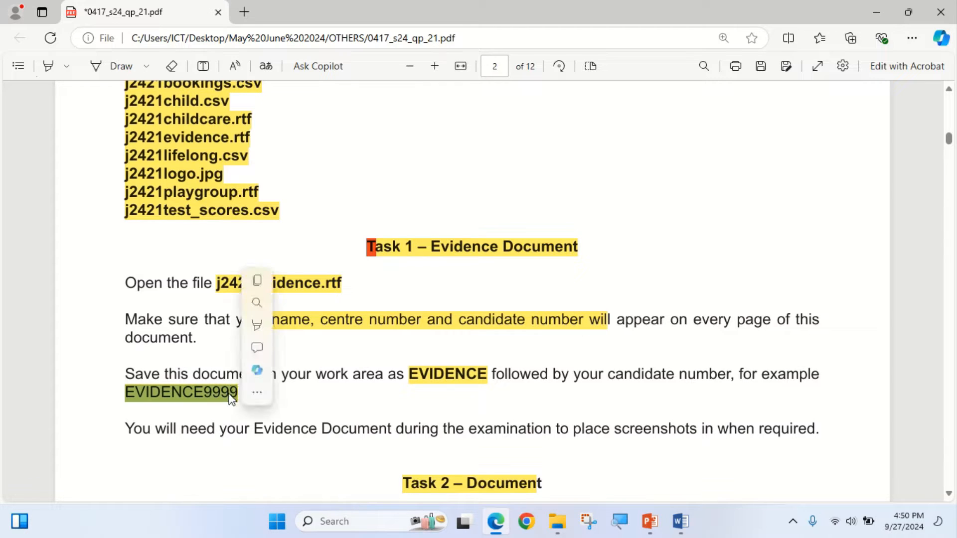
click(257, 280)
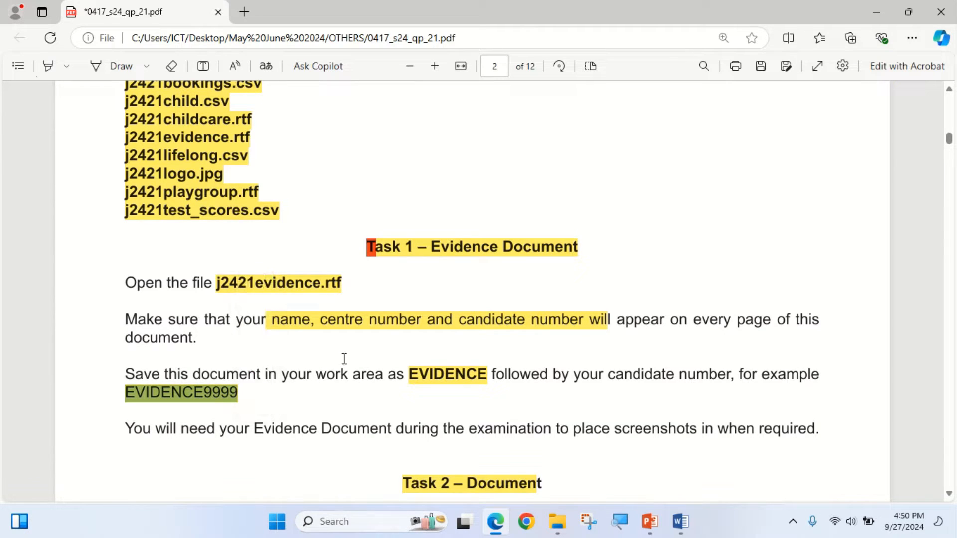
- Switch to the evidence document in Word and start saving it under a new name in the Work Area May June 2024 folder
click(500, 527)
click(106, 33)
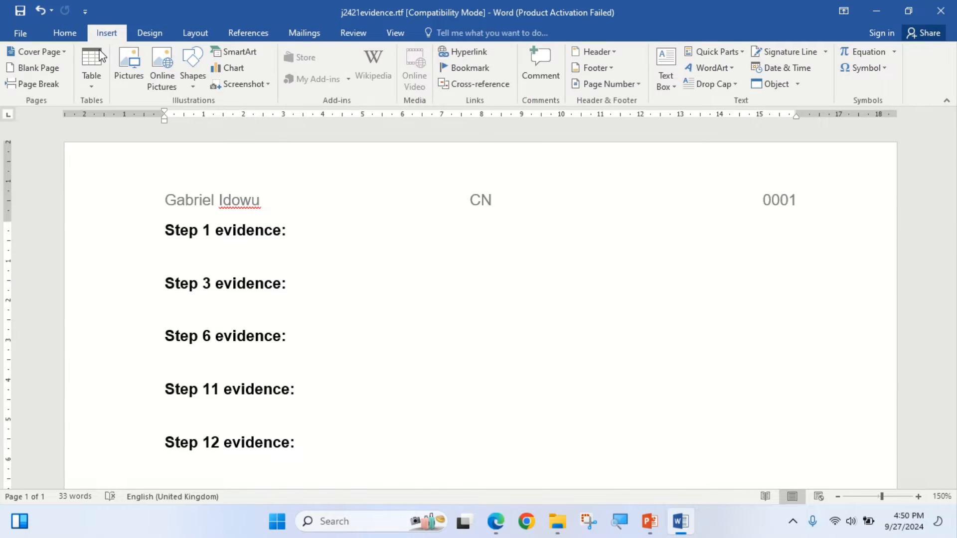
click(20, 33)
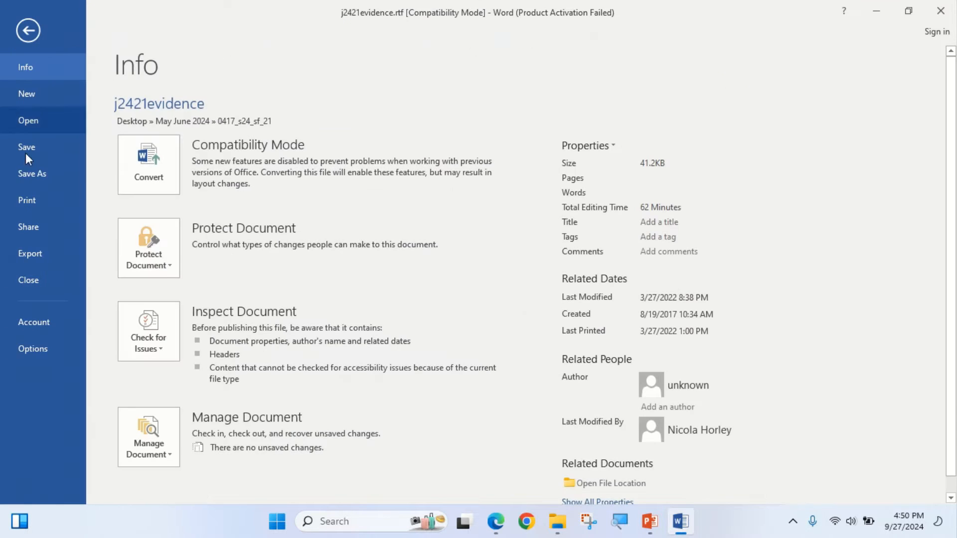
click(35, 171)
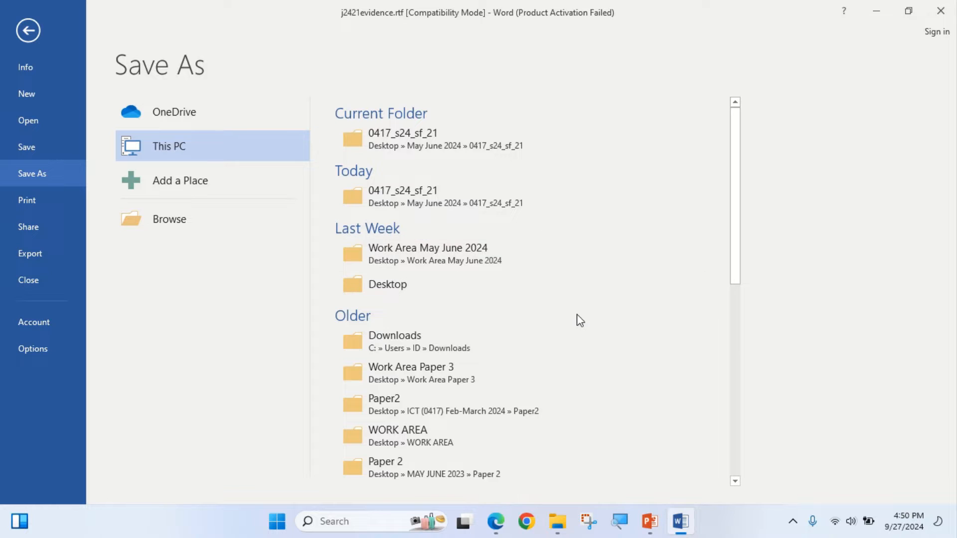
click(413, 252)
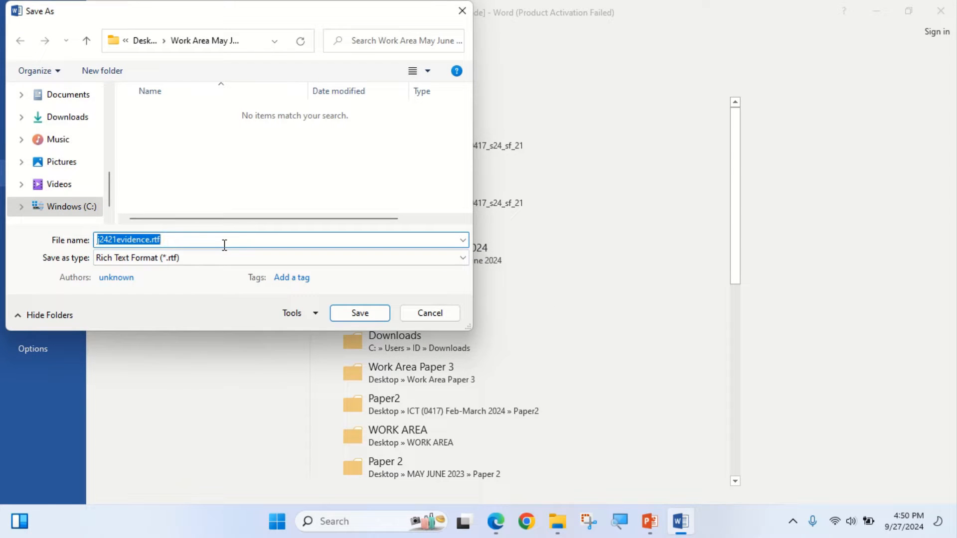
- Replace the file name with the copied EVIDENCE9999 and change its digits to the candidate number
click(184, 239)
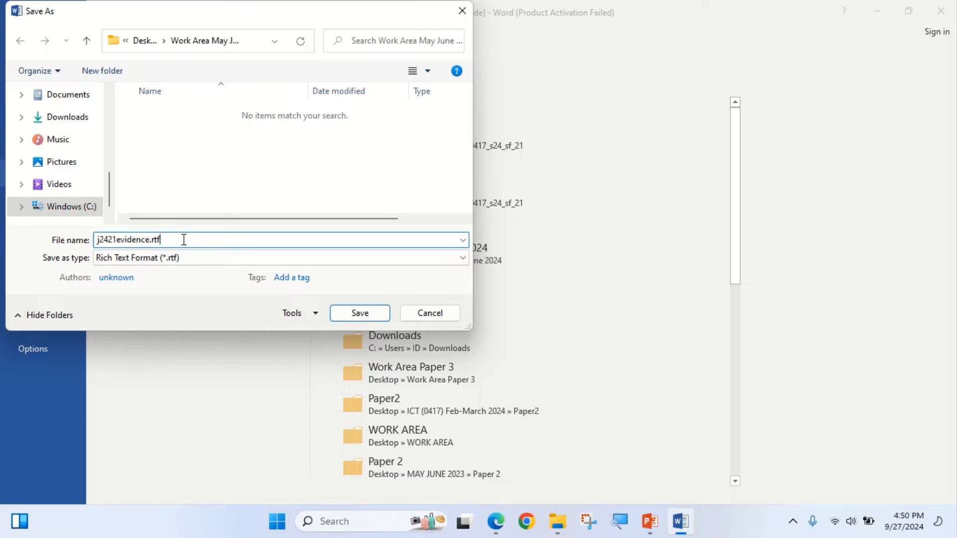
key(BackSpace)
key(BackSpace)
key(BackSpace)
key(BackSpace)
key(BackSpace)
key(BackSpace)
key(BackSpace)
key(BackSpace)
key(BackSpace)
key(BackSpace)
key(BackSpace)
key(BackSpace)
key(BackSpace)
key(BackSpace)
right_click(182, 240)
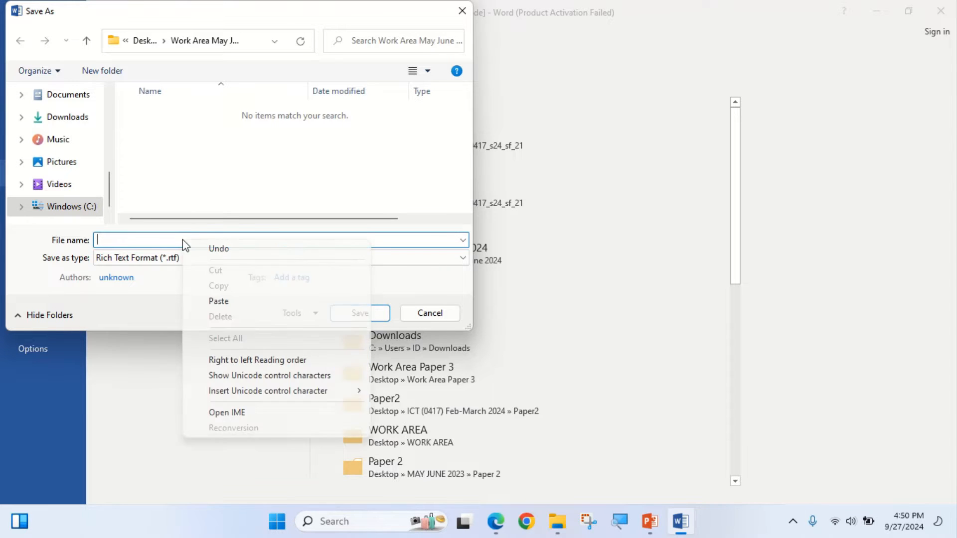
click(230, 300)
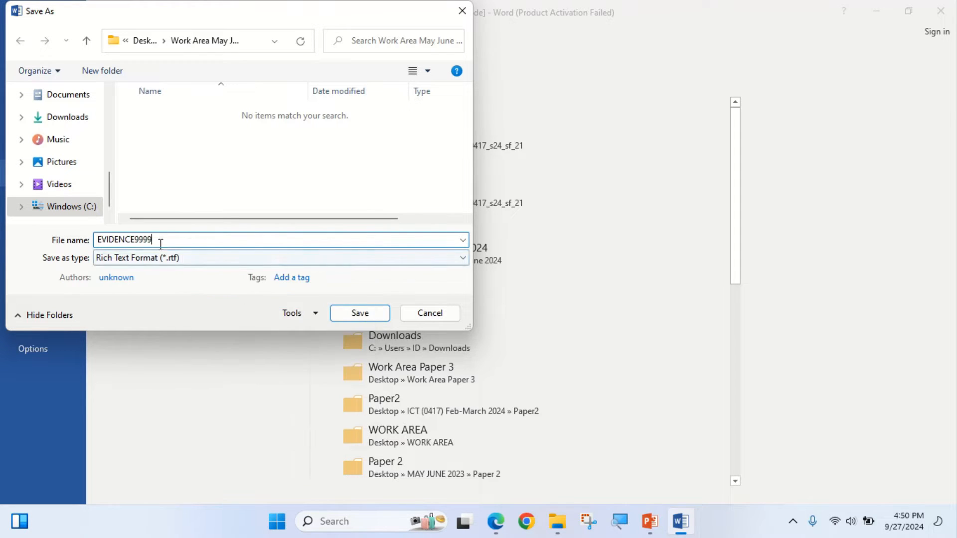
key(BackSpace)
key(BackSpace)
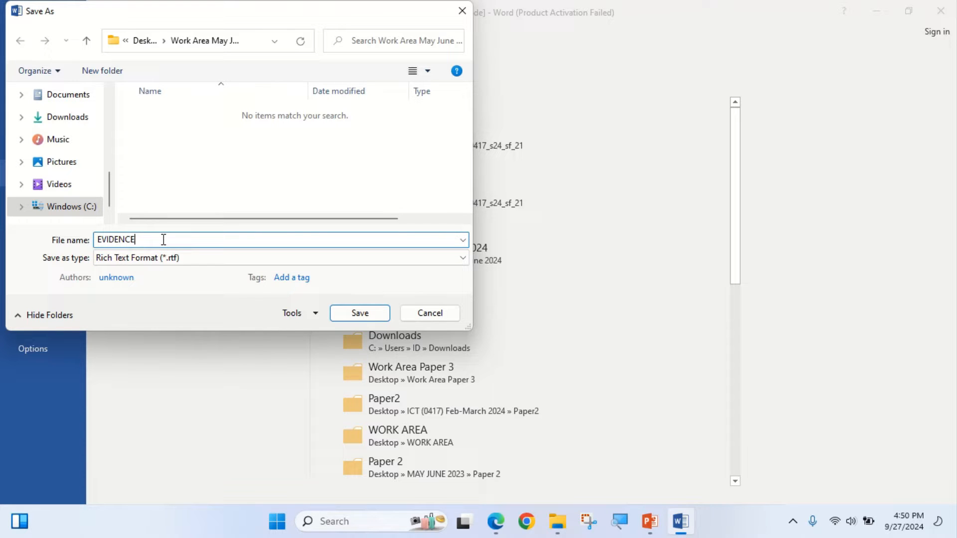
text(0001)
- Set the file type to Word Document (*.docx) and save, accepting the upgrade to the newest file format
click(199, 257)
click(174, 272)
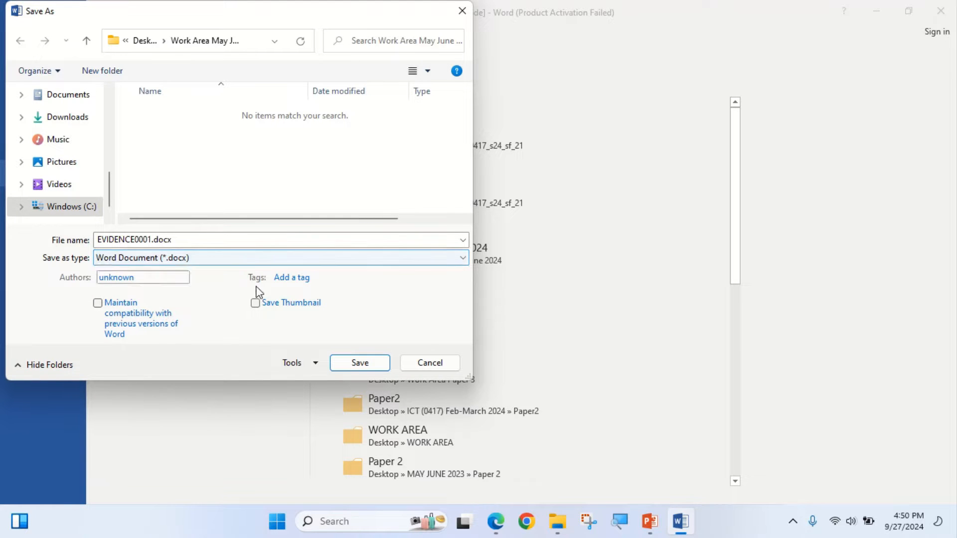
click(359, 367)
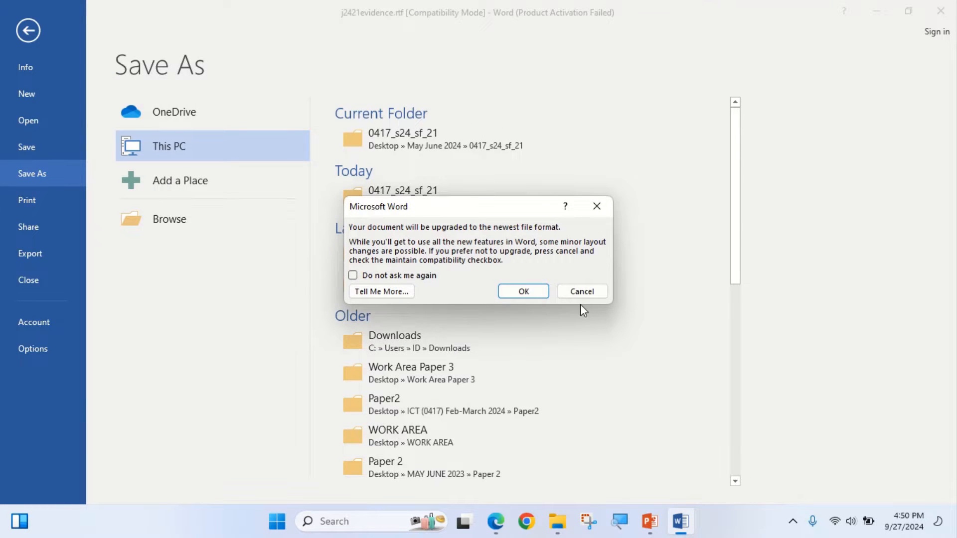
click(523, 291)
- Switch to the exam paper in Edge and highlight "Tawara Tots Childcare" in the Task 2 introduction in yellow
click(500, 531)
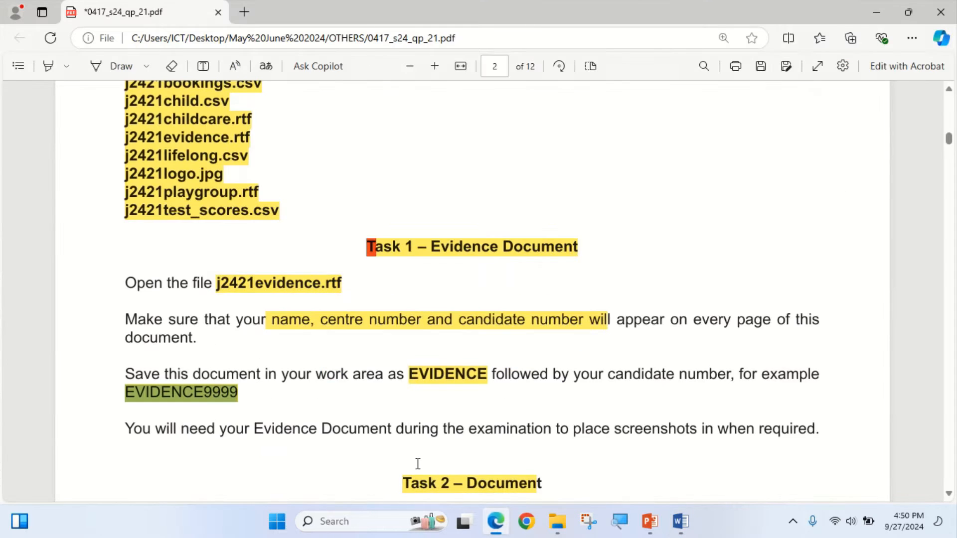
scroll(369, 389, down, 4)
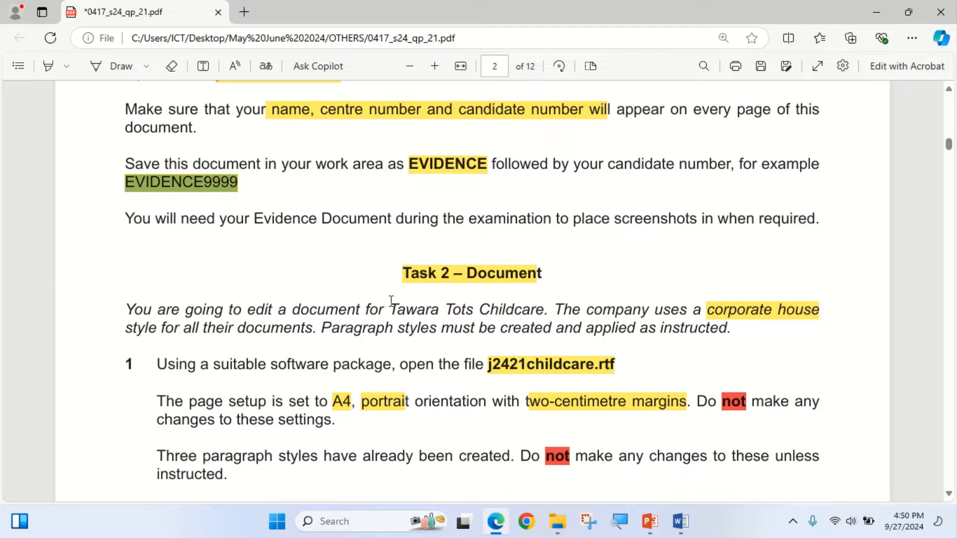
scroll(442, 280, down, 1)
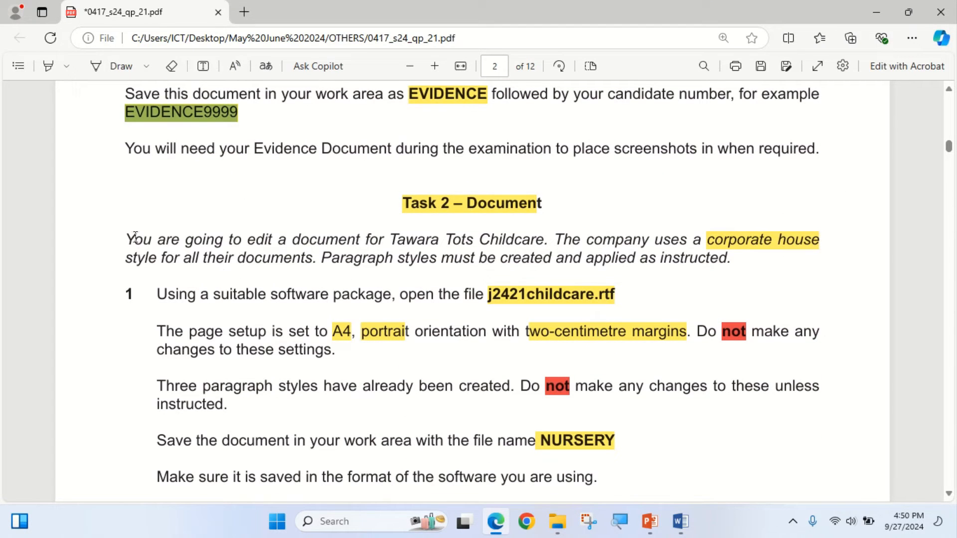
click(48, 66)
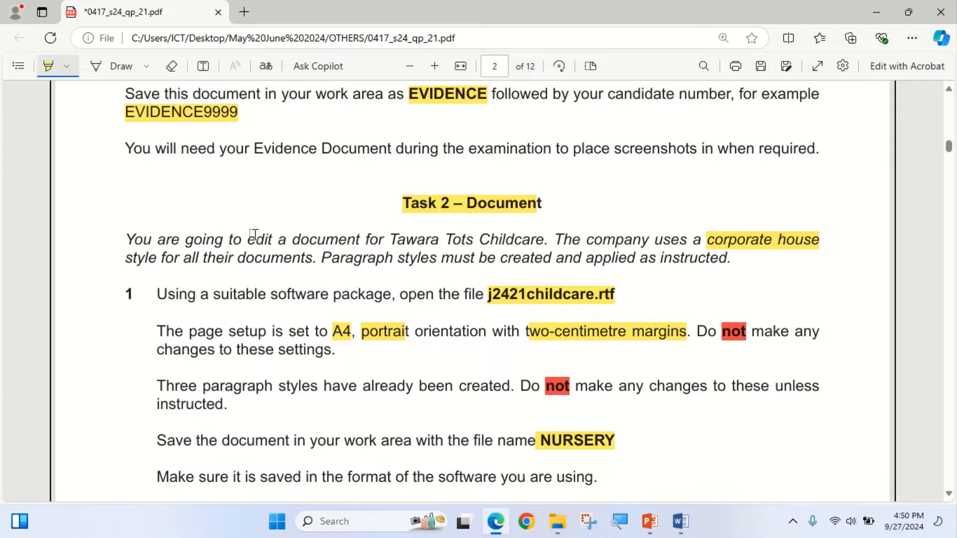
drag(389, 239, 535, 246)
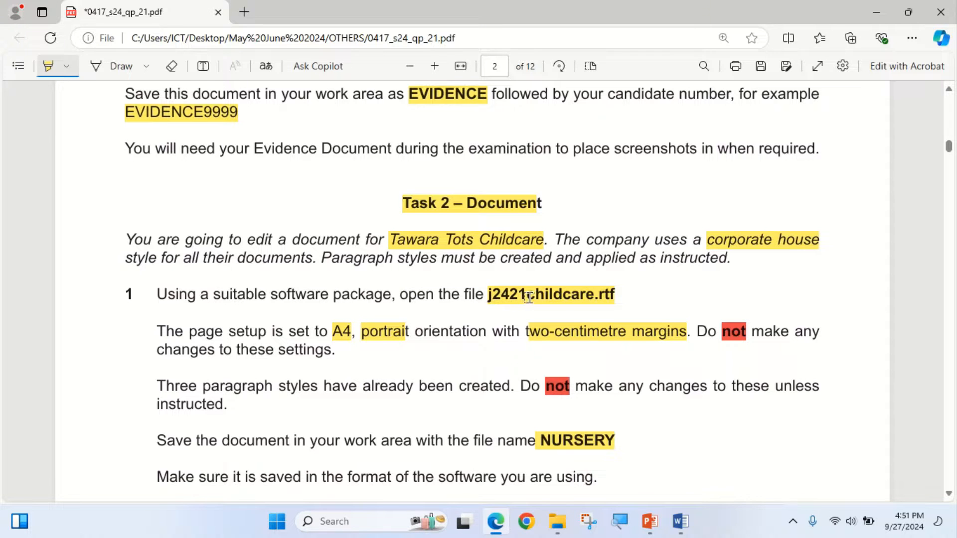
- Open j2421childcare.rtf from the 0417_s24_sf_21 folder in Word and enable editing of the document
click(496, 522)
mouse_move(570, 533)
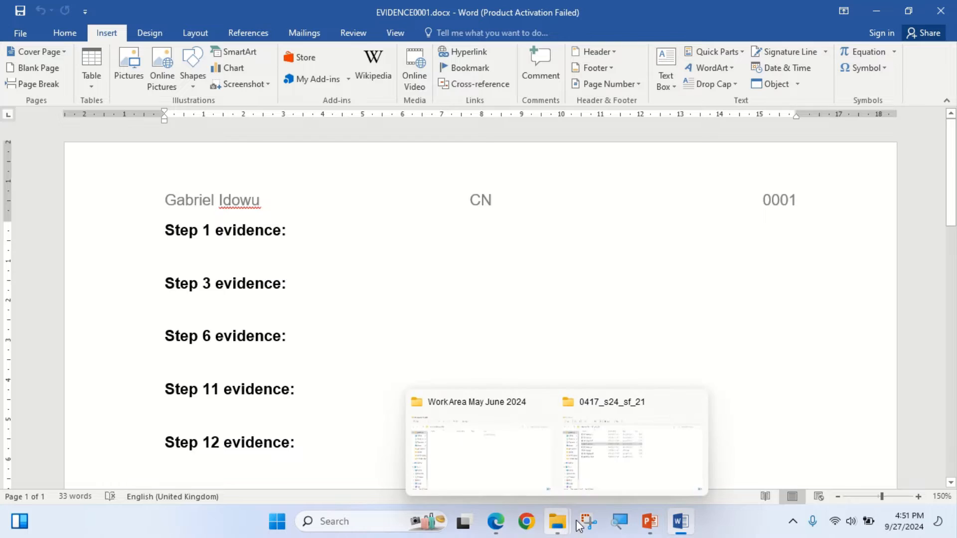
click(602, 451)
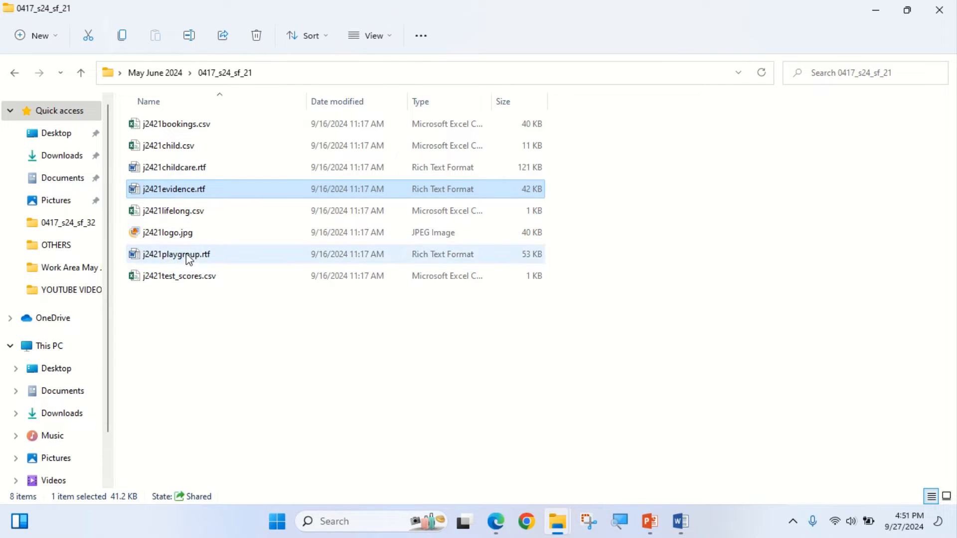
right_click(174, 170)
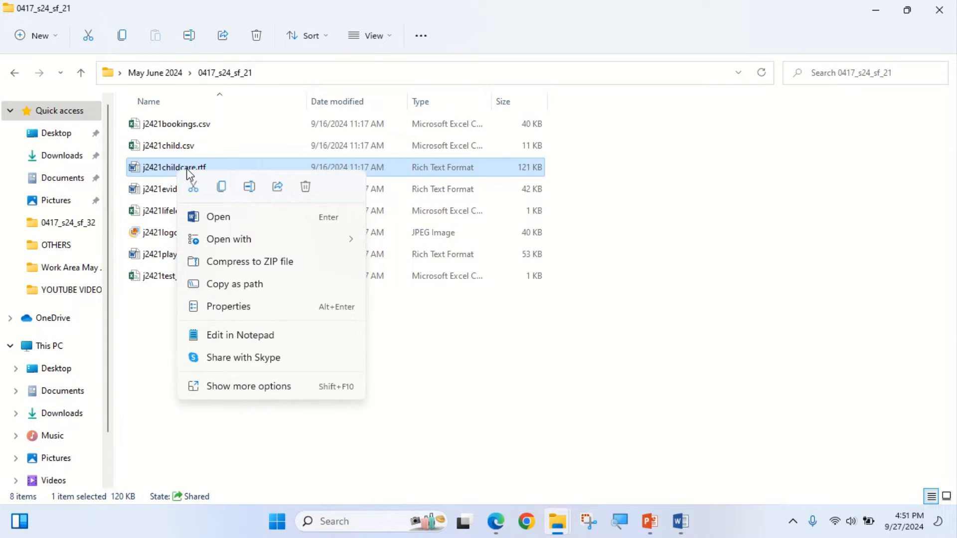
click(232, 219)
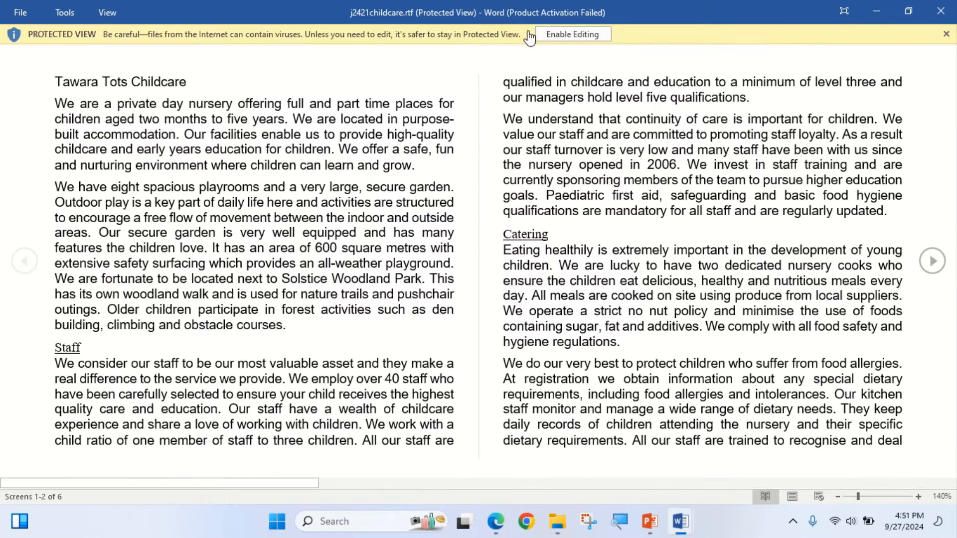
click(570, 42)
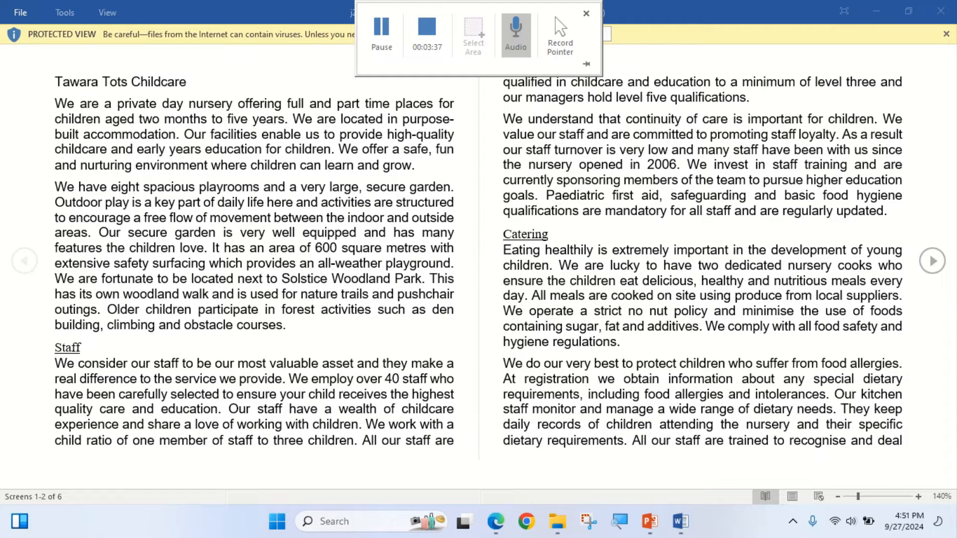
click(575, 35)
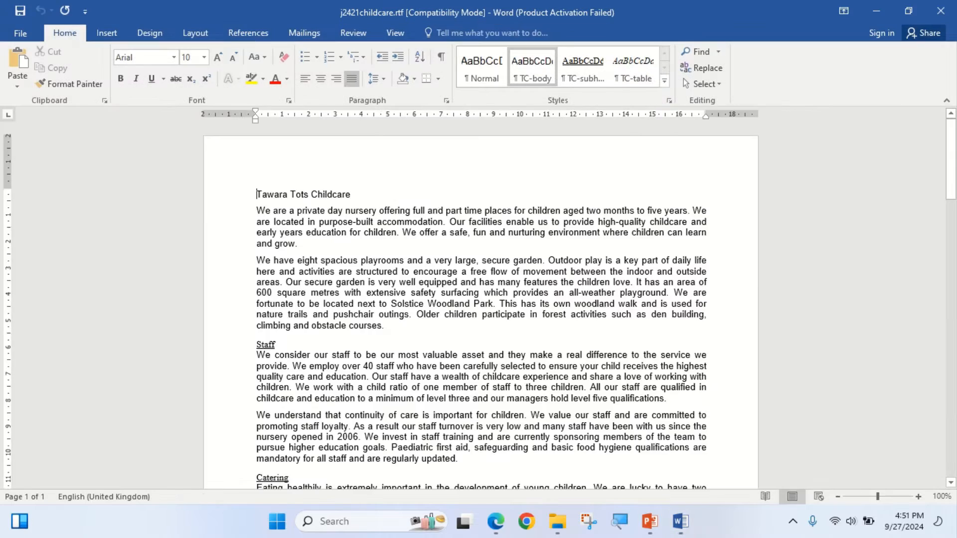
scroll(488, 319, up, 6)
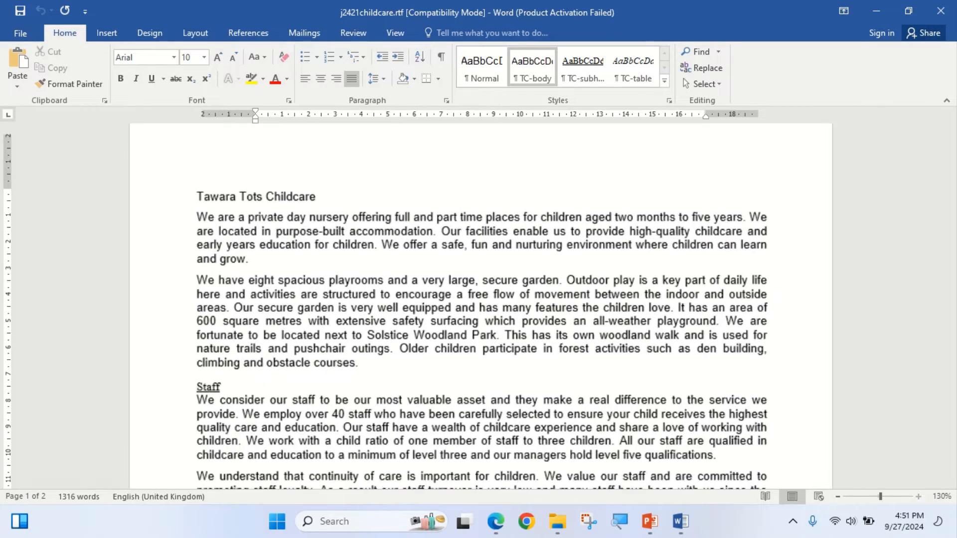
- Read the Task 2 step 1 instructions in Edge, check the childcare document's paper size and columns in Word, and return to the exam paper
click(496, 521)
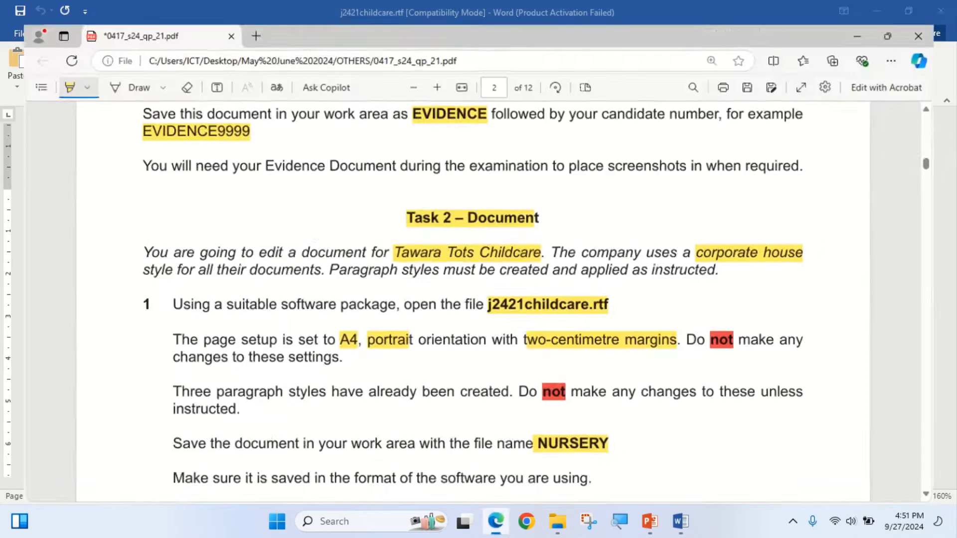
scroll(473, 291, down, 2)
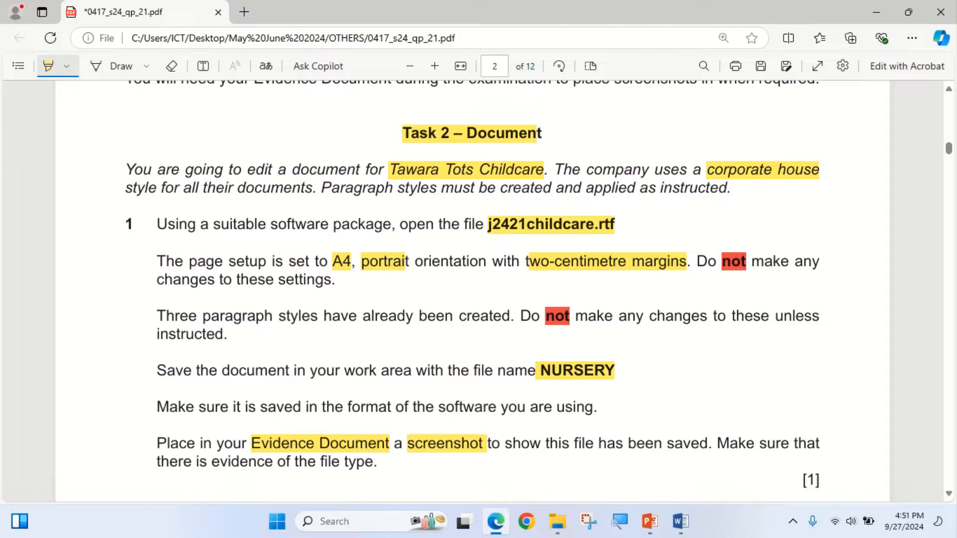
key(alt+Tab)
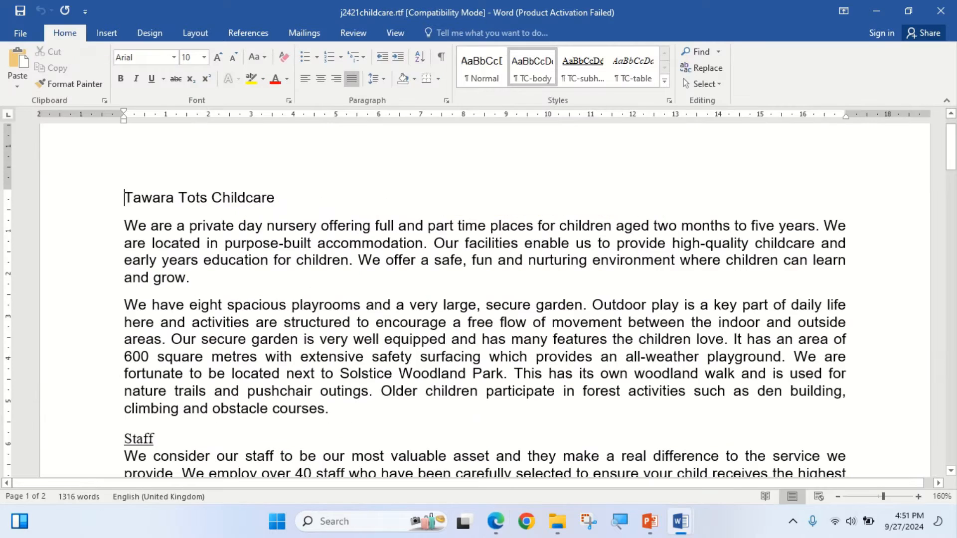
click(195, 33)
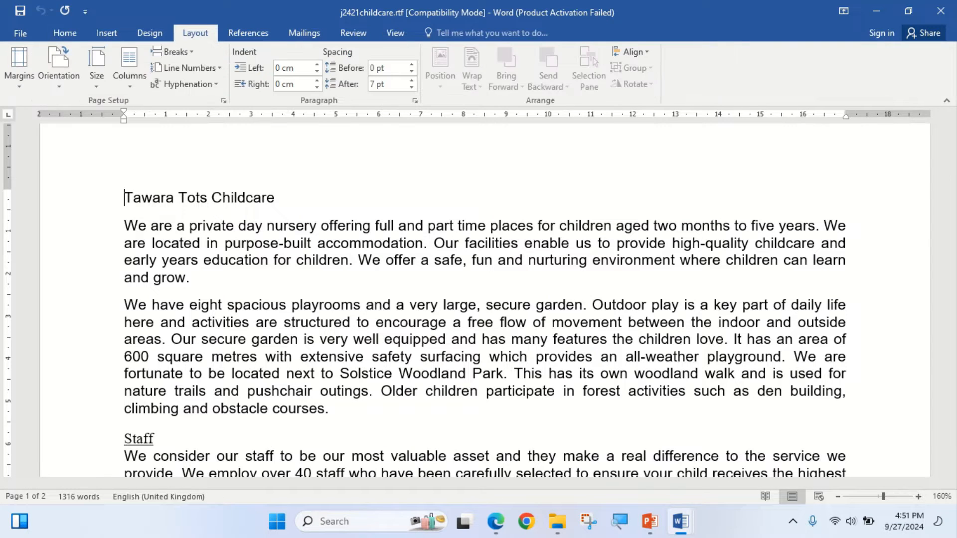
click(97, 70)
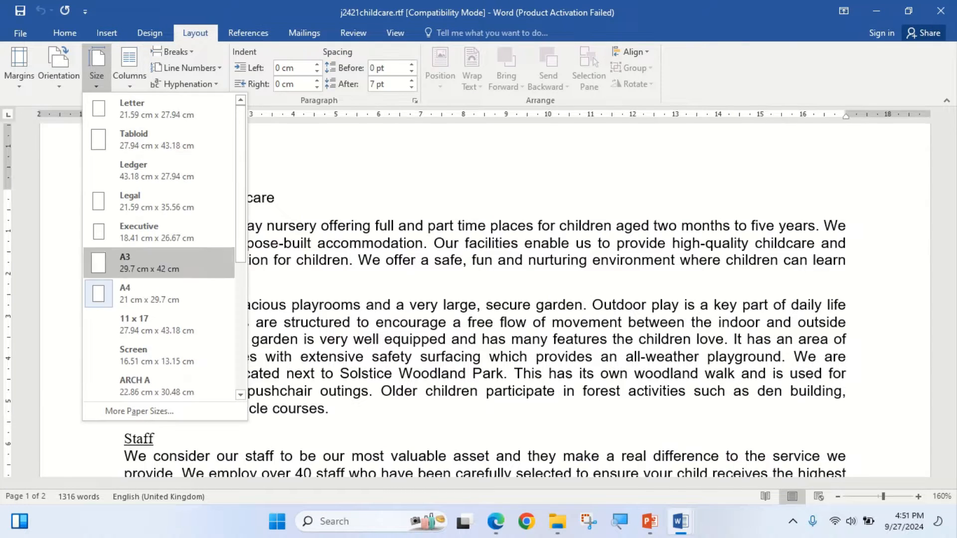
click(129, 70)
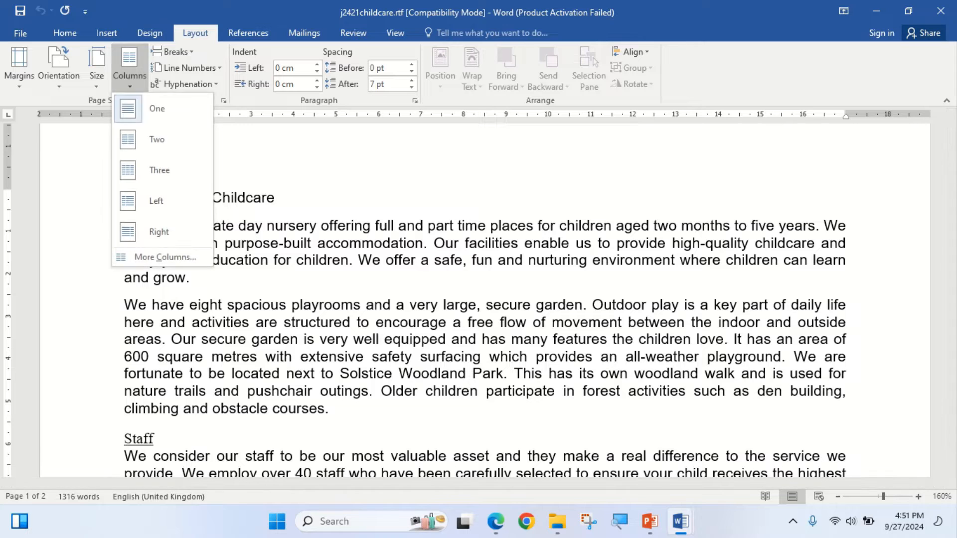
key(Escape)
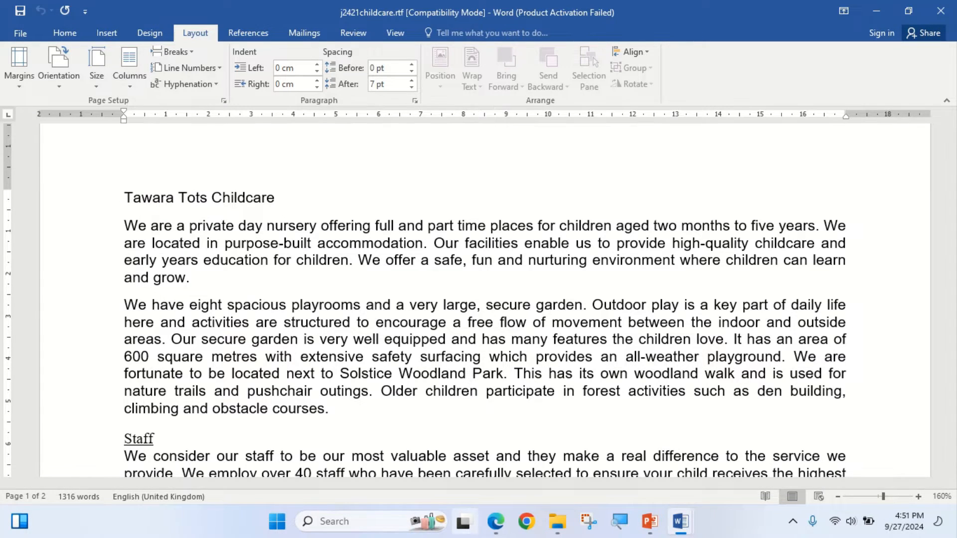
click(496, 521)
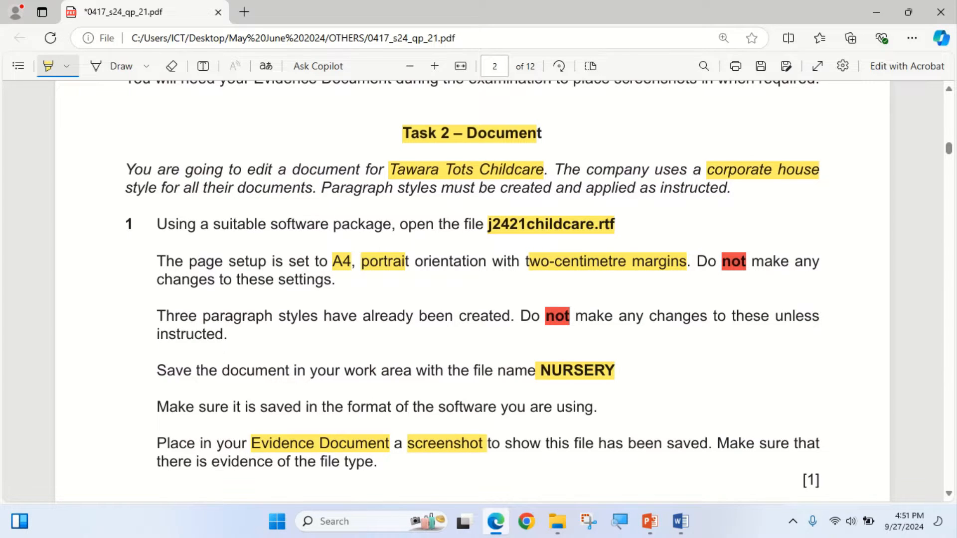
- Switch to the childcare document in Word and check its page orientation and custom margin settings
key(alt+Tab)
click(59, 65)
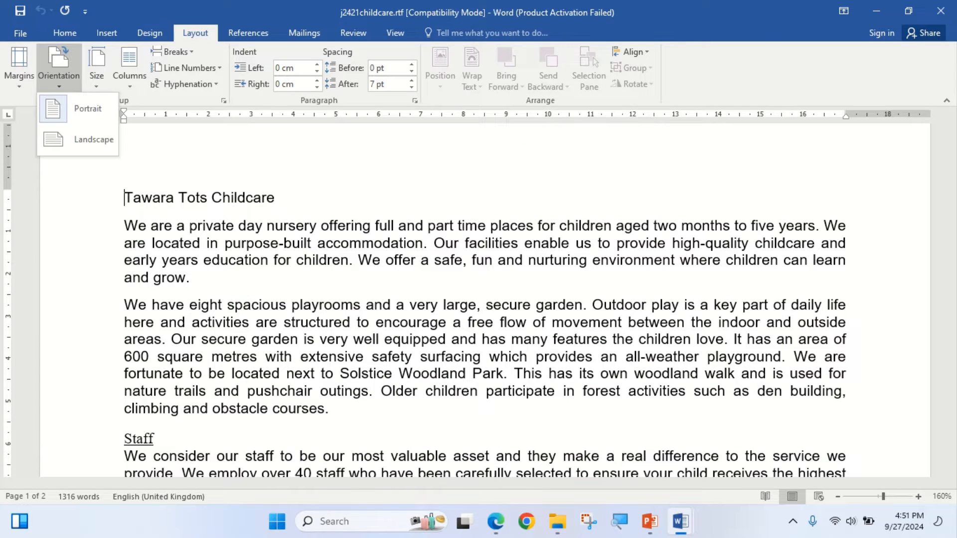
click(19, 67)
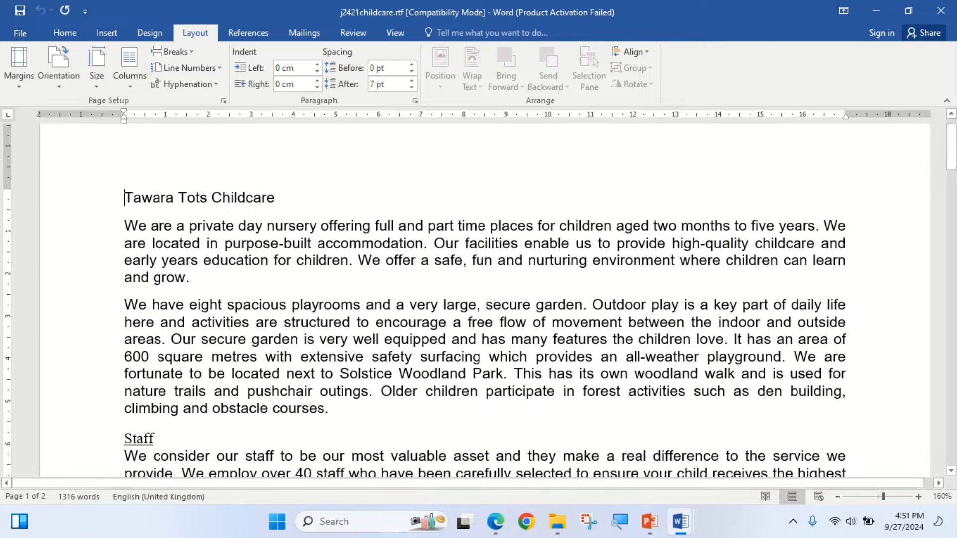
click(19, 67)
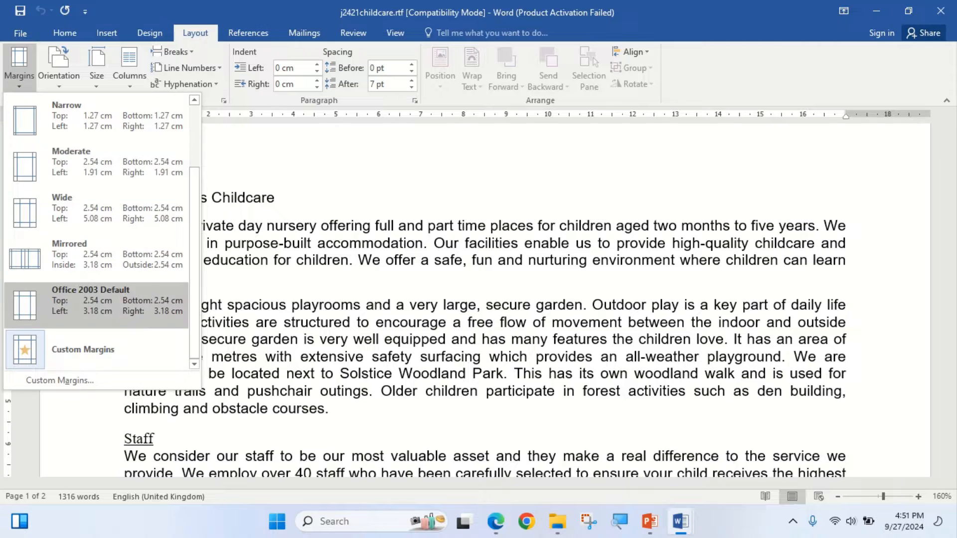
click(60, 352)
click(19, 67)
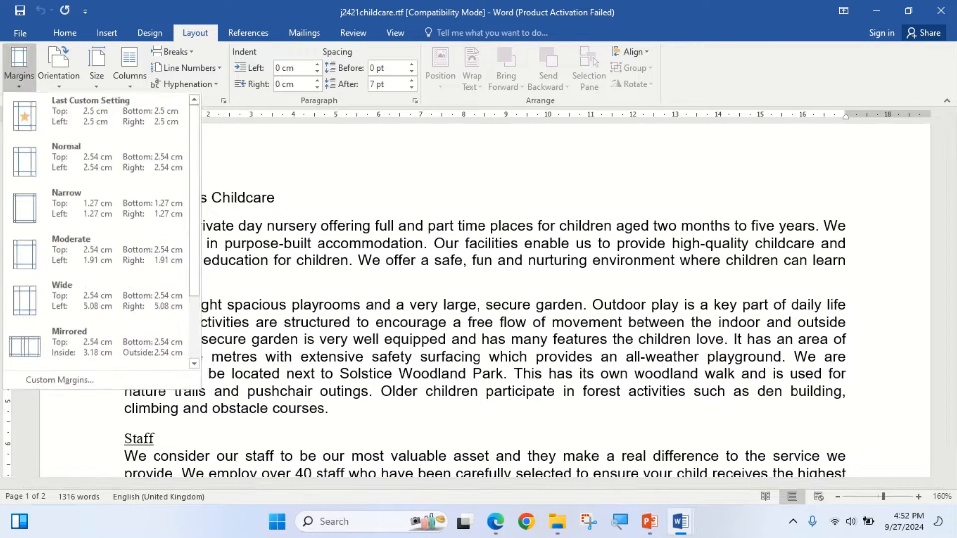
click(59, 380)
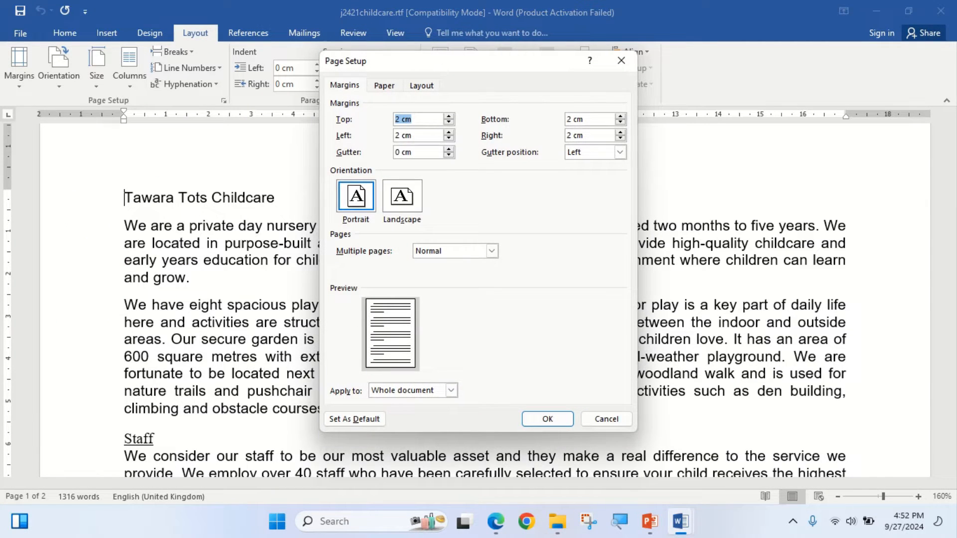
click(547, 418)
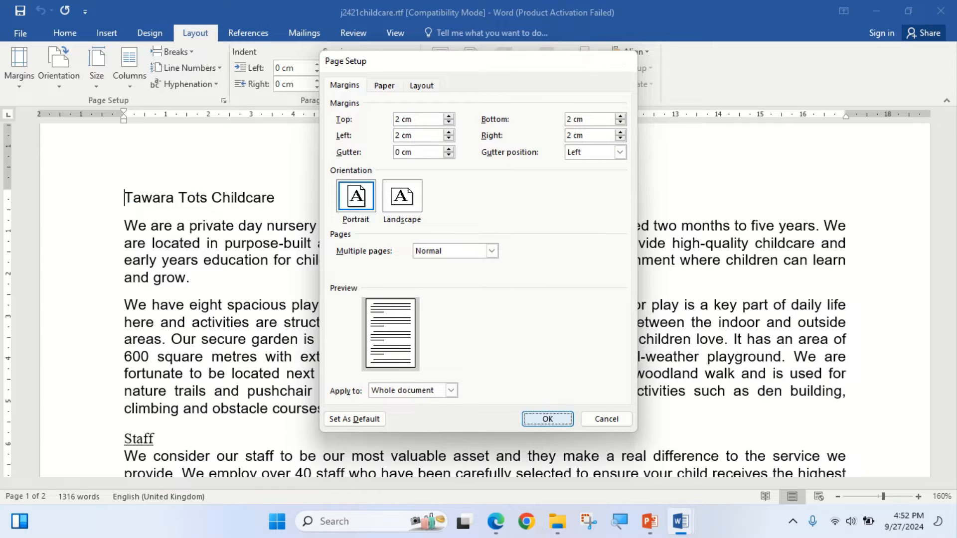
- Return to the exam paper in Edge, read the saving instructions in step 1 and copy the file name NURSERY
click(496, 521)
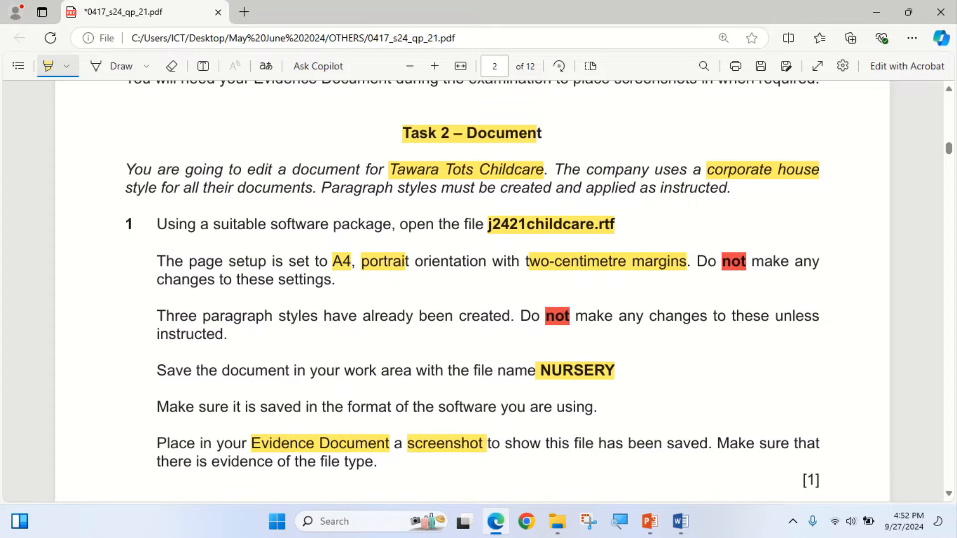
scroll(472, 292, down, 3)
scroll(472, 291, down, 2)
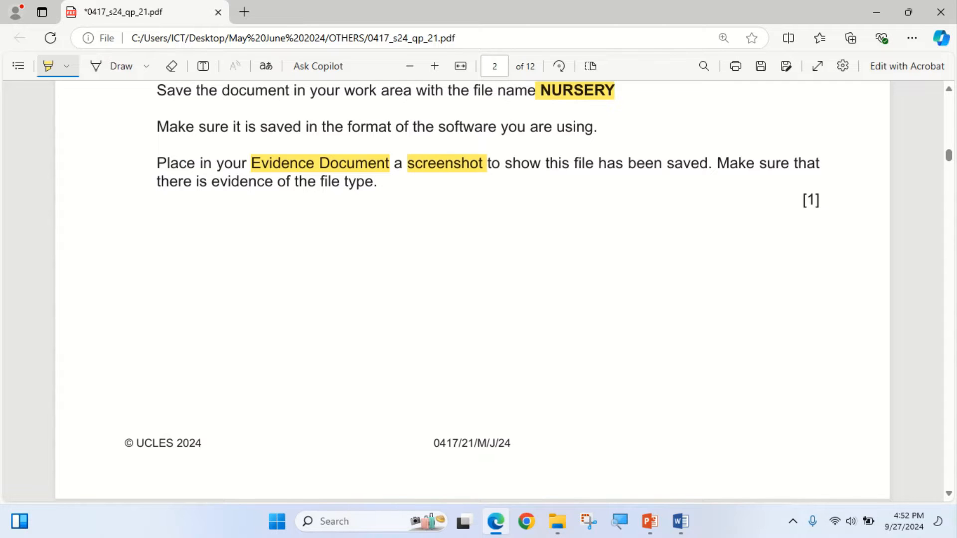
click(496, 521)
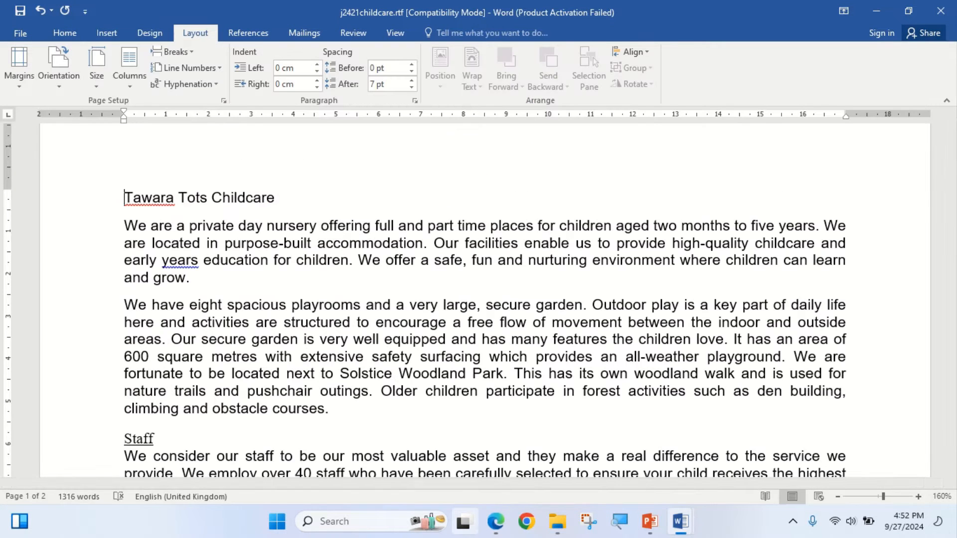
click(496, 521)
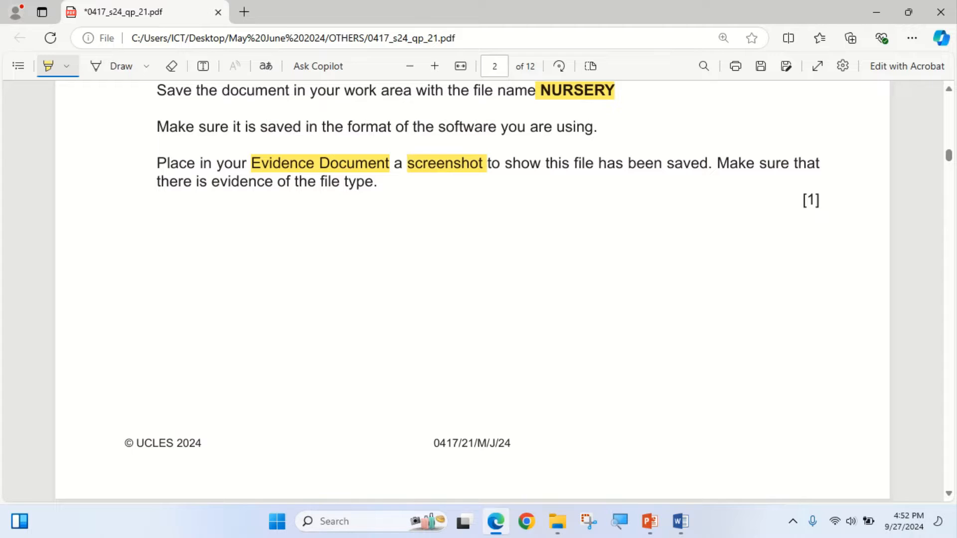
scroll(472, 291, up, 1)
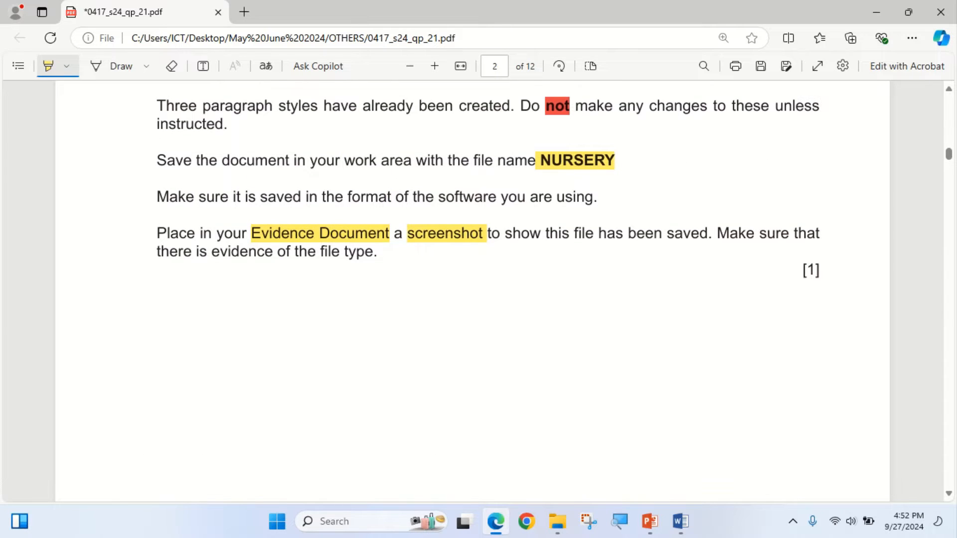
key(Escape)
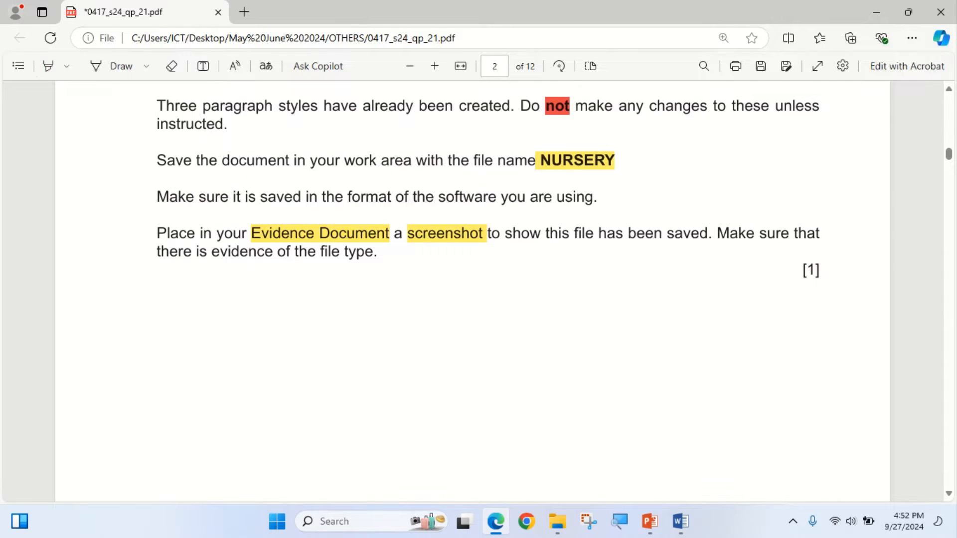
double_click(581, 160)
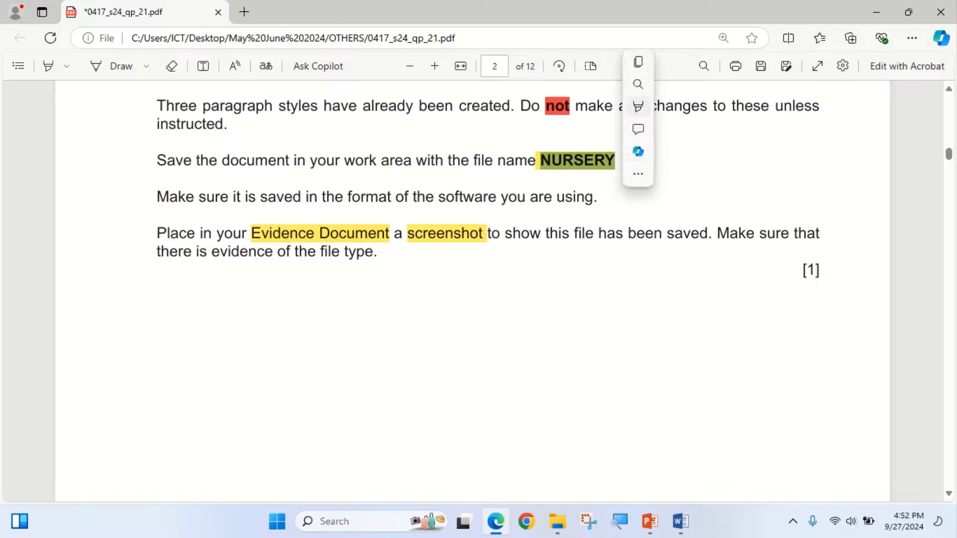
click(638, 63)
- Save the childcare document from Word into Work Area May June 2024 as NURSERY in Word Document (*.docx) format, accepting the file format upgrade
click(875, 12)
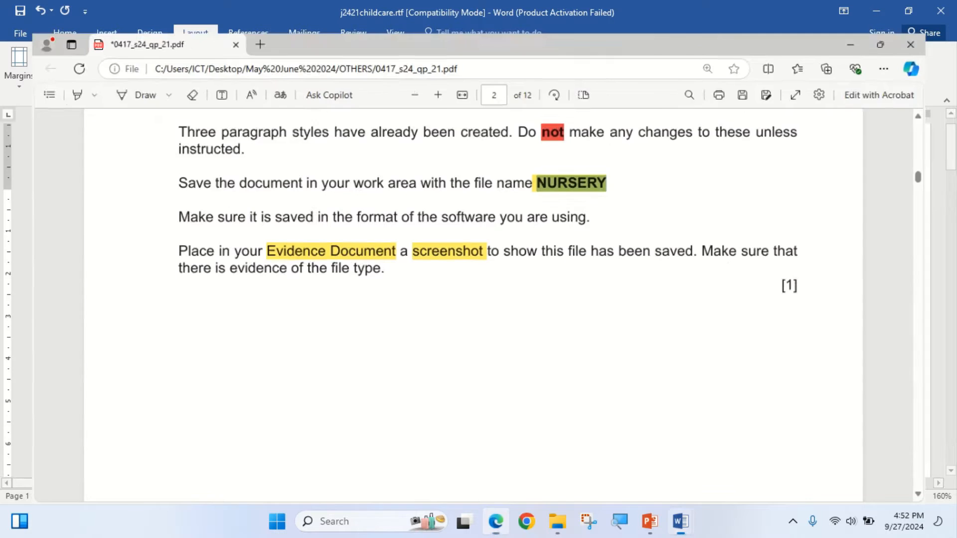
click(16, 32)
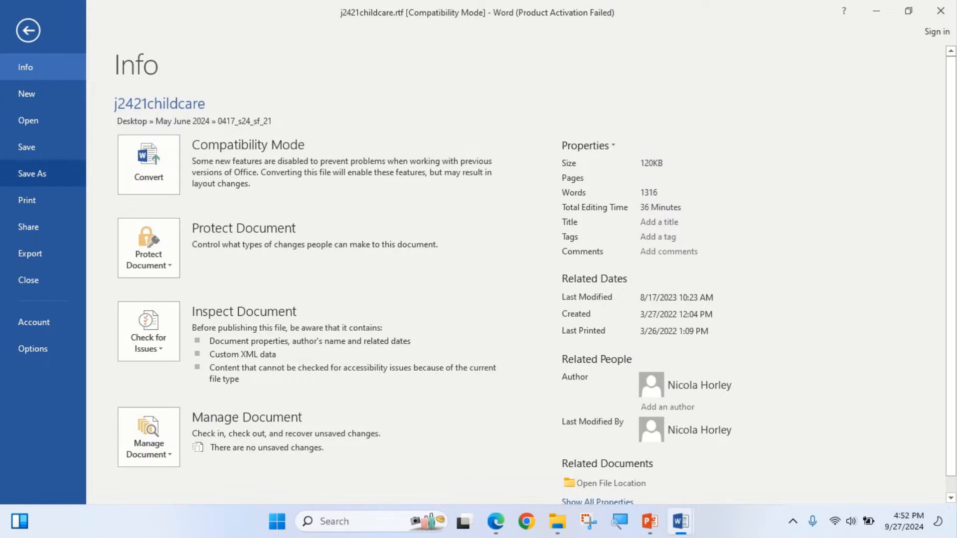
click(32, 174)
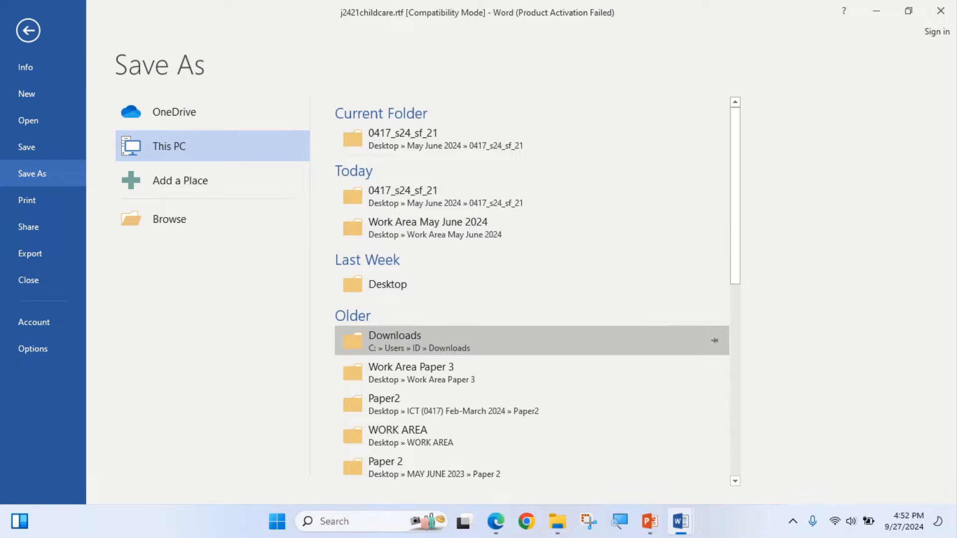
click(498, 227)
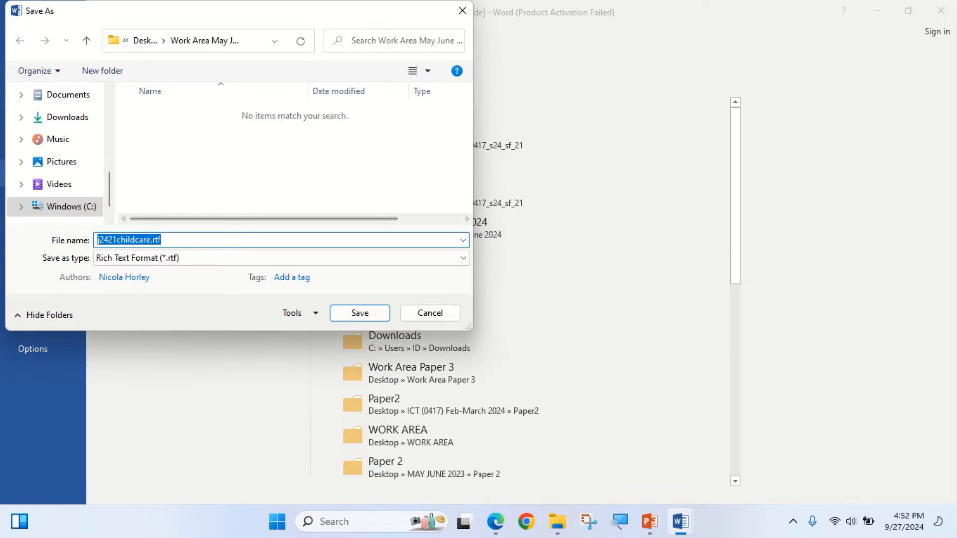
key(BackSpace)
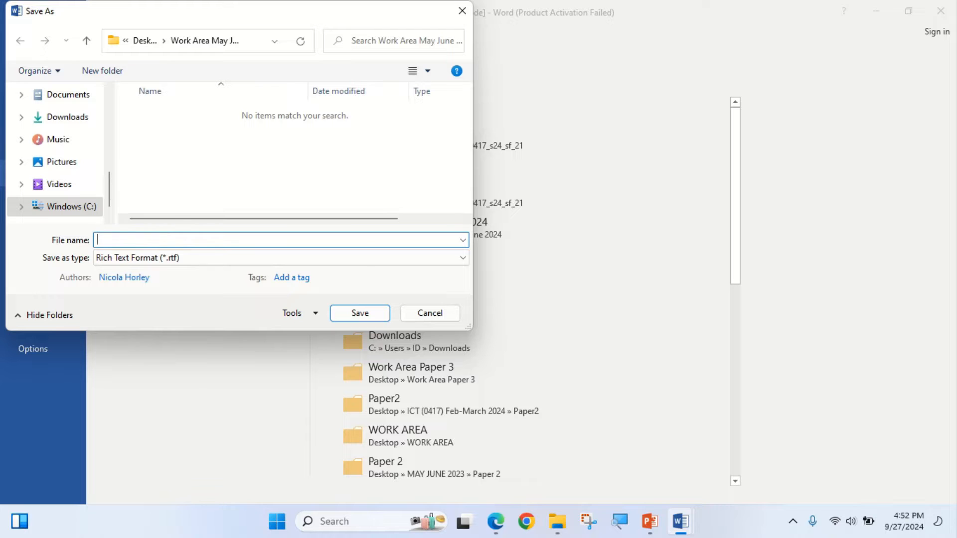
right_click(175, 239)
click(210, 298)
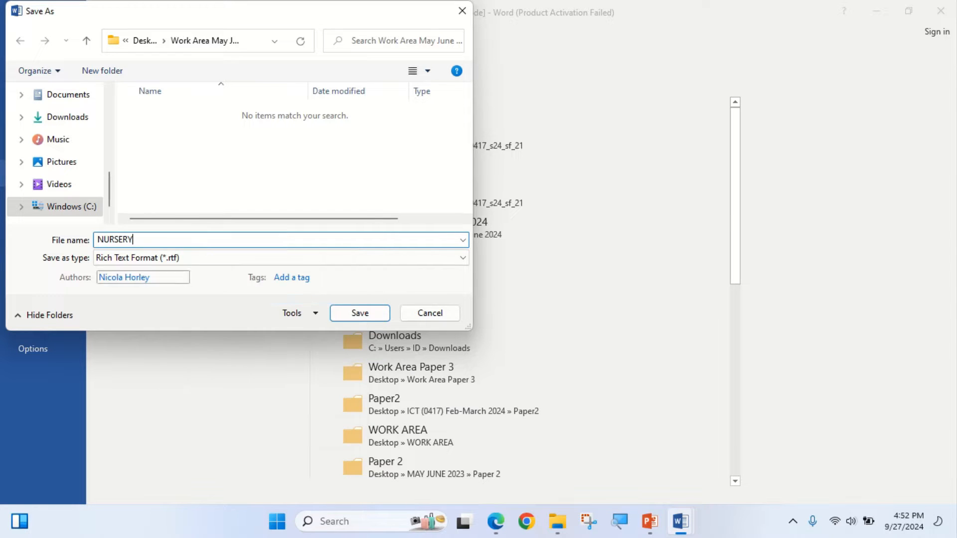
click(150, 257)
click(141, 272)
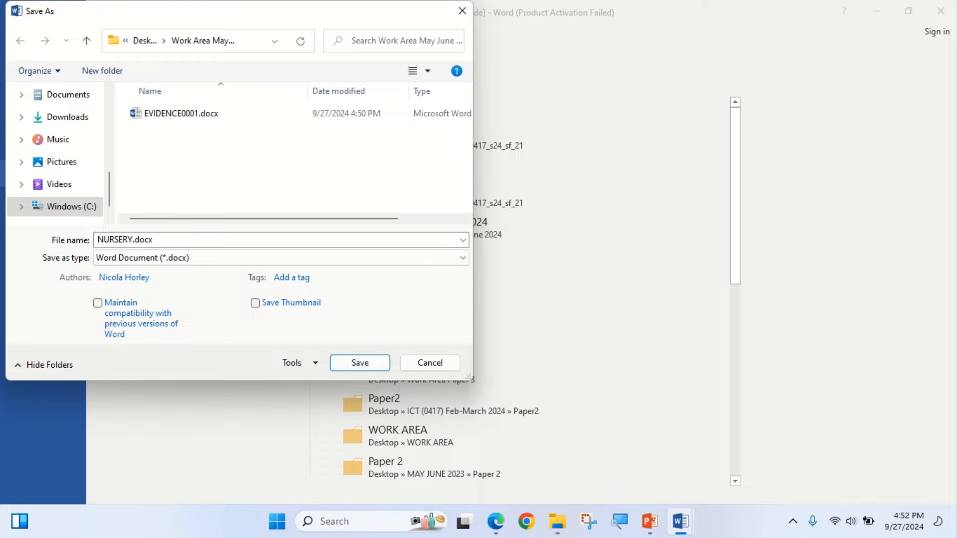
click(360, 362)
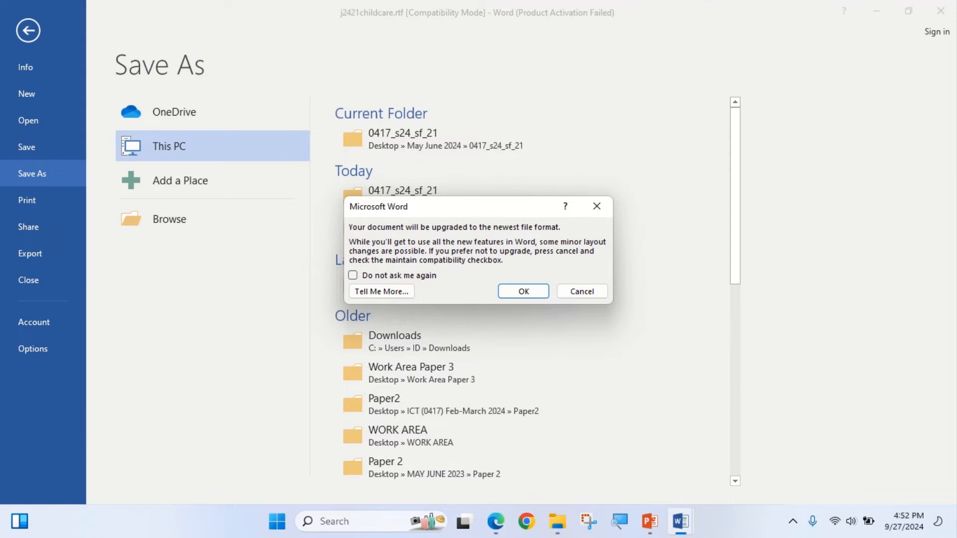
click(522, 290)
- Open the Work Area May June 2024 folder in File Explorer and fit the Name, Date modified and Type columns to their contents
click(496, 521)
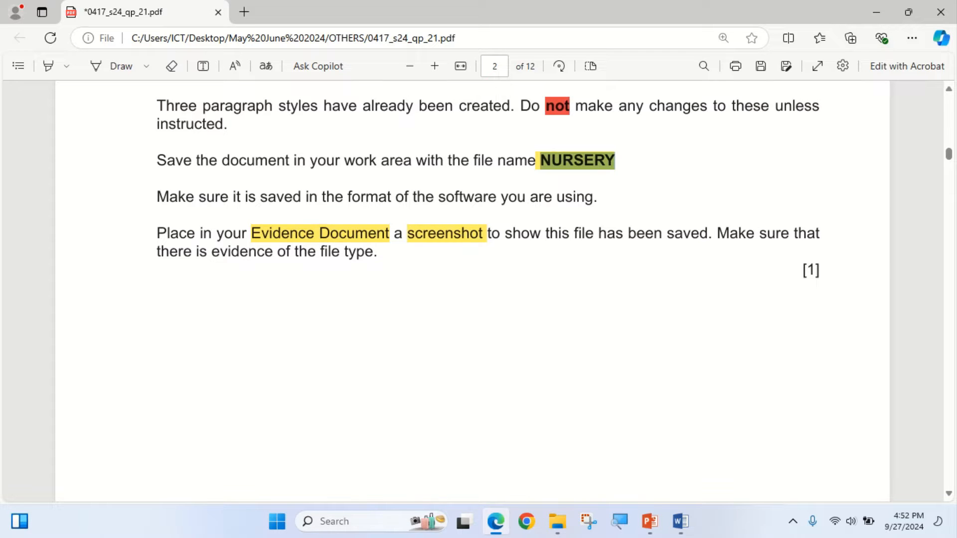
click(557, 521)
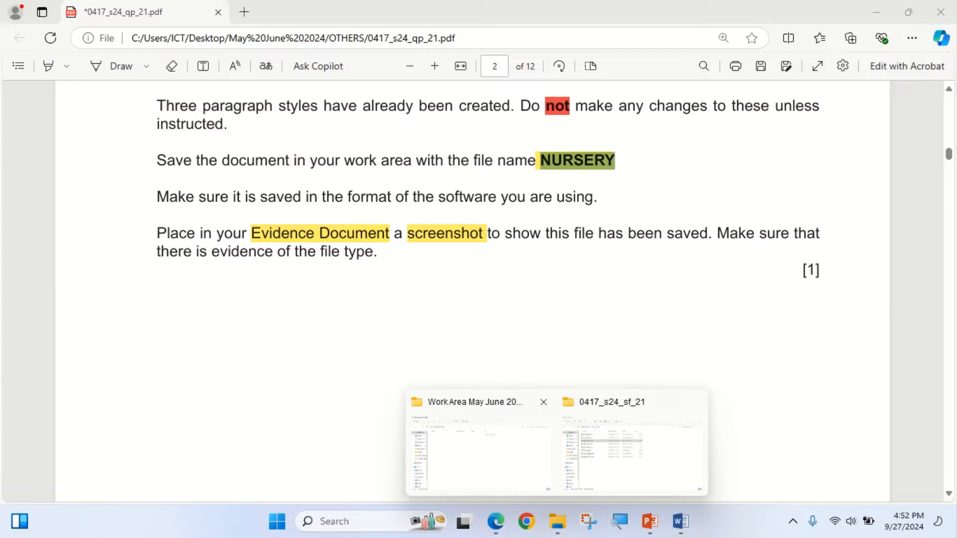
click(479, 446)
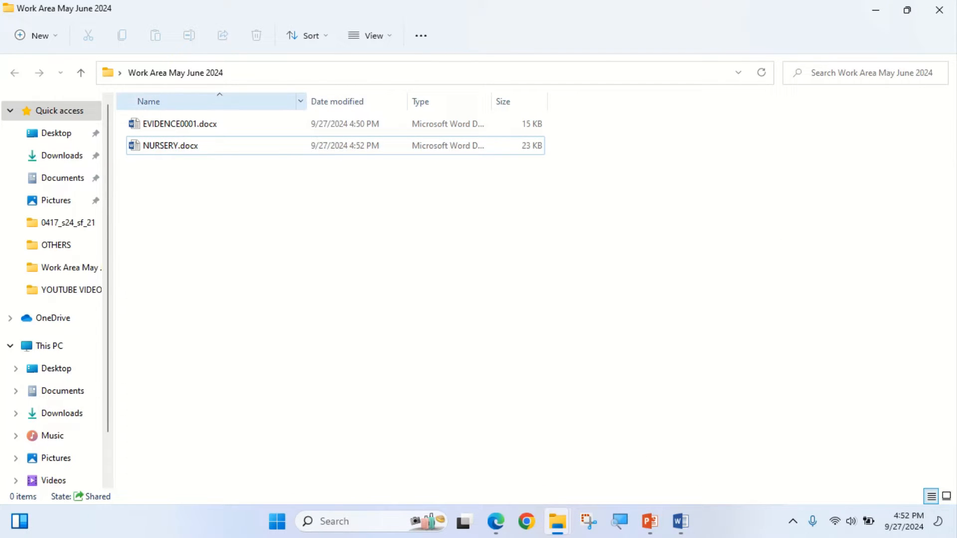
double_click(306, 101)
double_click(322, 101)
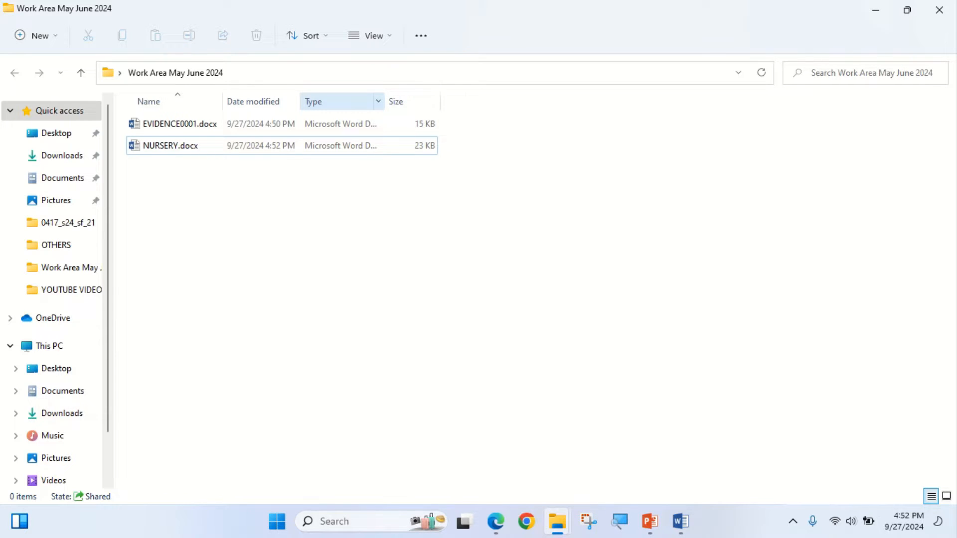
double_click(384, 101)
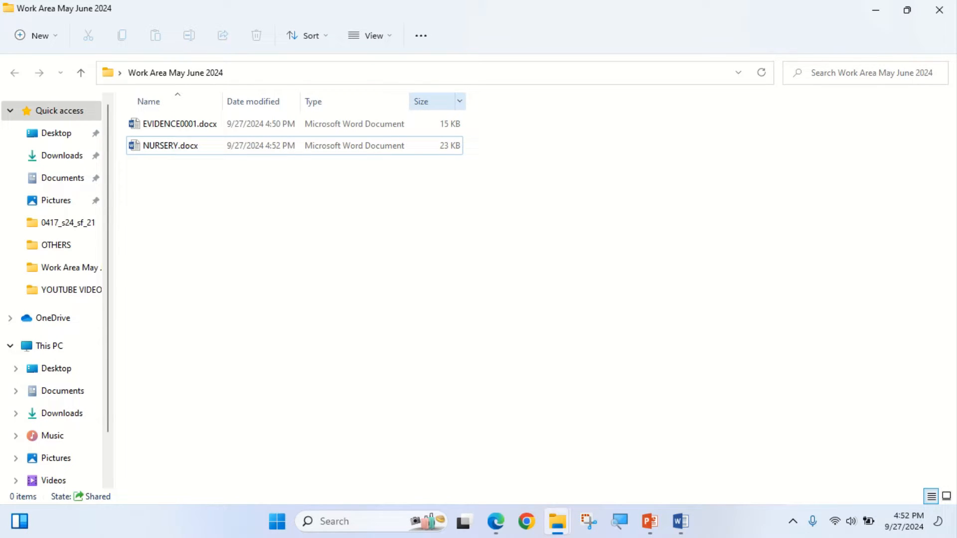
- Select NURSERY.docx in the folder and capture a rectangular screenshot of its row, including the file type
click(294, 146)
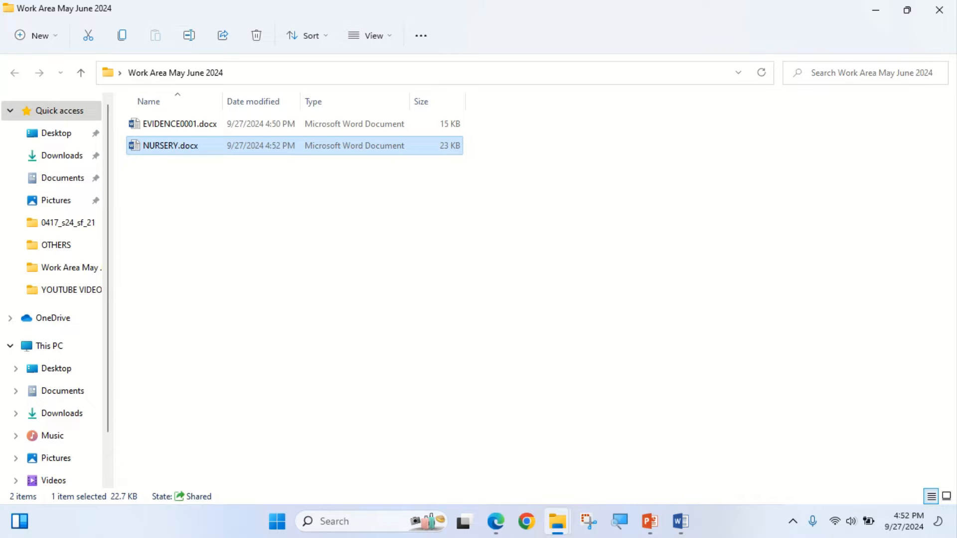
key(super+shift+s)
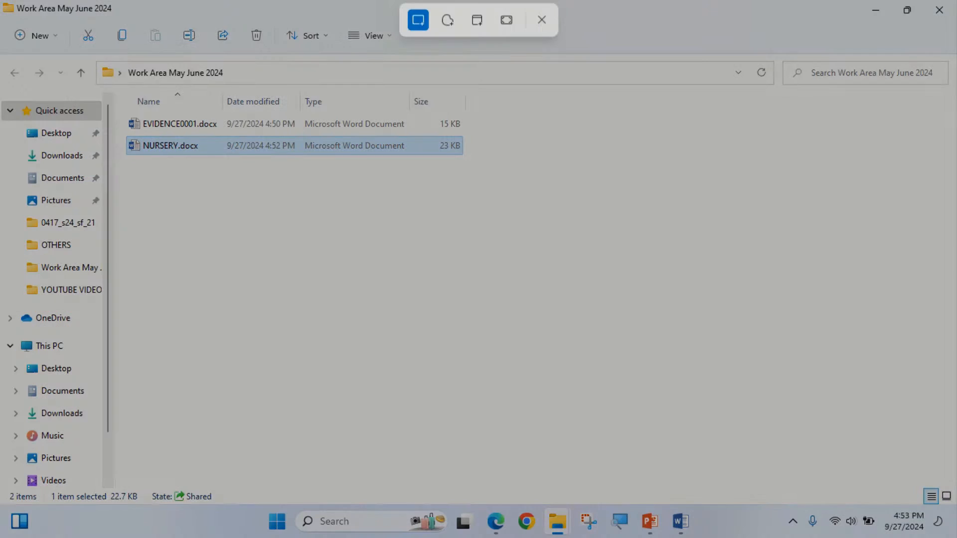
drag(126, 133, 465, 156)
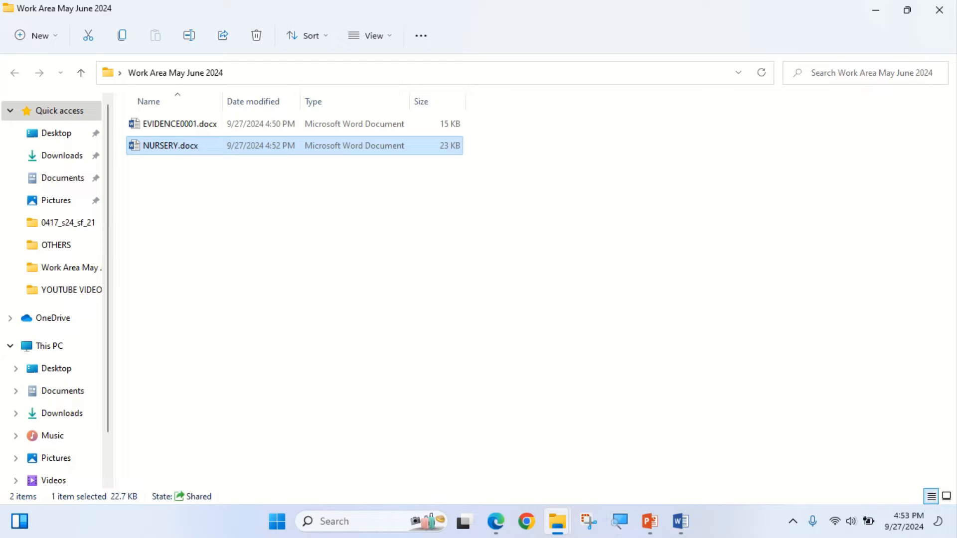
- Switch to EVIDENCE0001.docx in Word and paste the screenshot on the line below "Step 1 evidence:"
mouse_move(680, 521)
click(601, 439)
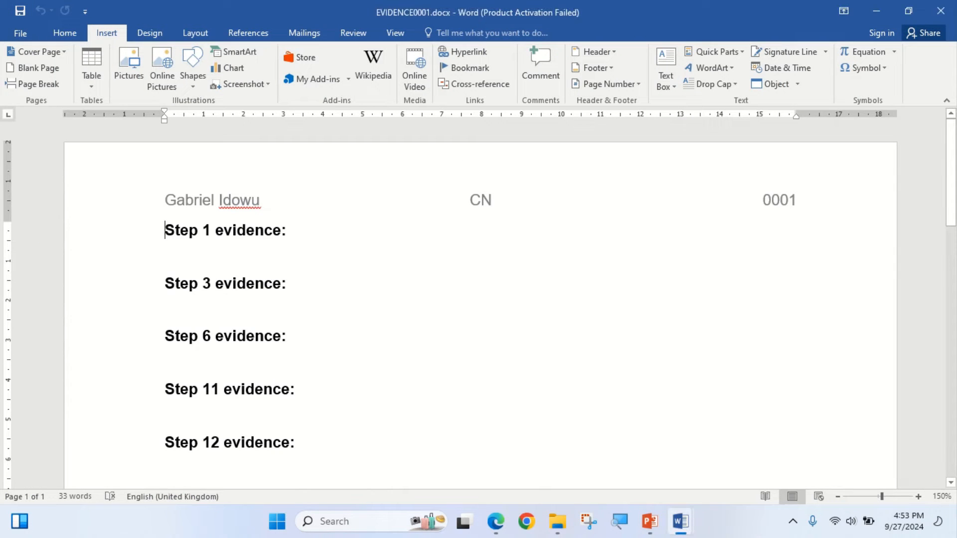
click(165, 265)
right_click(211, 254)
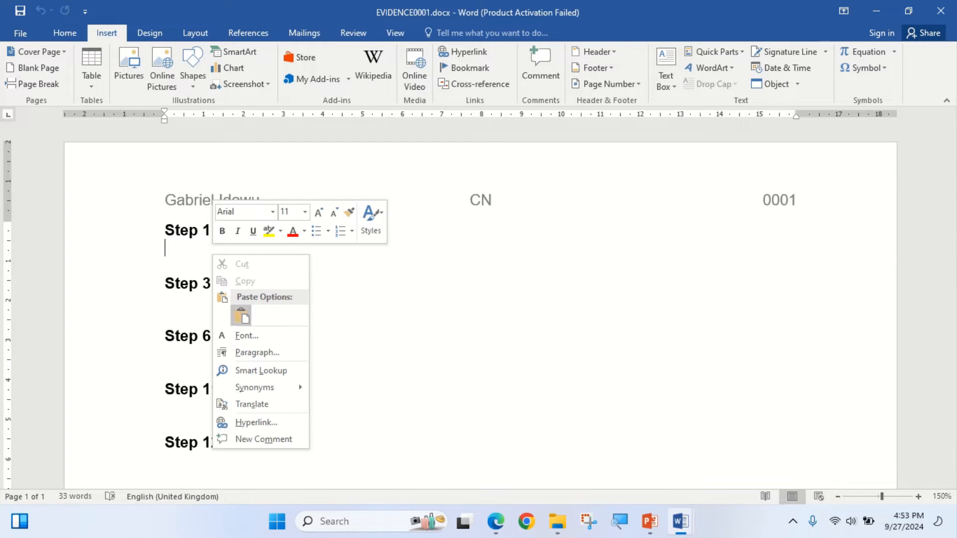
click(240, 315)
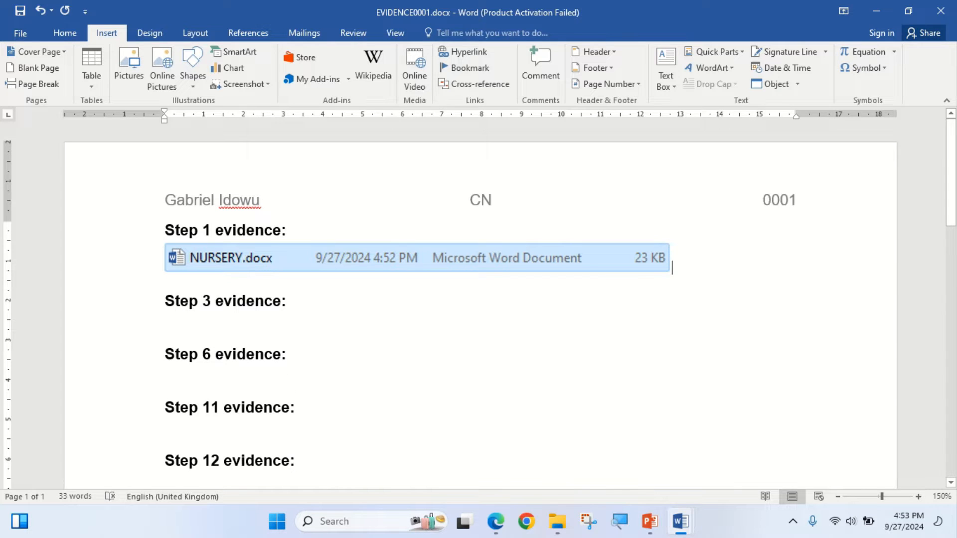
click(381, 35)
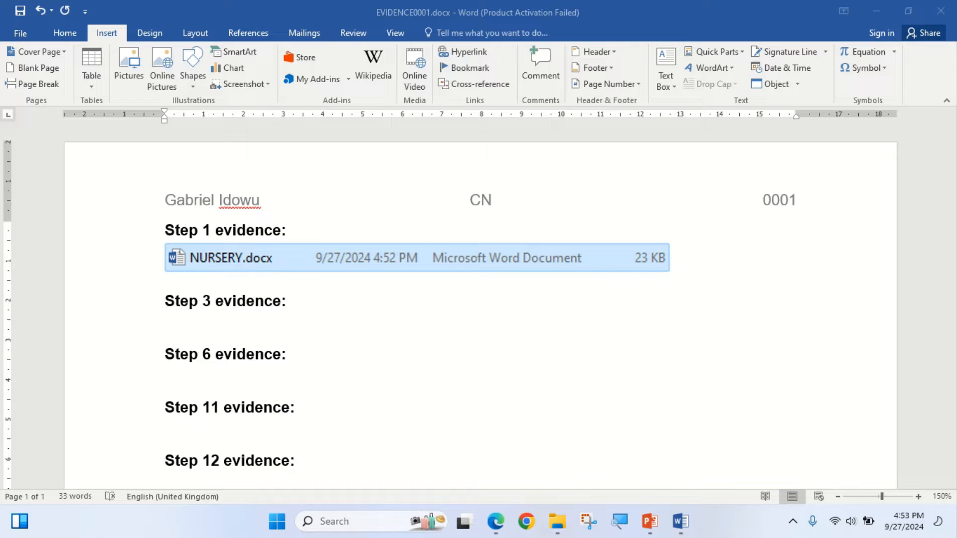
- Switch to the exam paper in Edge and read the step 2 header and footer instructions on page 3
click(496, 521)
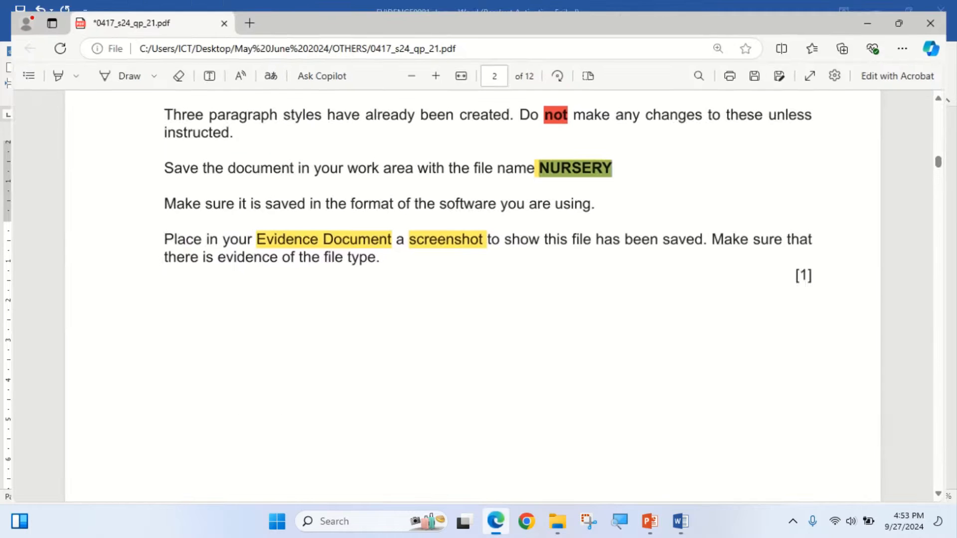
scroll(473, 289, down, 5)
scroll(473, 289, down, 4)
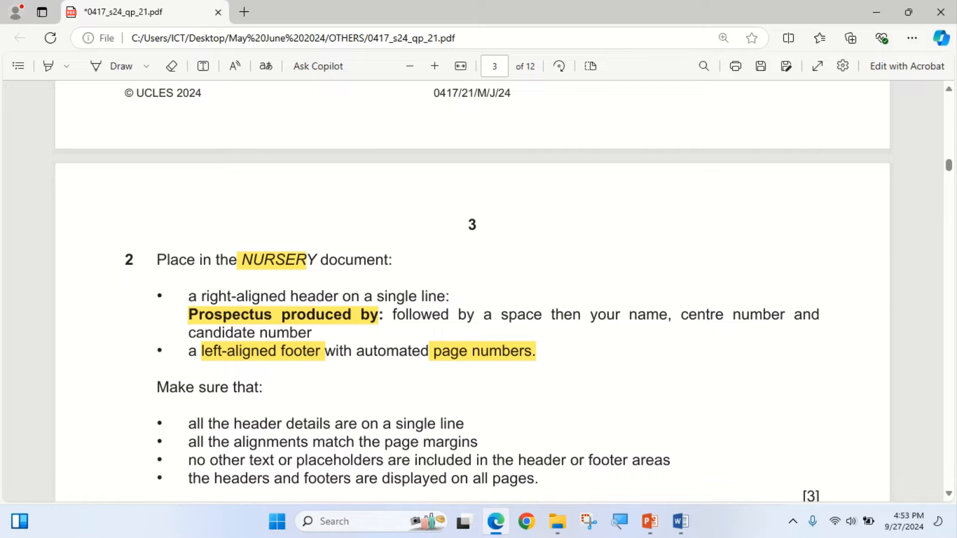
- Highlight the words "right-aligned" in the step 2 header instruction of the exam paper
click(48, 66)
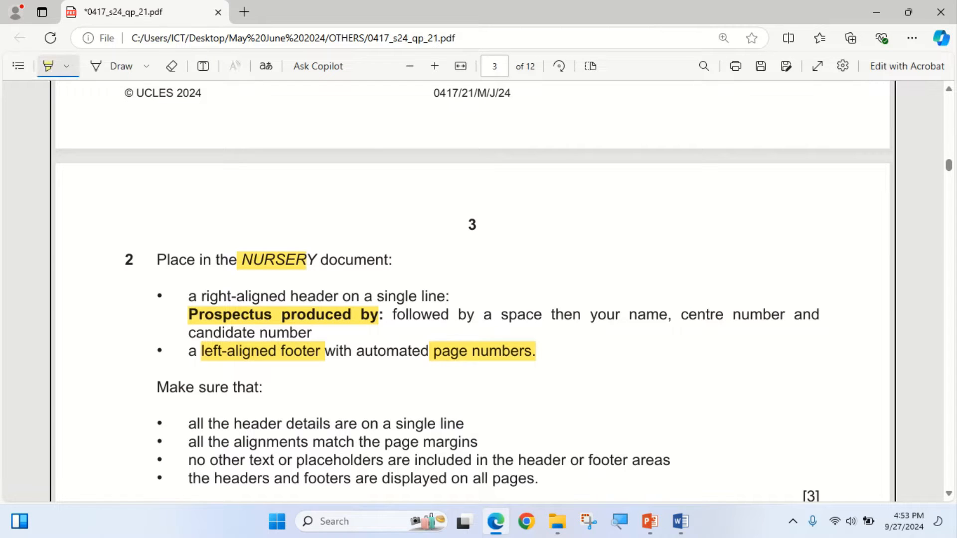
drag(208, 296, 298, 296)
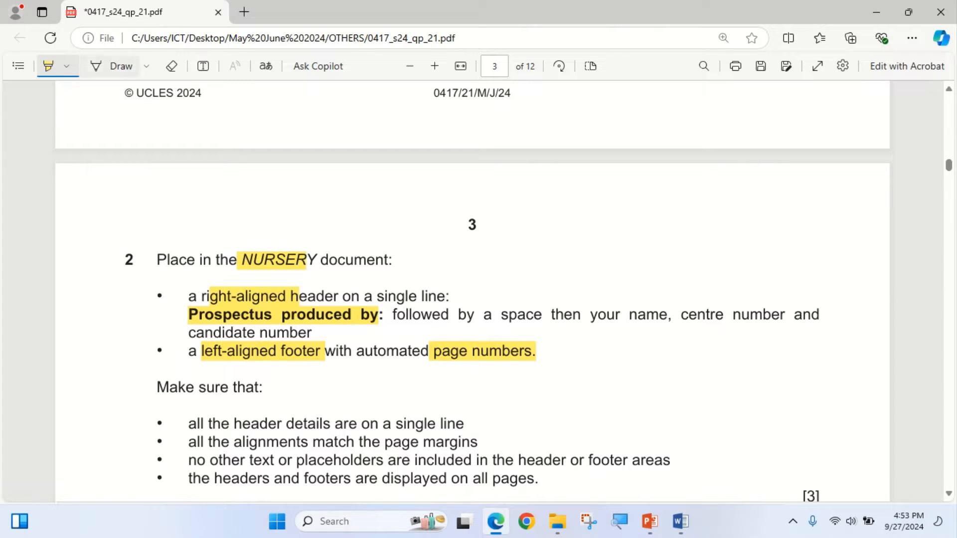
click(49, 65)
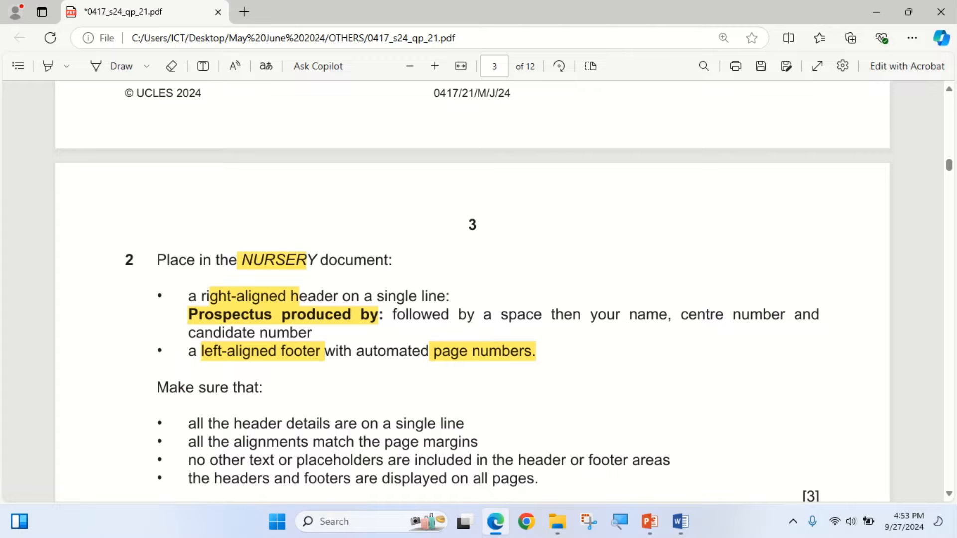
- Copy the text "Prospectus produced by:" from step 2 and switch to NURSERY.docx in Word
drag(188, 314, 383, 314)
key(super+c)
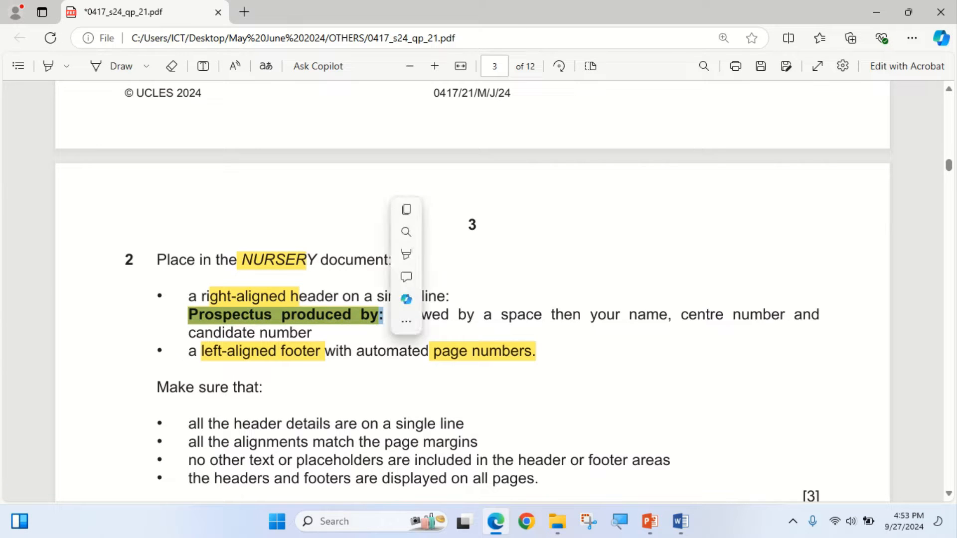
click(406, 209)
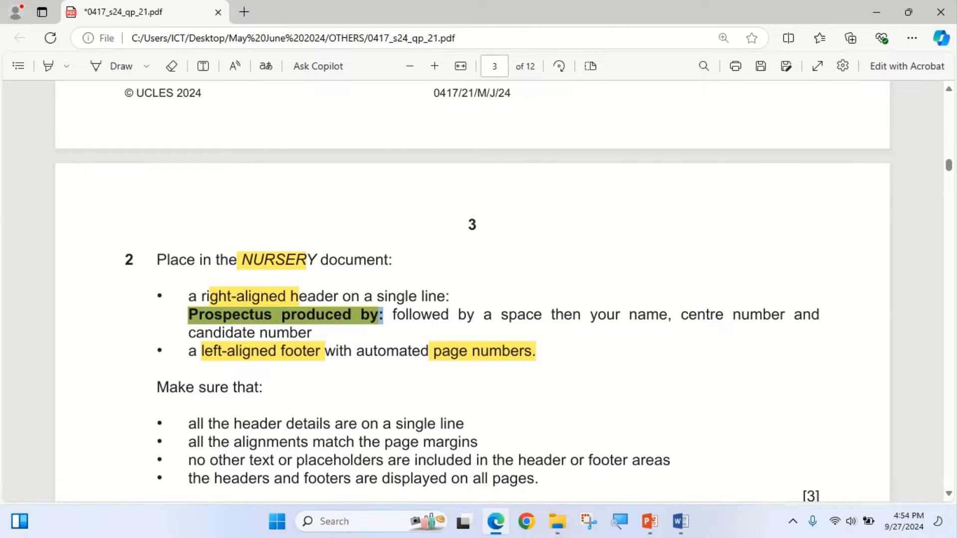
key(alt+Tab)
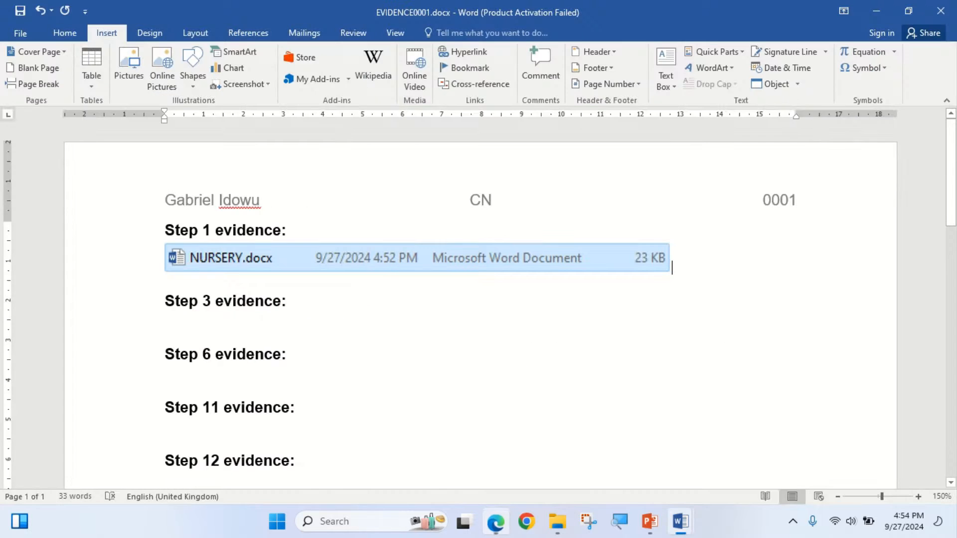
mouse_move(680, 521)
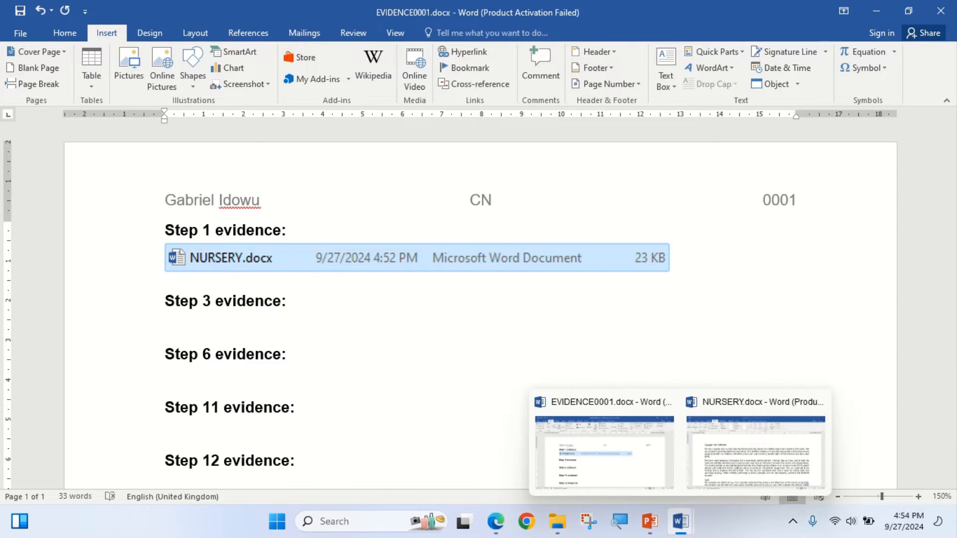
click(748, 448)
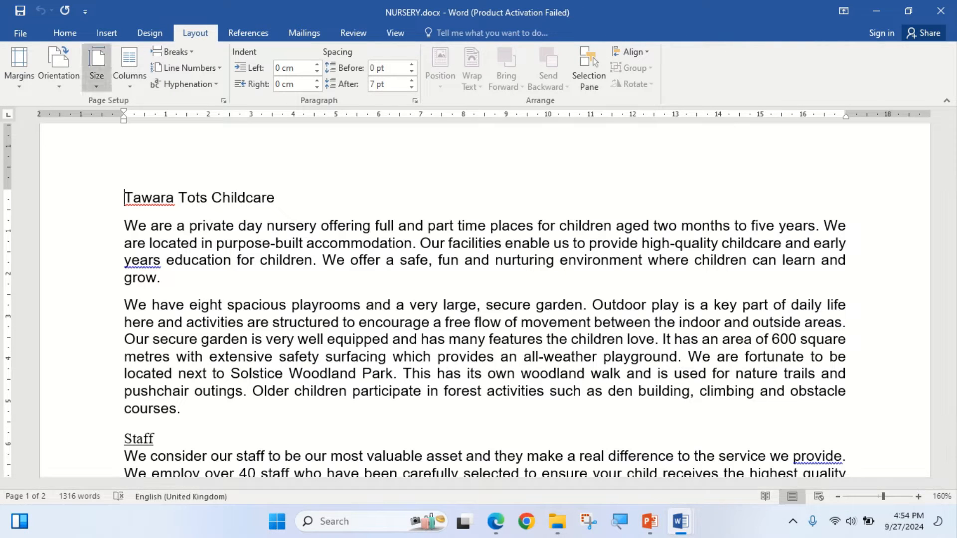
- Insert a Blank (Three Columns) header and paste "Prospectus produced by:" over its right-aligned placeholder
click(106, 33)
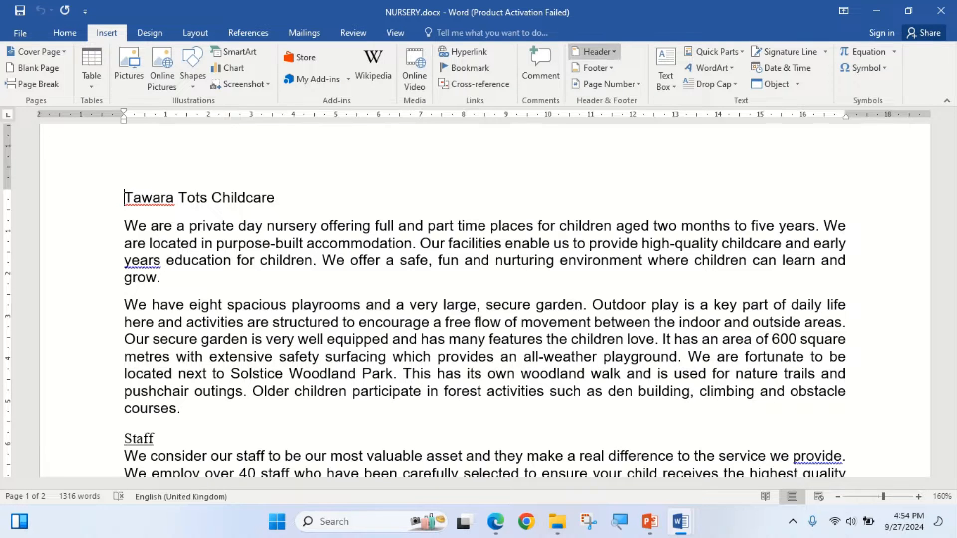
click(595, 51)
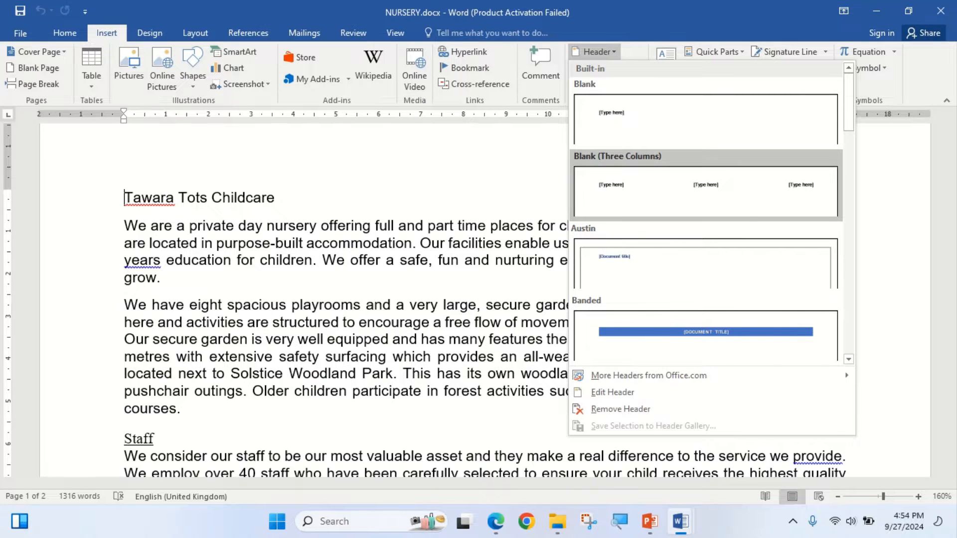
click(705, 191)
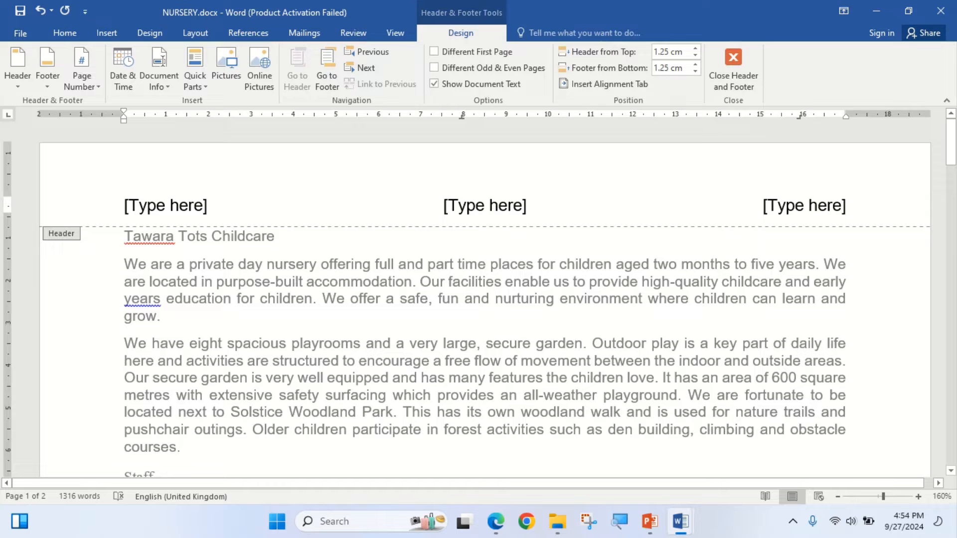
click(822, 206)
right_click(827, 206)
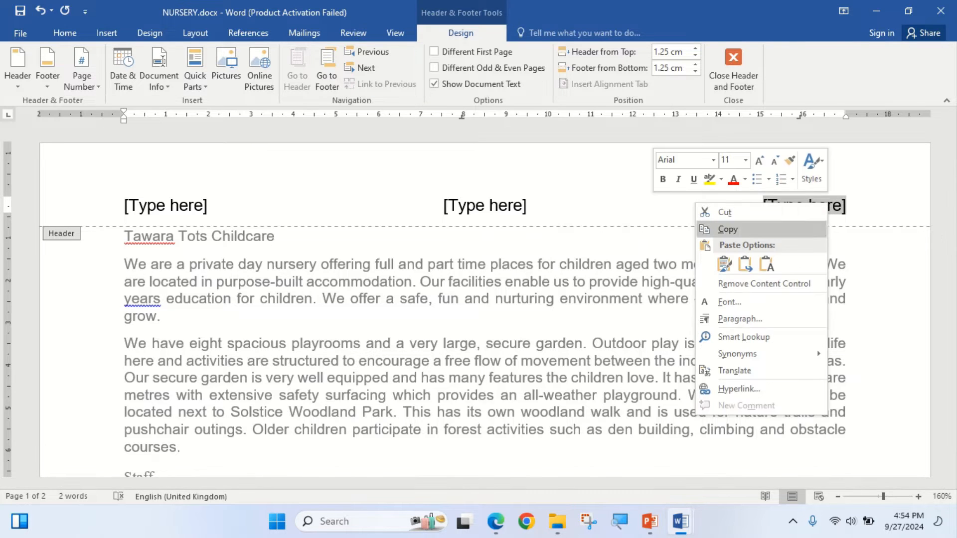
click(723, 264)
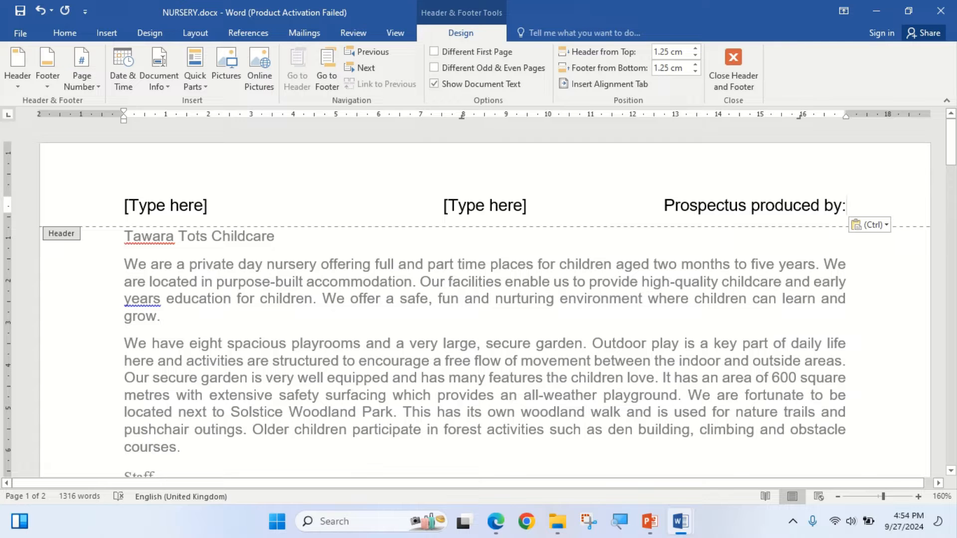
- Add the candidate's name, centre number and candidate number after "Prospectus produced by:" in the header, separated by commas
click(496, 521)
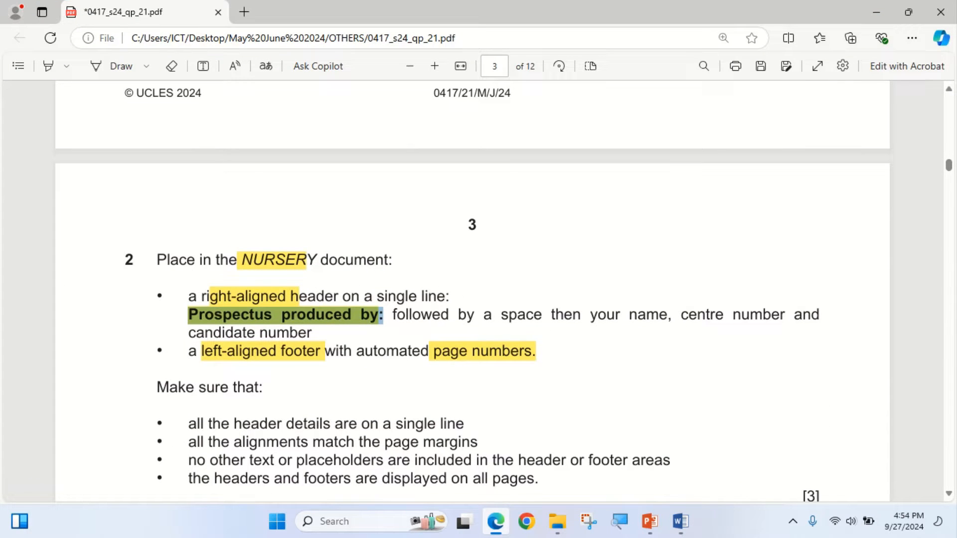
click(495, 521)
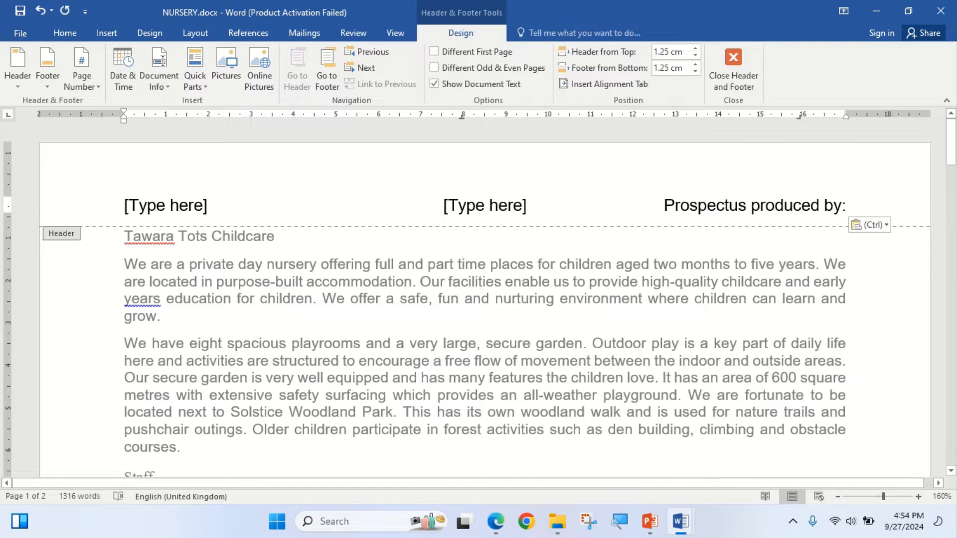
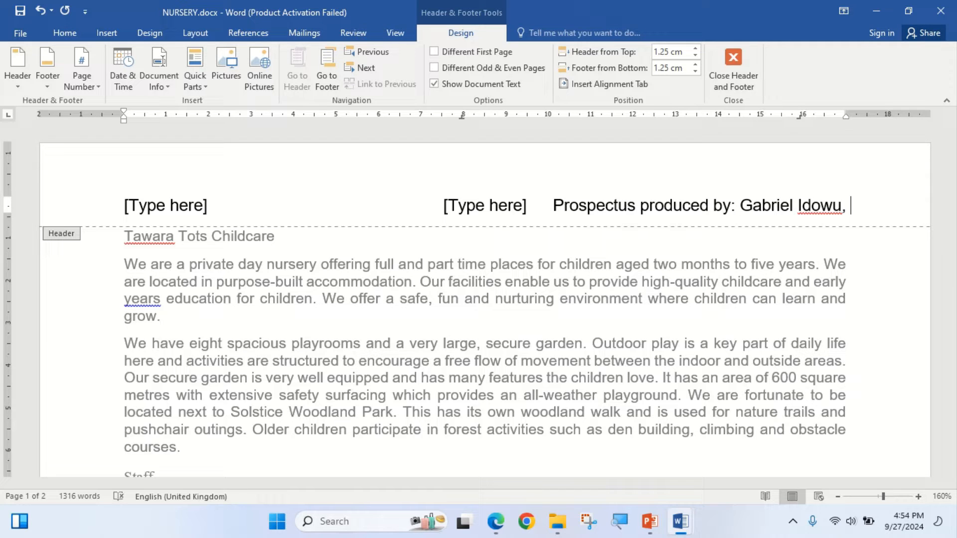
text(CN)
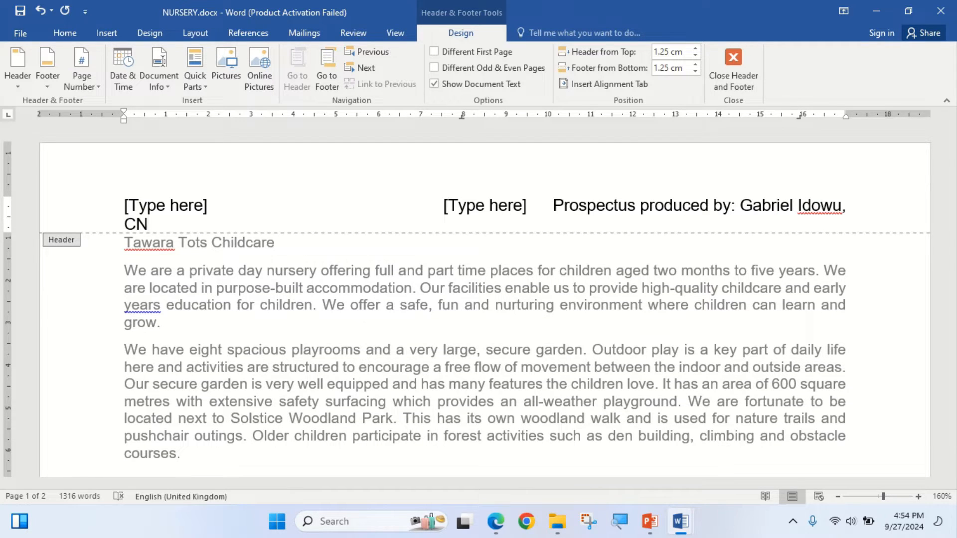
text(, 001)
- Delete the unused centre and left "[Type here]" placeholders from the NURSERY header
click(484, 205)
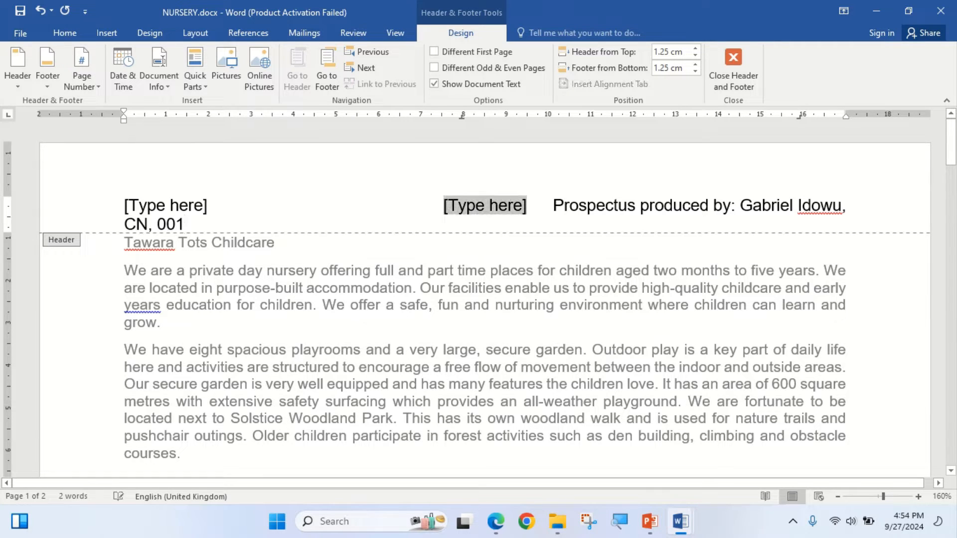
key(Delete)
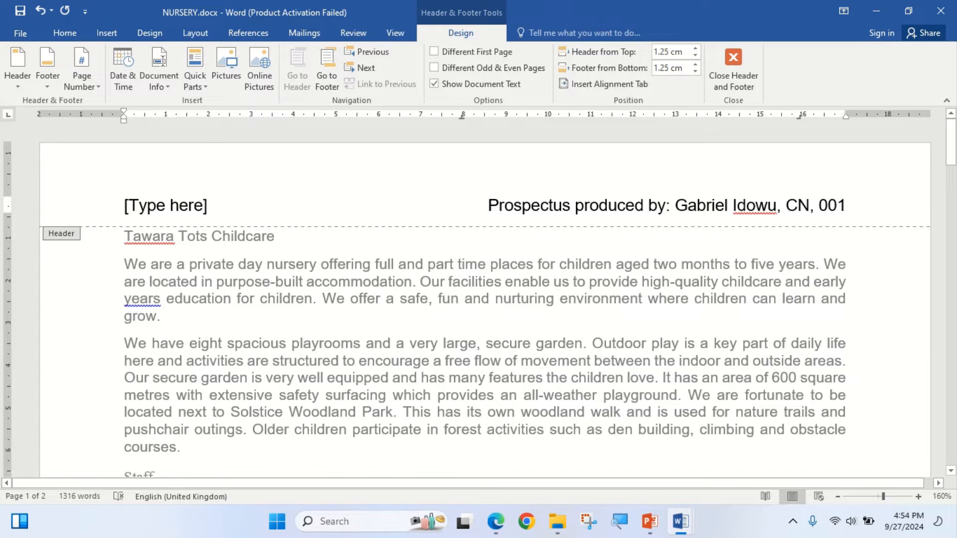
mouse_move(495, 521)
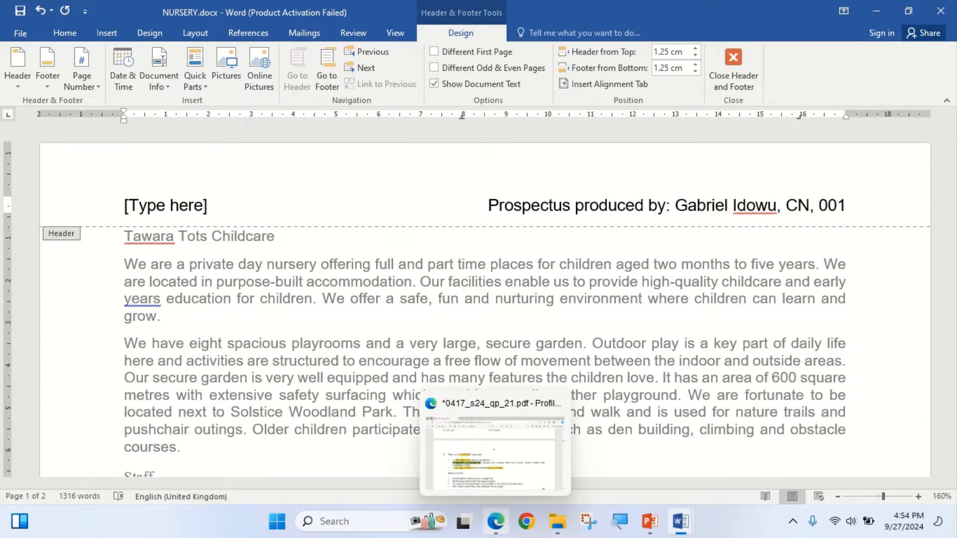
click(495, 453)
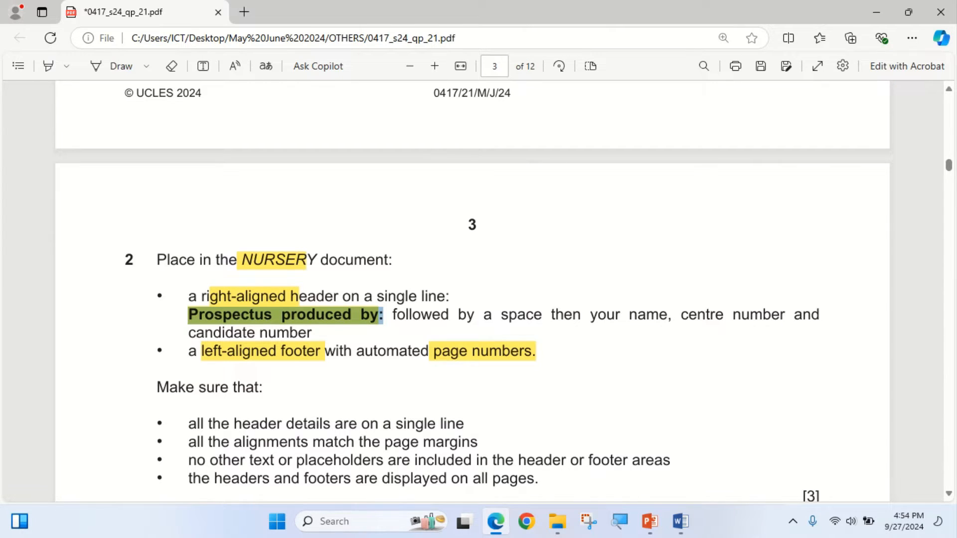
key(alt+Tab)
click(166, 206)
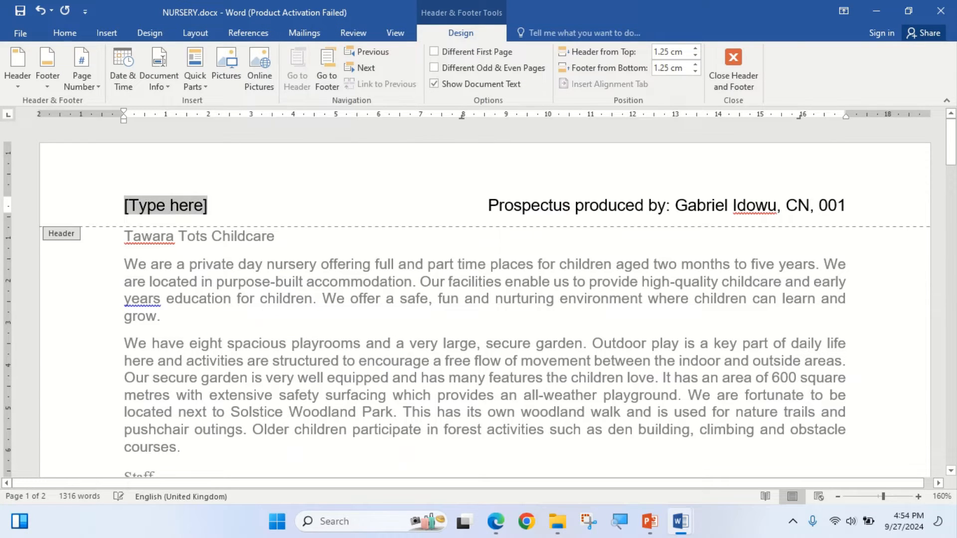
key(Delete)
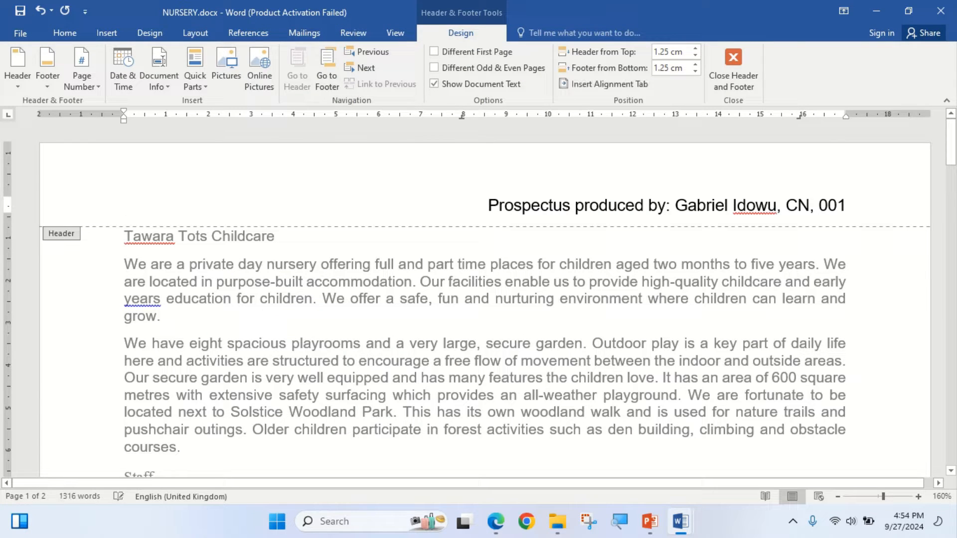
- Insert an automated page number in the Accent Bar 1 style at the current position in the left-aligned footer
click(326, 70)
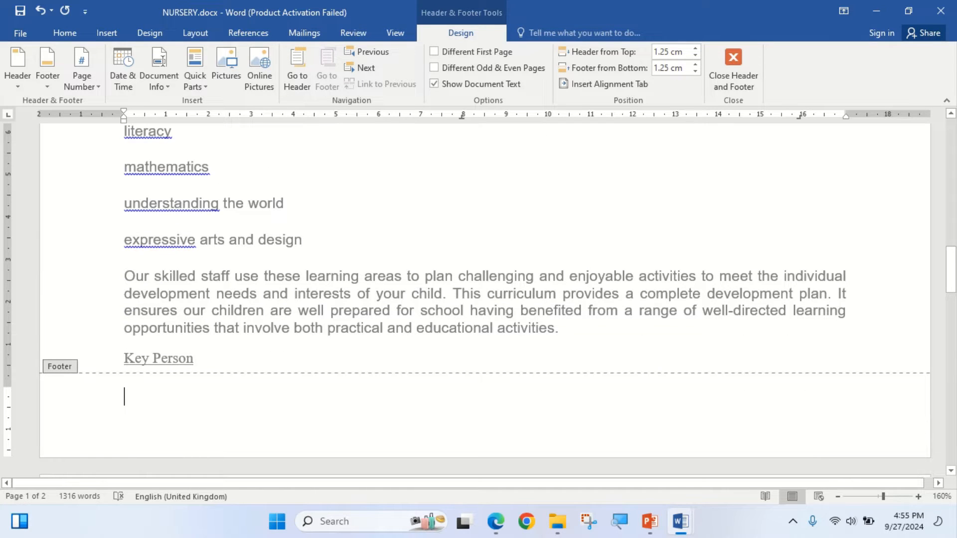
click(82, 75)
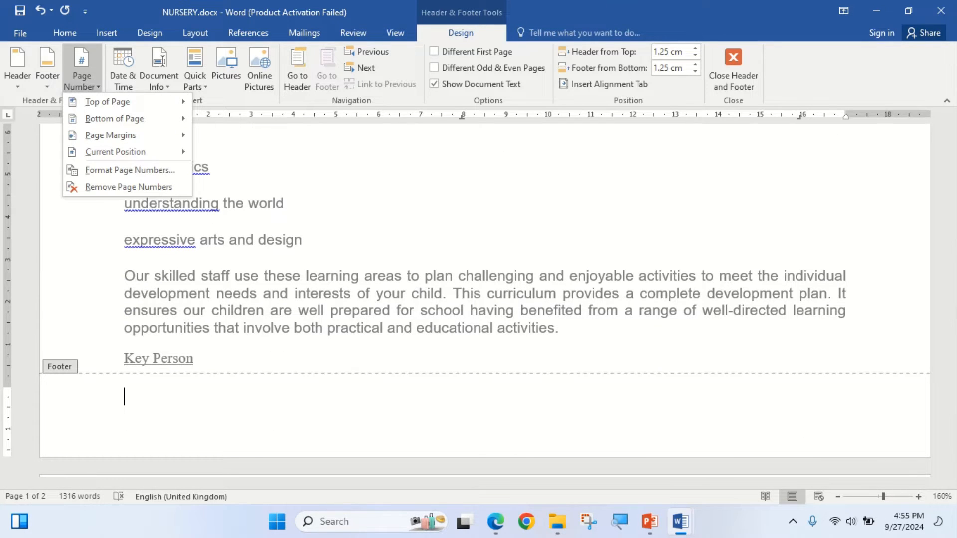
mouse_move(115, 152)
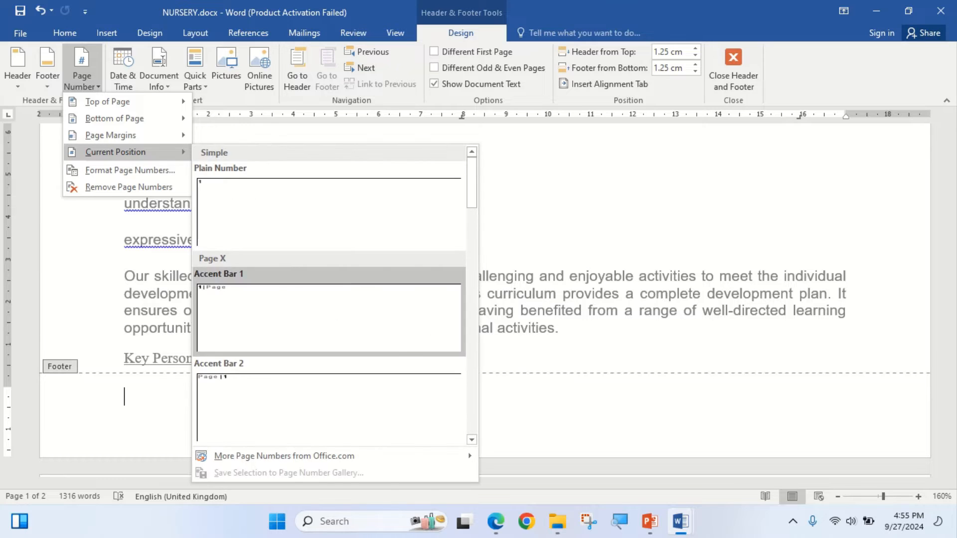
scroll(329, 299, down, 5)
scroll(328, 349, down, 5)
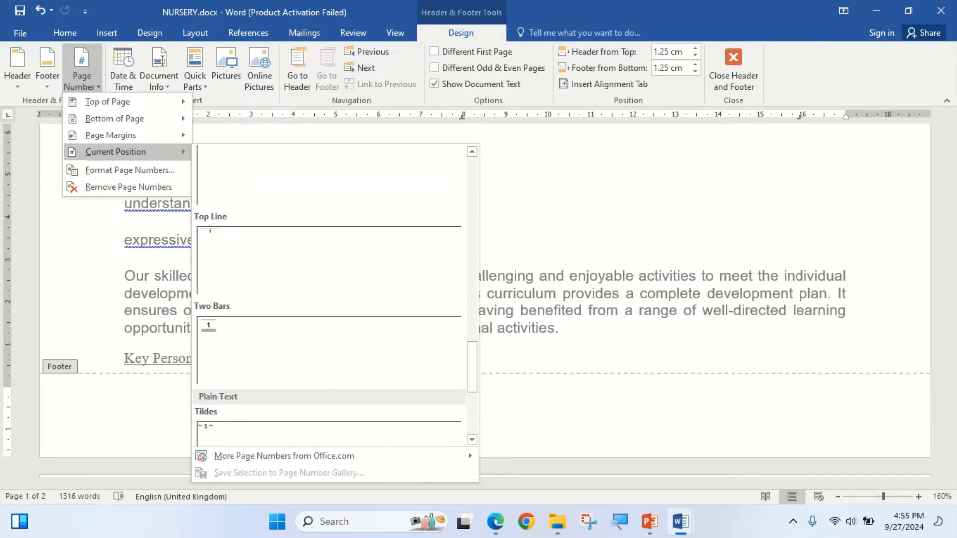
scroll(328, 349, down, 4)
scroll(329, 363, up, 3)
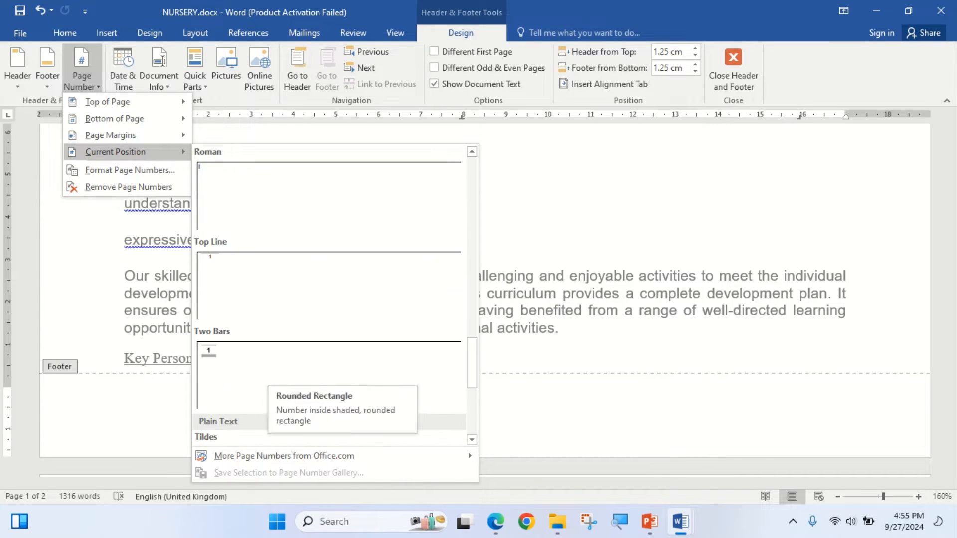
scroll(328, 364, up, 3)
scroll(328, 348, up, 4)
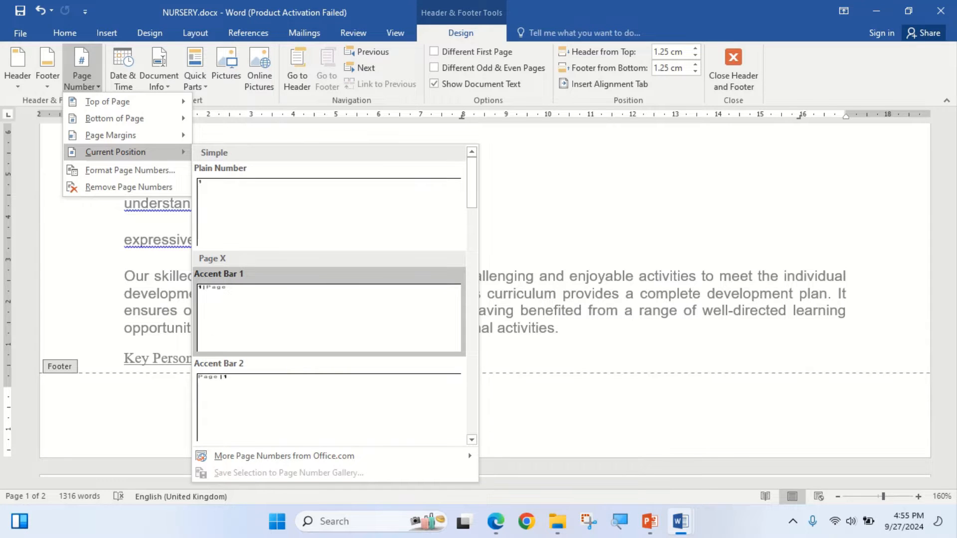
click(329, 319)
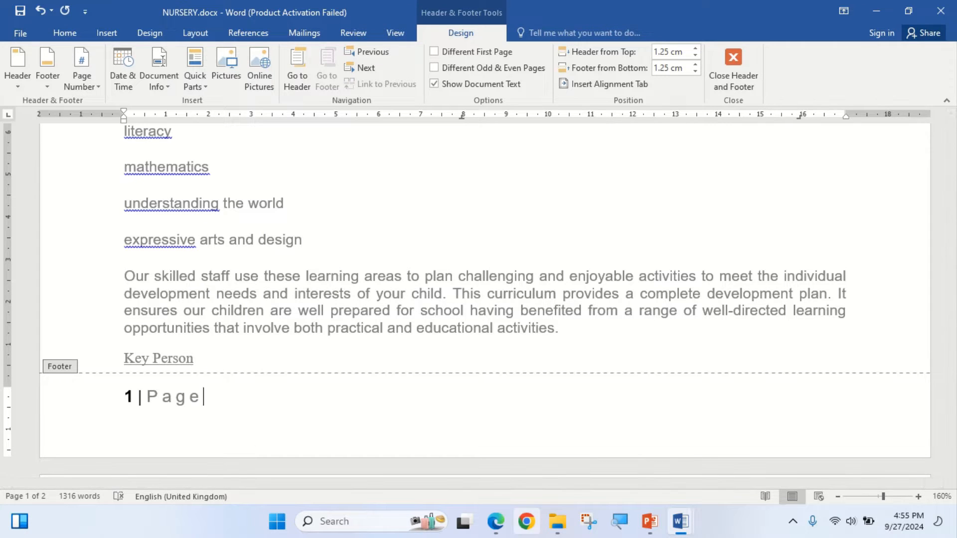
- Switch to the exam paper in Edge, check the step 2 "Make sure that" requirements, and return to NURSERY.docx in Word
key(alt+Tab)
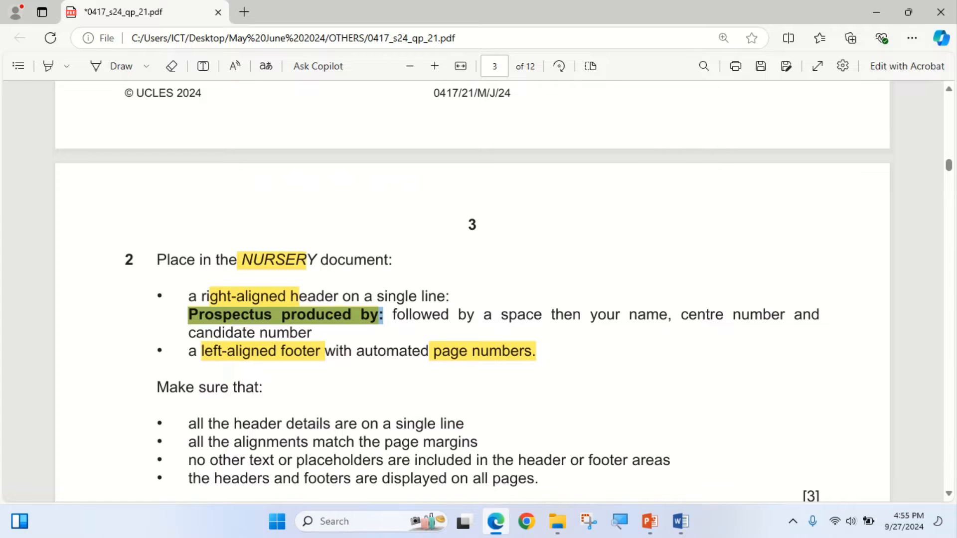
scroll(472, 294, down, 2)
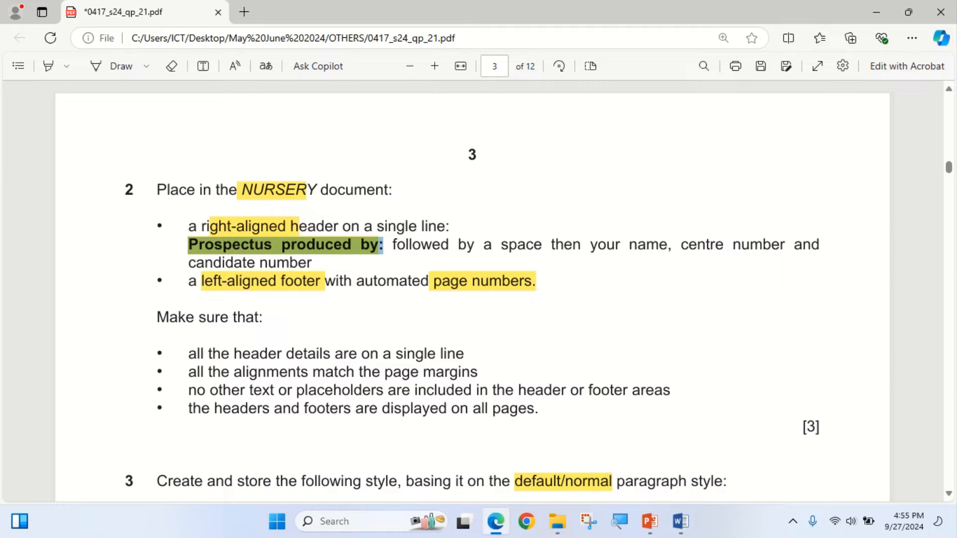
click(496, 521)
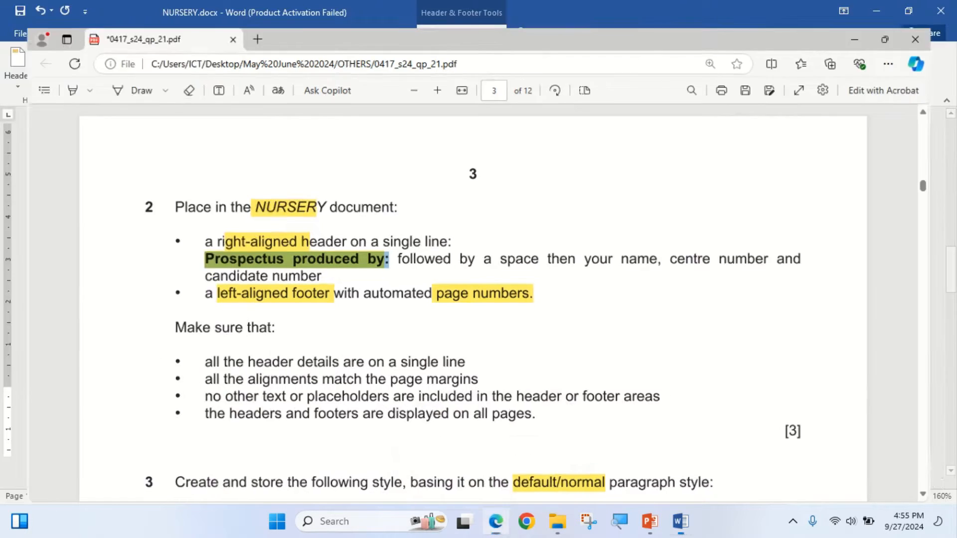
- Check in NURSERY.docx that the header and page number footer are displayed on every page
click(733, 69)
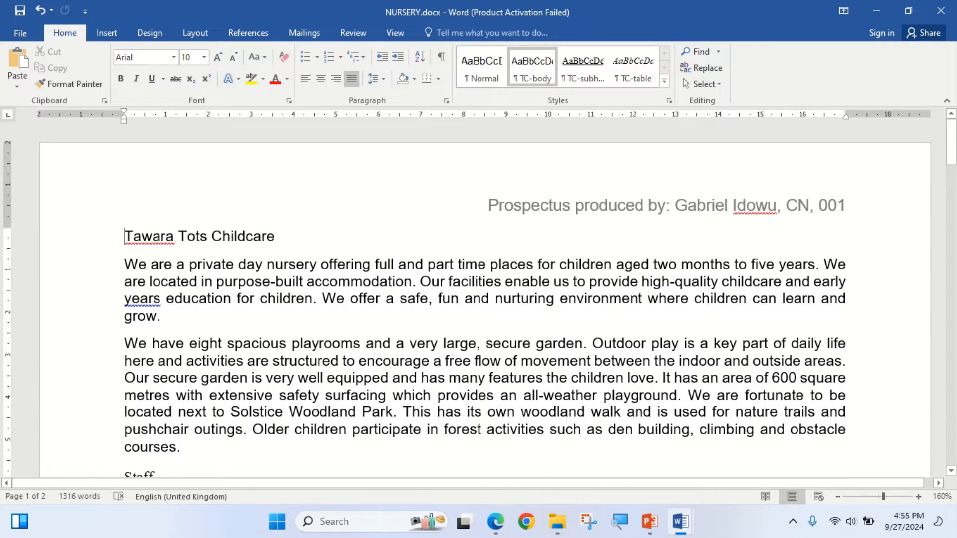
scroll(484, 299, down, 4)
scroll(485, 298, down, 15)
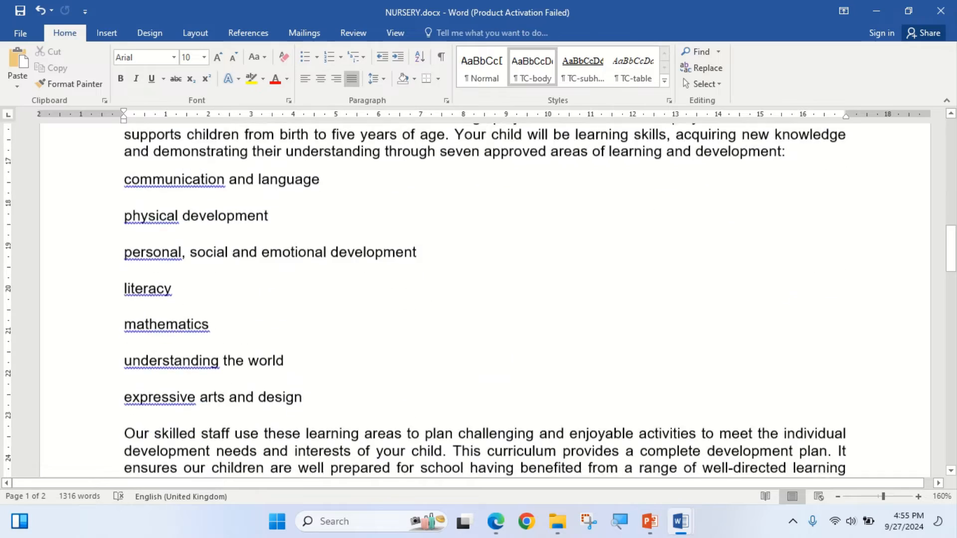
scroll(484, 299, up, 2)
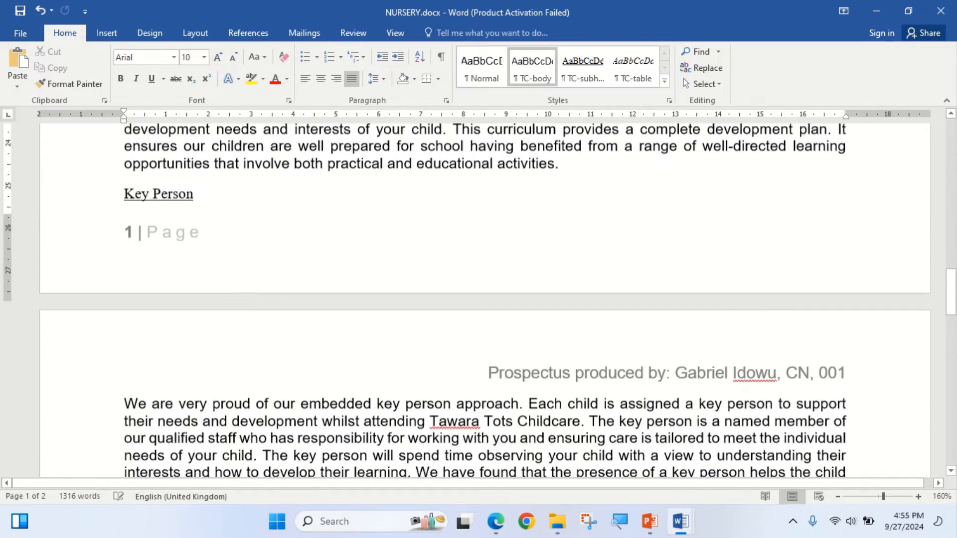
scroll(485, 299, down, 10)
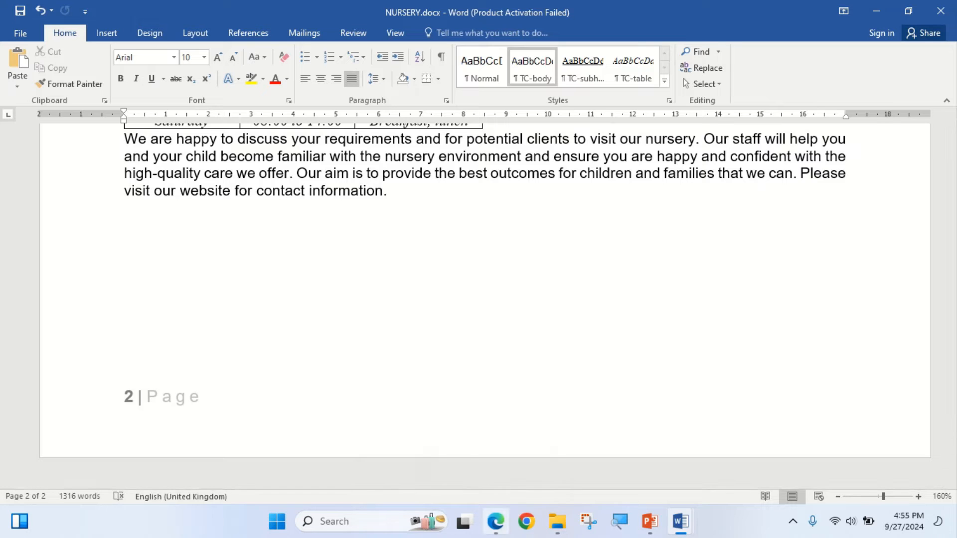
- Switch to the exam paper in Edge and highlight the [3] mark allocation at the end of step 2
click(495, 521)
scroll(472, 291, down, 1)
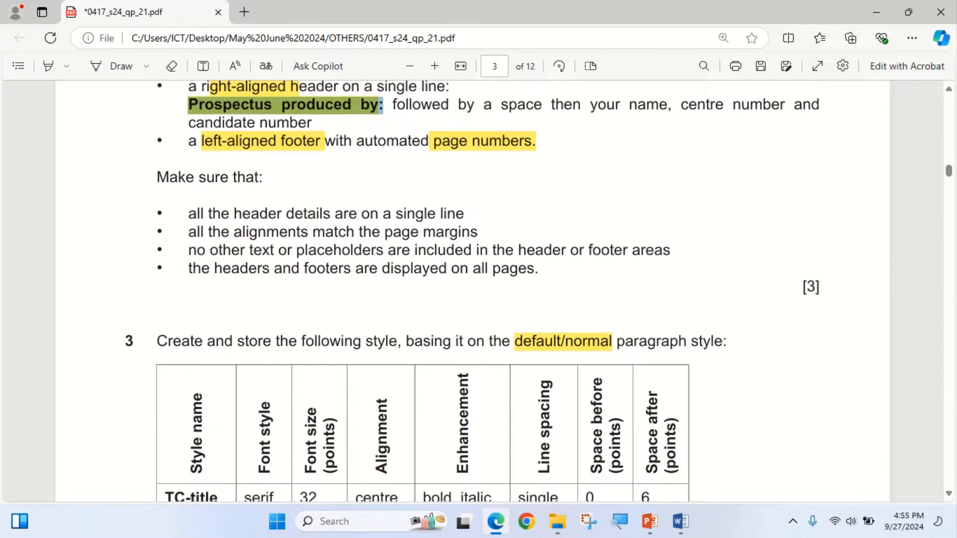
click(47, 66)
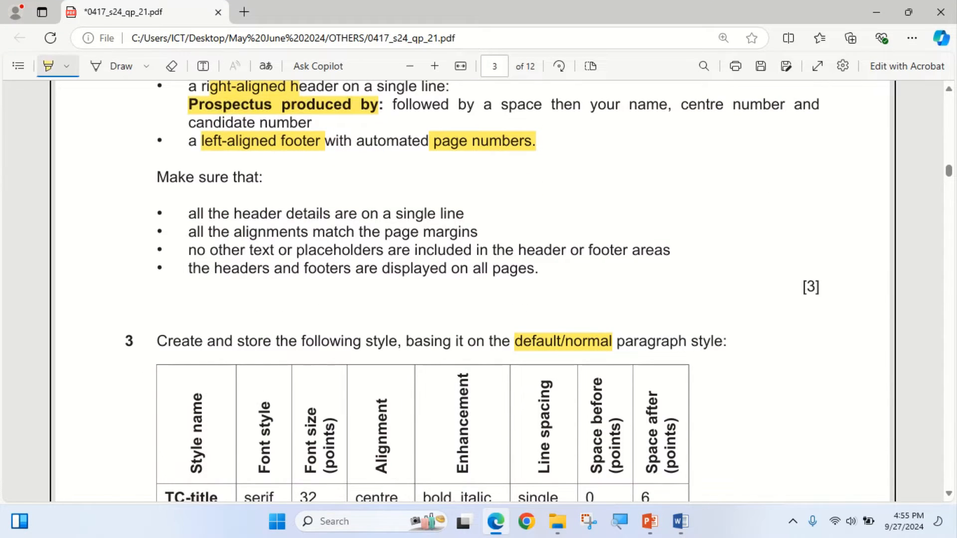
drag(803, 287, 819, 287)
scroll(472, 291, down, 2)
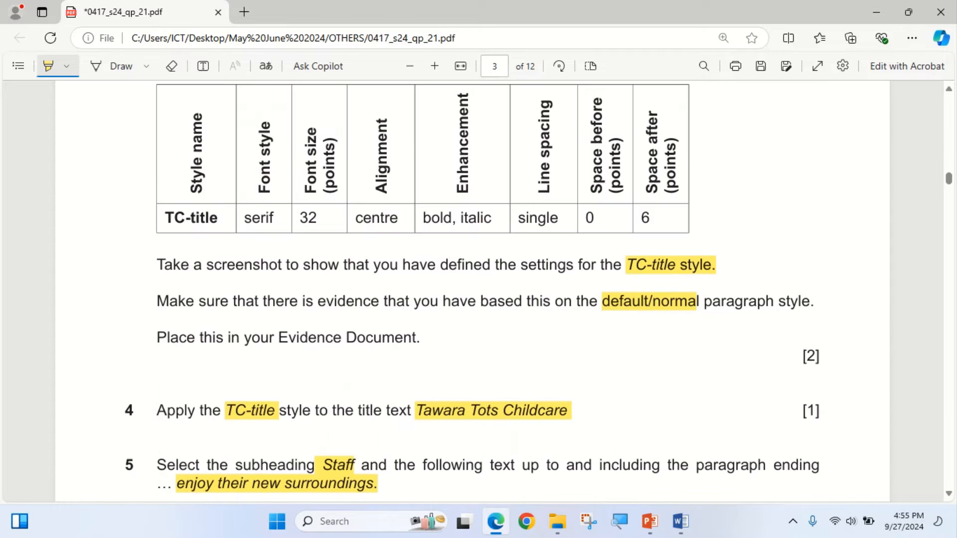
scroll(472, 292, up, 1)
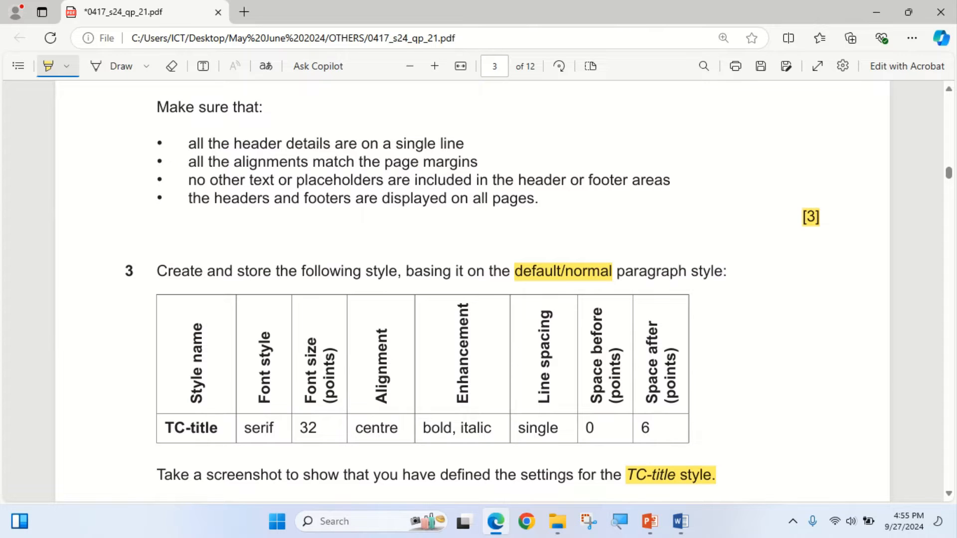
- Return to NURSERY.docx in Word and go back from the last page to the title on page 1
click(875, 12)
scroll(484, 300, up, 18)
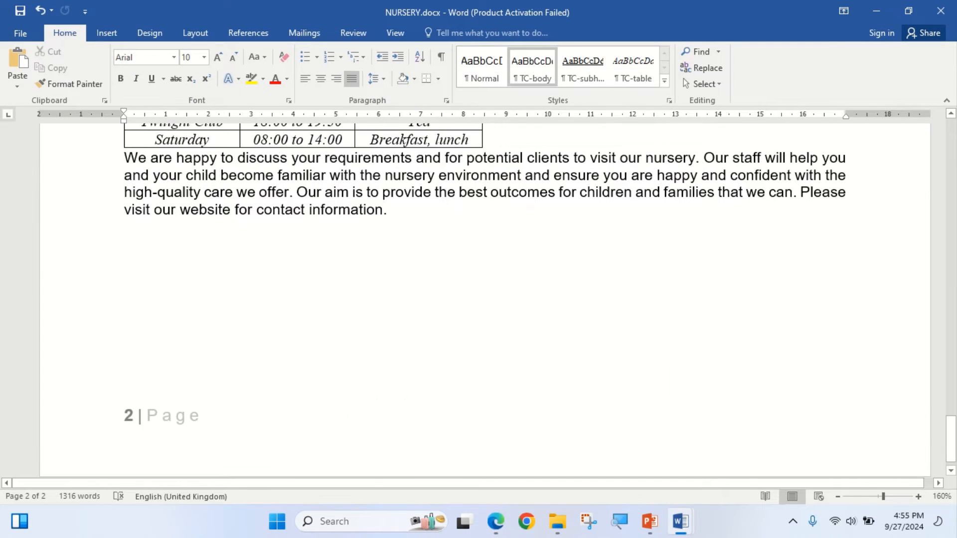
scroll(485, 300, up, 15)
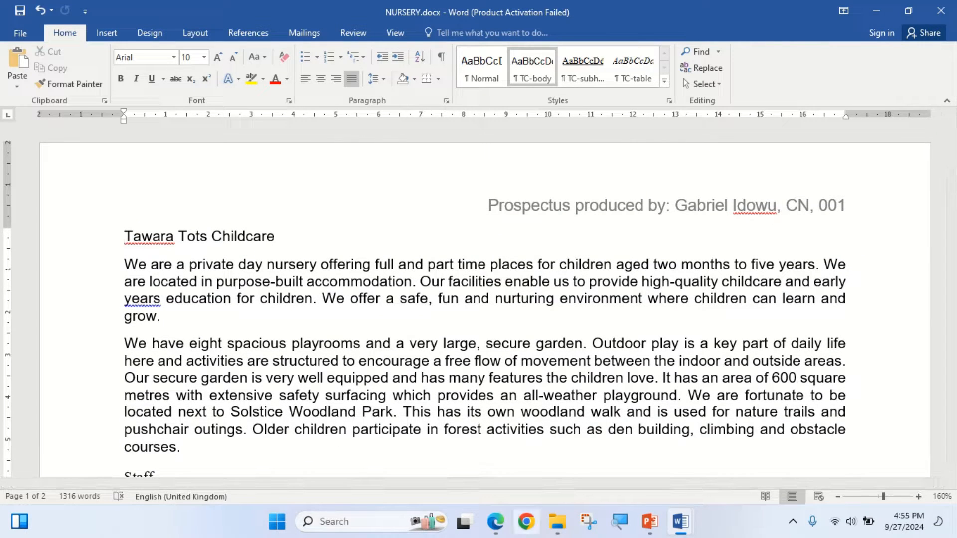
- Copy the style name TC-title from the step 3 table of the exam paper in Edge and return to Word
click(496, 521)
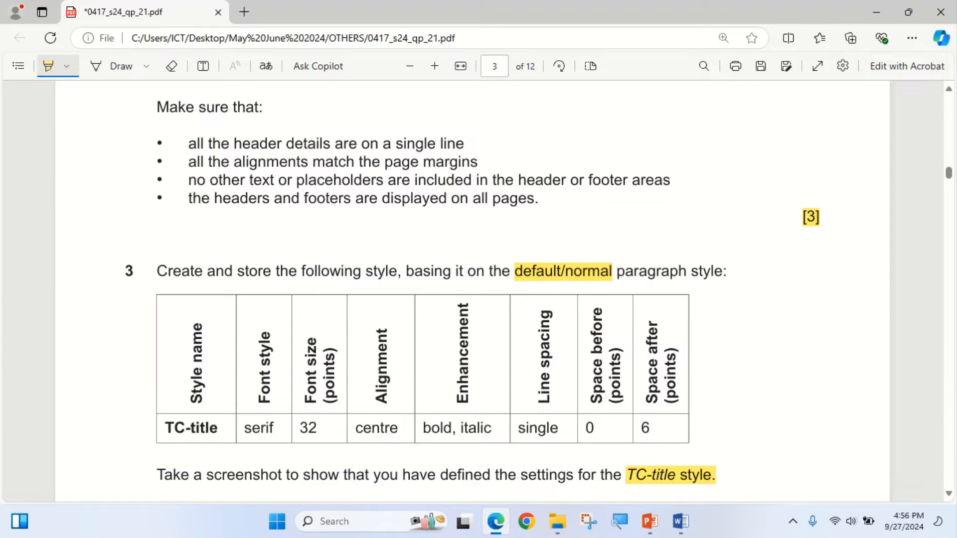
scroll(471, 292, down, 1)
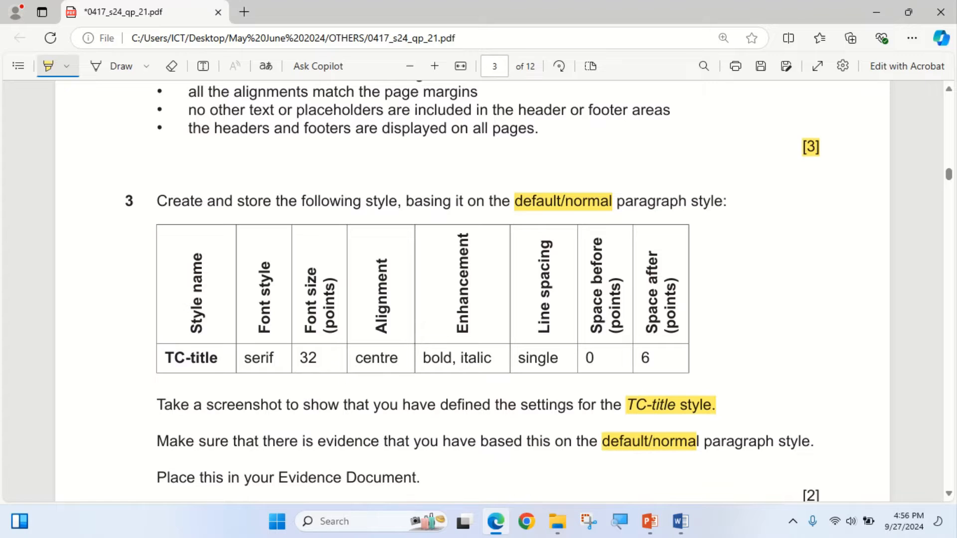
key(Escape)
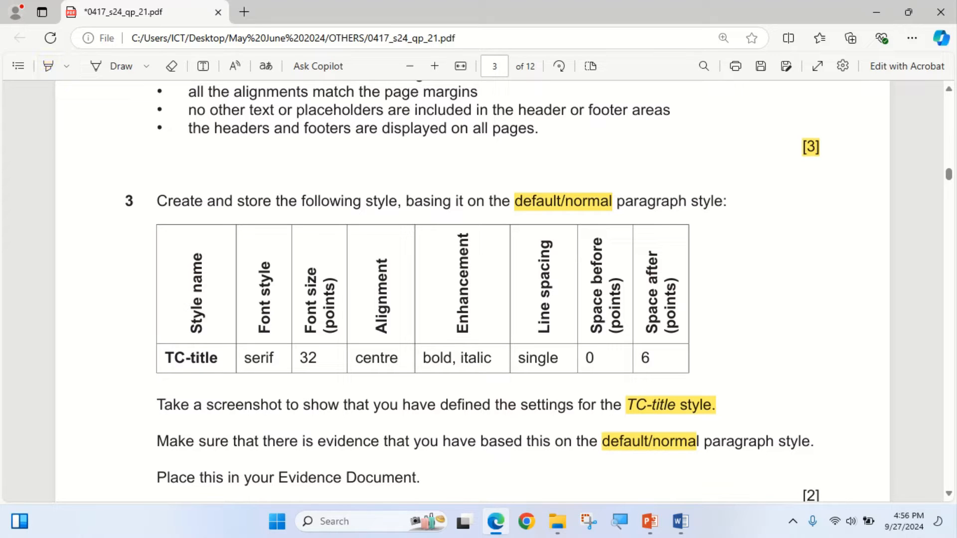
drag(165, 358, 219, 358)
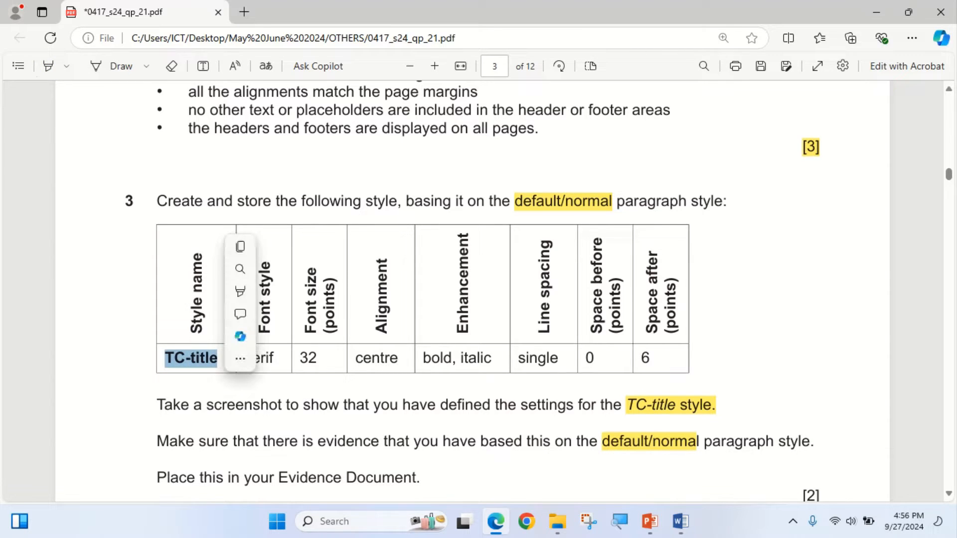
key(ctrl+c)
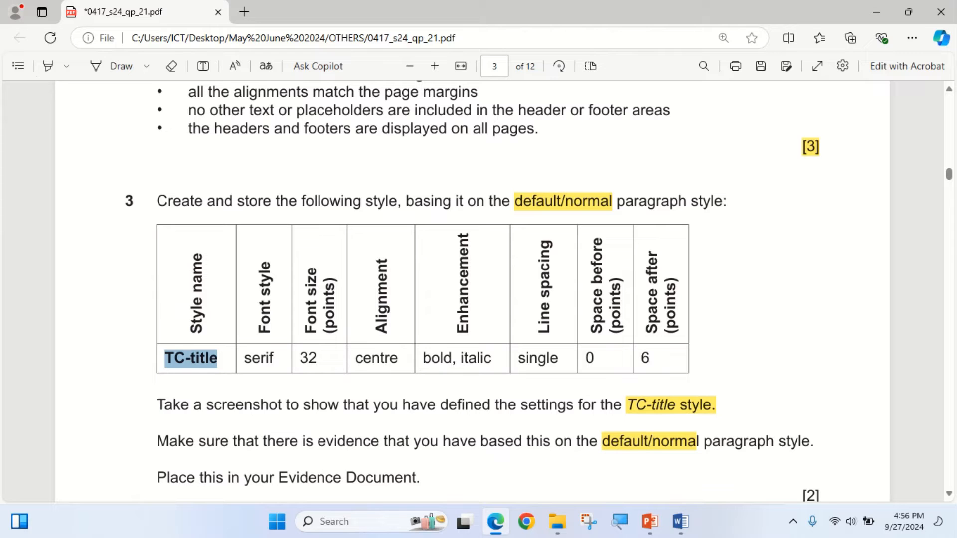
key(alt+Tab)
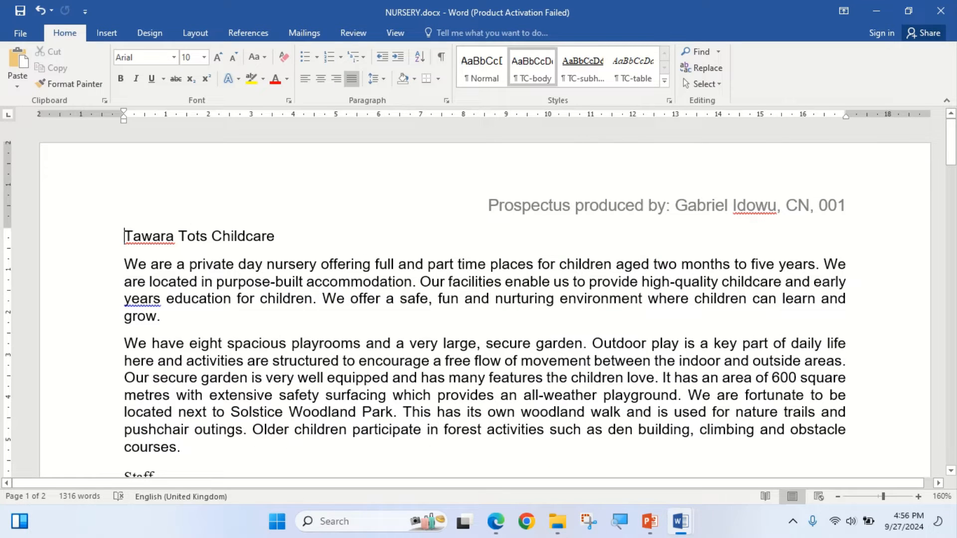
- Restore the title line to the Normal style, start a new style from it named TC-title, and open its full settings
key(ctrl+z)
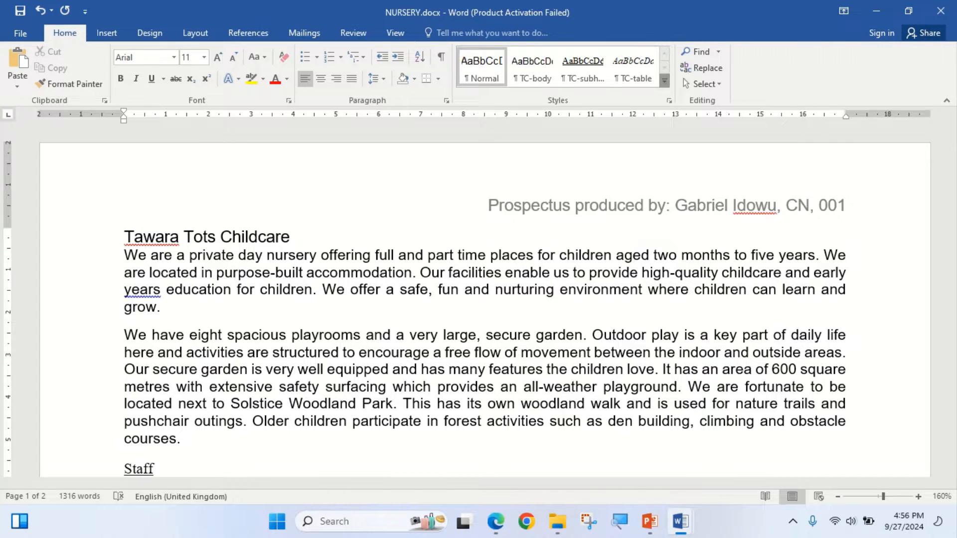
click(664, 81)
click(499, 96)
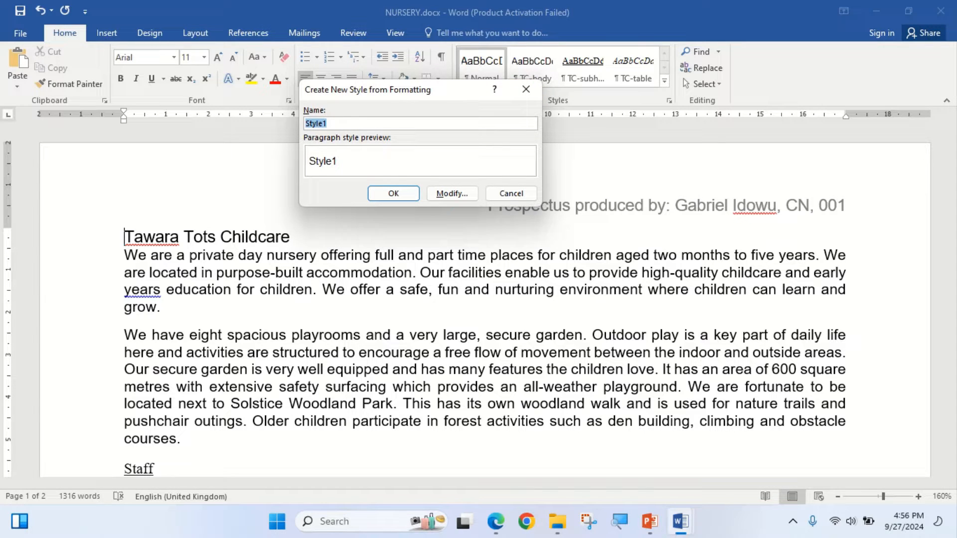
right_click(316, 123)
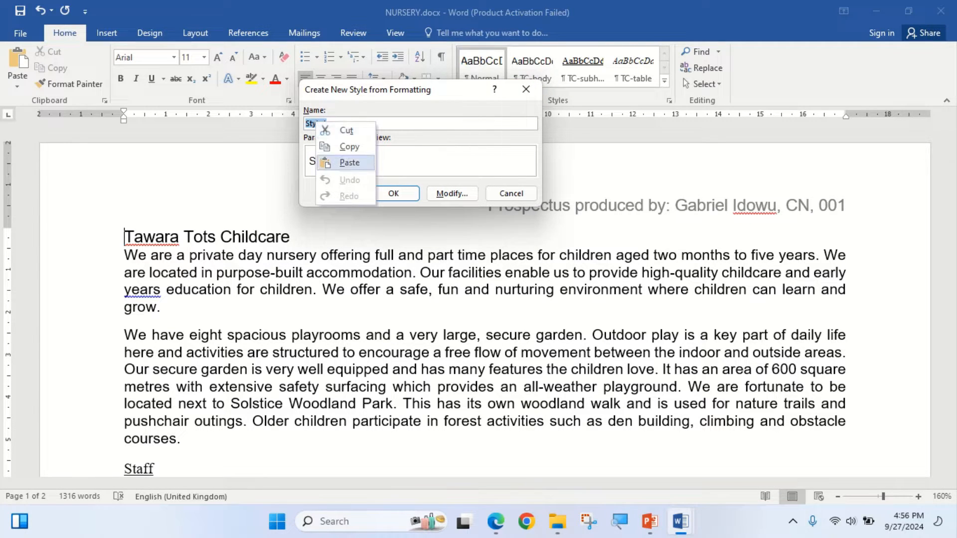
click(350, 163)
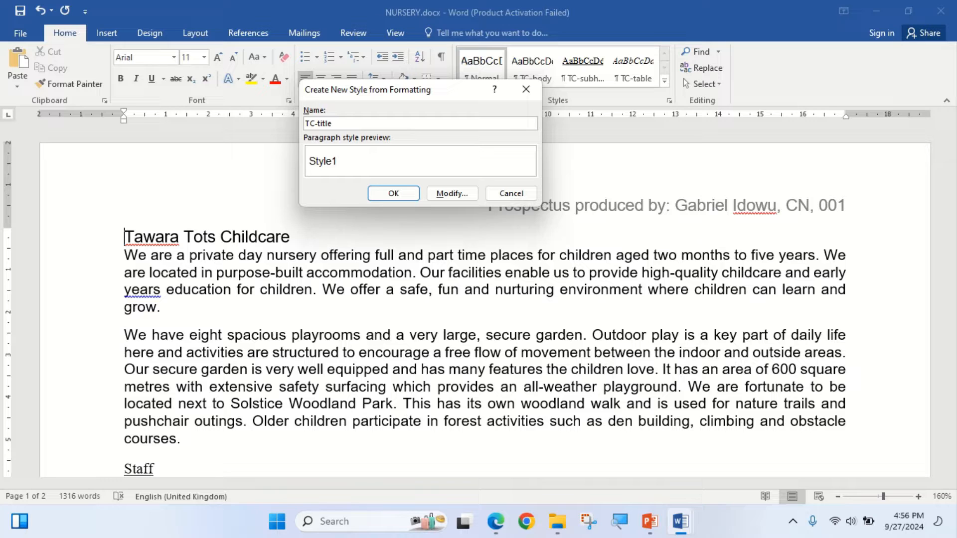
click(451, 193)
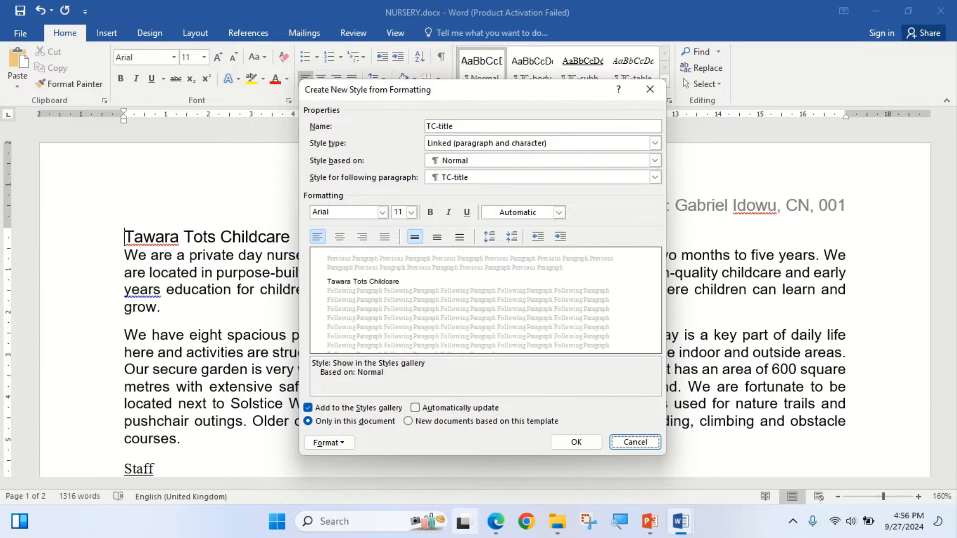
- Check the required font style in the exam paper's step 3 table and set the TC-title font to Times New Roman
click(496, 521)
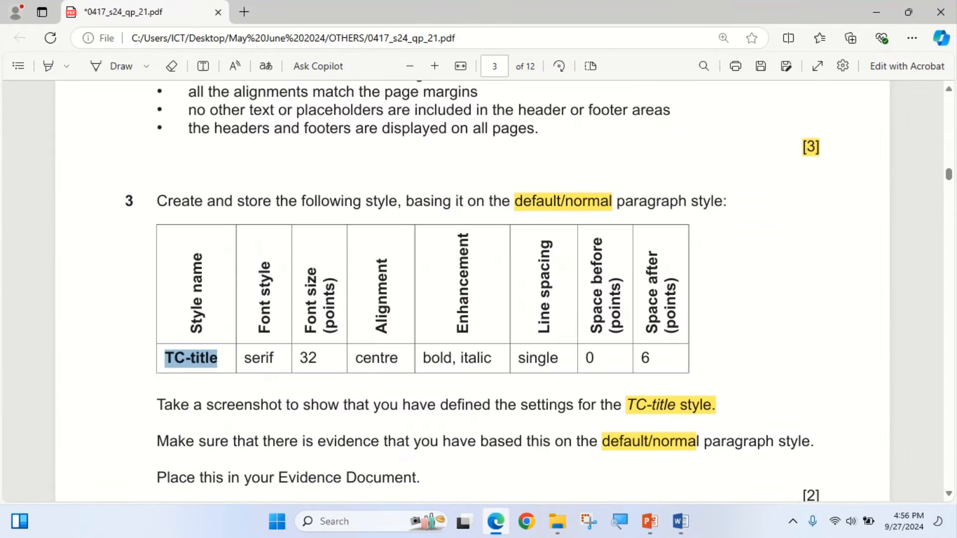
click(495, 521)
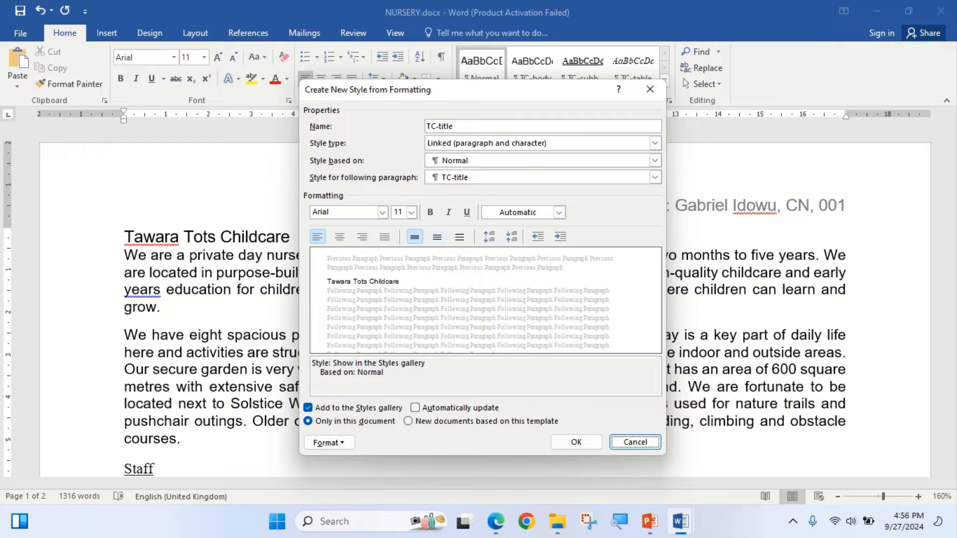
click(496, 521)
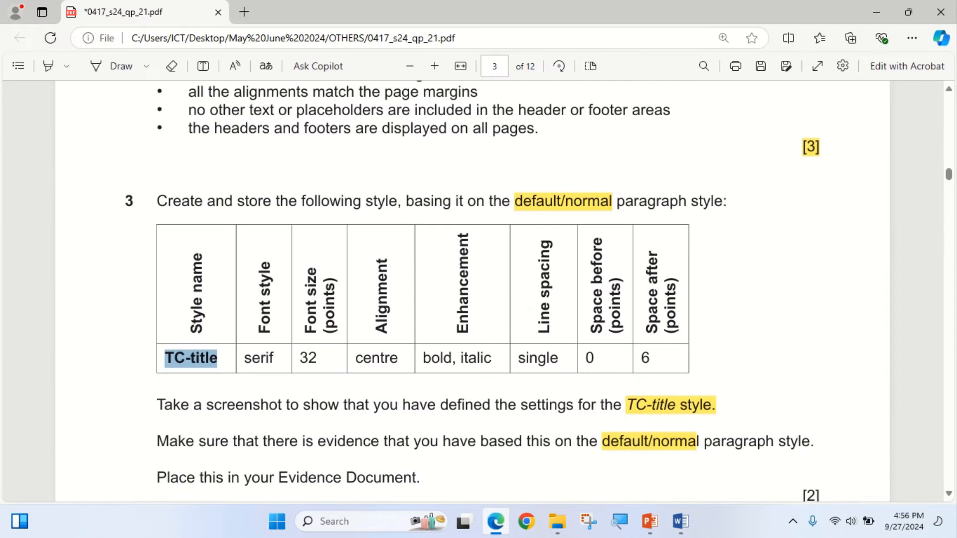
key(alt+Tab)
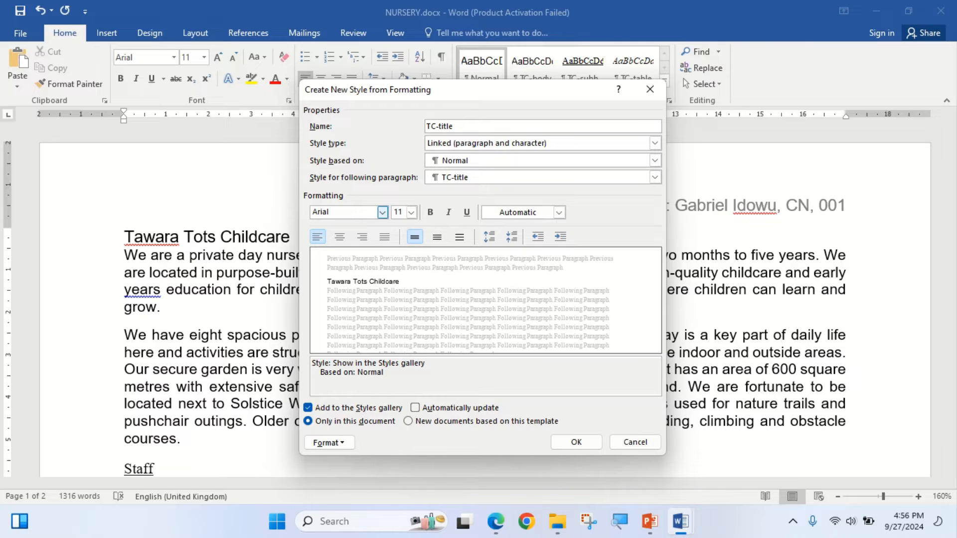
click(382, 213)
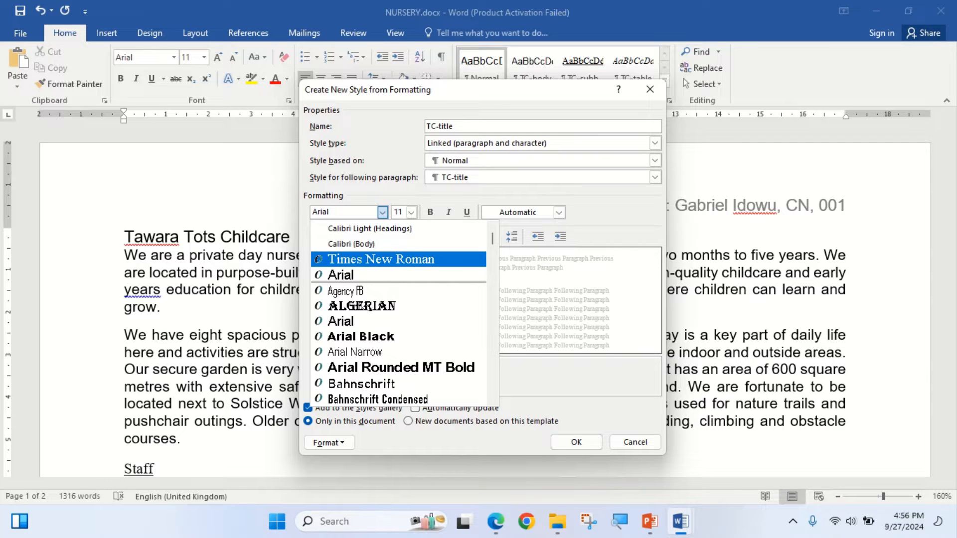
click(317, 259)
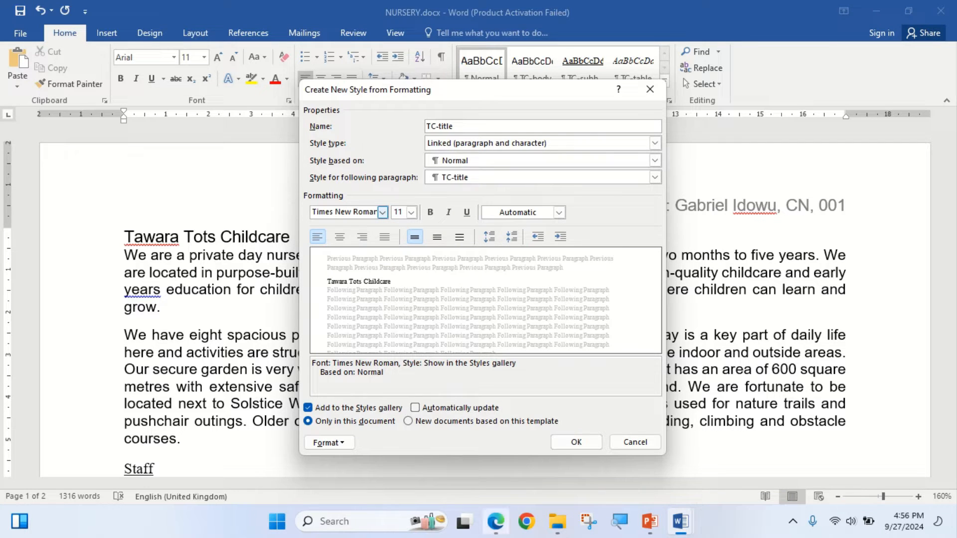
- Check the required font size in the exam paper and set the TC-title style's size to 32 points
click(496, 521)
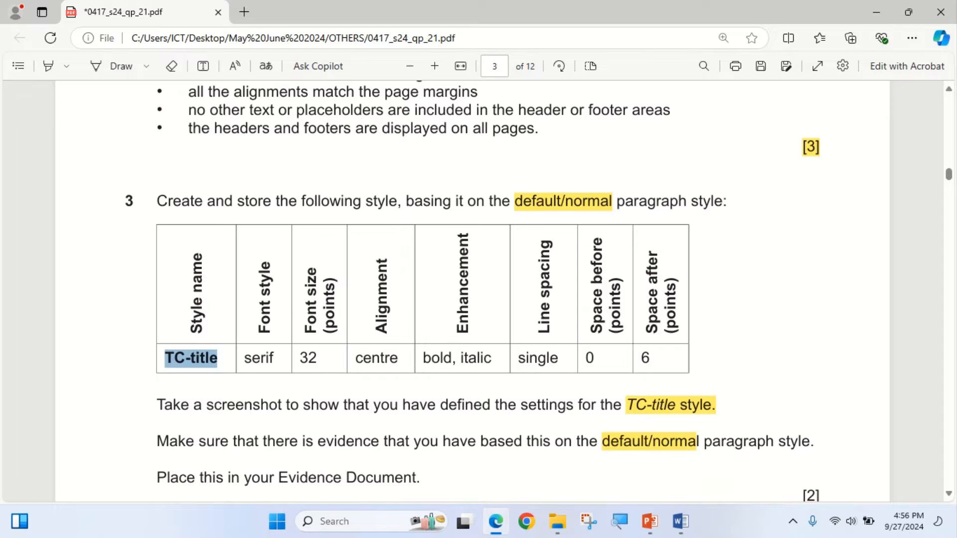
click(496, 521)
click(496, 521)
click(496, 521)
click(411, 214)
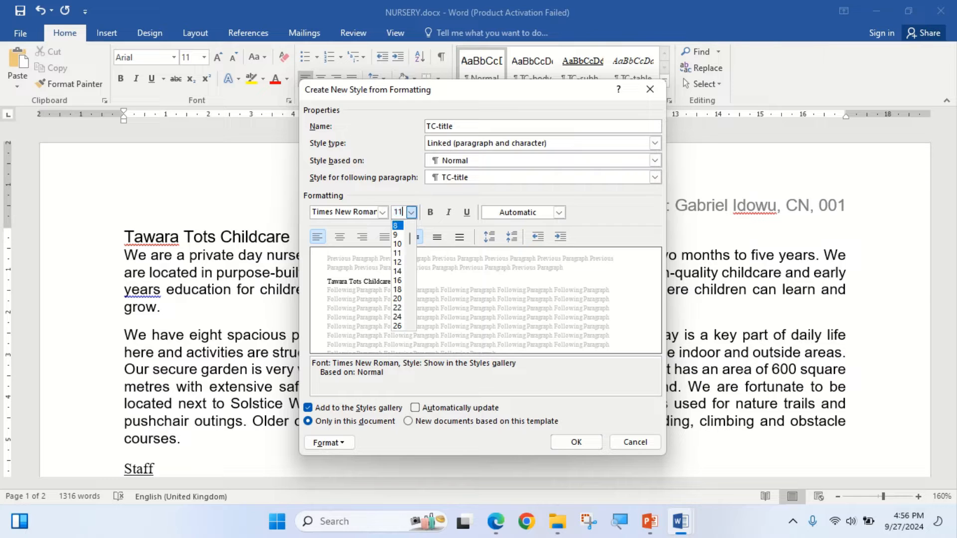
text(3)
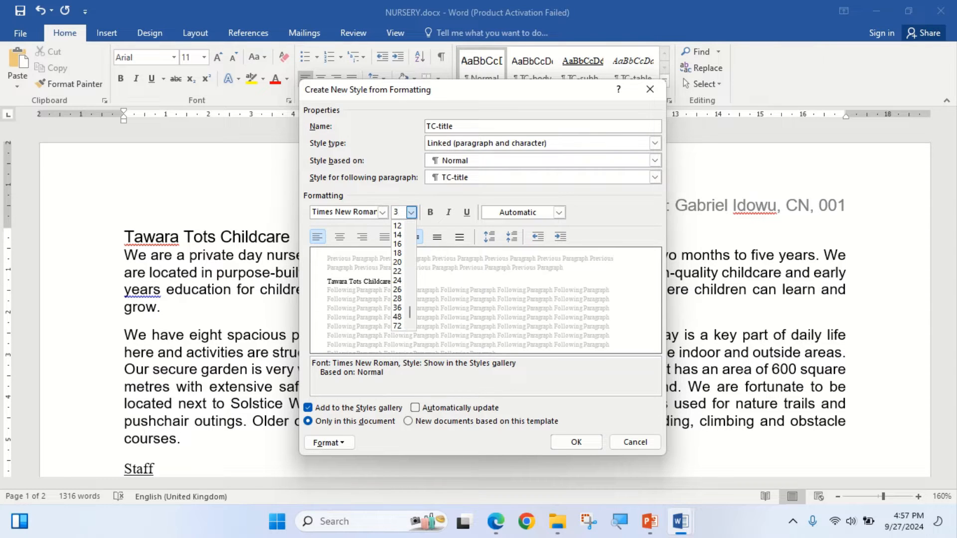
text(2)
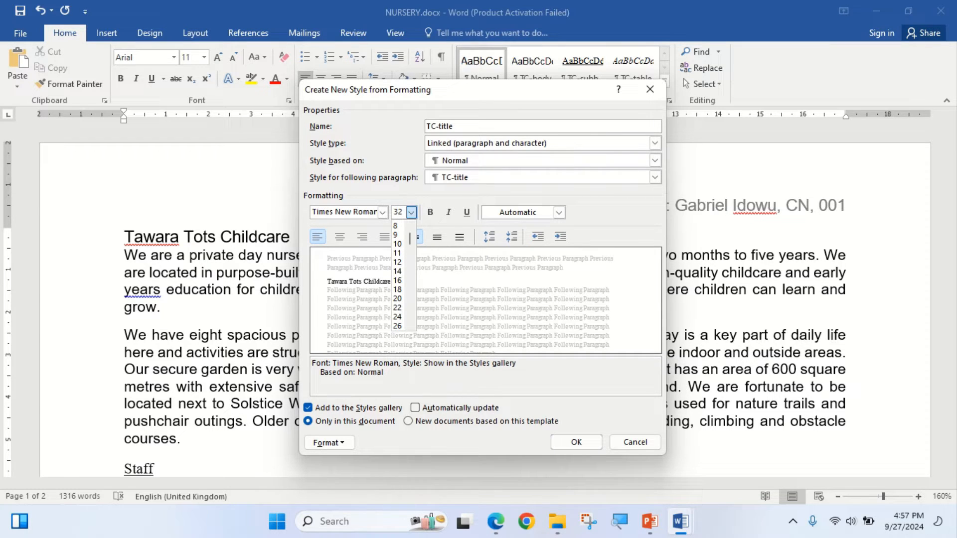
click(398, 235)
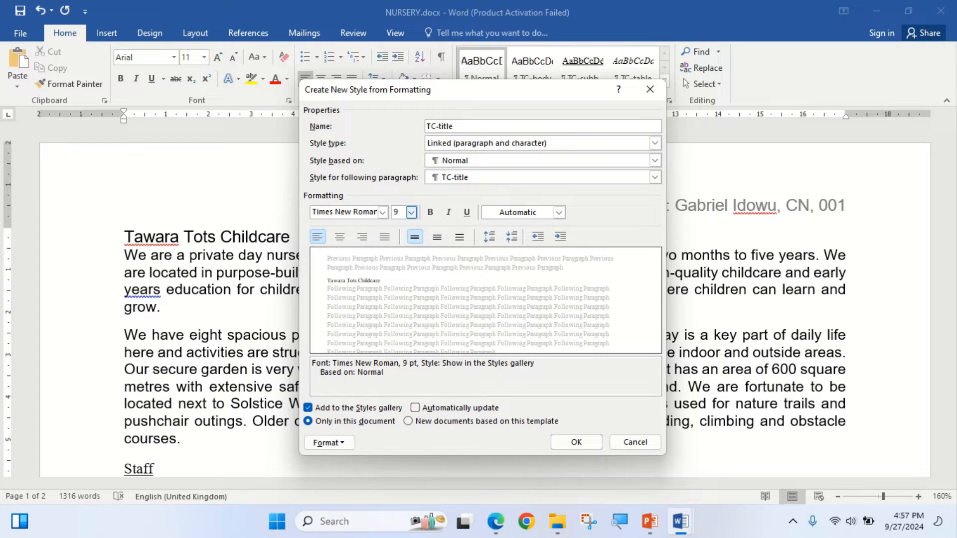
text(32)
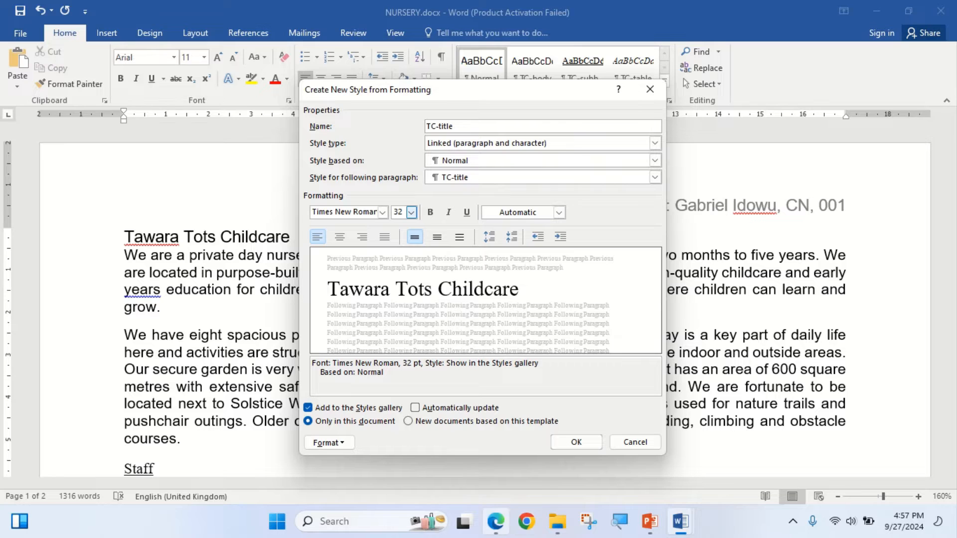
- Check the required alignment in the exam paper and set the TC-title style to centre alignment
click(496, 521)
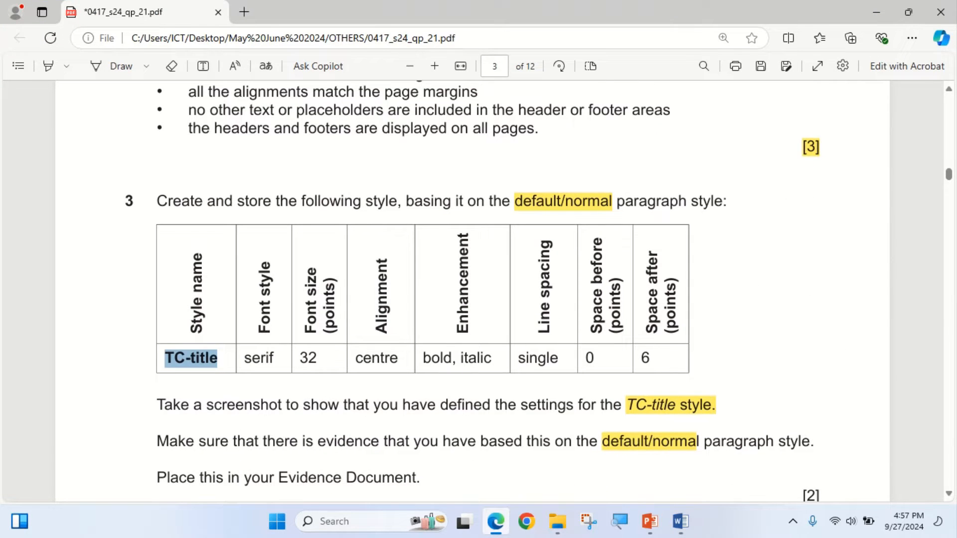
click(495, 521)
click(340, 236)
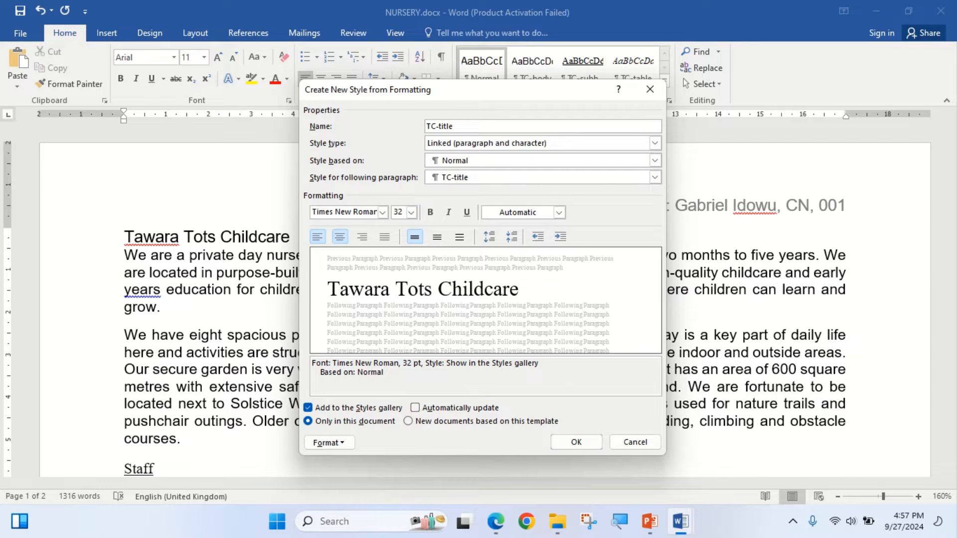
- Check the required enhancement in the exam paper and set the TC-title style to bold and italic
click(495, 521)
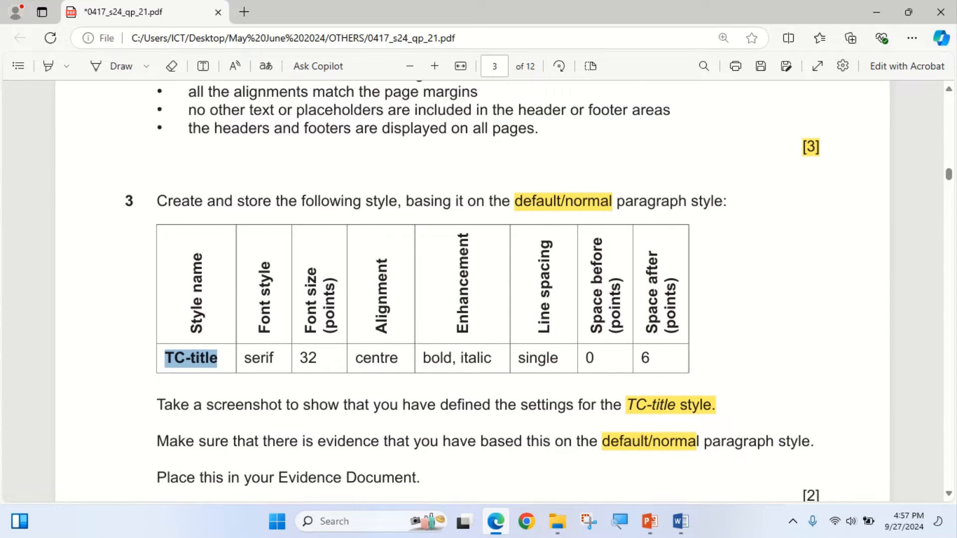
click(495, 521)
key(ctrl+b)
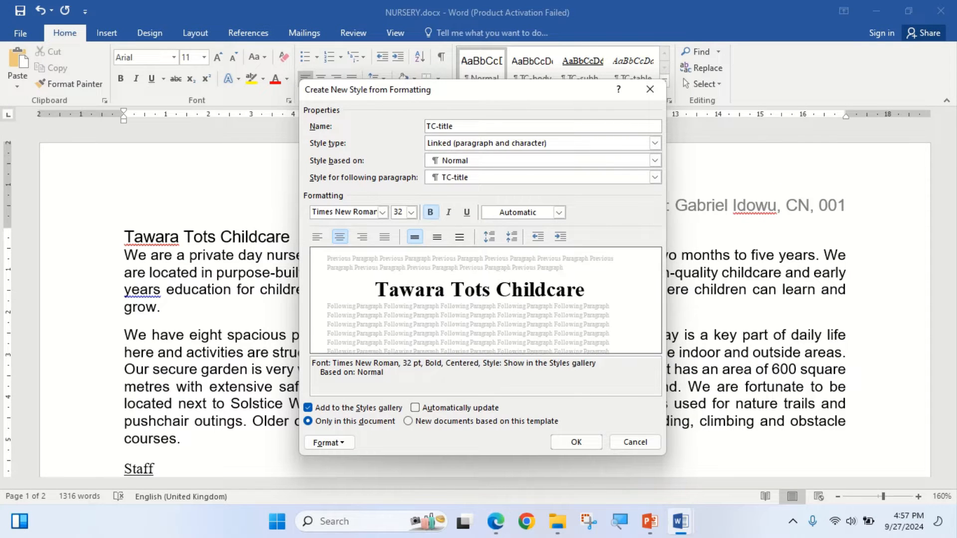
key(ctrl+i)
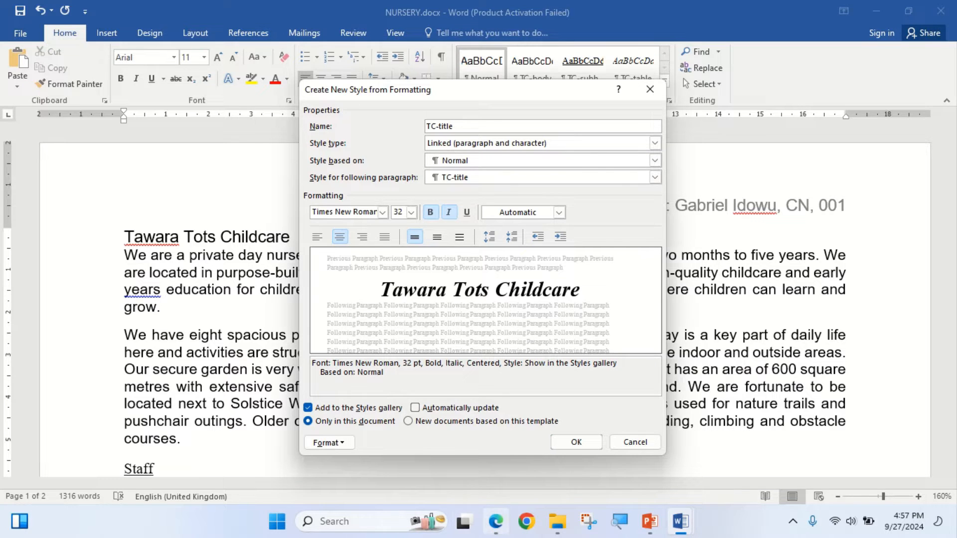
- Check the required spacing in the exam paper and set the TC-title style's paragraph spacing after to 6 pt
click(495, 521)
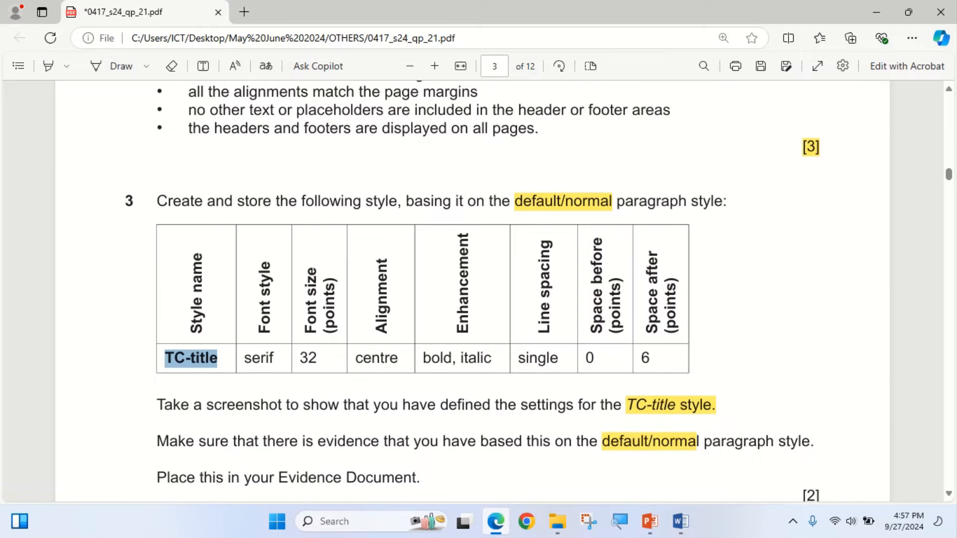
click(495, 522)
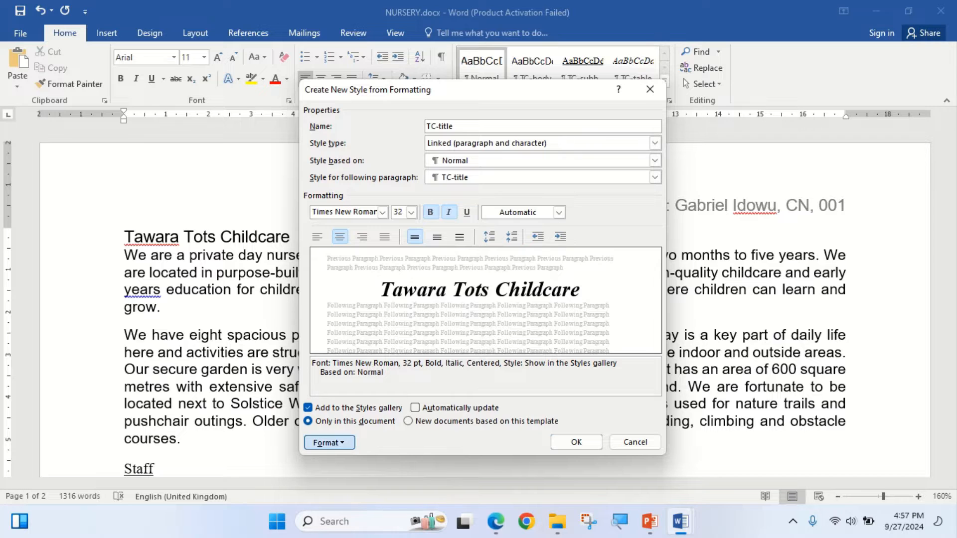
click(329, 443)
click(350, 313)
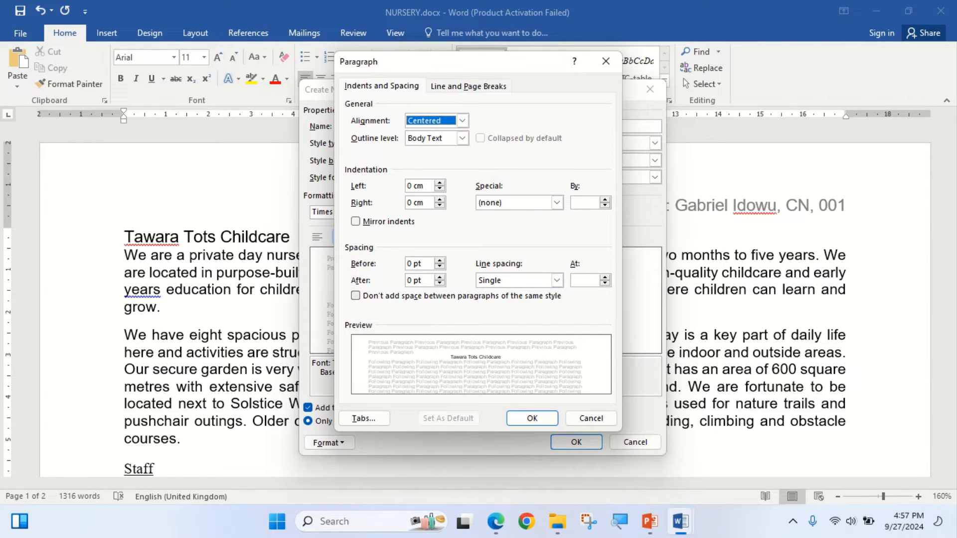
click(495, 521)
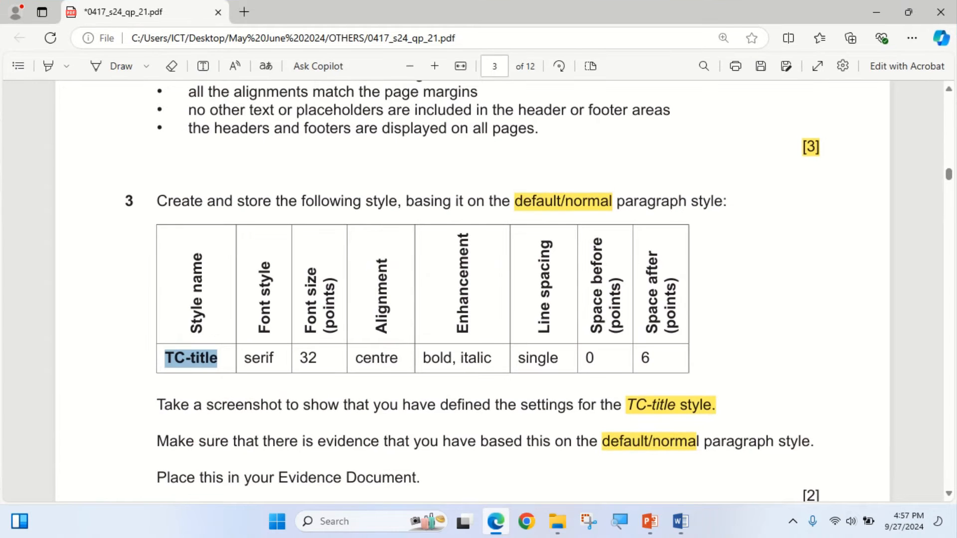
click(495, 521)
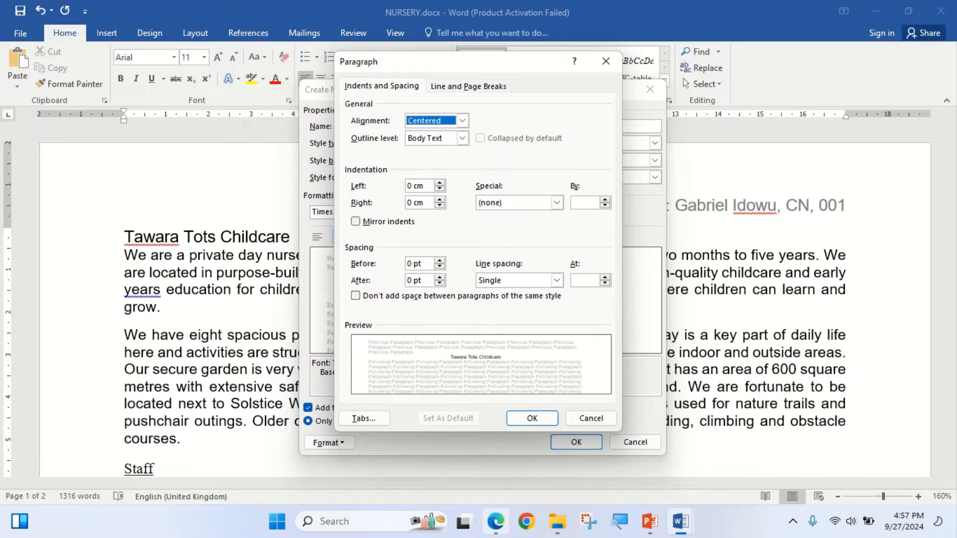
click(496, 521)
click(496, 521)
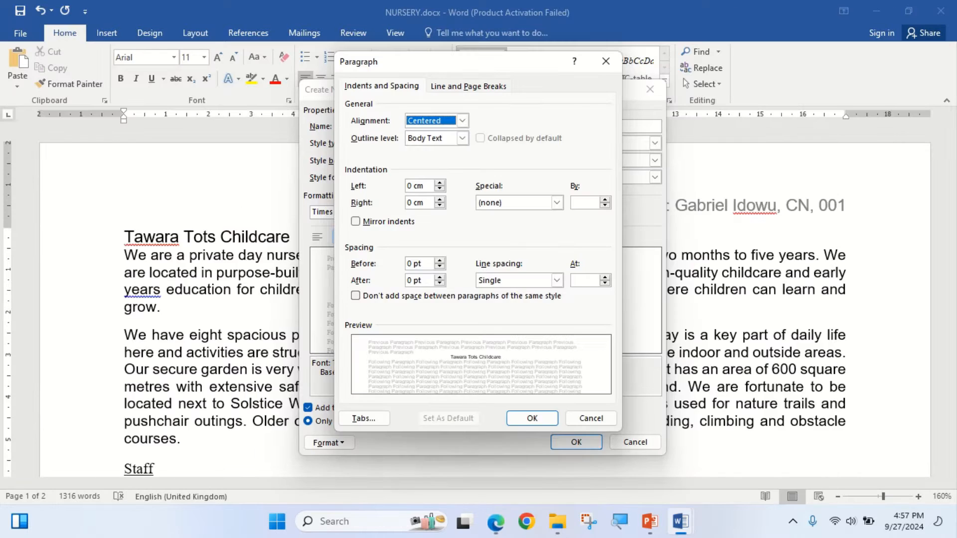
click(439, 277)
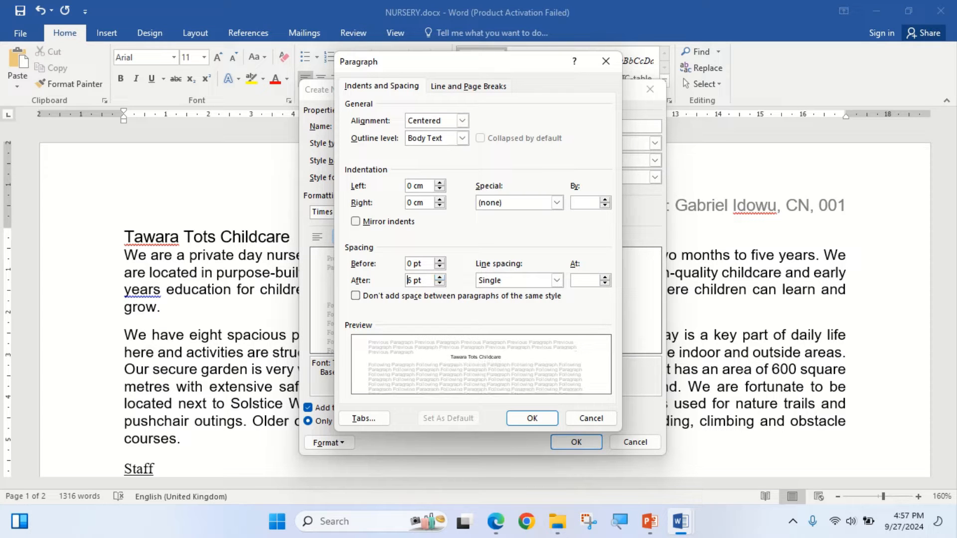
- Read step 3's evidence instructions in the exam paper and capture a screenshot of the TC-title style settings dialog
click(495, 521)
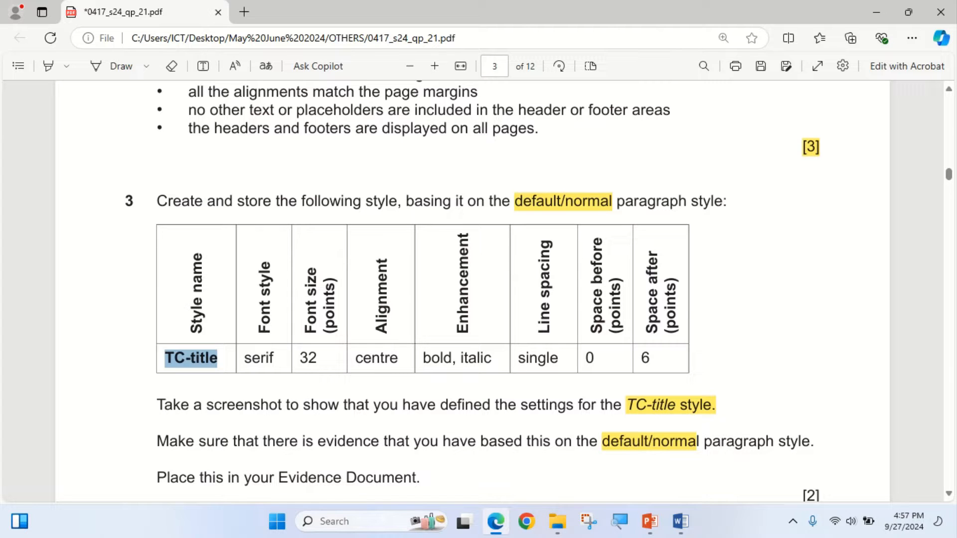
scroll(472, 289, down, 1)
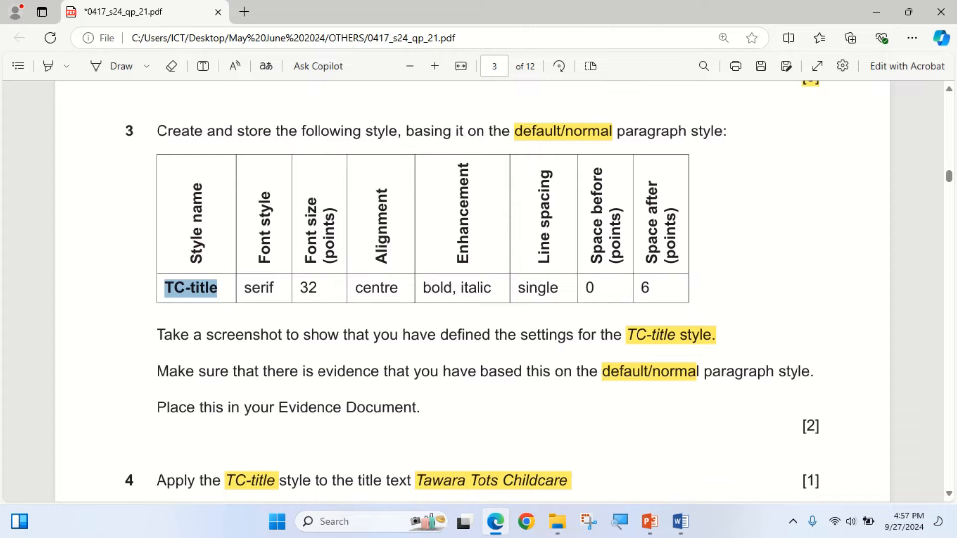
click(495, 521)
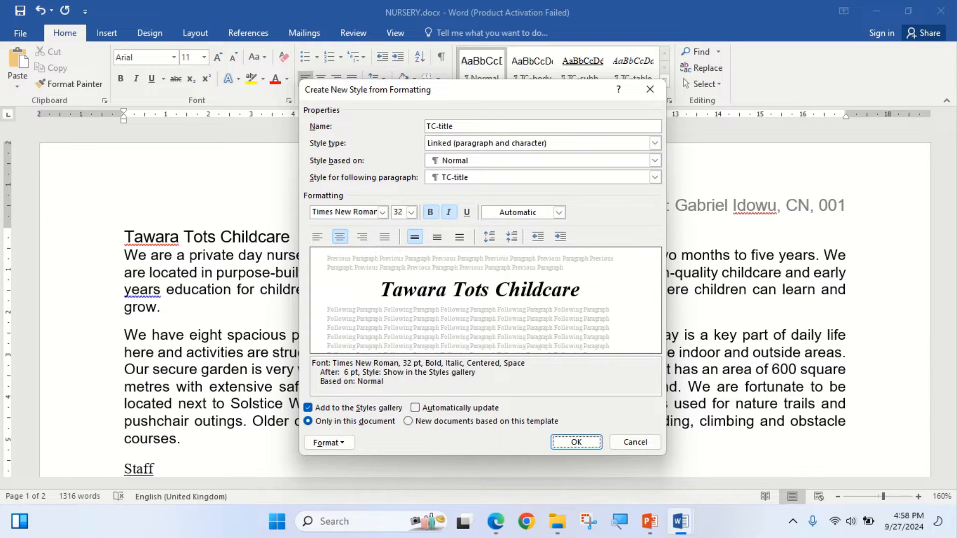
key(super+shift+s)
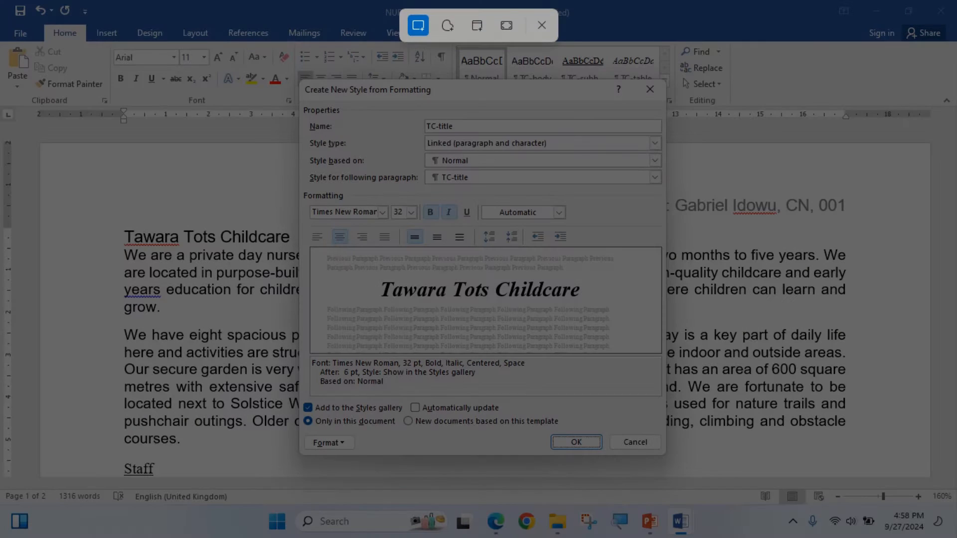
drag(300, 80, 665, 454)
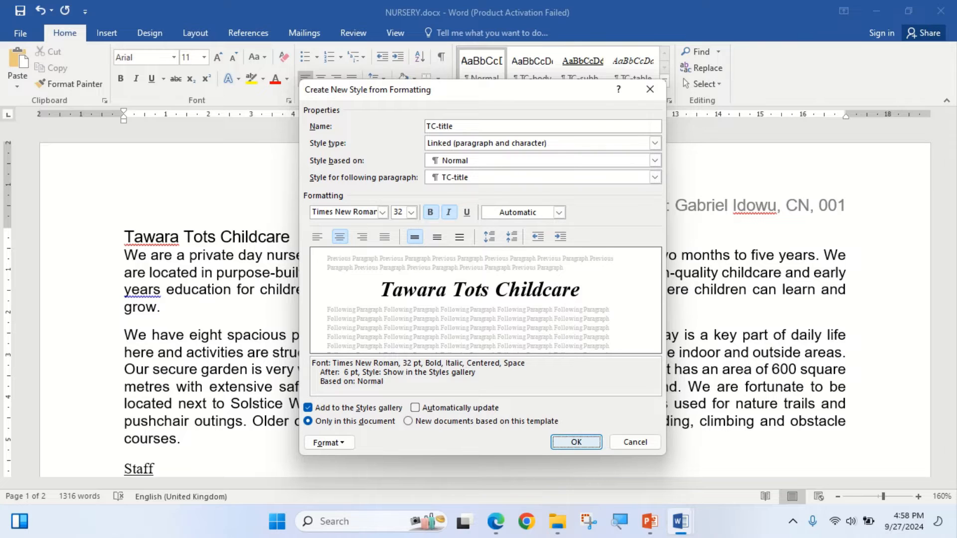
- Save the TC-title style and return the title line in NURSERY to the Normal style
click(576, 442)
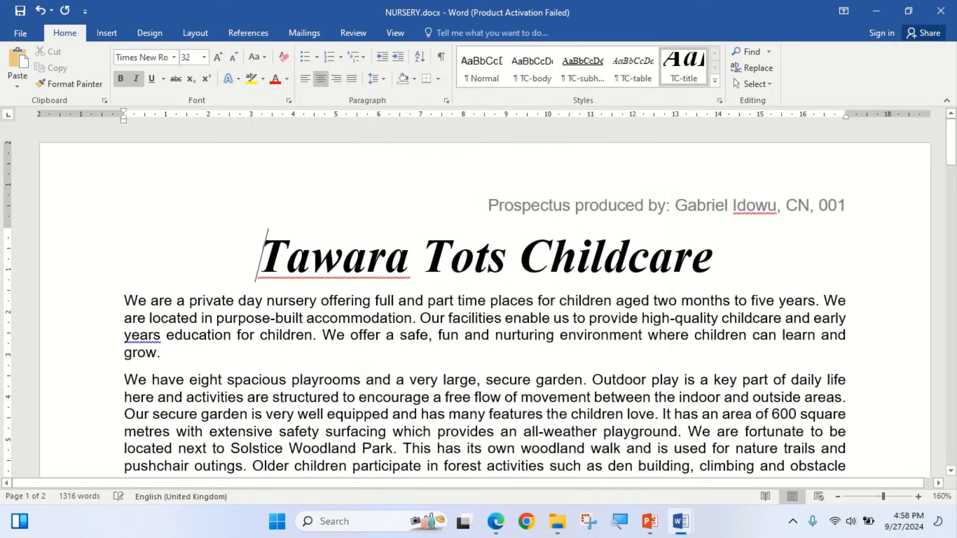
click(481, 68)
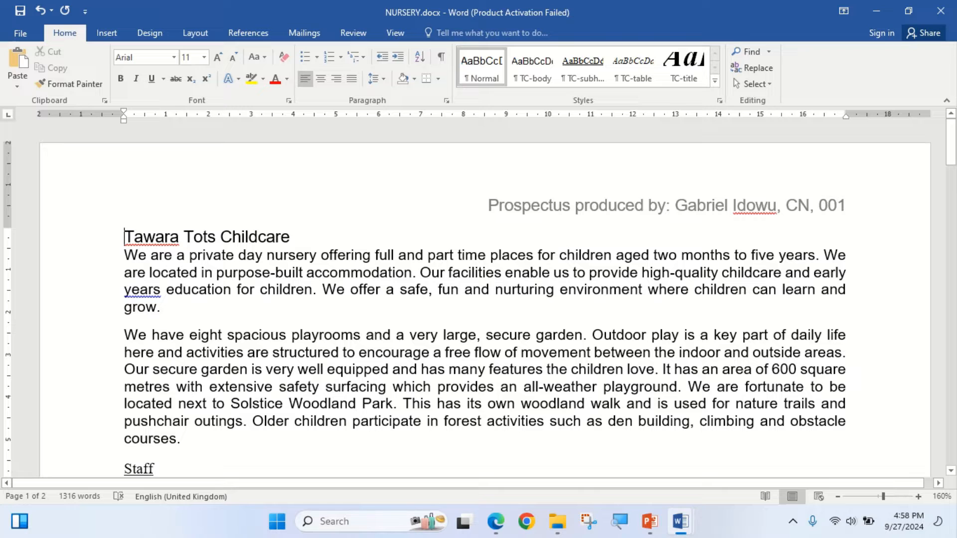
- Switch to the EVIDENCE0001 document and paste the style settings screenshot under the Step 3 evidence heading
mouse_move(680, 521)
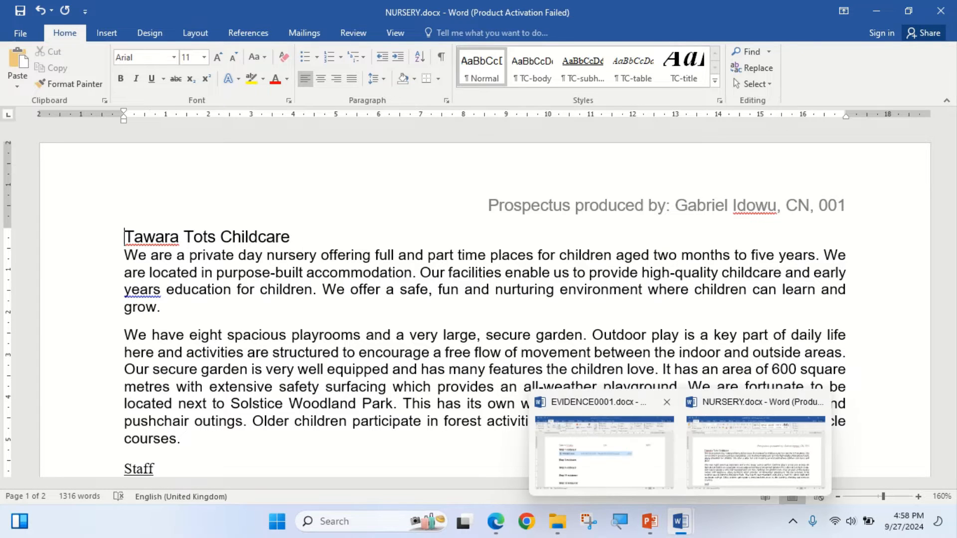
click(604, 448)
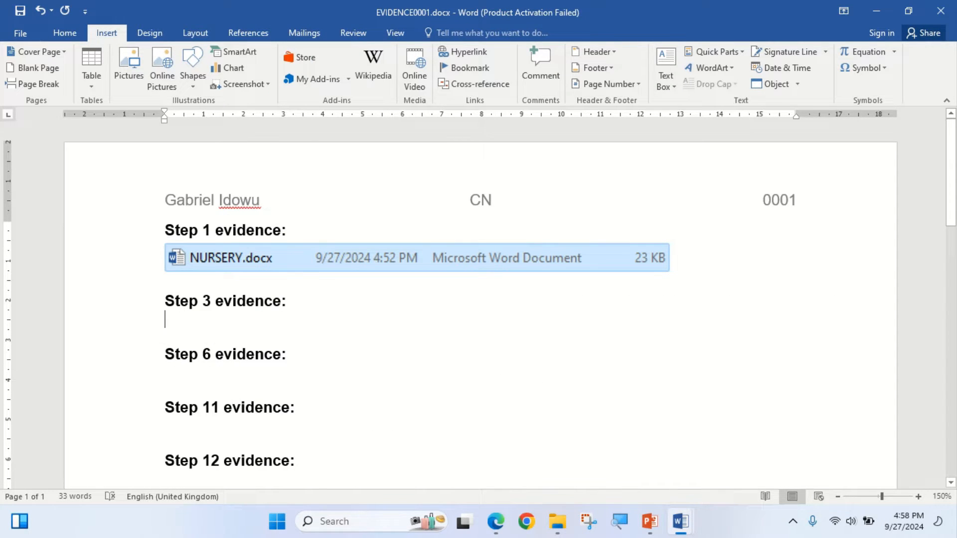
right_click(209, 327)
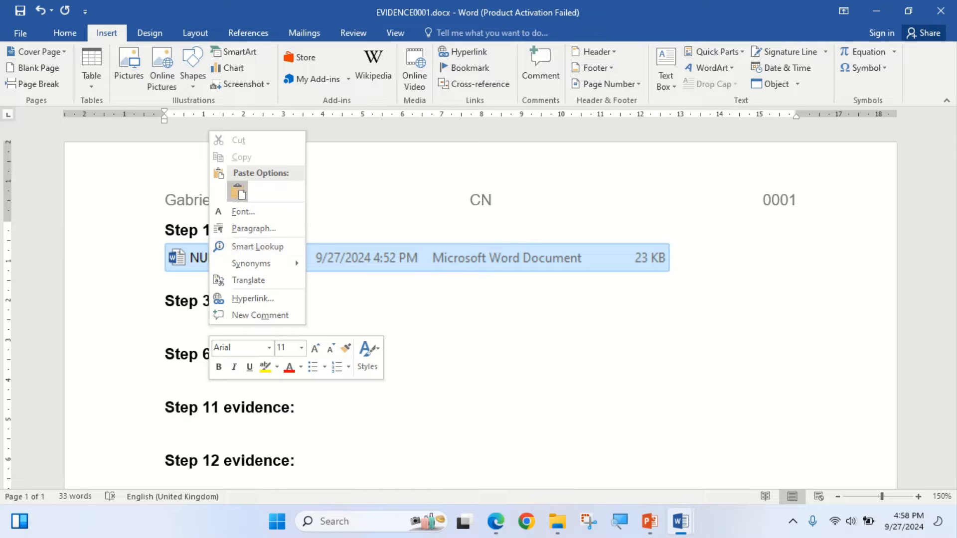
click(238, 192)
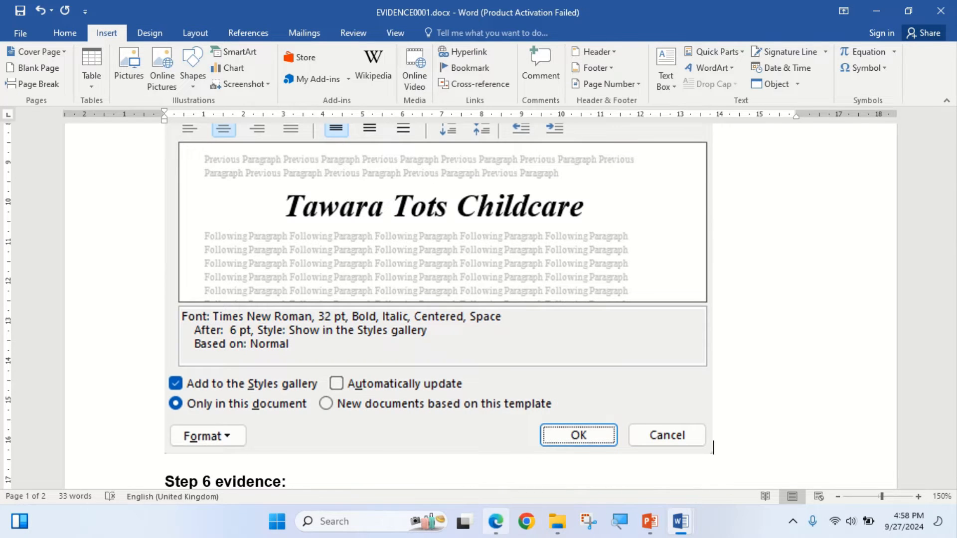
- Highlight step 3's [2] mark in the exam paper and bring step 4's instruction into view
click(496, 521)
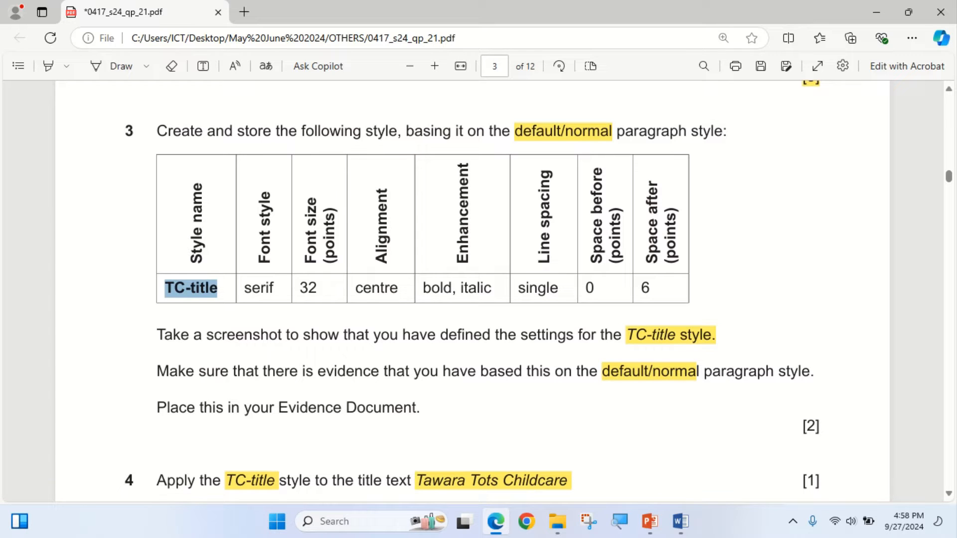
click(49, 66)
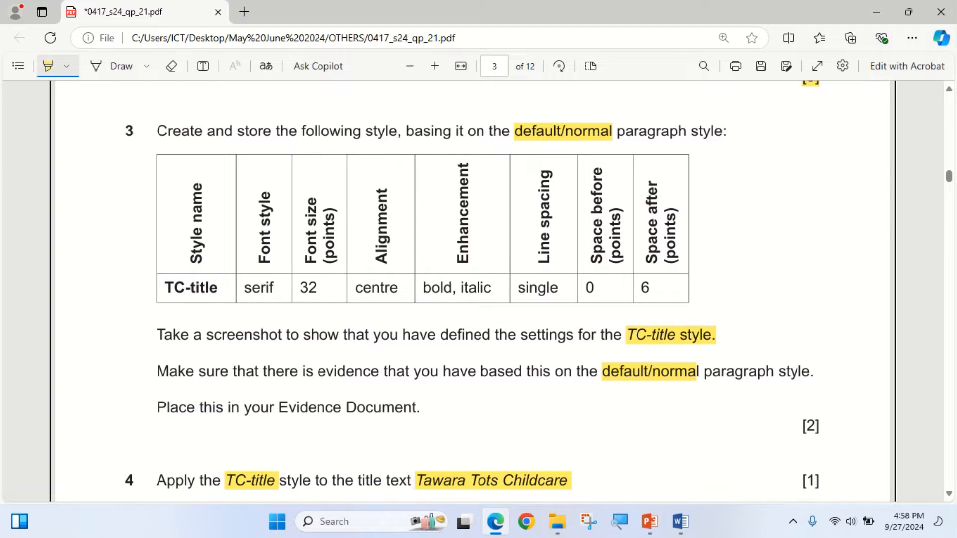
drag(802, 427, 819, 427)
scroll(810, 426, down, 3)
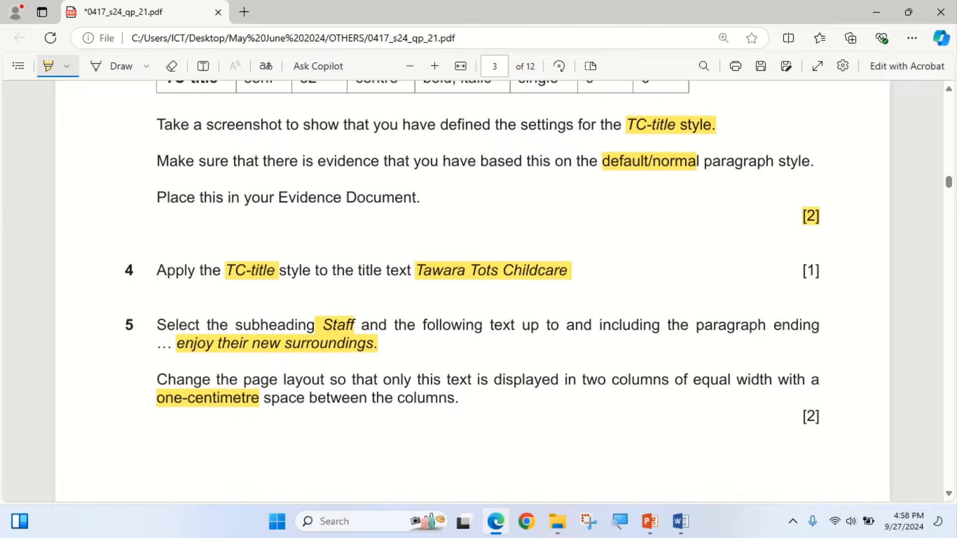
- Apply the TC-title style to the title text Tawara Tots Childcare in the NURSERY document
click(496, 521)
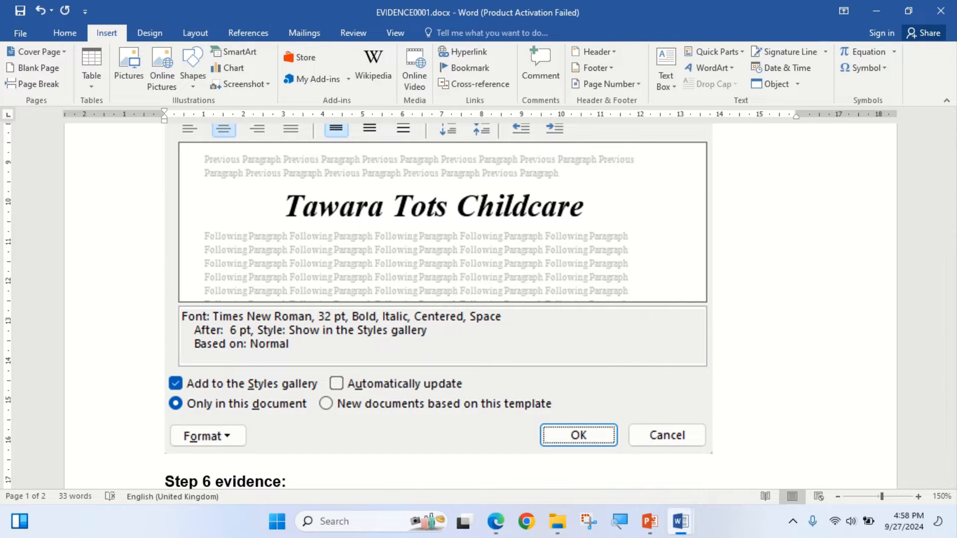
mouse_move(680, 521)
click(755, 451)
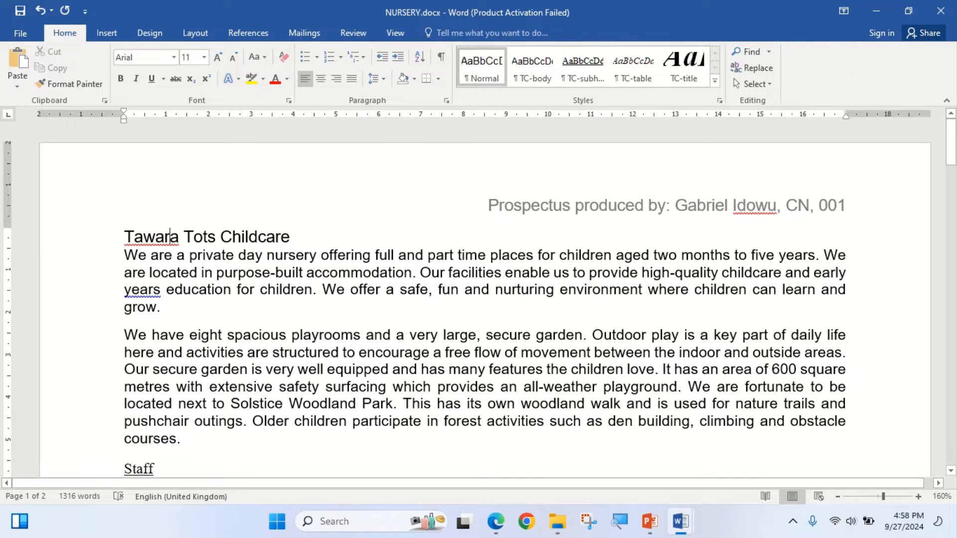
triple_click(169, 236)
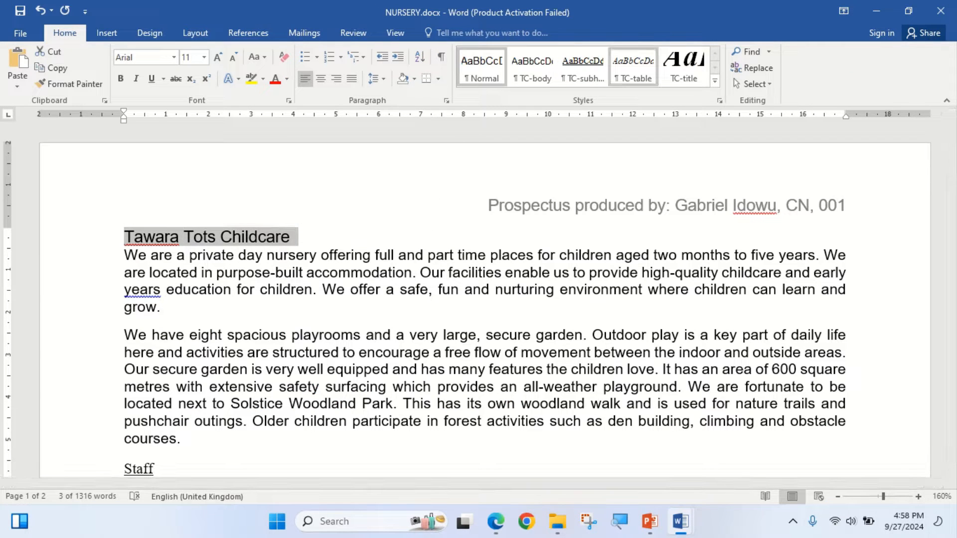
click(683, 66)
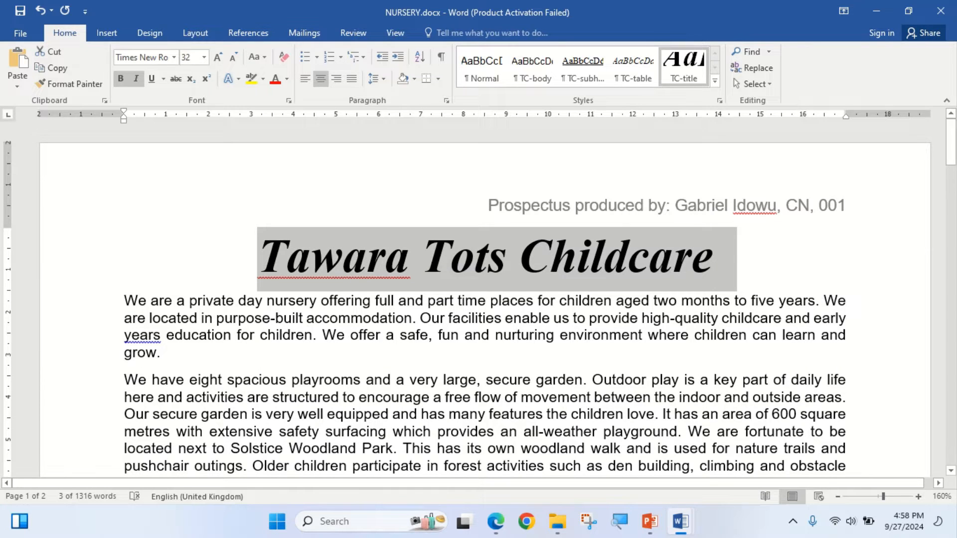
- In the exam paper, highlight step 4's [1] mark and the words "and the following text up to and including" in step 5
click(495, 521)
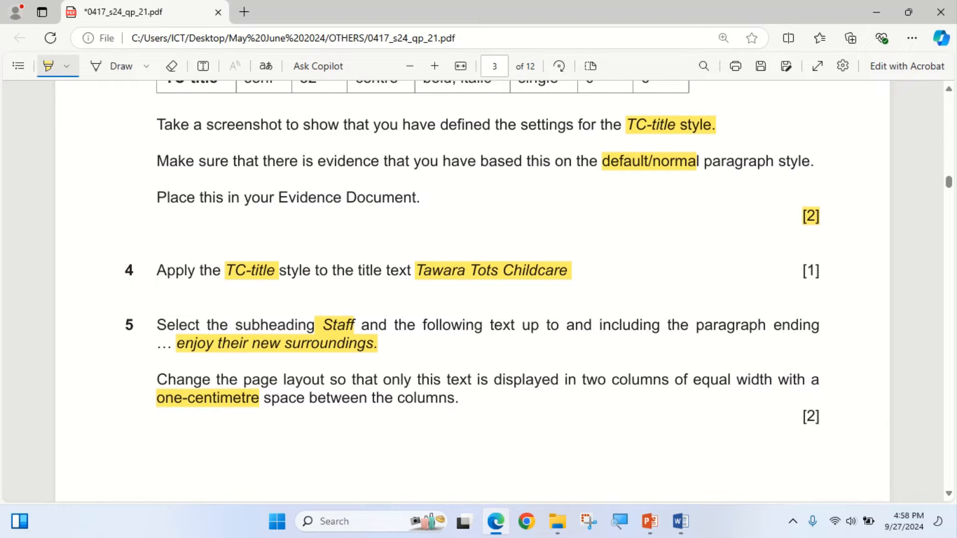
drag(781, 270, 822, 270)
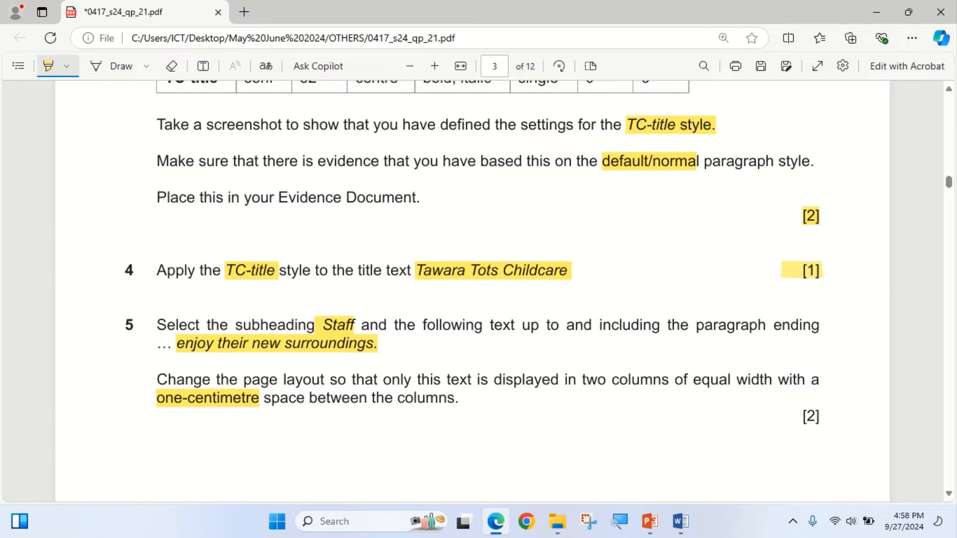
drag(360, 324, 663, 325)
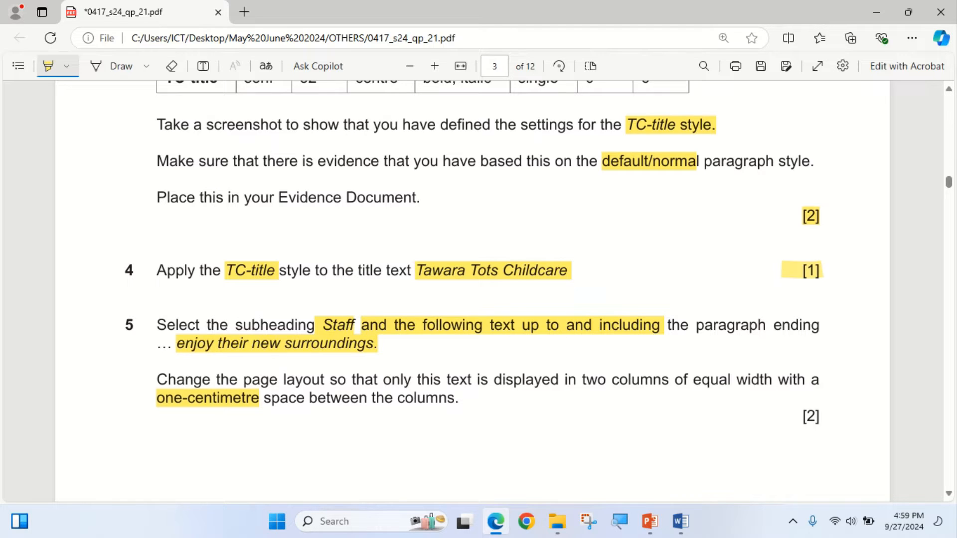
key(Escape)
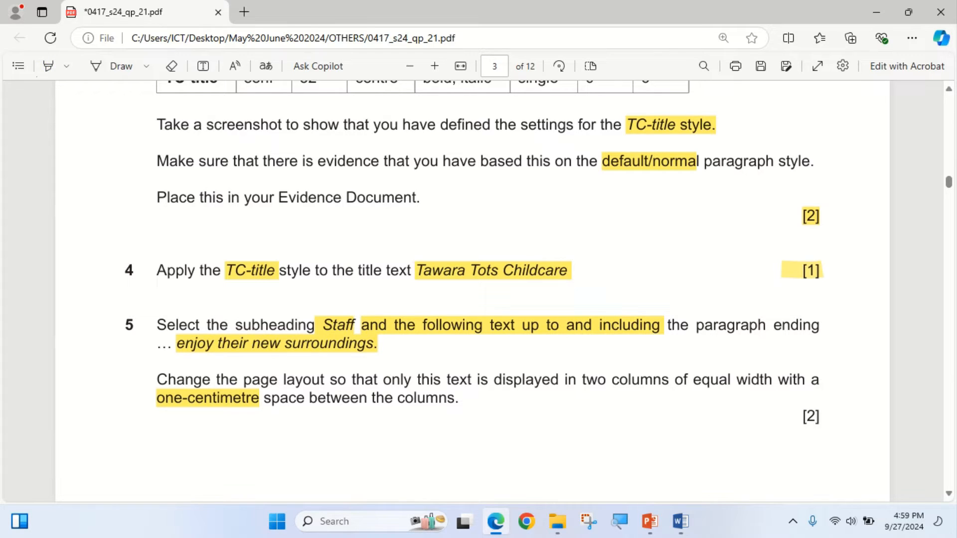
- Copy the phrase "enjoy their new surroundings" from step 5 of the exam paper and find it in the NURSERY document
drag(172, 344, 373, 343)
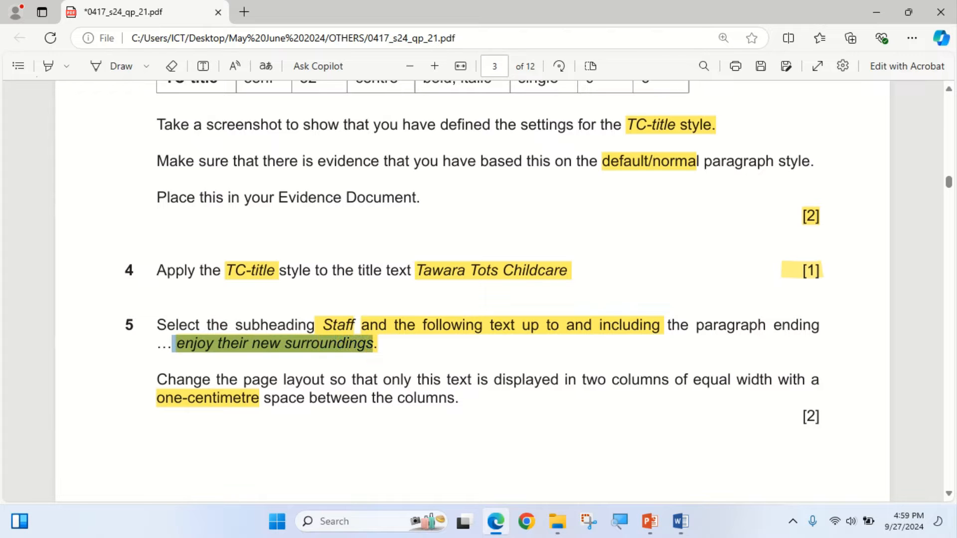
click(395, 237)
key(alt+Tab)
click(319, 379)
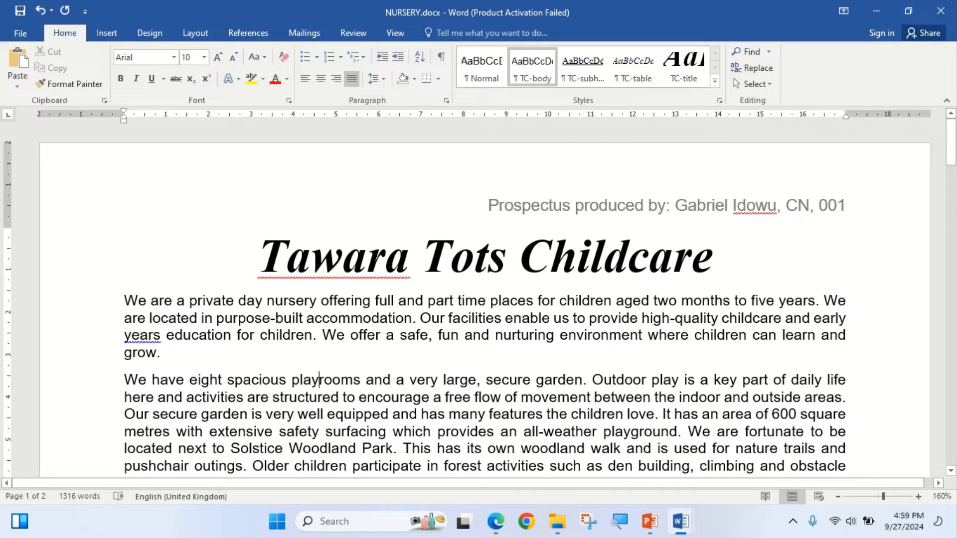
key(ctrl+f)
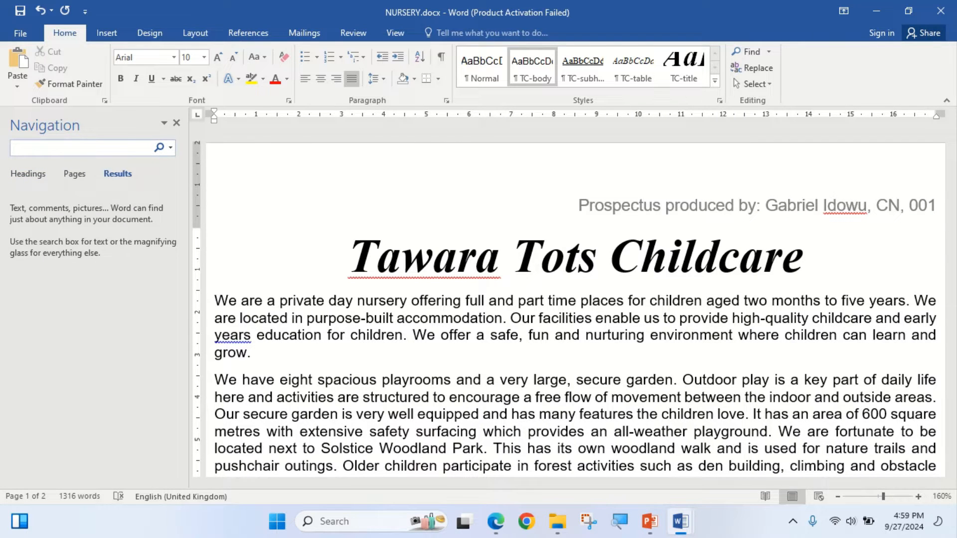
key(ctrl+v)
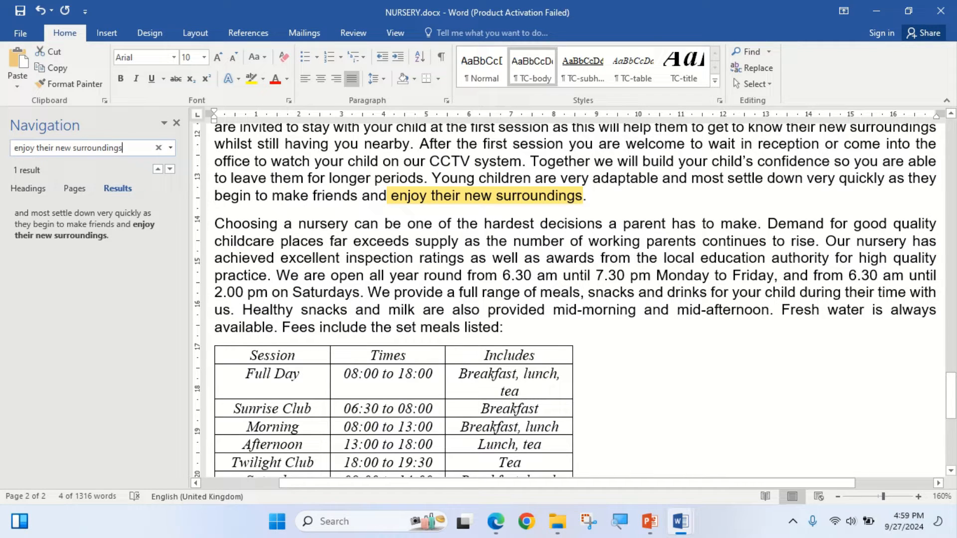
click(587, 196)
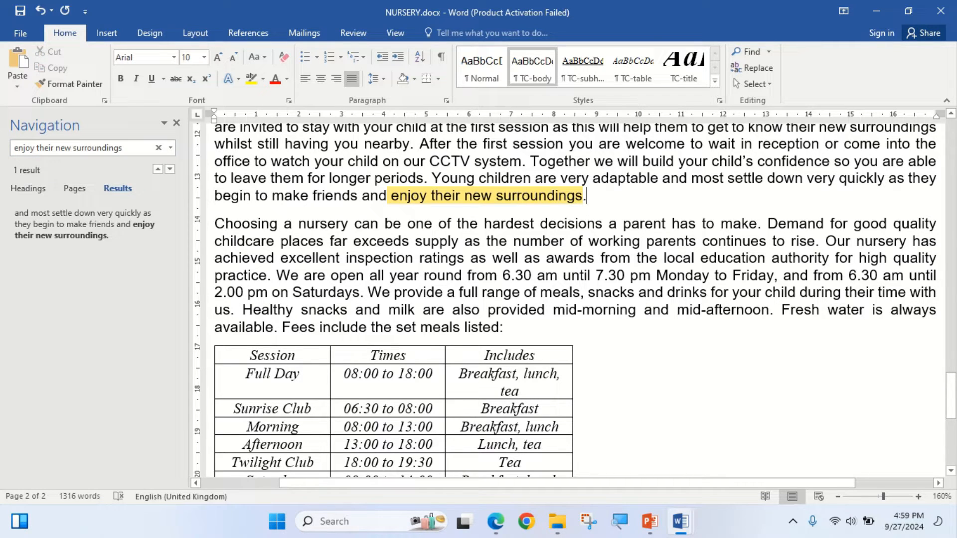
- Recheck step 5, then select the NURSERY text from the Staff subheading through the paragraph ending "enjoy their new surroundings."
click(496, 522)
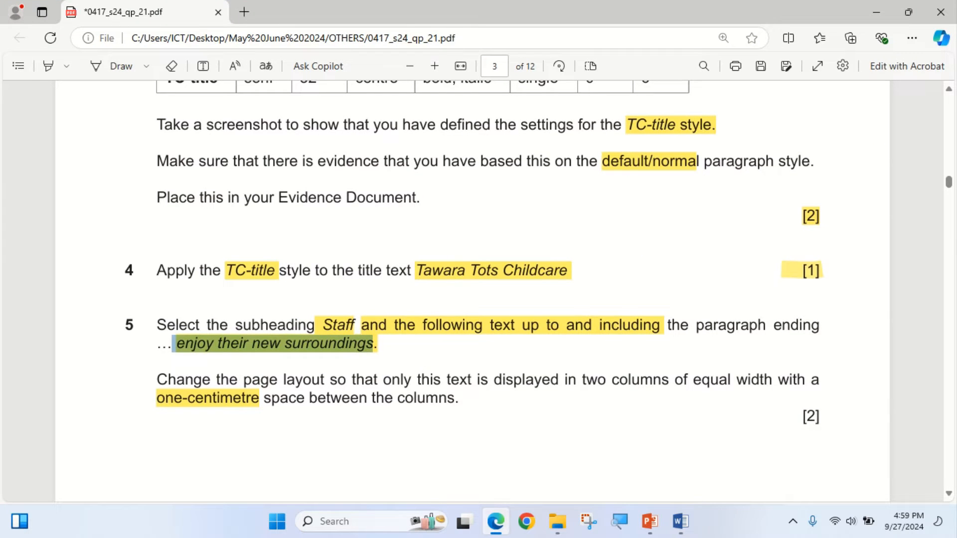
click(680, 522)
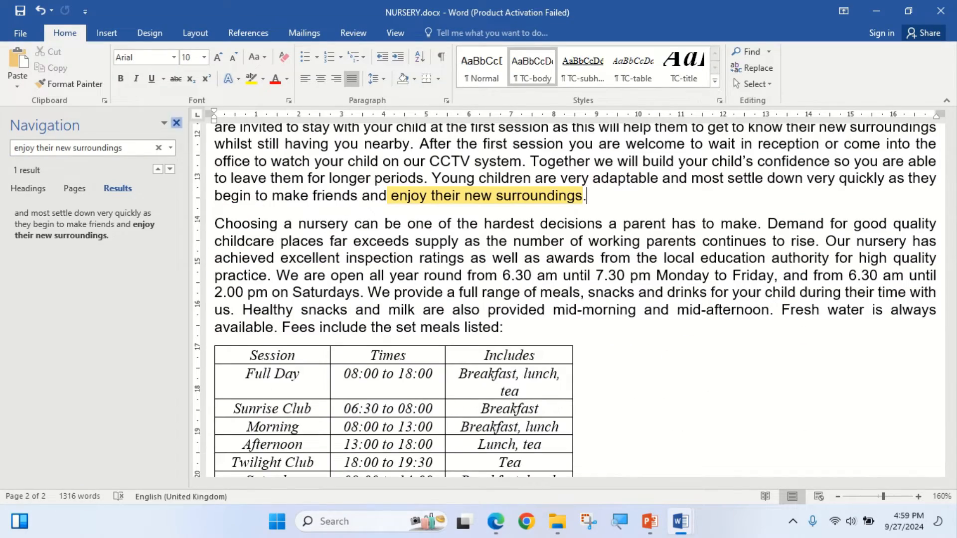
click(176, 122)
scroll(480, 299, up, 20)
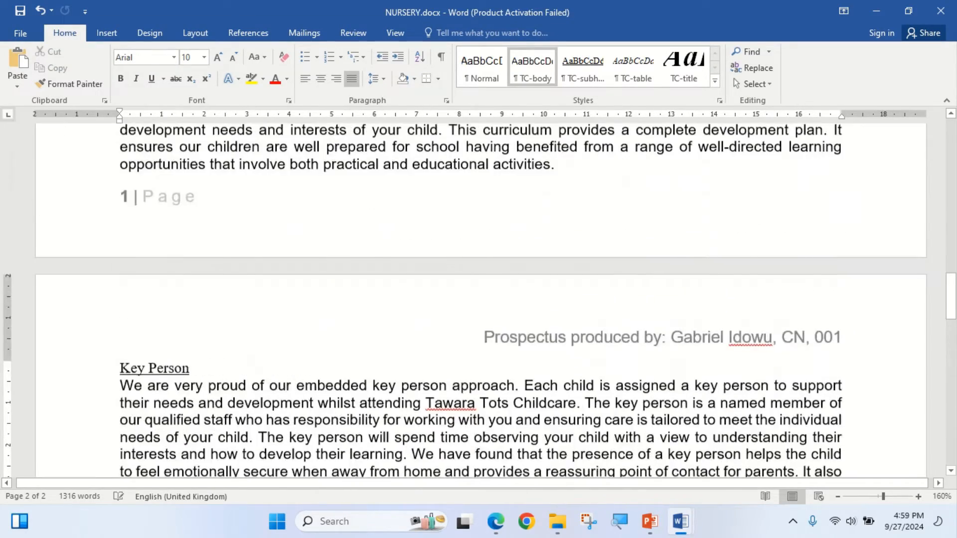
scroll(480, 299, up, 15)
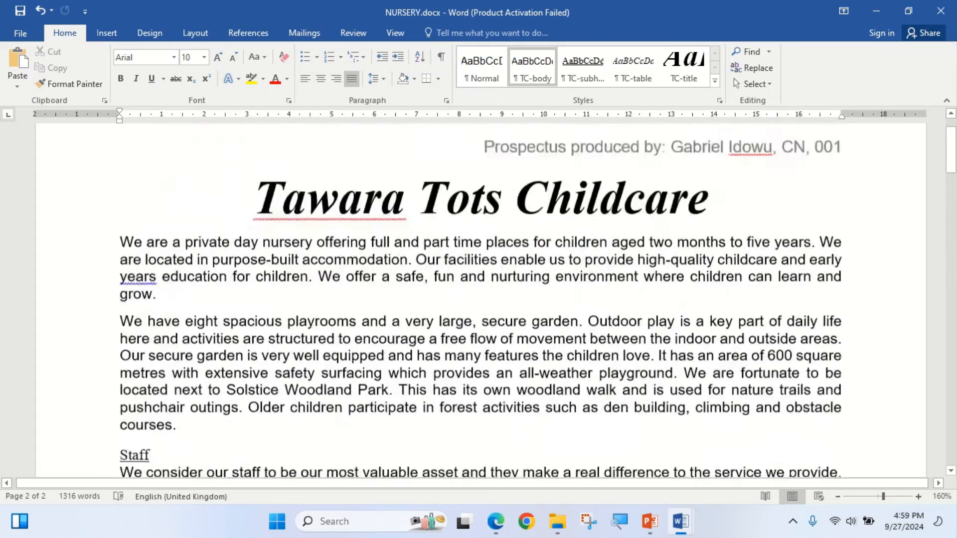
scroll(481, 299, down, 5)
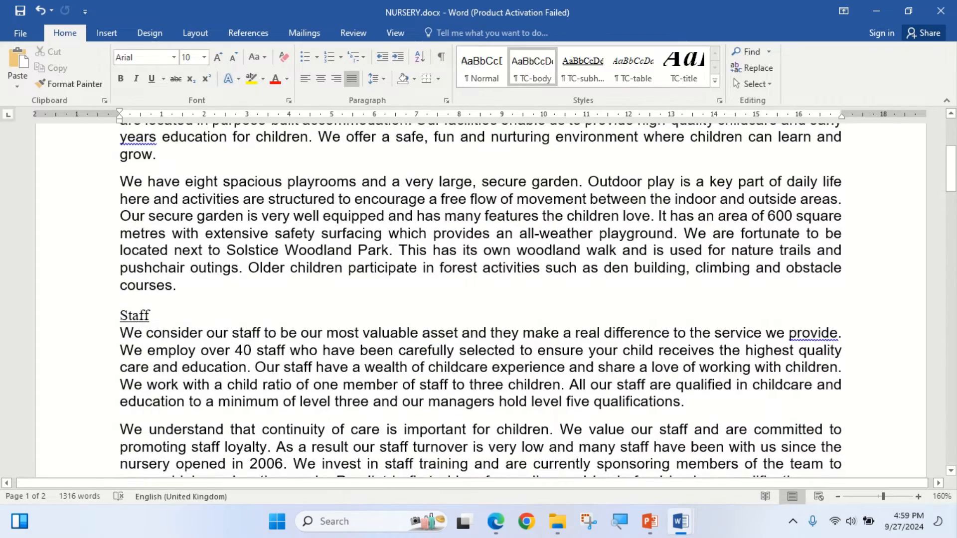
drag(120, 315, 648, 135)
scroll(480, 299, up, 2)
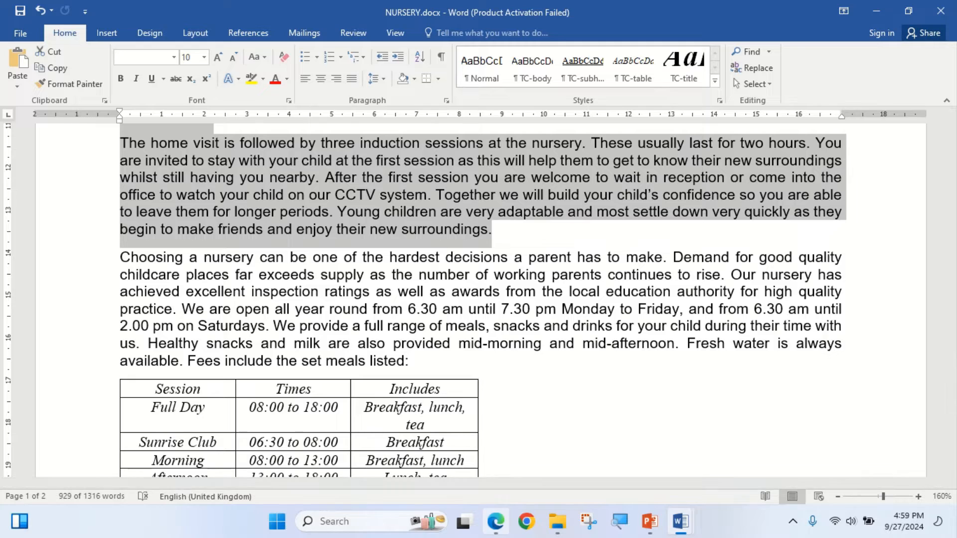
- In the exam paper's step 5, highlight "two columns of equal width with a" and "space between the columns."
click(496, 521)
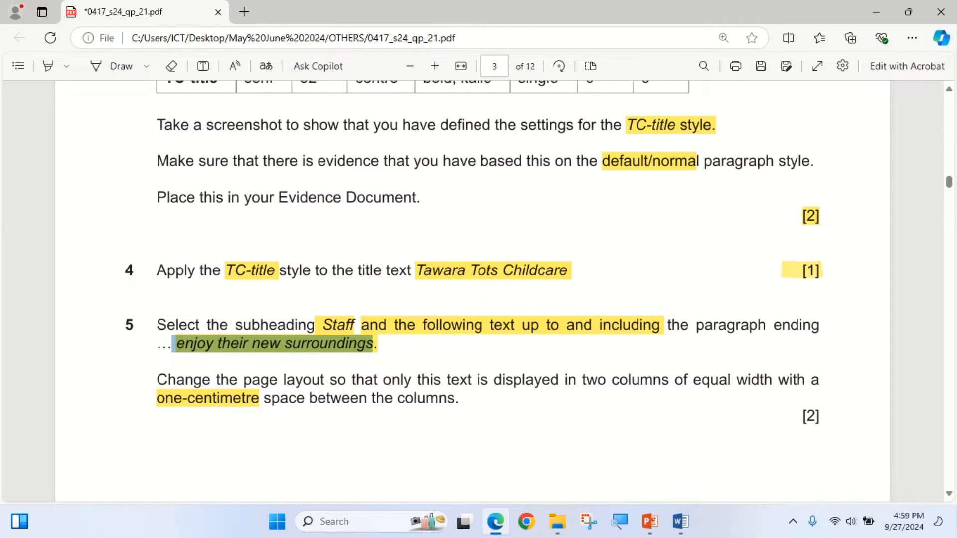
click(48, 65)
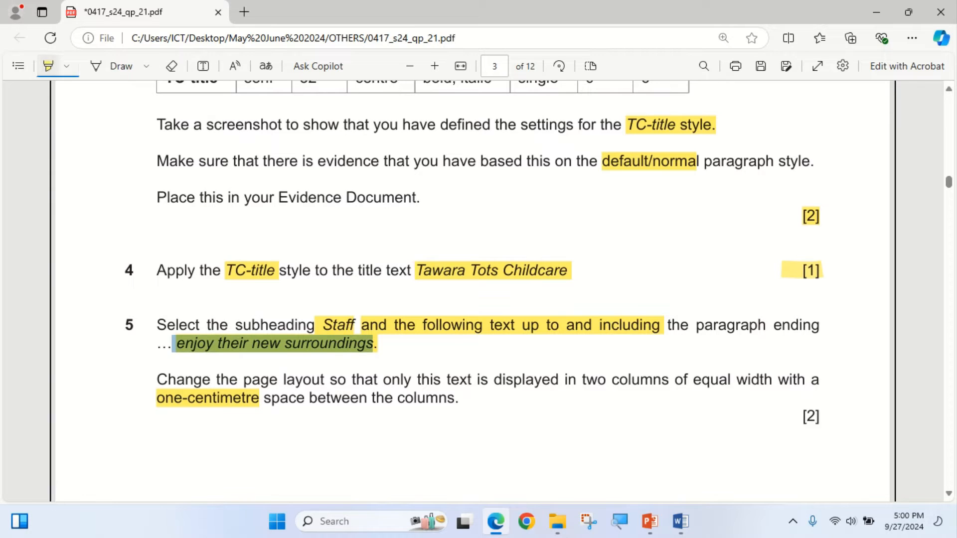
drag(578, 380, 820, 380)
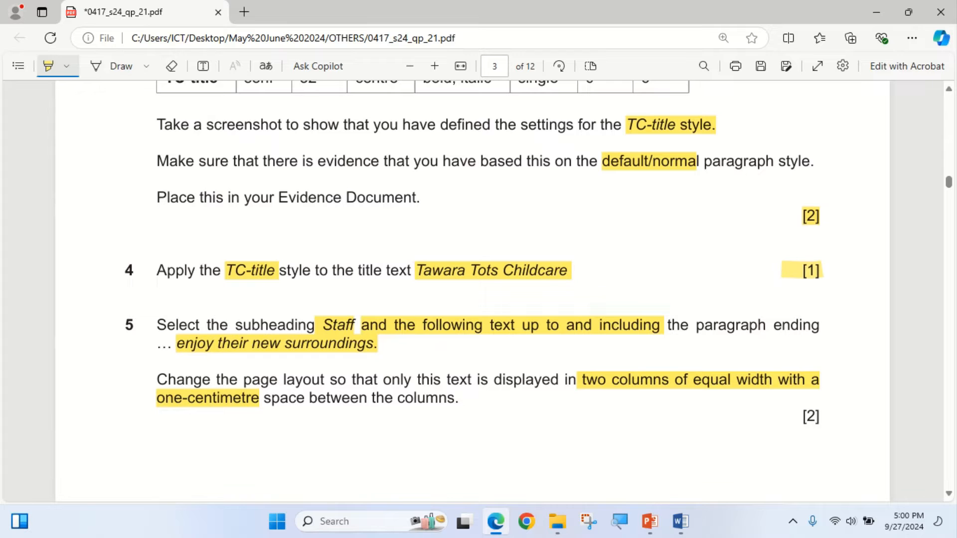
drag(259, 397, 459, 398)
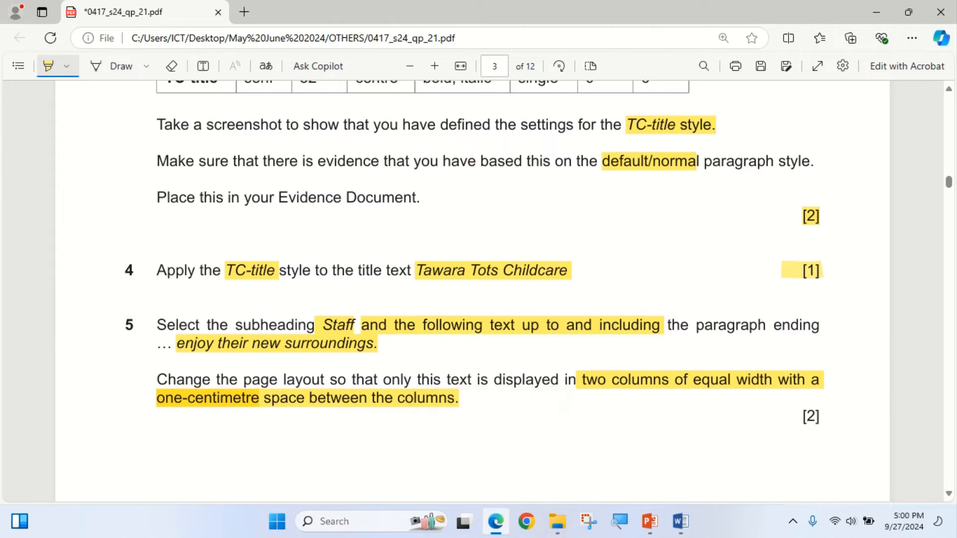
- Lay out the selected NURSERY text in two columns of equal width with 1 cm spacing, and review the result up to Staff
click(495, 521)
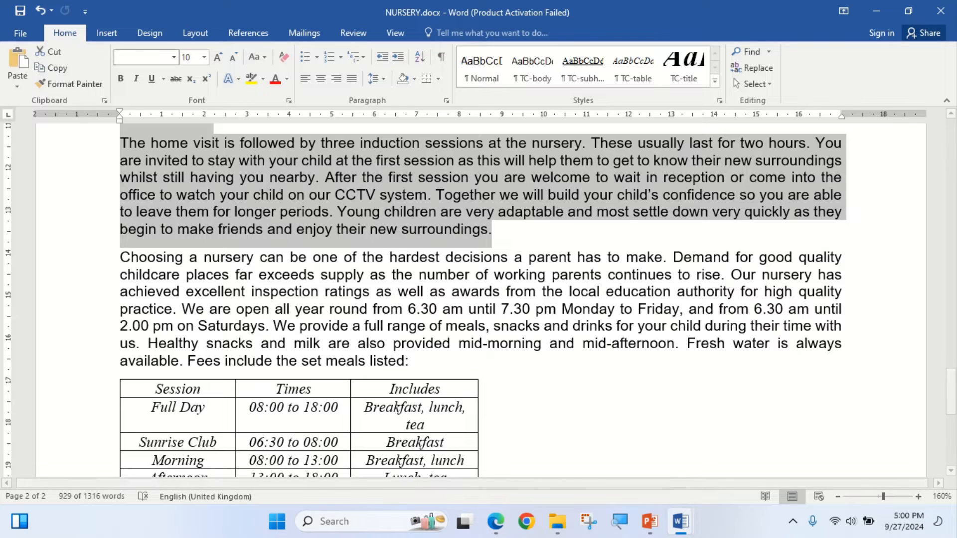
click(195, 33)
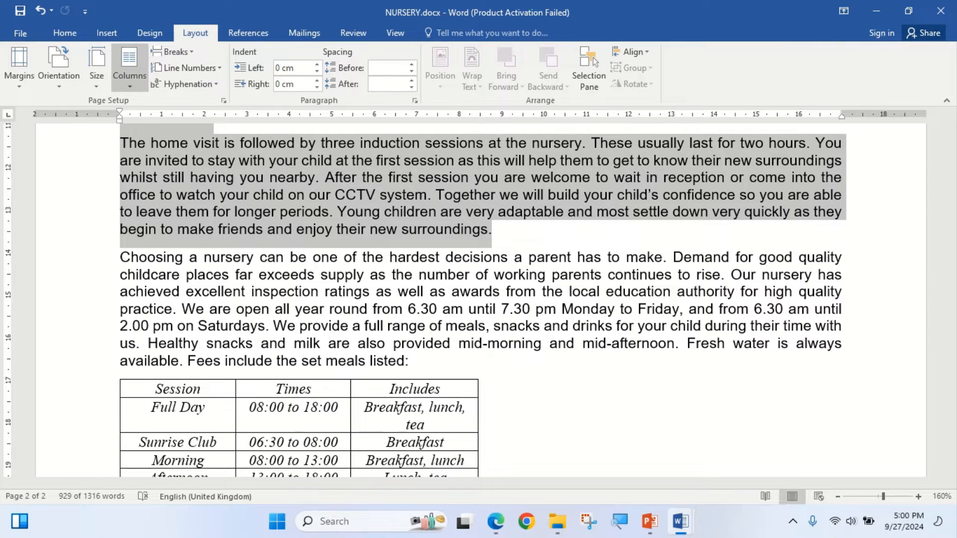
click(129, 67)
click(150, 257)
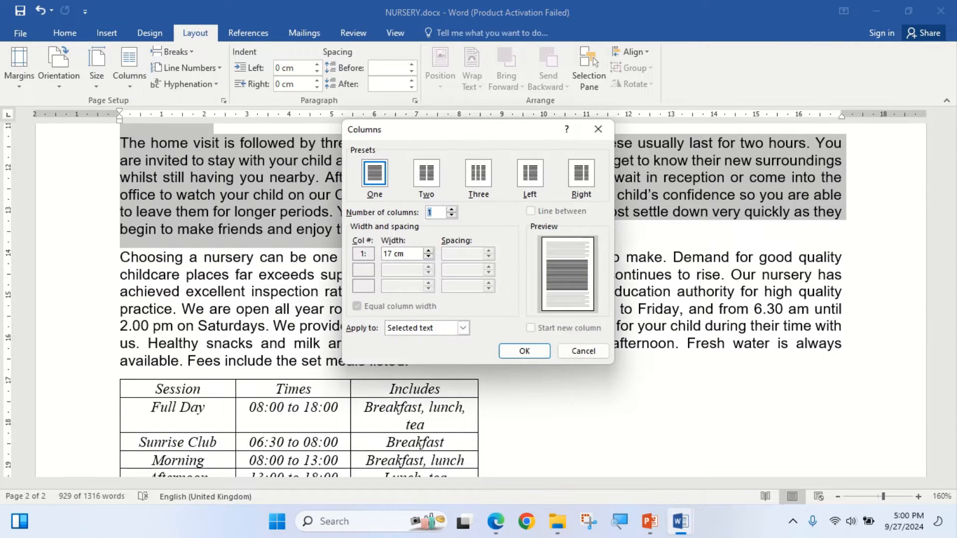
click(425, 173)
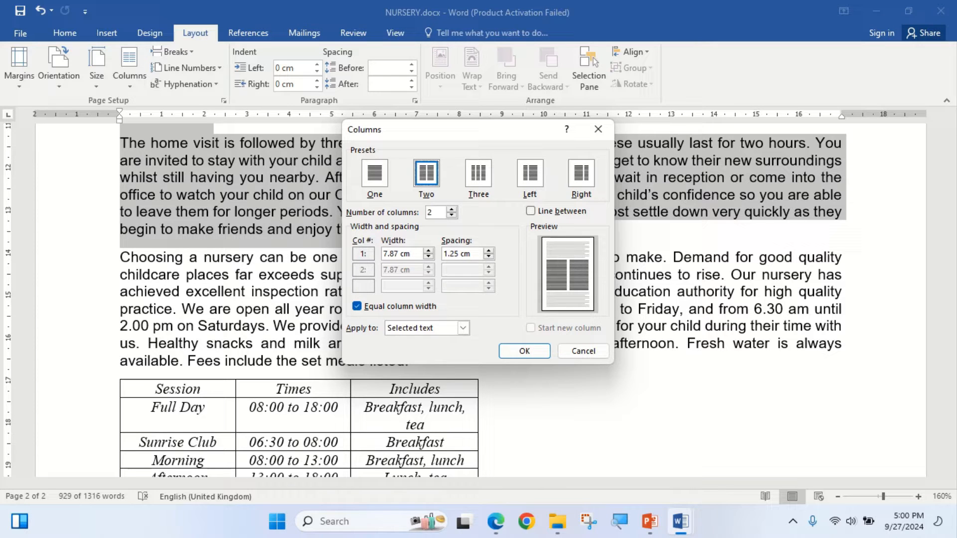
click(495, 521)
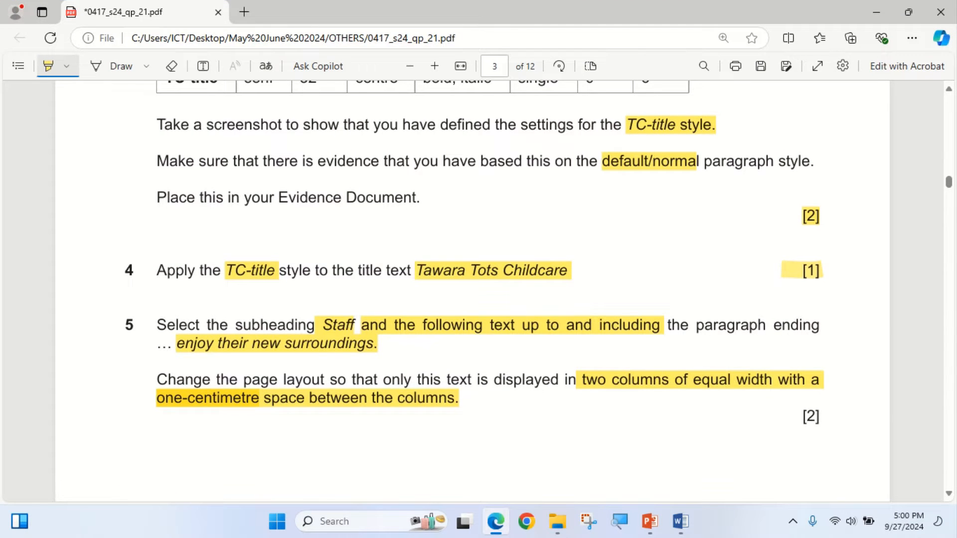
click(495, 521)
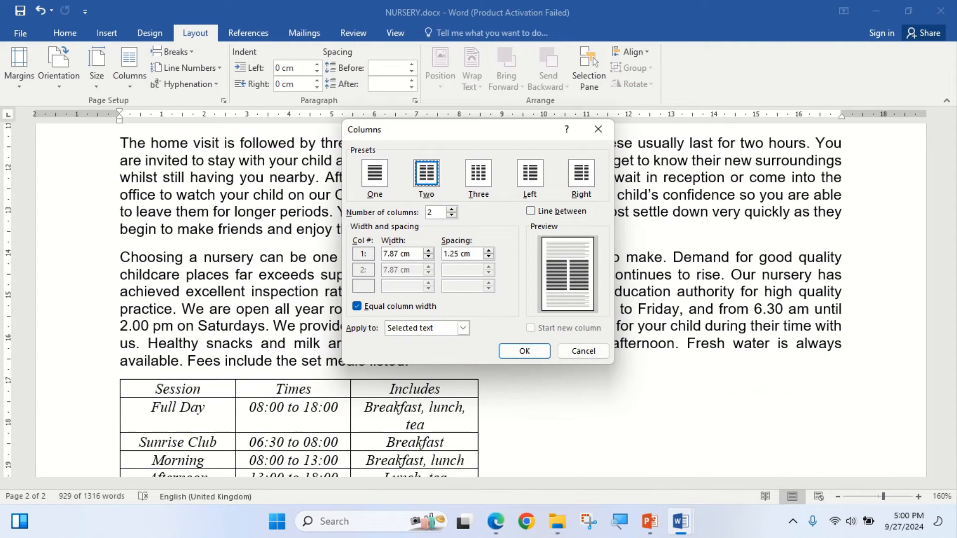
key(alt+s)
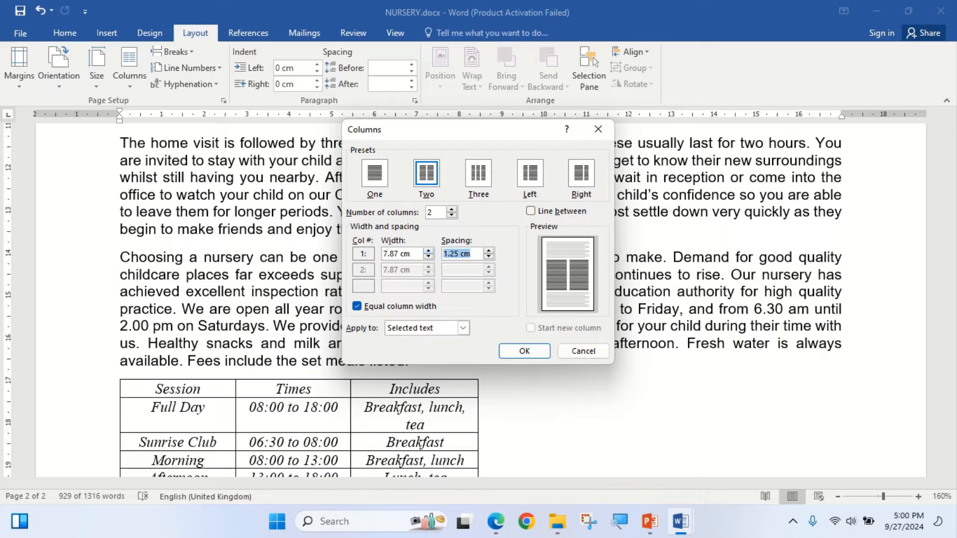
text(1cm)
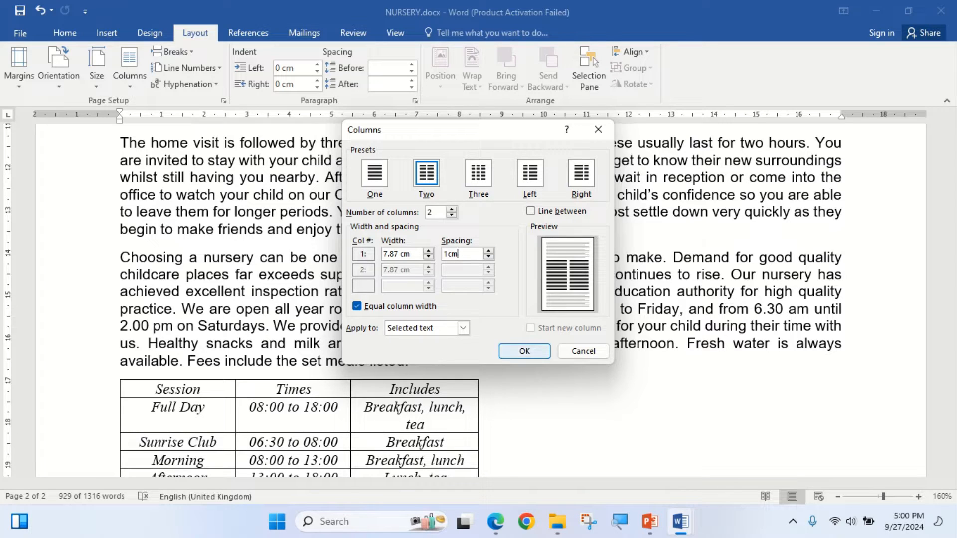
key(Return)
scroll(480, 300, up, 10)
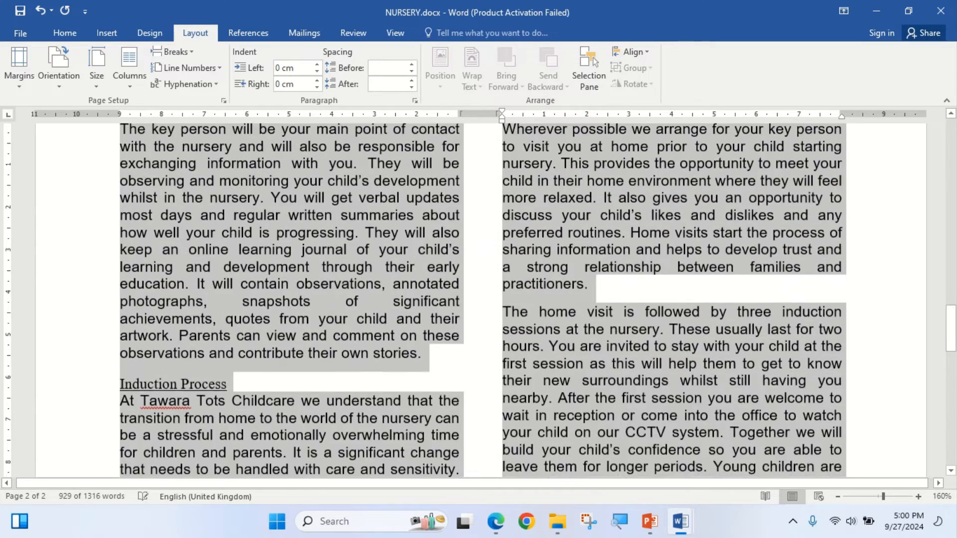
scroll(480, 300, up, 15)
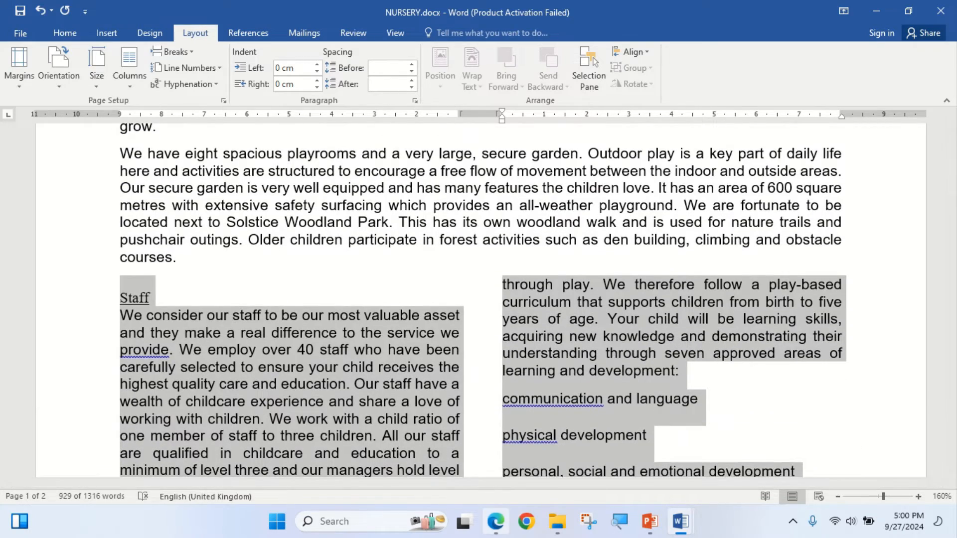
- Highlight step 5's [2] mark in the exam paper and bring step 6's TC-subhead instruction into view
key(alt+Tab)
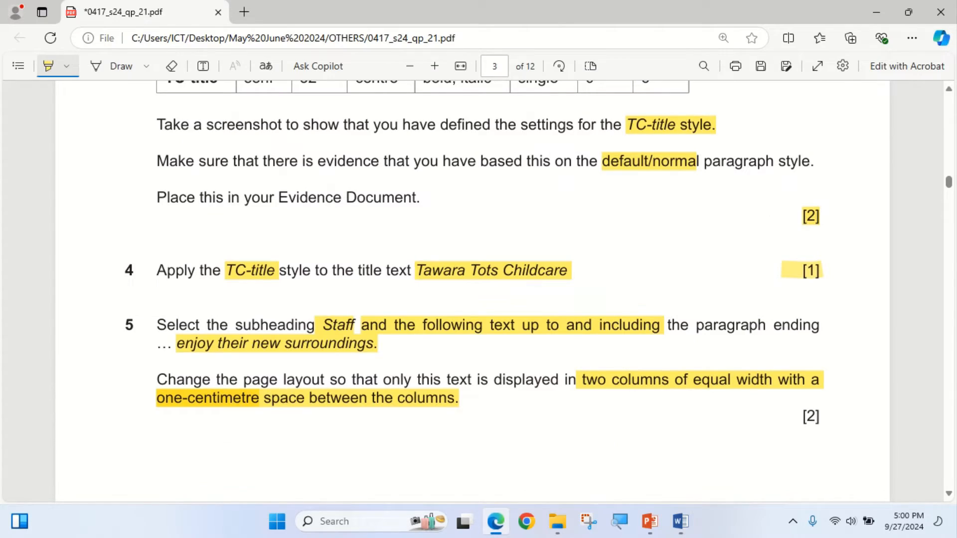
drag(802, 417, 820, 416)
scroll(472, 292, down, 12)
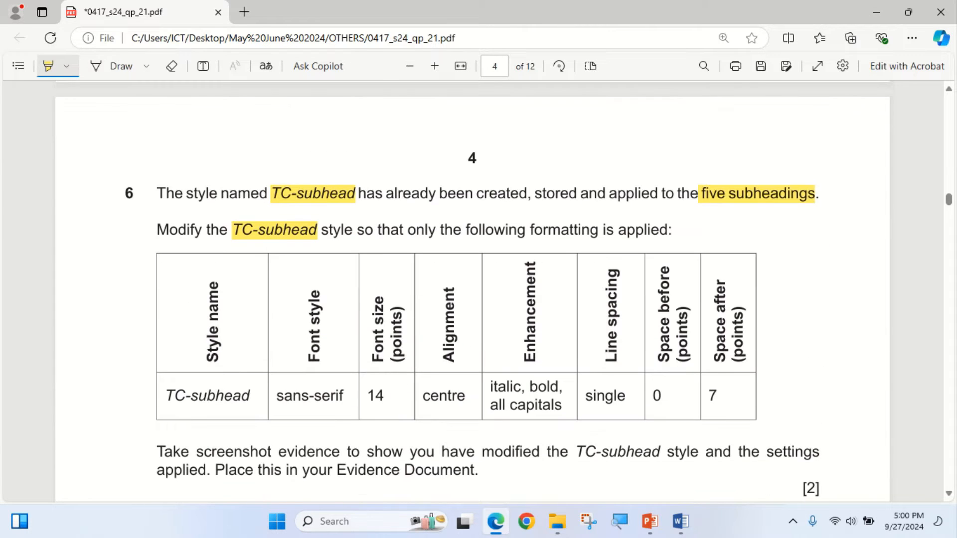
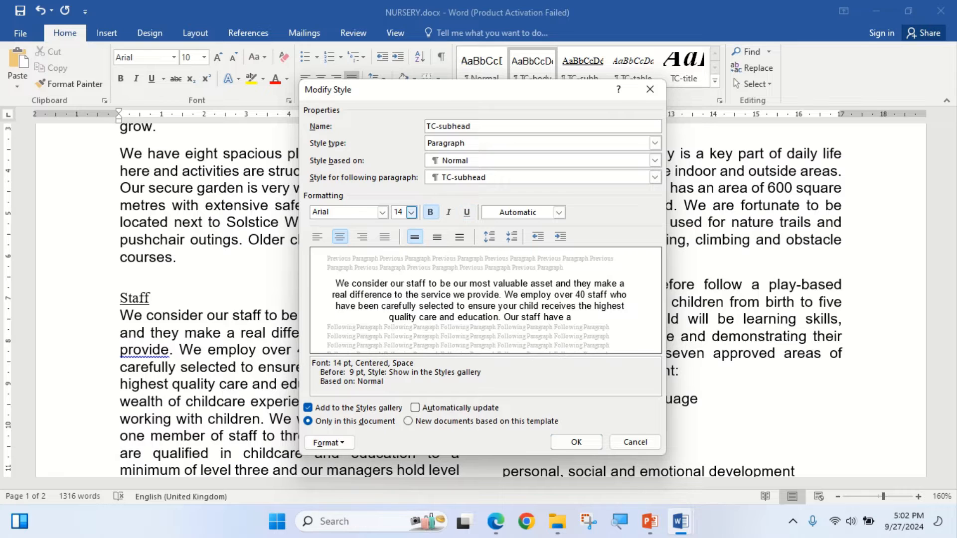
- Add italic and all caps to the TC-subhead style's font formatting, checking the enhancement against the exam paper's step 6
key(ctrl+i)
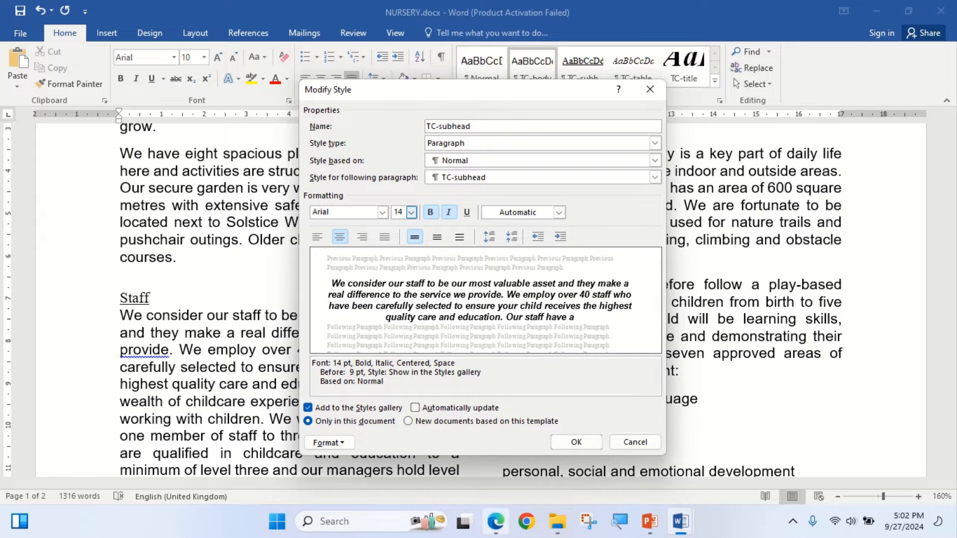
click(496, 521)
click(496, 522)
click(329, 442)
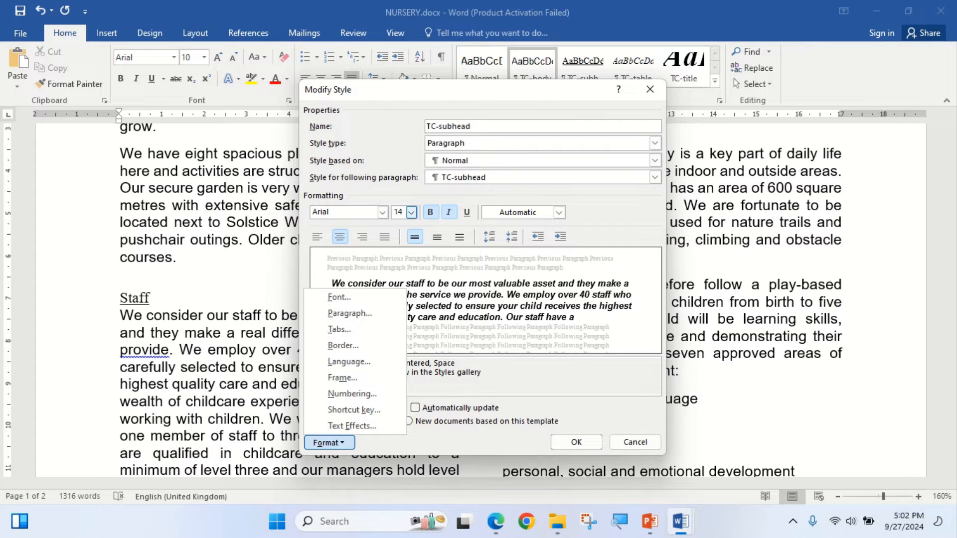
click(339, 296)
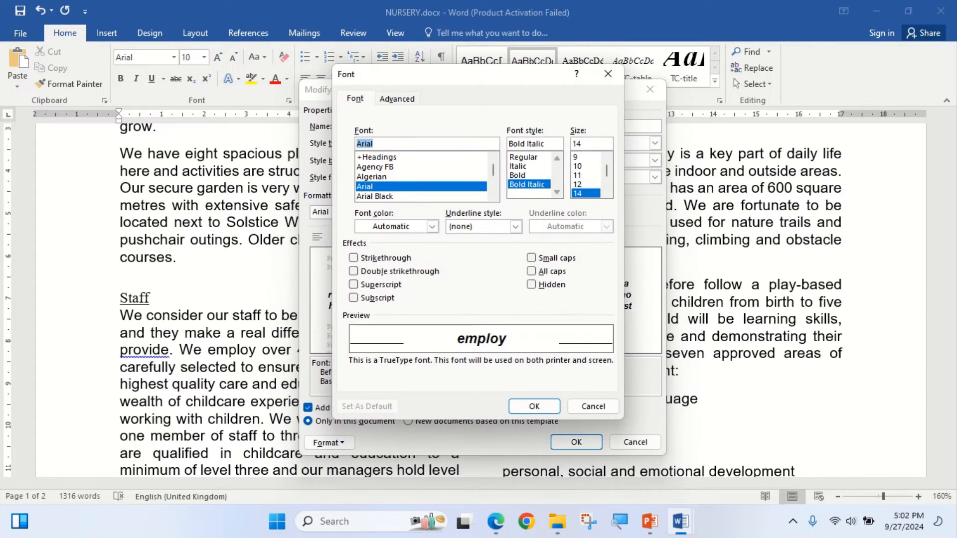
click(531, 271)
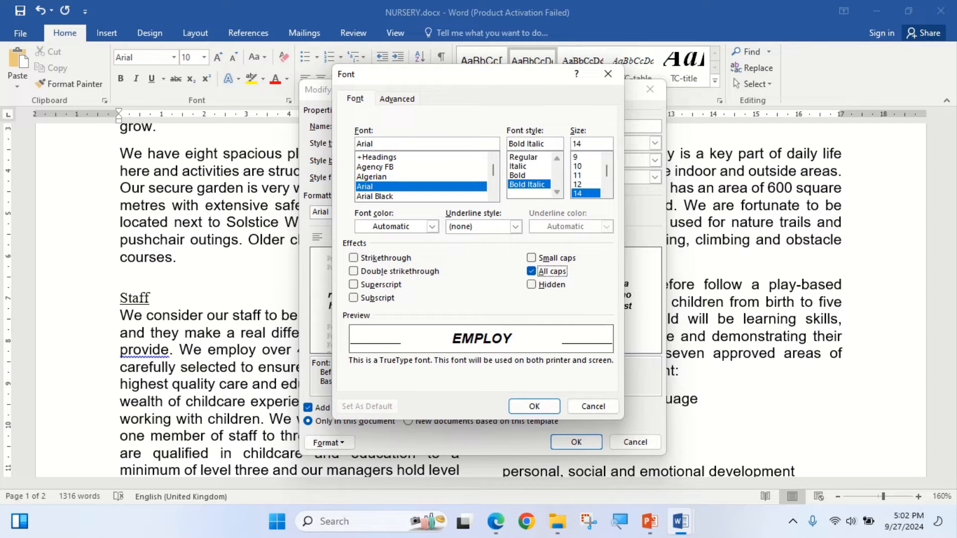
click(534, 406)
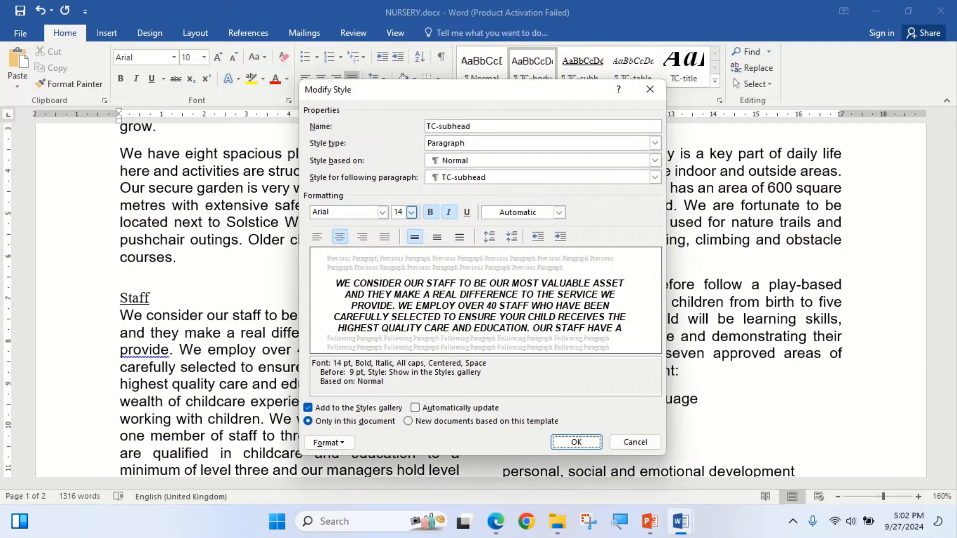
- Check step 6's spacing requirements in the exam paper and set the TC-subhead style's paragraph spacing before to 0 pt
click(495, 521)
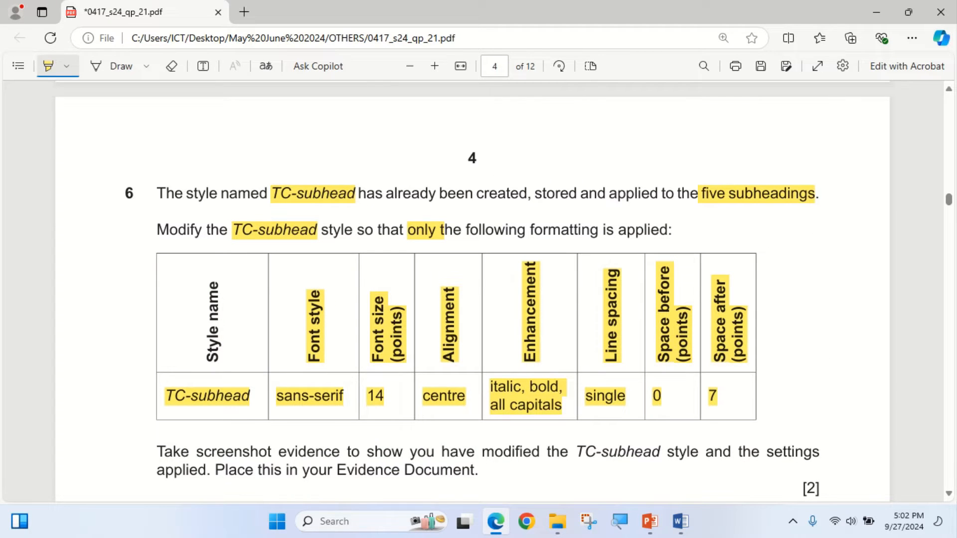
key(alt+Tab)
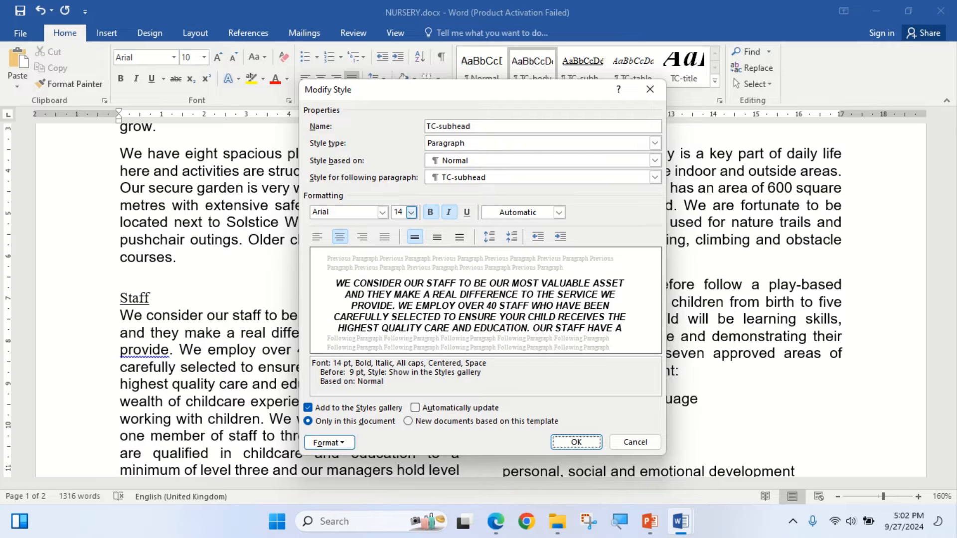
click(328, 442)
click(349, 313)
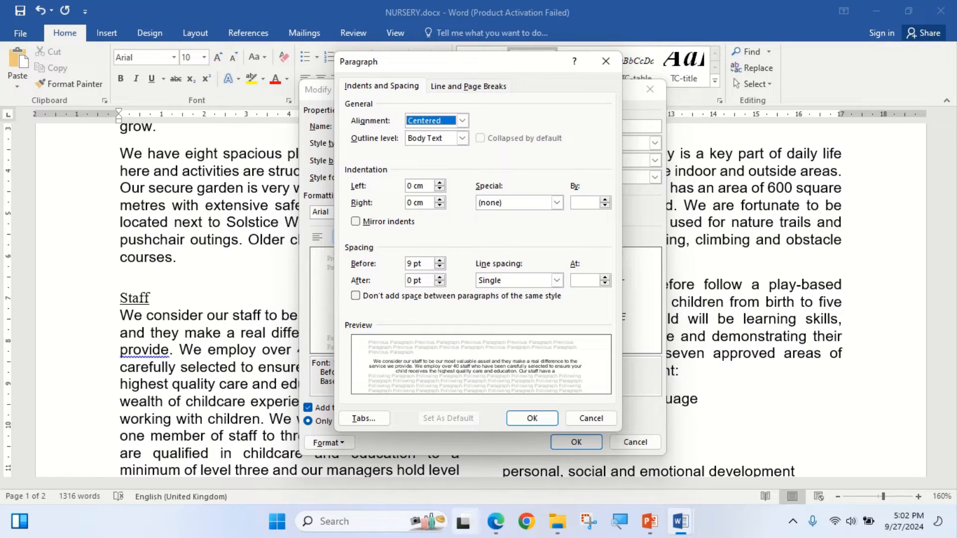
click(495, 521)
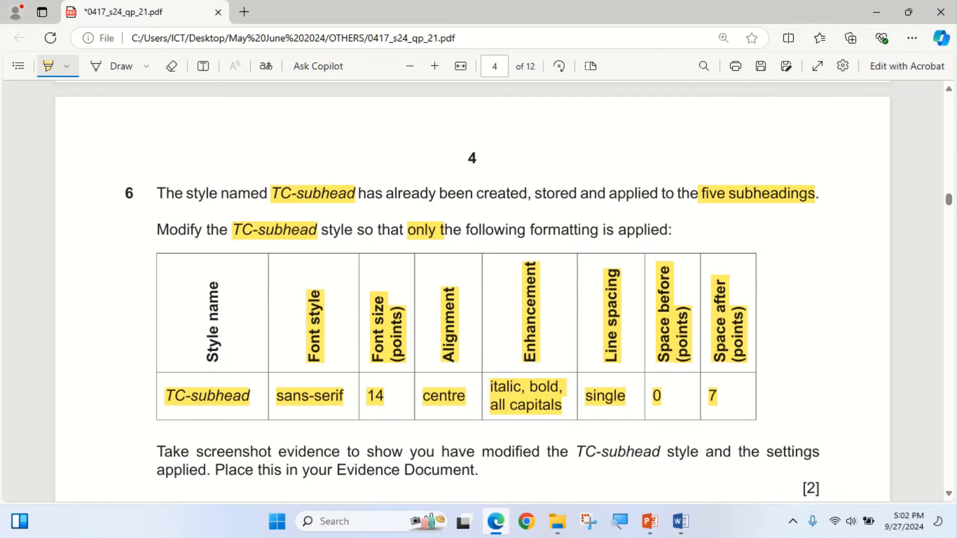
click(496, 521)
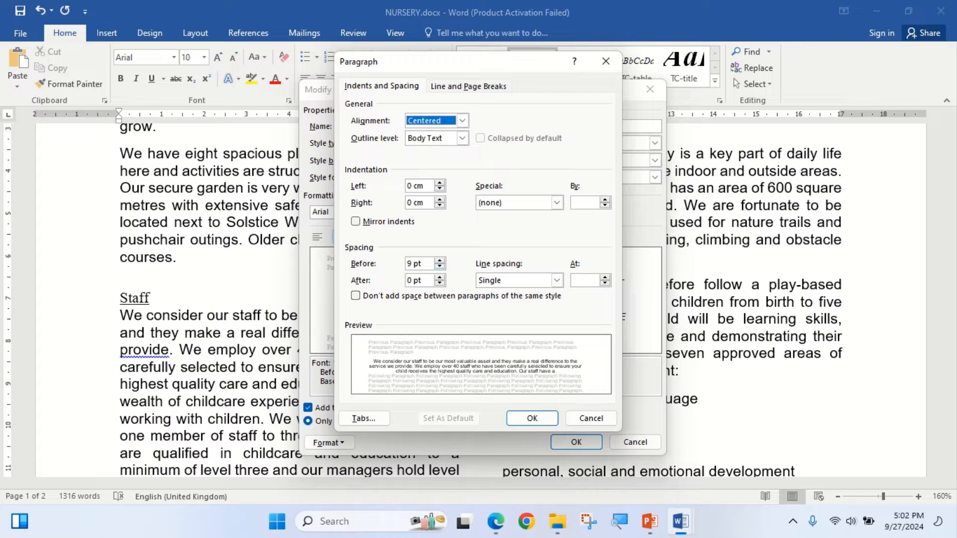
drag(412, 263, 406, 264)
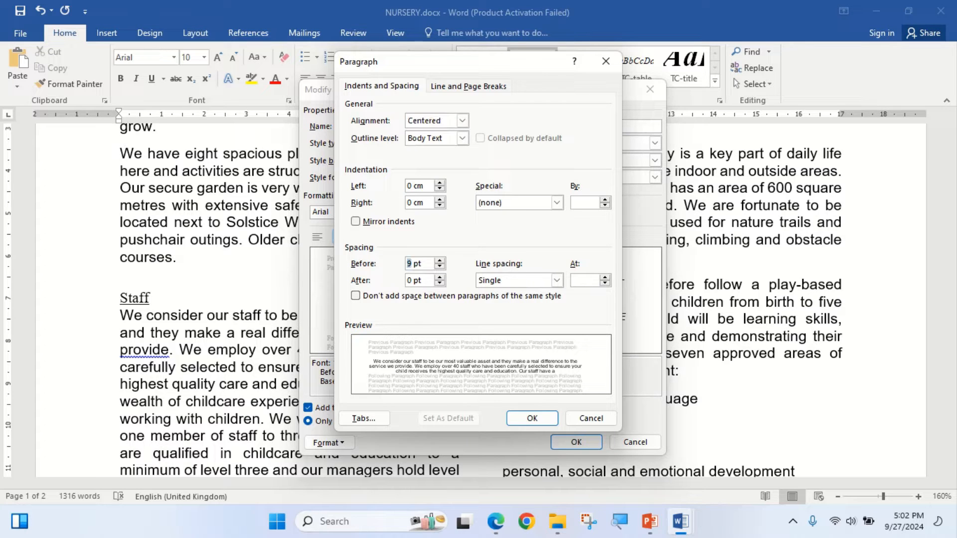
text(0)
- Set the TC-subhead style's paragraph spacing after to 7 pt, recheck it against the exam paper, and accept the paragraph settings
click(496, 521)
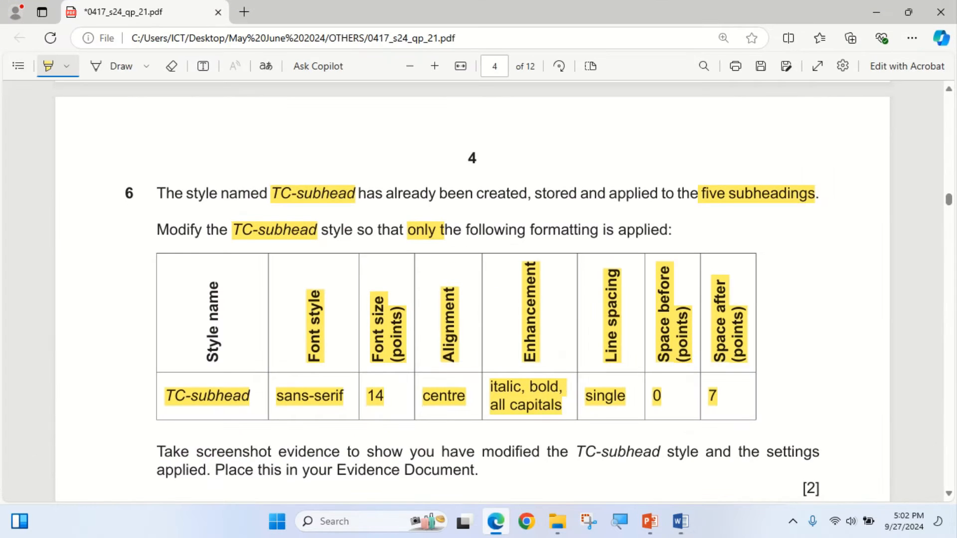
click(496, 521)
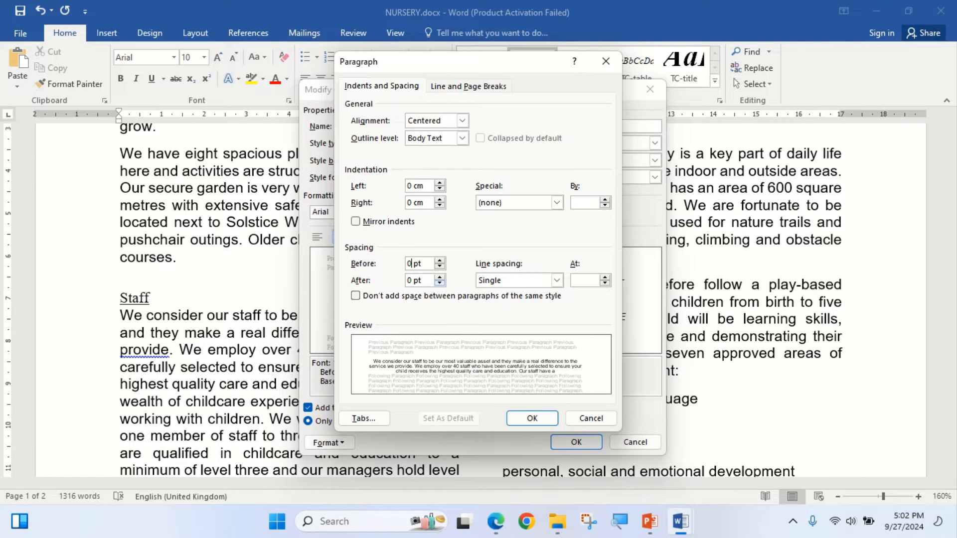
key(Tab)
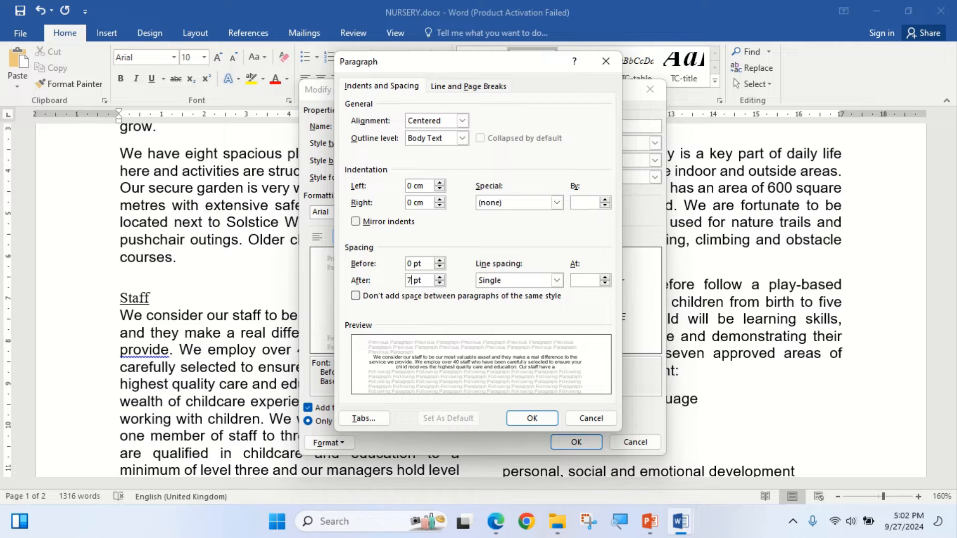
click(495, 521)
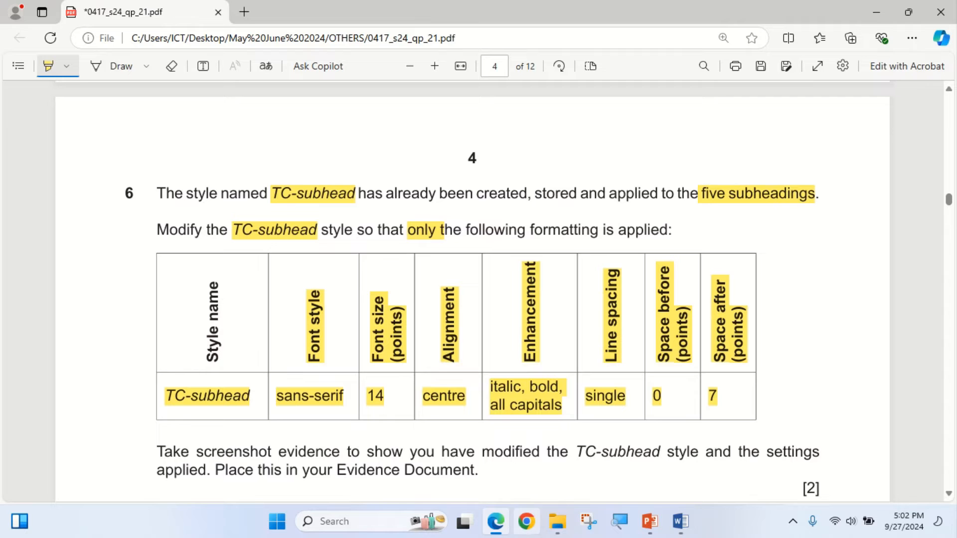
click(496, 521)
key(Return)
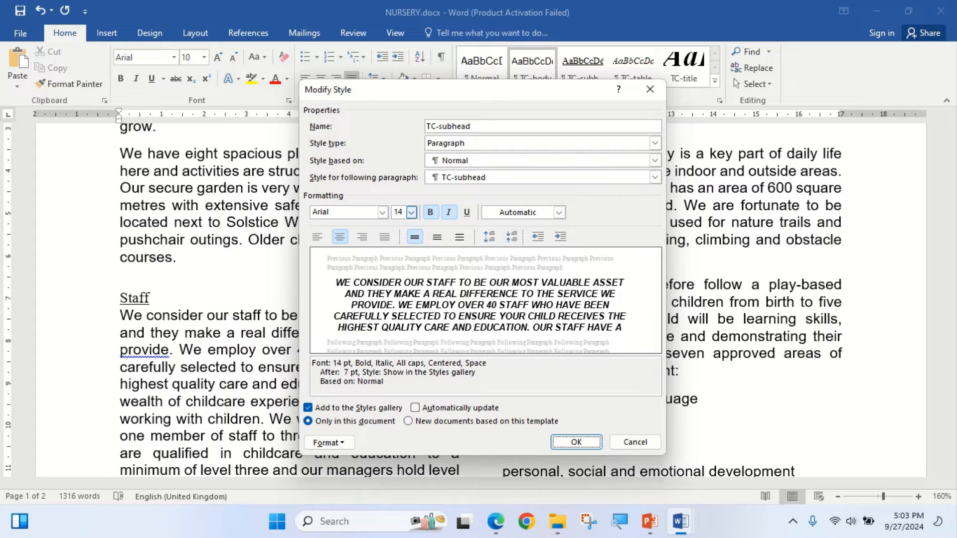
- In the exam paper's step 6, highlight the instruction to take screenshot evidence of the modified TC-subhead style and its [2] mark
click(496, 521)
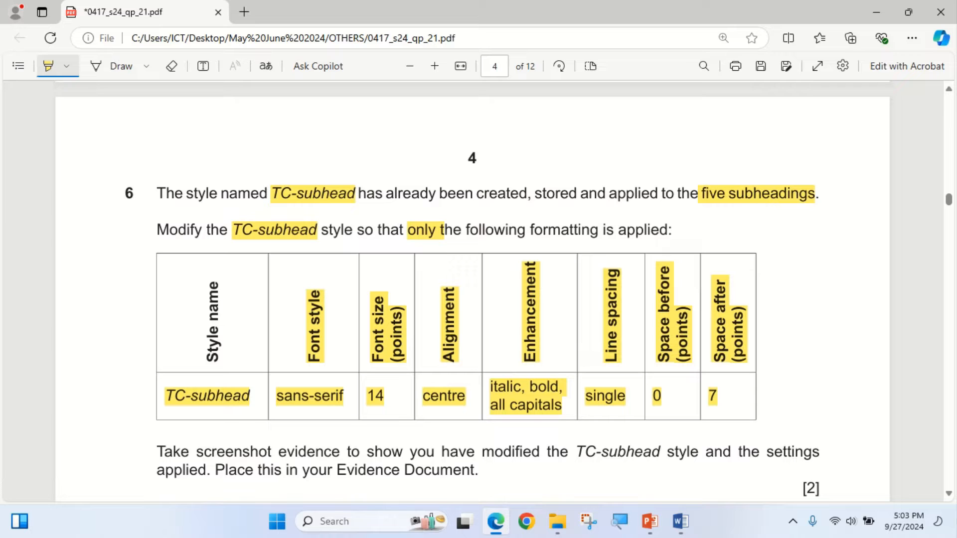
scroll(472, 299, down, 1)
mouse_move(214, 400)
mouse_down()
mouse_move(358, 381)
mouse_move(327, 400)
mouse_move(234, 381)
mouse_up()
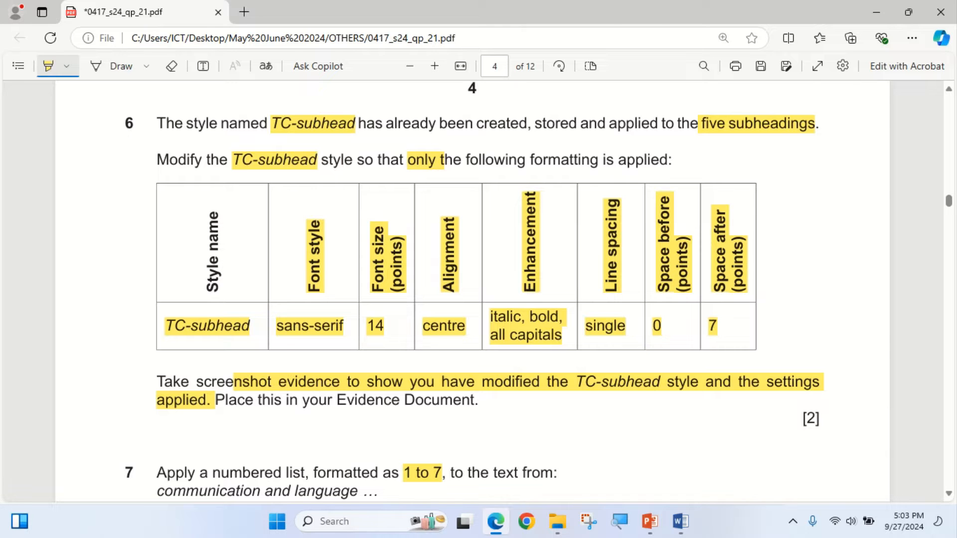
drag(802, 418, 818, 419)
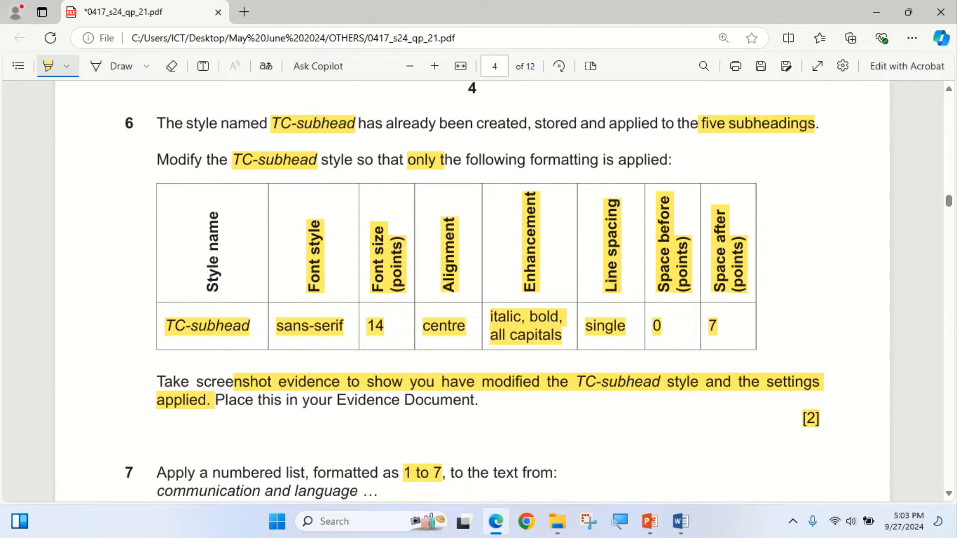
- Capture a screenshot of the TC-subhead style settings in NURSERY.docx, and apply the modified style
key(alt+Tab)
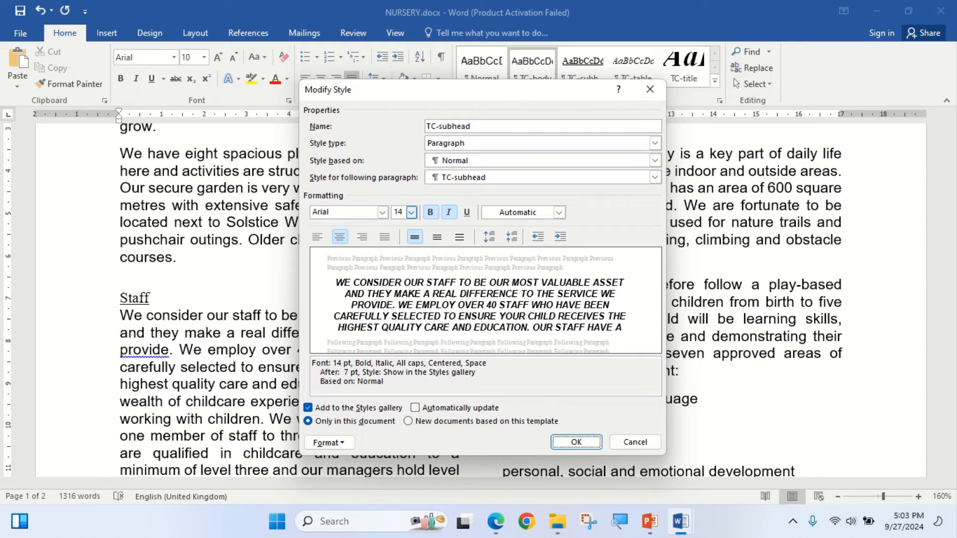
key(super+shift+s)
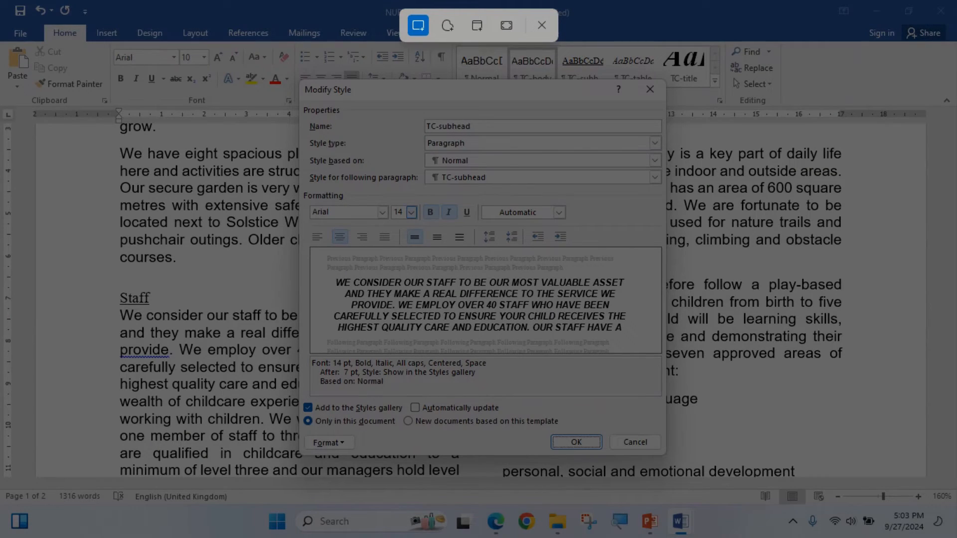
key(Escape)
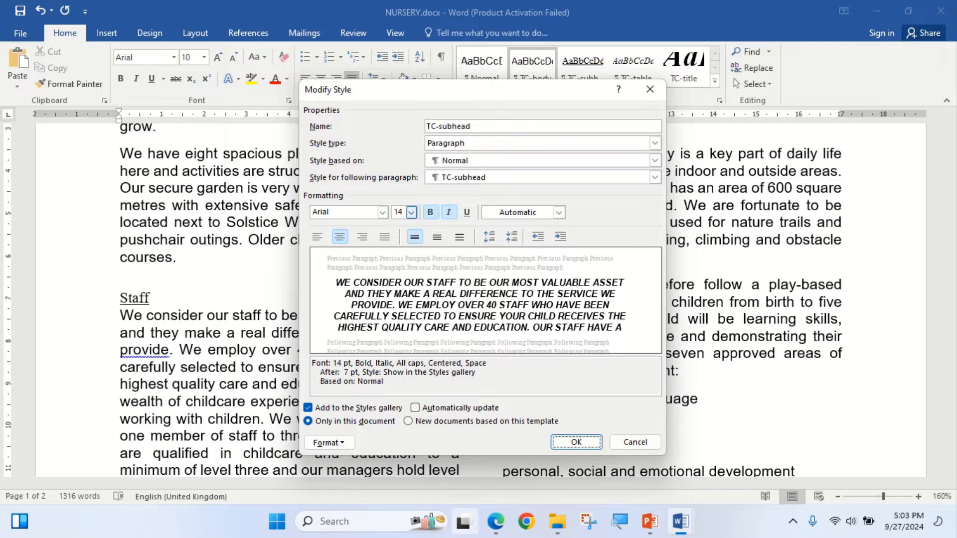
mouse_move(464, 521)
click(576, 442)
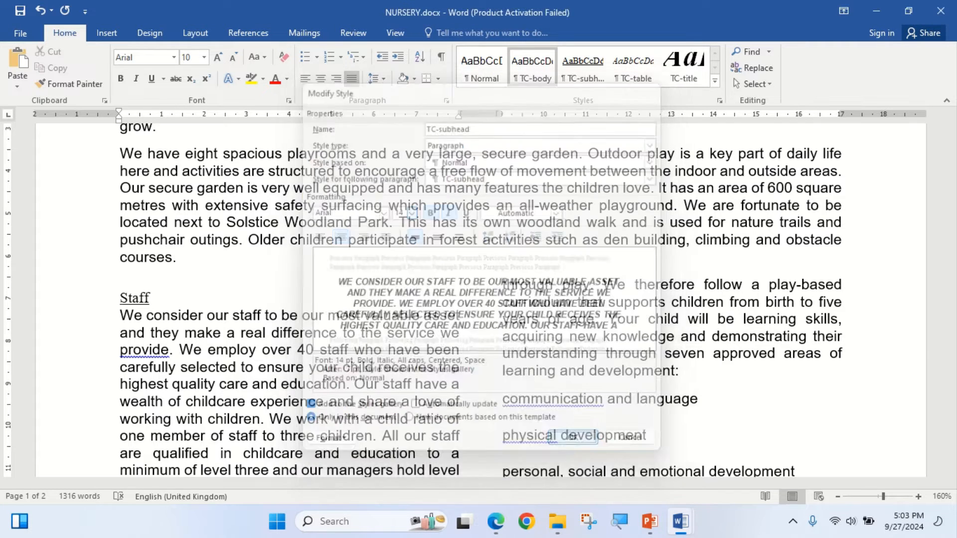
- Switch to EVIDENCE0001.docx and paste the TC-subhead settings screenshot under "Step 6 evidence:"
click(496, 521)
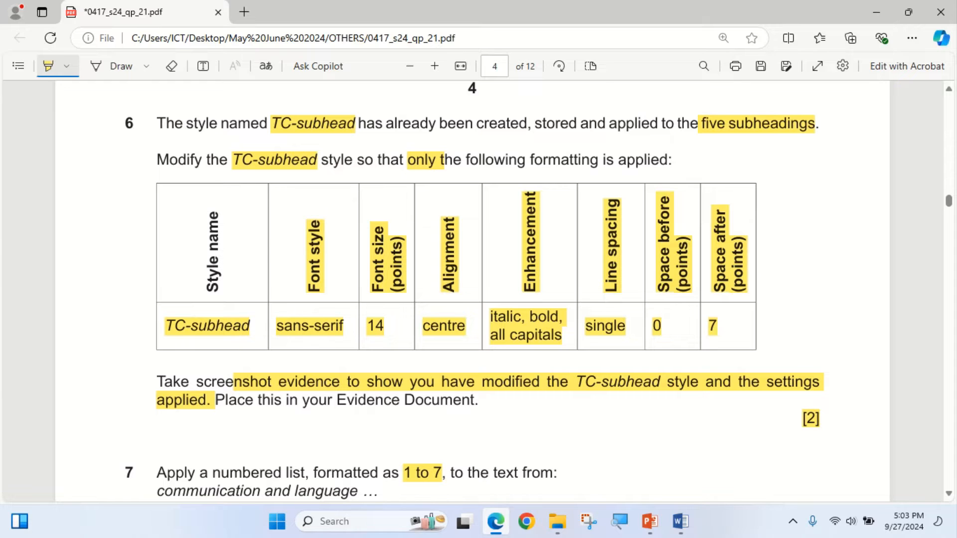
click(495, 521)
mouse_move(680, 521)
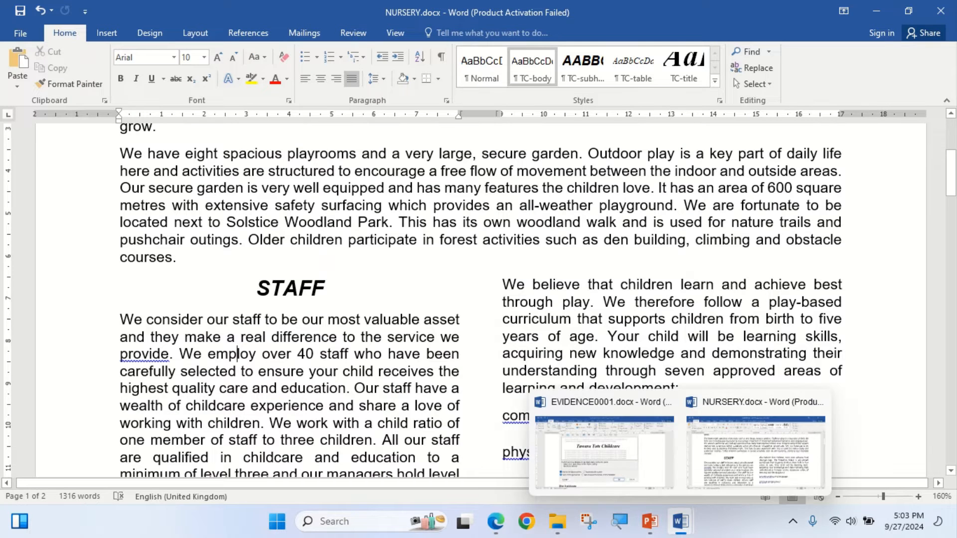
click(604, 451)
scroll(604, 349, down, 4)
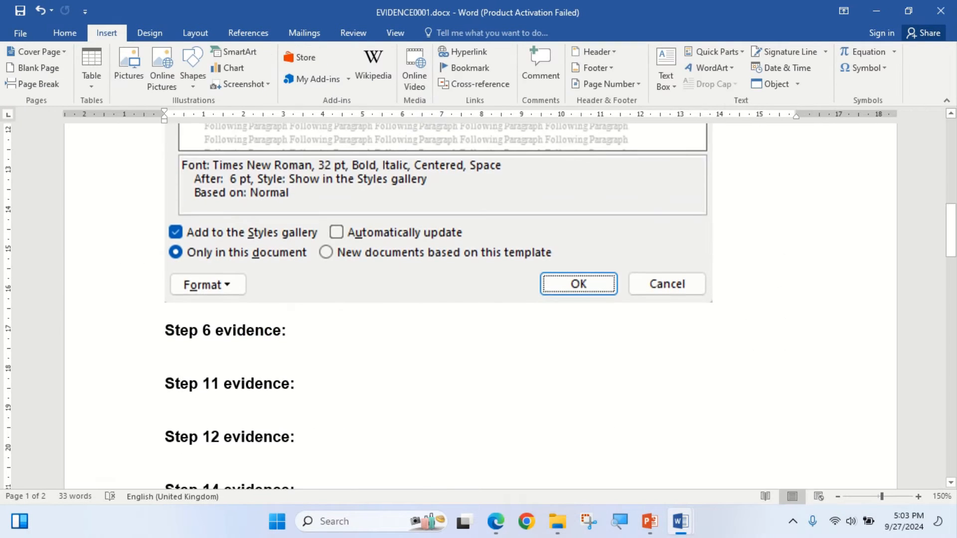
click(65, 32)
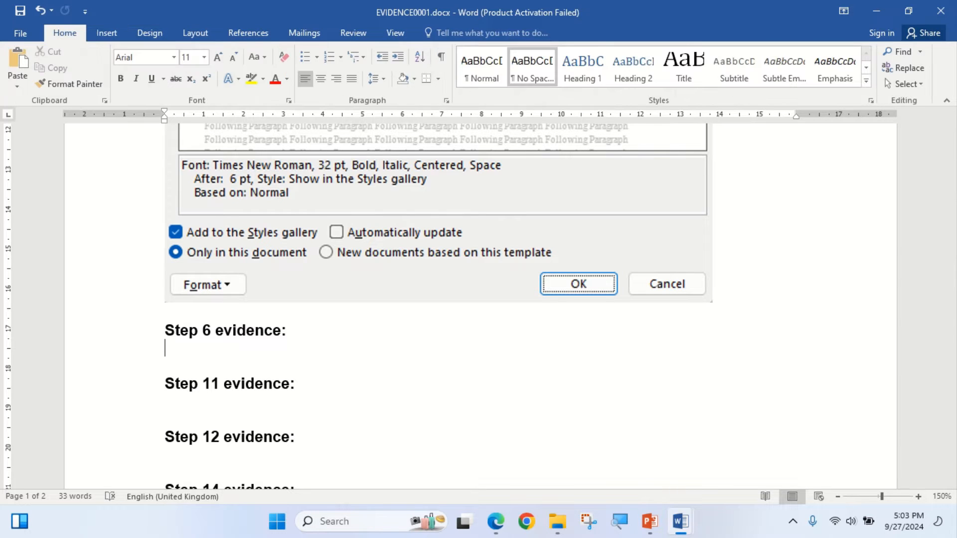
click(17, 62)
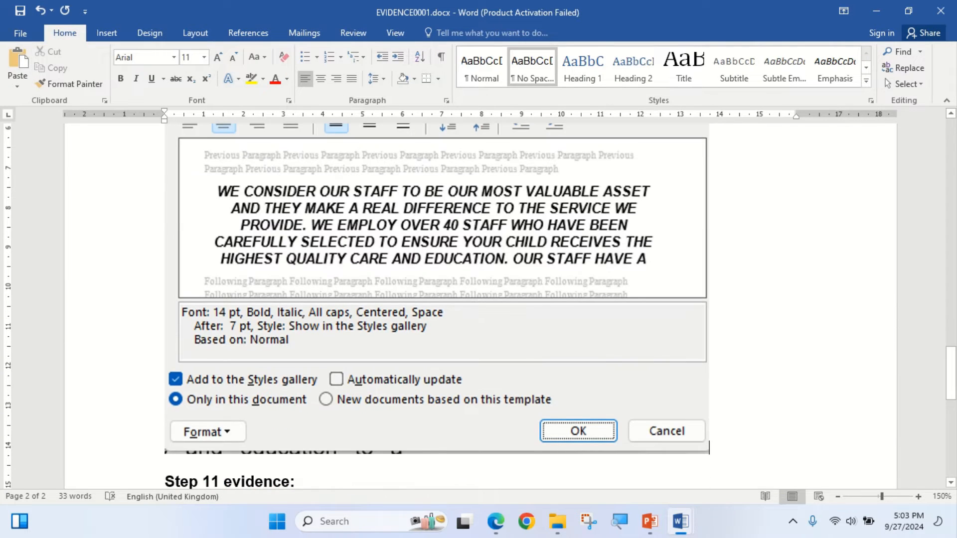
- Return to NURSERY.docx and check the TC-subhead formatting on the Staff and Catering subheadings against step 6
click(496, 521)
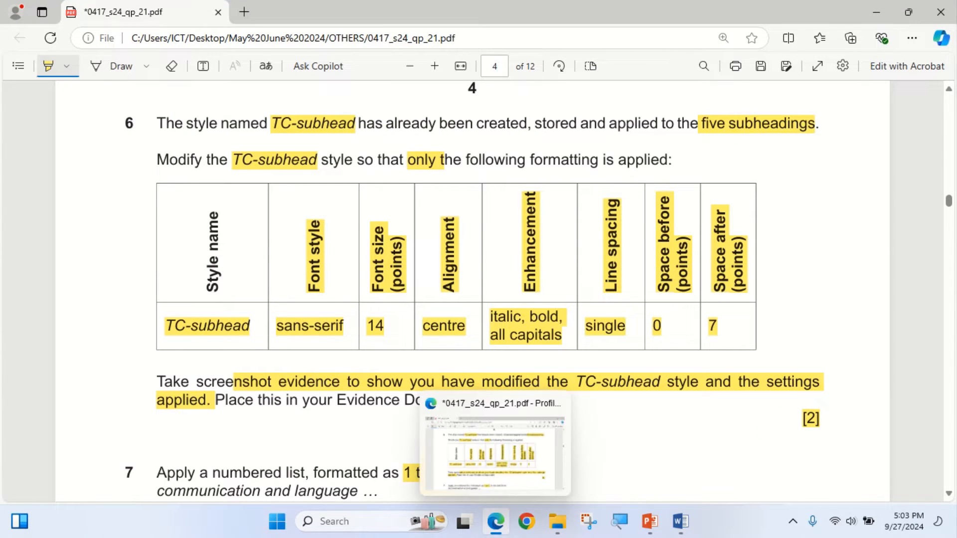
mouse_move(680, 521)
click(874, 456)
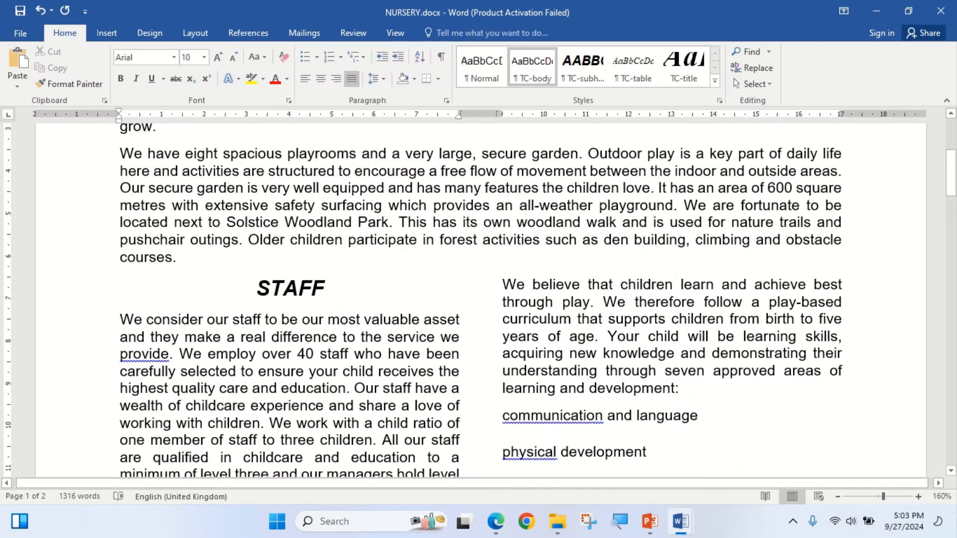
click(299, 289)
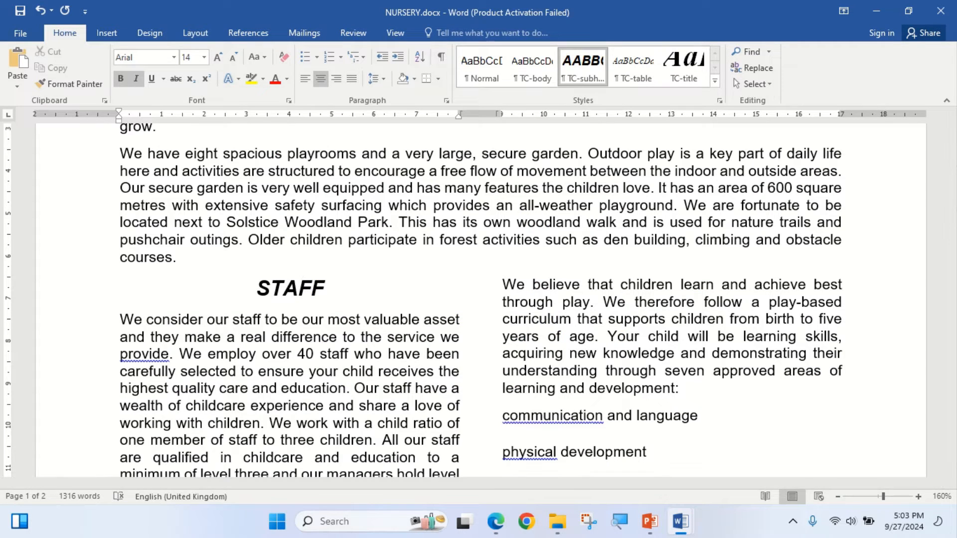
scroll(478, 299, down, 10)
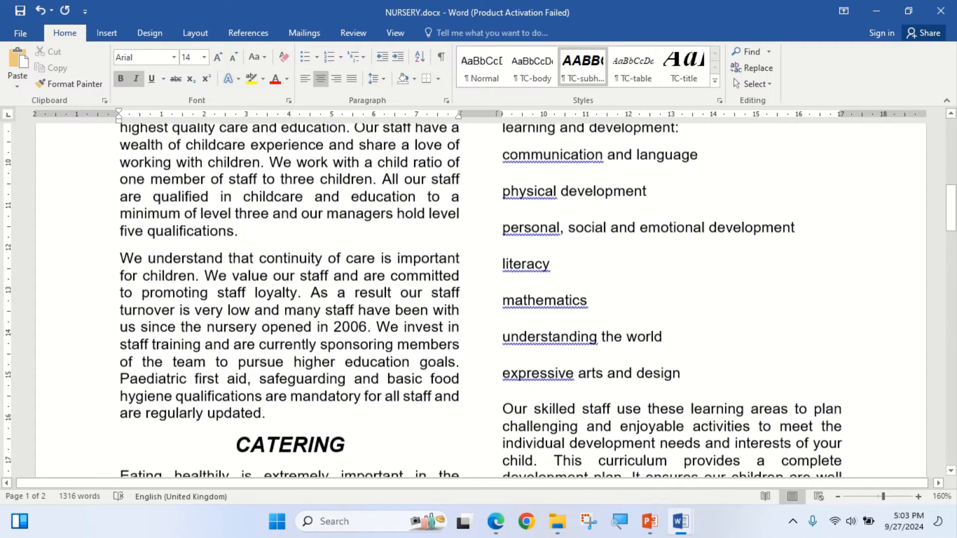
scroll(478, 299, up, 10)
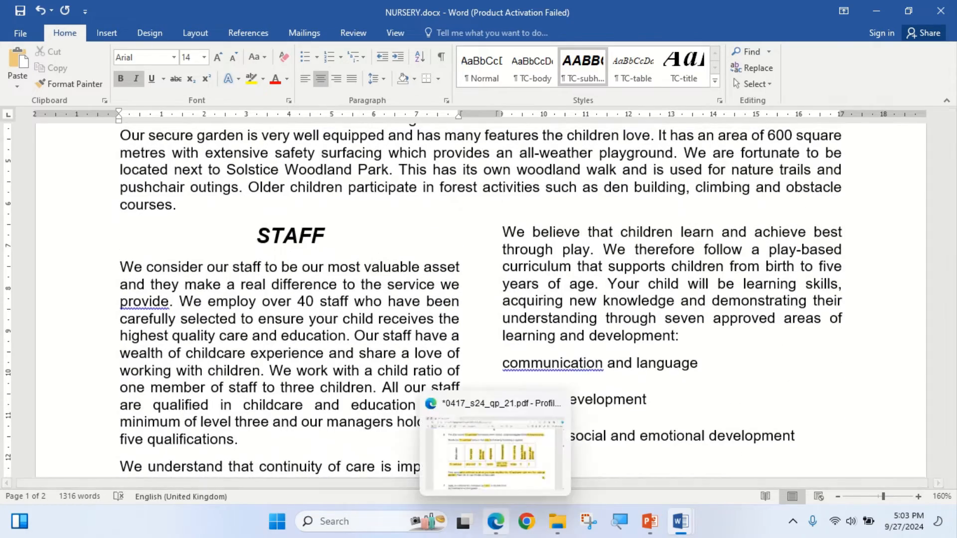
- Bring step 7 of the exam paper into view and highlight "Apply a numbered list"
click(496, 521)
scroll(478, 299, down, 5)
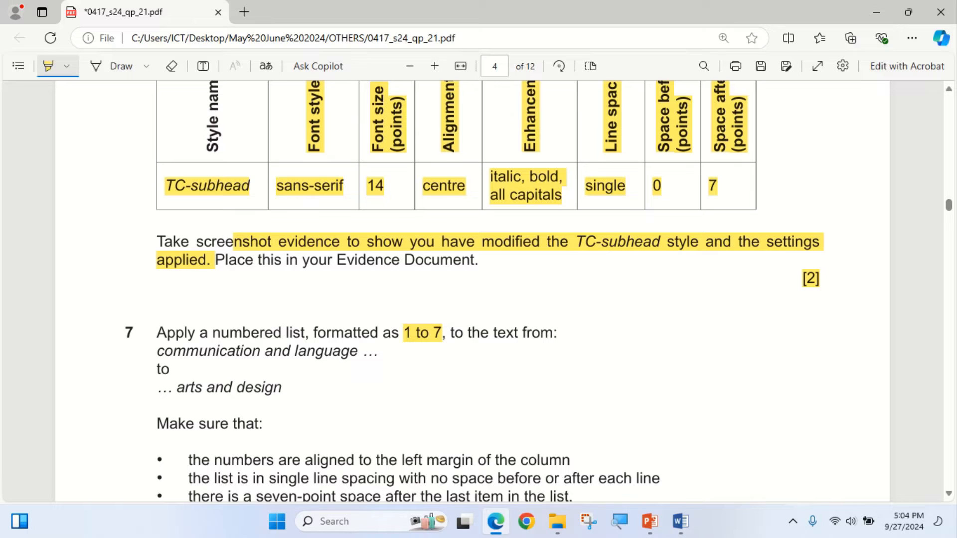
drag(157, 333, 302, 333)
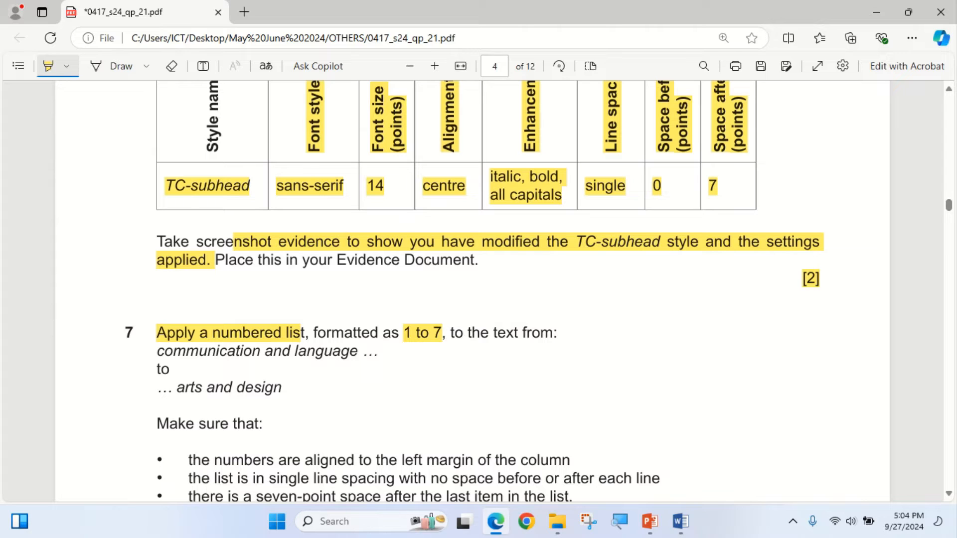
- Highlight the step 7 text range in the exam paper, and select the lines "communication and language" through "expressive arts and design" in NURSERY.docx
drag(156, 350, 282, 387)
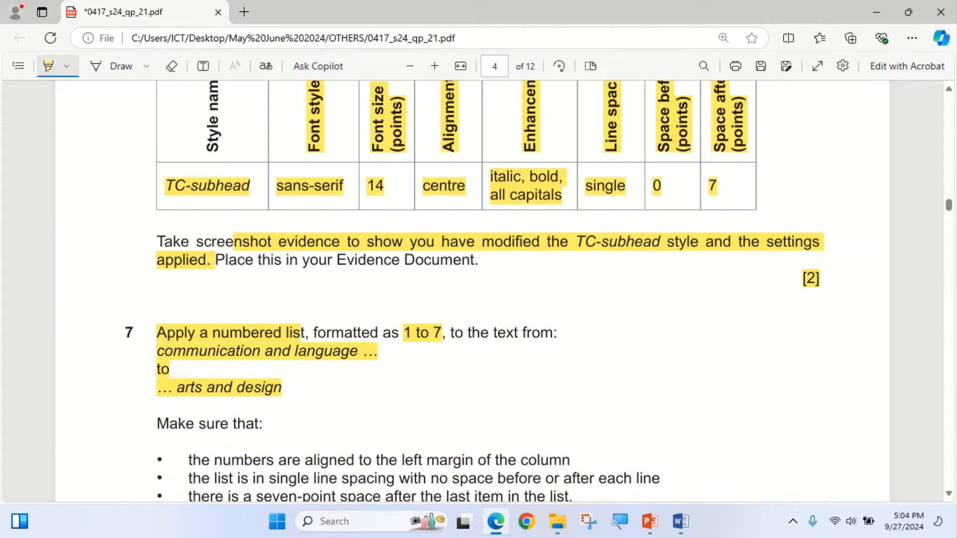
key(alt+Tab)
scroll(478, 299, down, 5)
drag(502, 205, 683, 426)
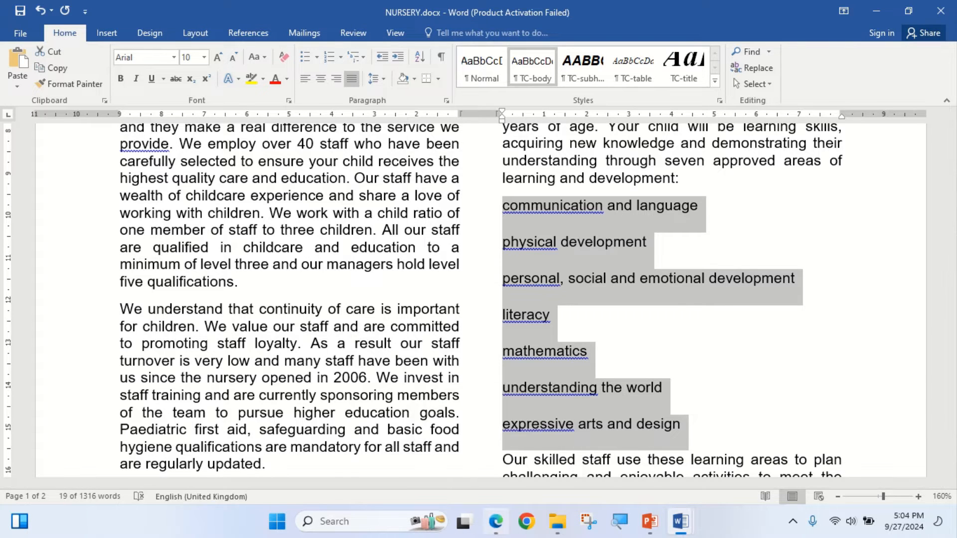
click(496, 521)
click(496, 521)
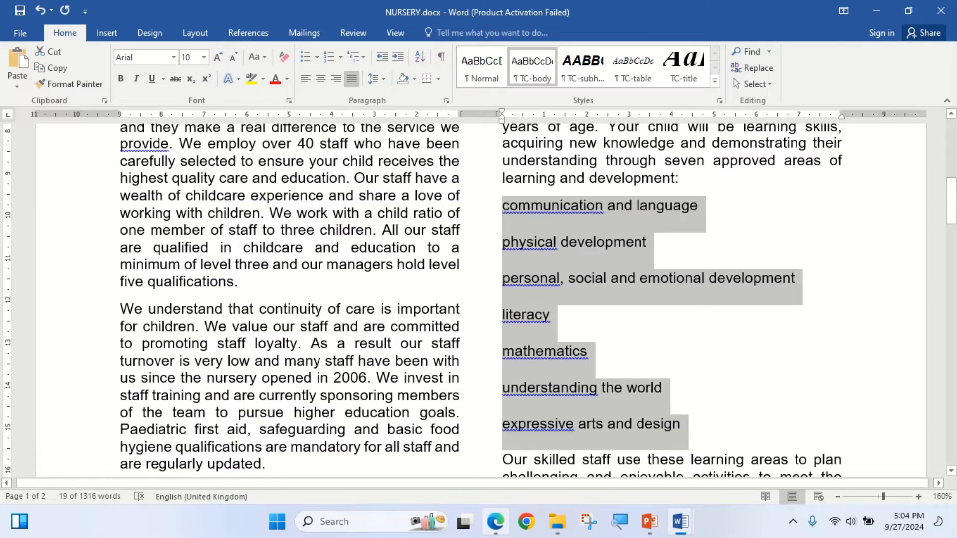
click(569, 388)
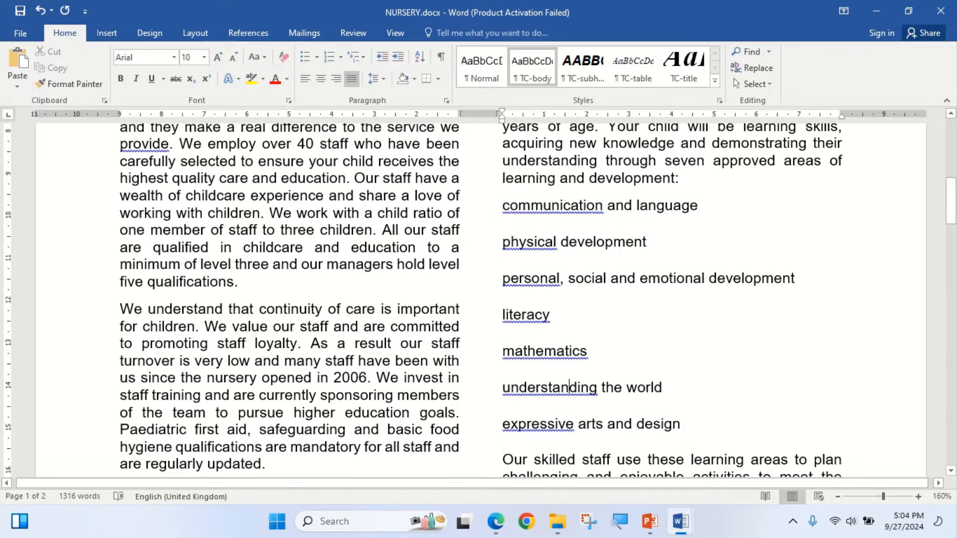
drag(502, 205, 679, 426)
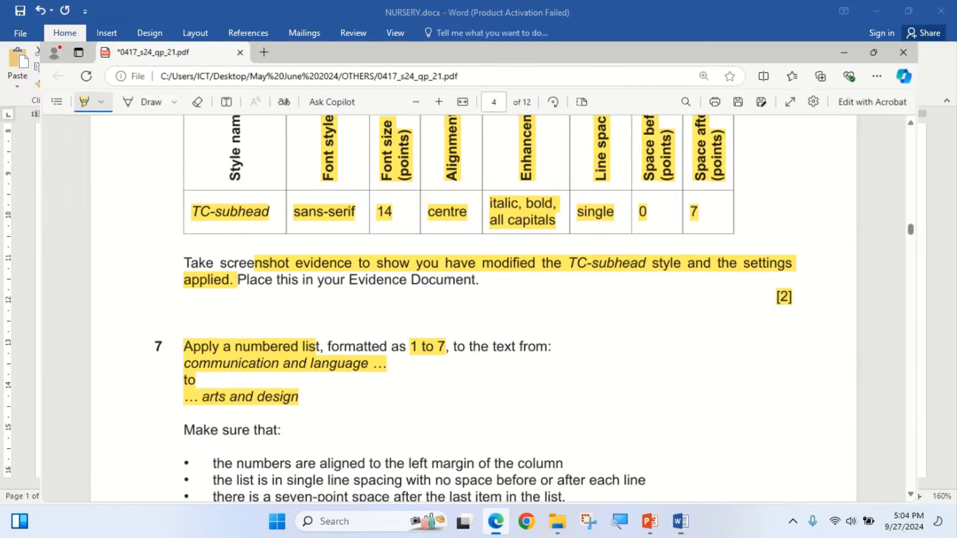
- Check step 7 in the exam paper and apply the 1., 2., 3. numbering format to the selected learning-area lines in NURSERY.docx
click(496, 521)
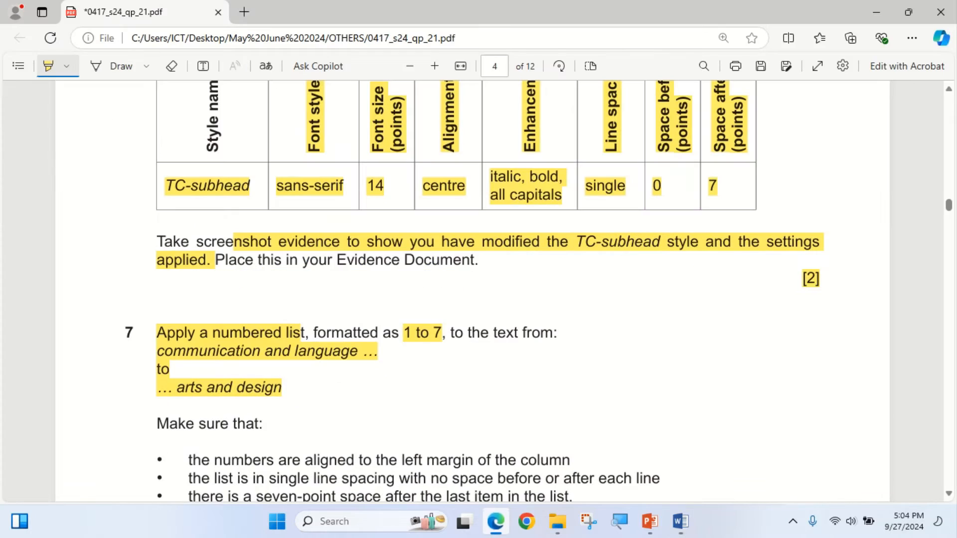
scroll(473, 289, down, 1)
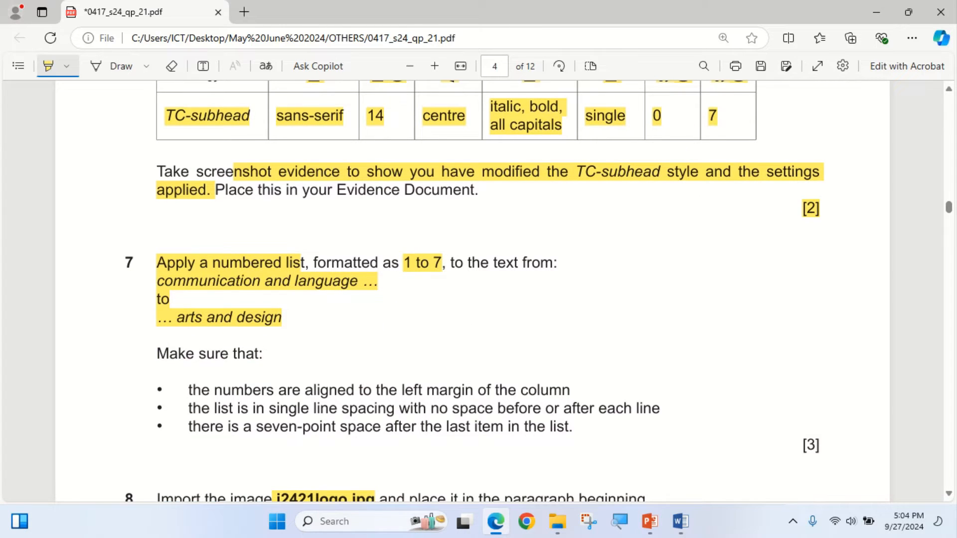
click(680, 521)
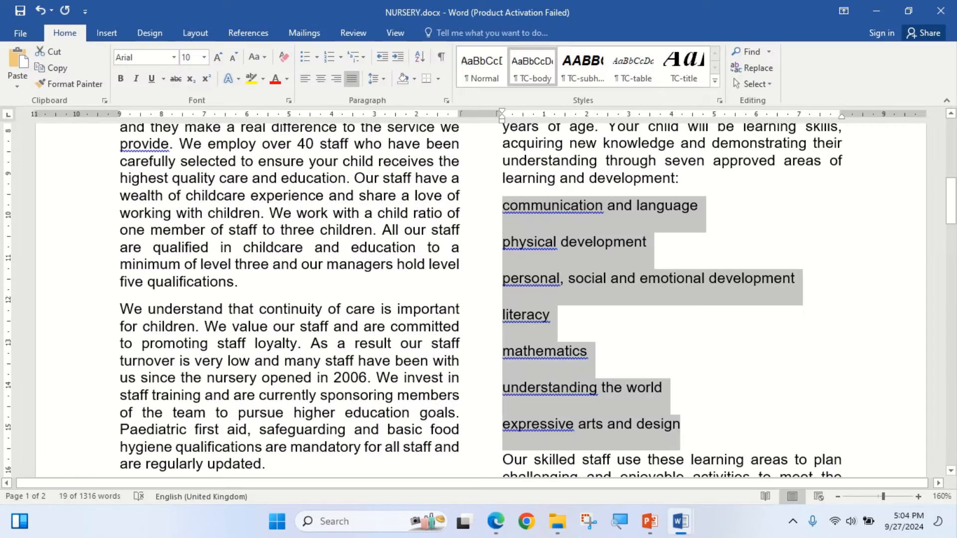
click(340, 57)
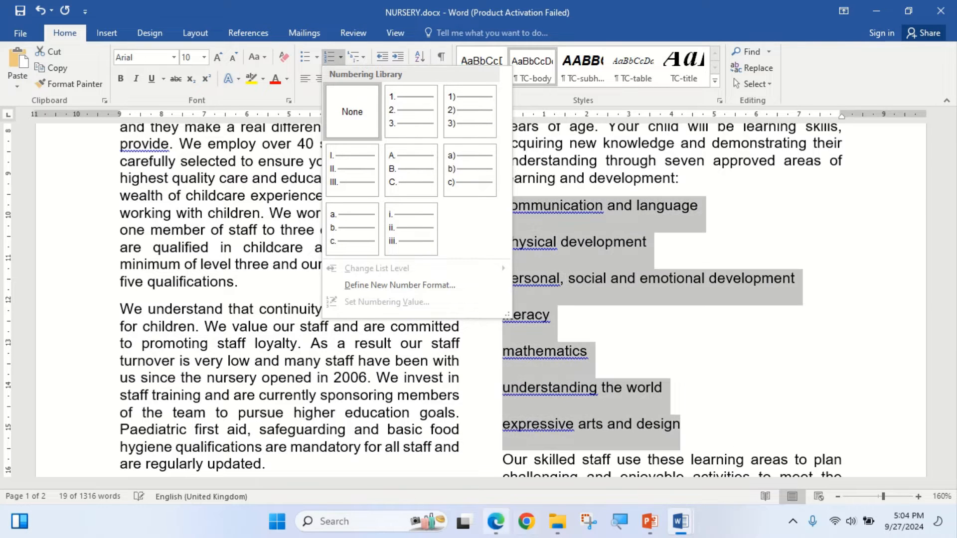
click(495, 521)
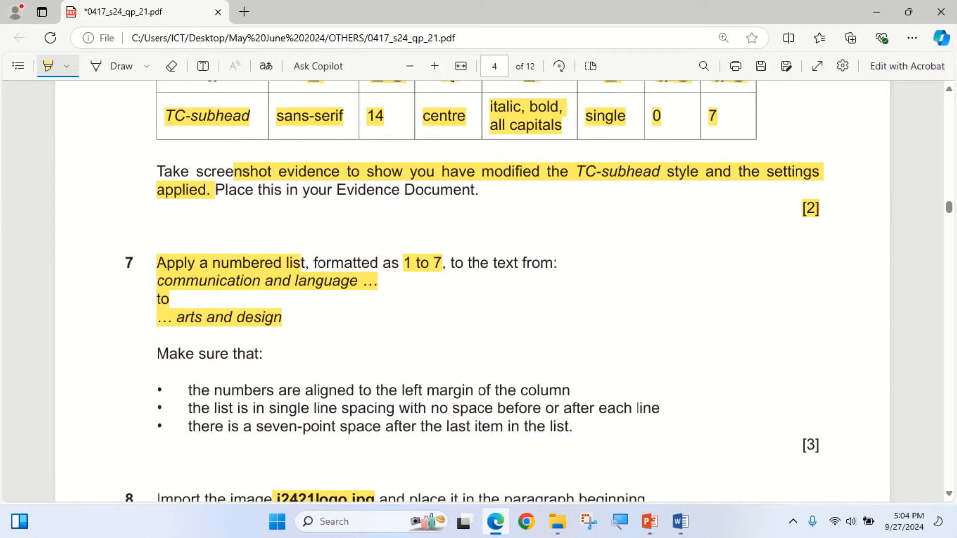
click(496, 521)
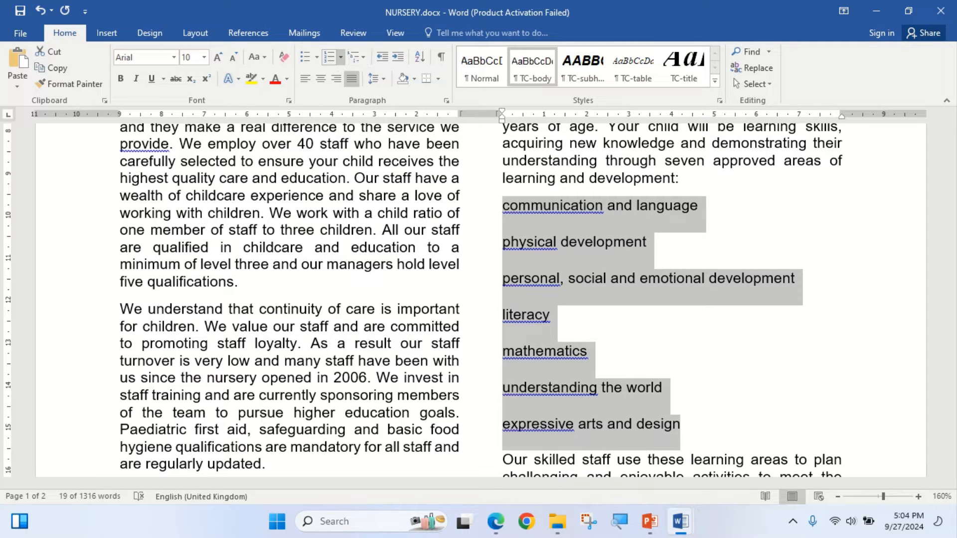
click(340, 57)
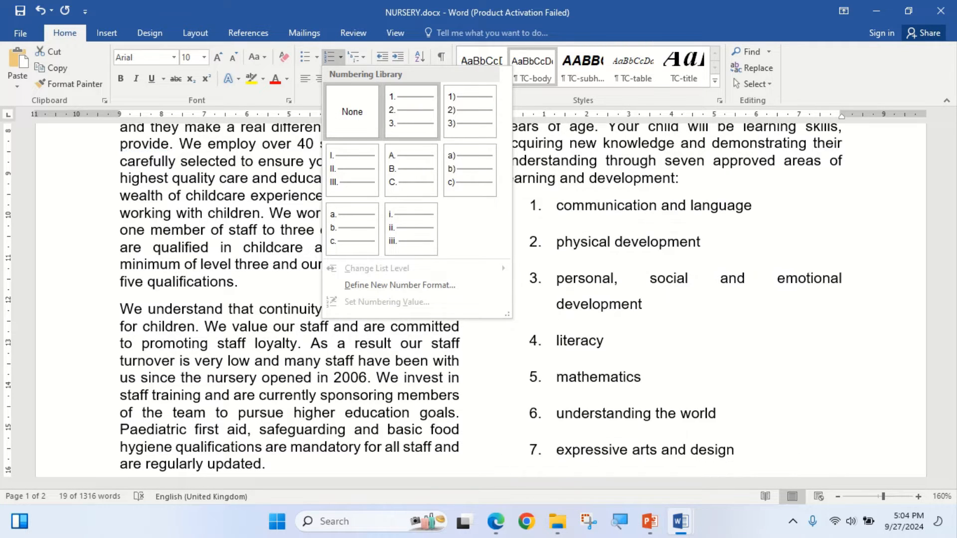
click(411, 112)
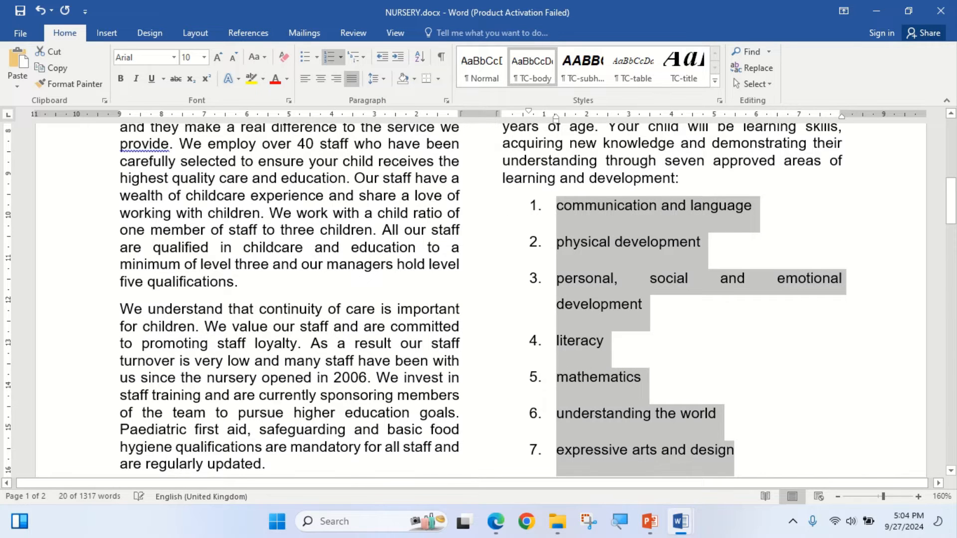
scroll(673, 298, down, 2)
scroll(673, 299, down, 1)
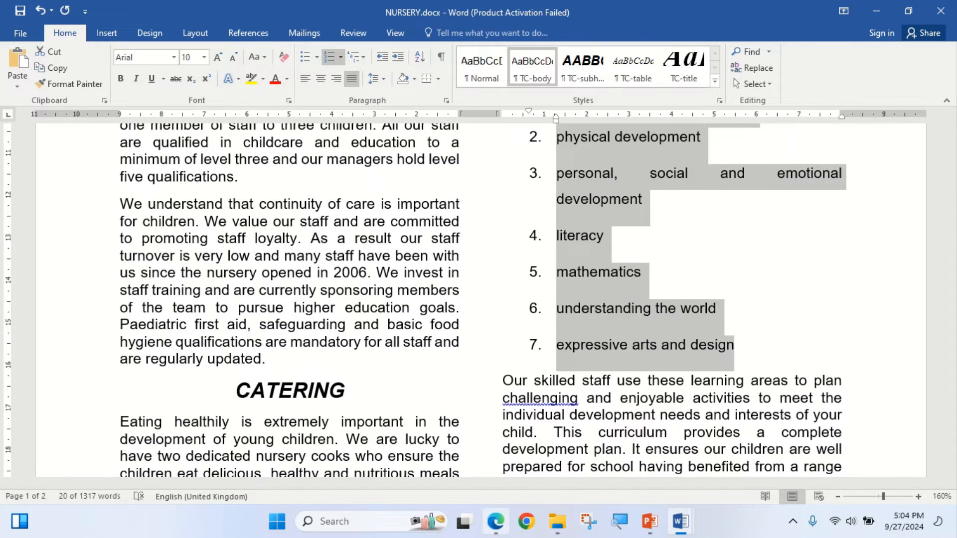
- Return to the exam paper and highlight "left margin of the column" and "no space before or after each line" in step 7's requirements
click(495, 521)
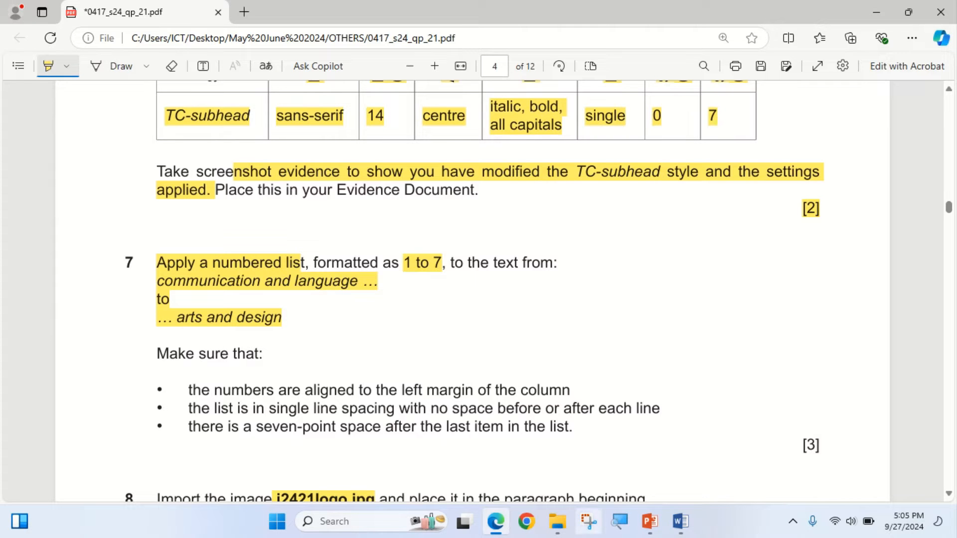
click(495, 522)
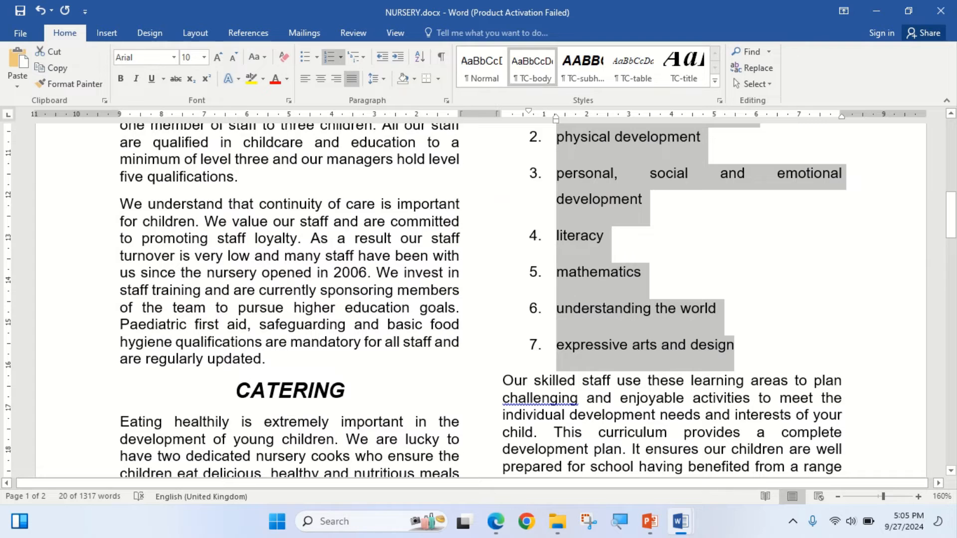
click(495, 522)
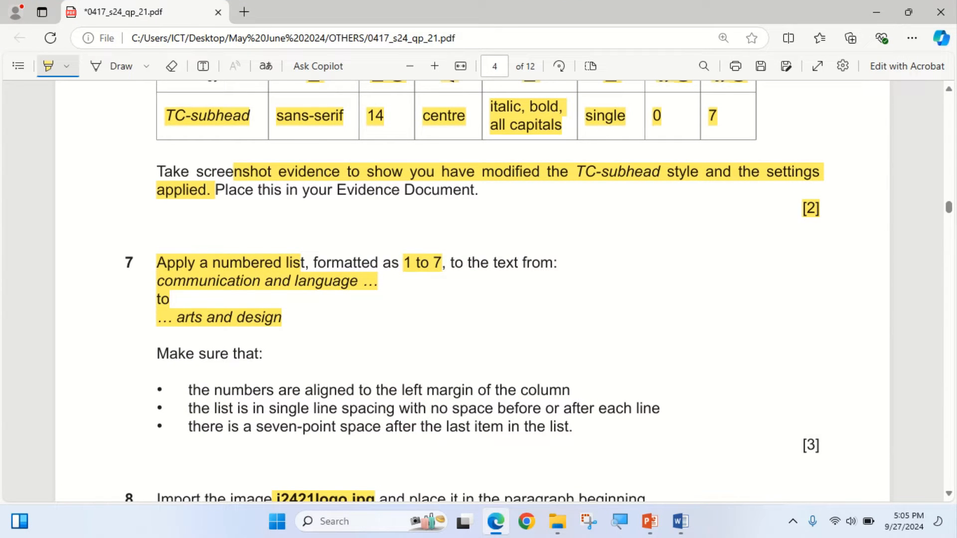
drag(427, 408, 652, 408)
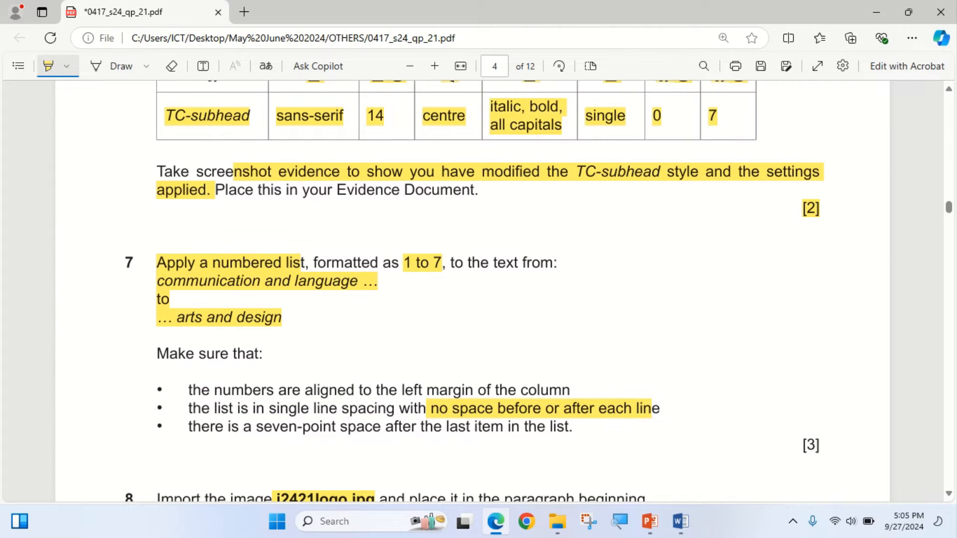
drag(388, 389, 571, 390)
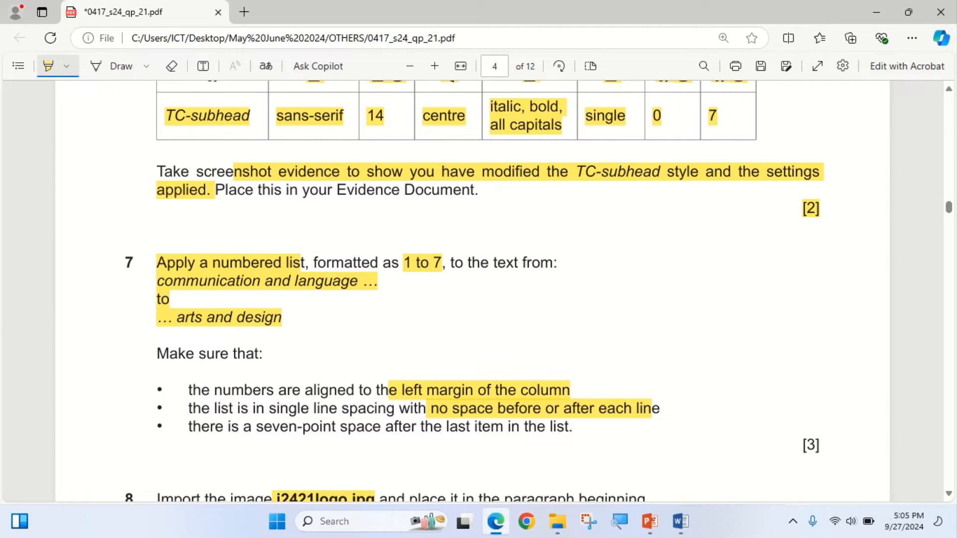
- Switch to NURSERY.docx and set the numbered list's paragraph spacing after to 0 pt, checking it against step 7 of the exam paper
key(alt+Tab)
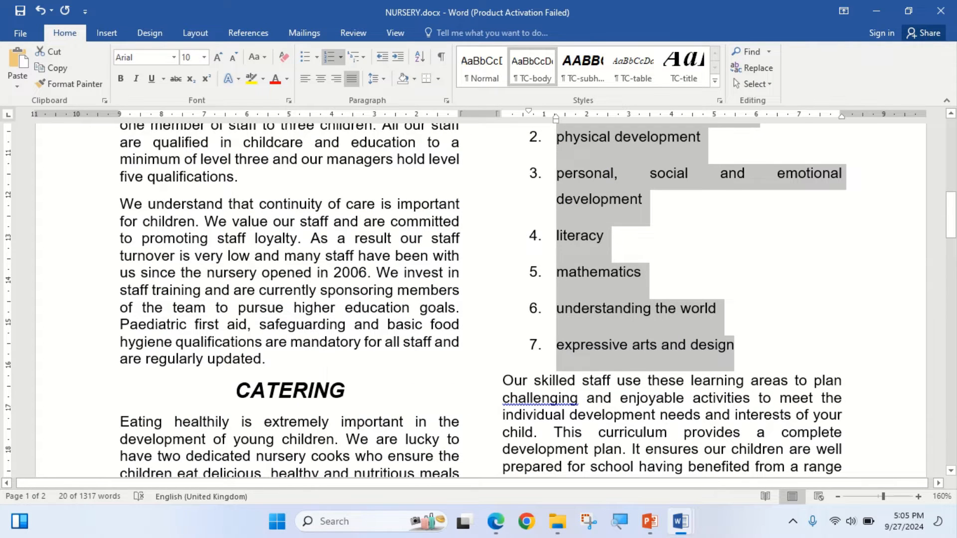
right_click(586, 213)
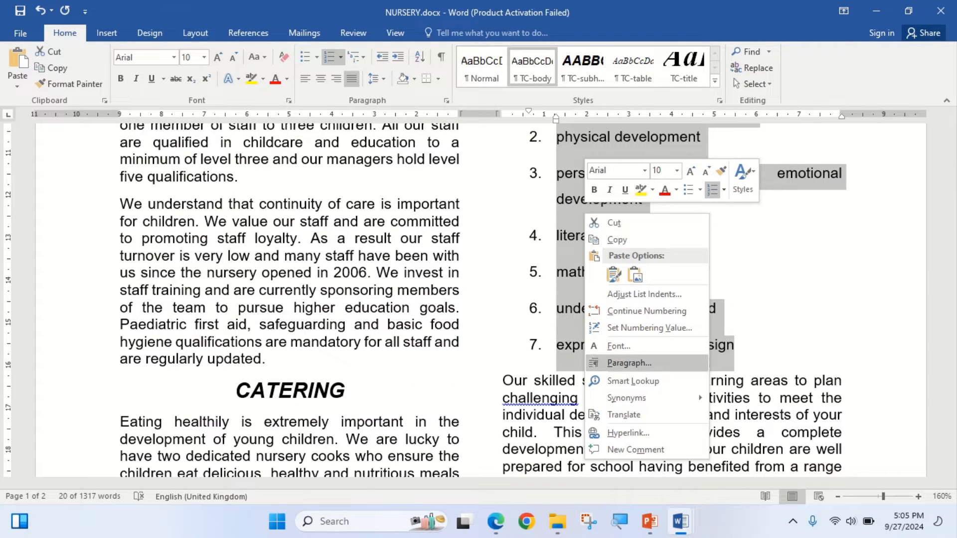
click(628, 363)
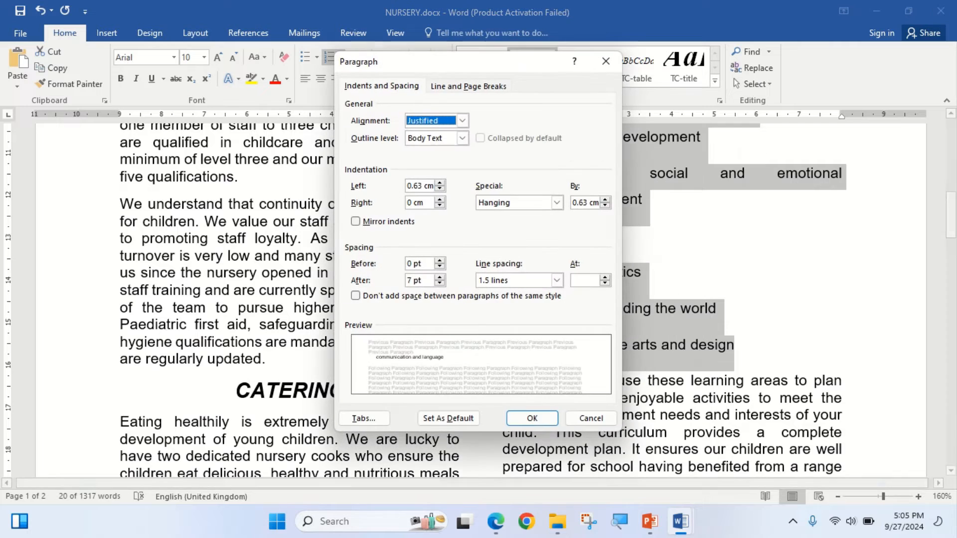
key(alt+Tab)
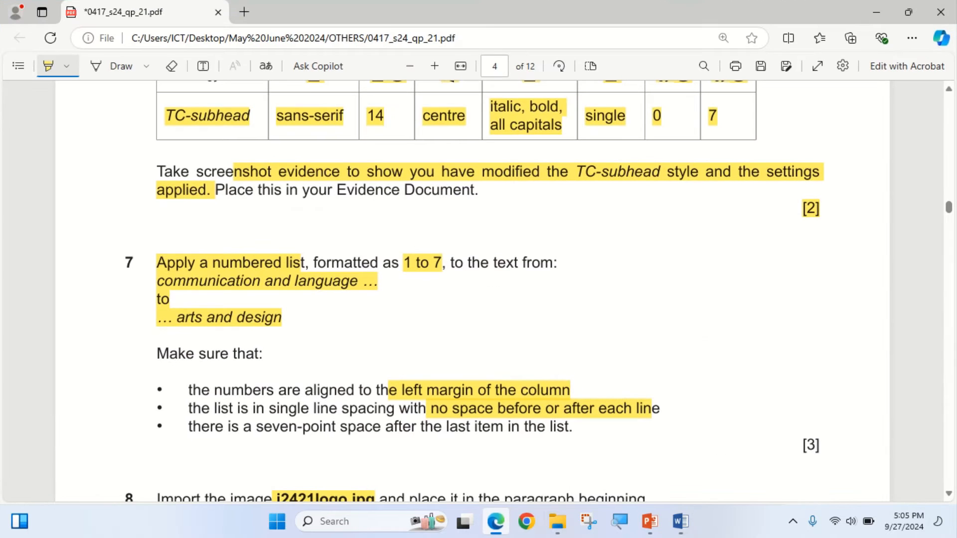
key(alt+Tab)
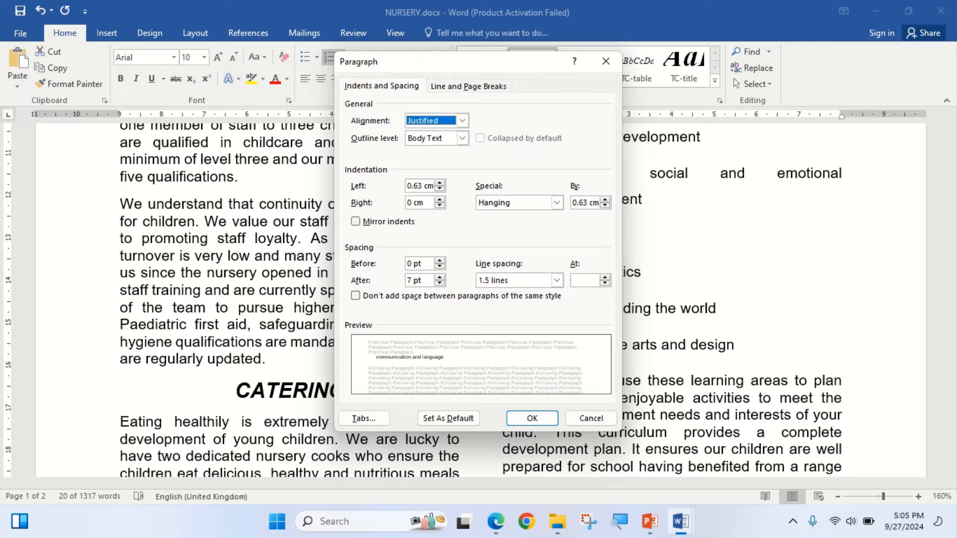
click(439, 283)
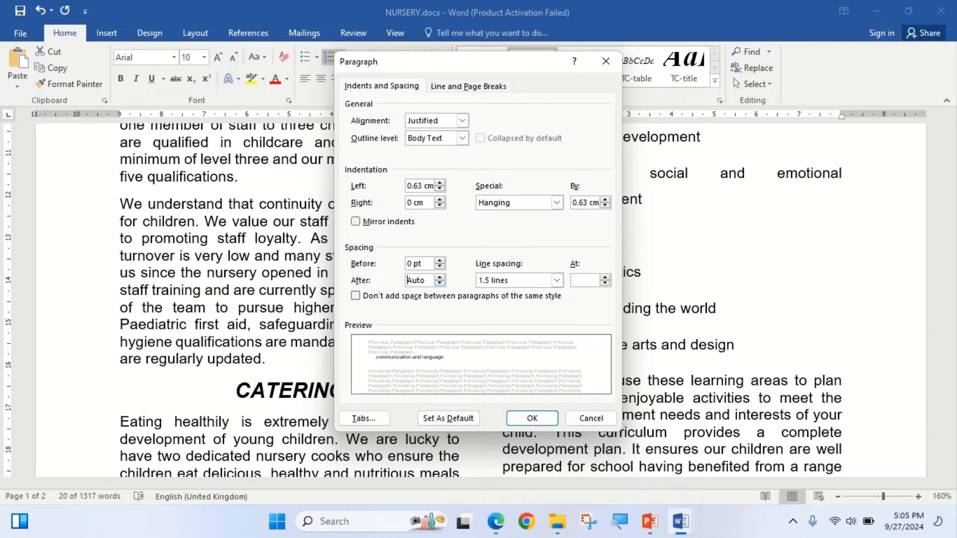
click(439, 277)
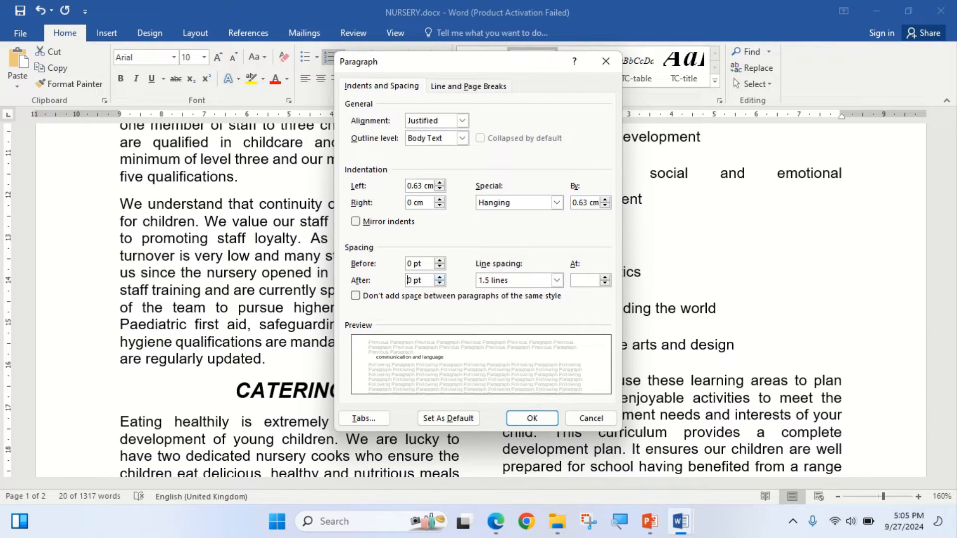
click(495, 521)
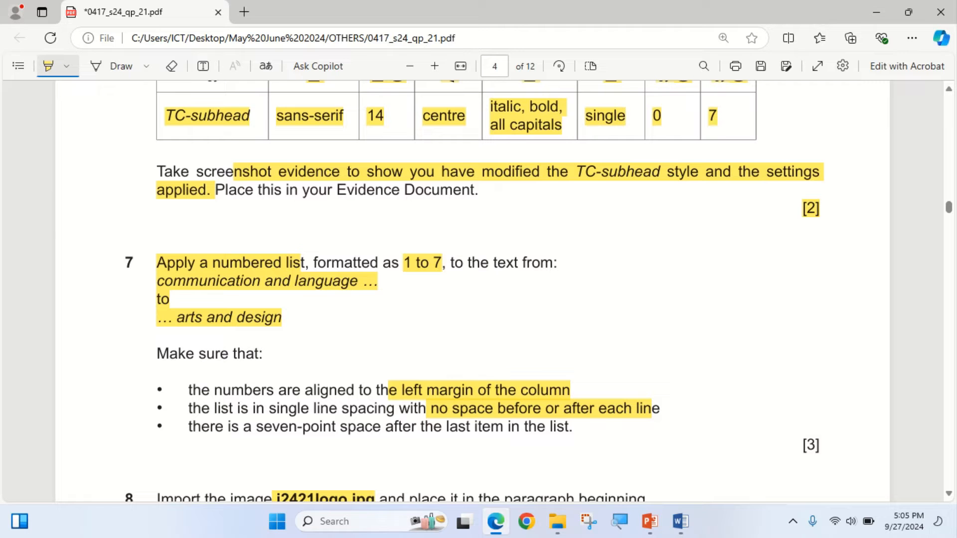
click(496, 521)
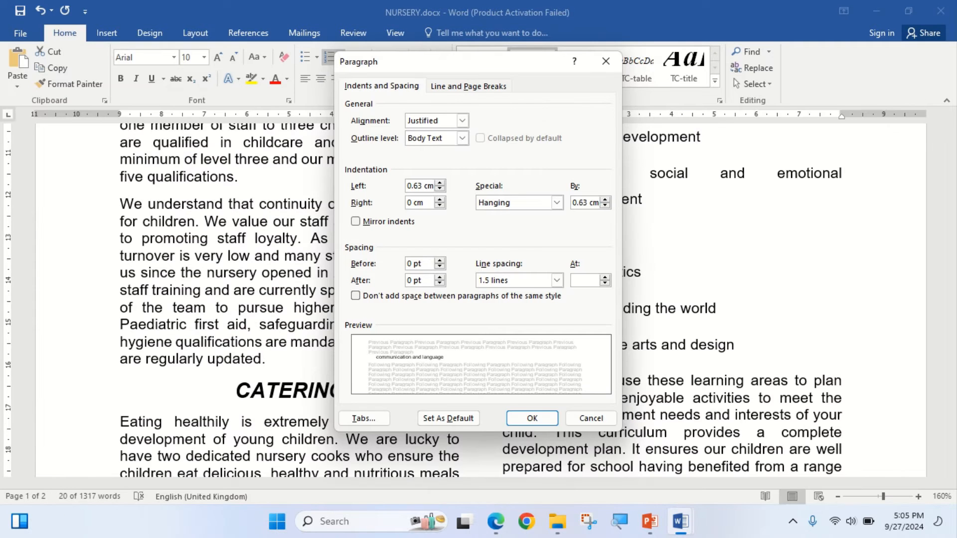
click(496, 521)
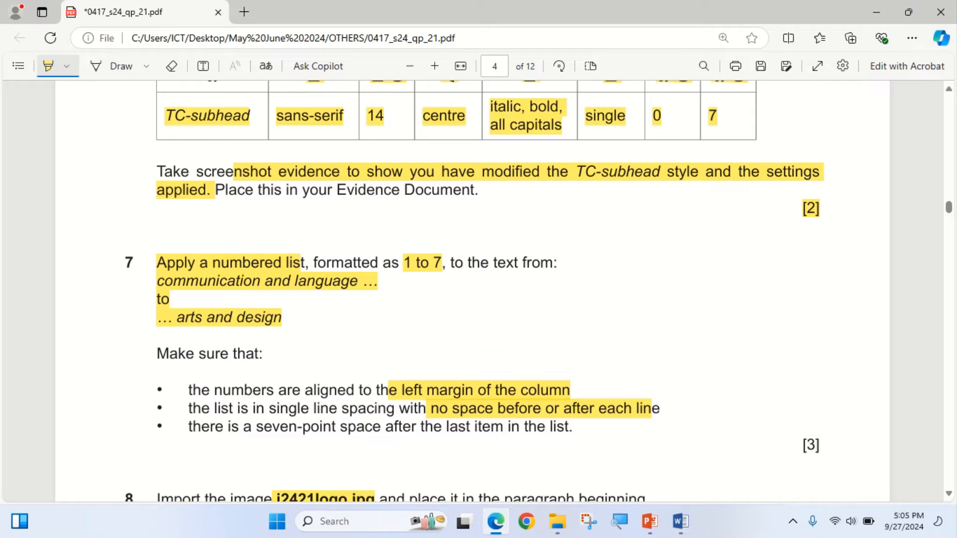
click(495, 521)
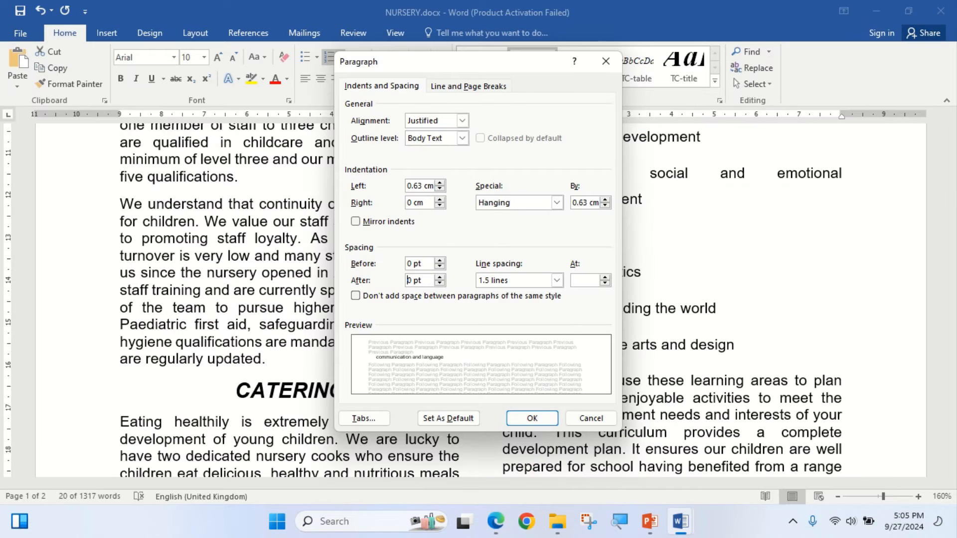
- Set the numbered list's line spacing to Single and apply the paragraph settings
click(556, 280)
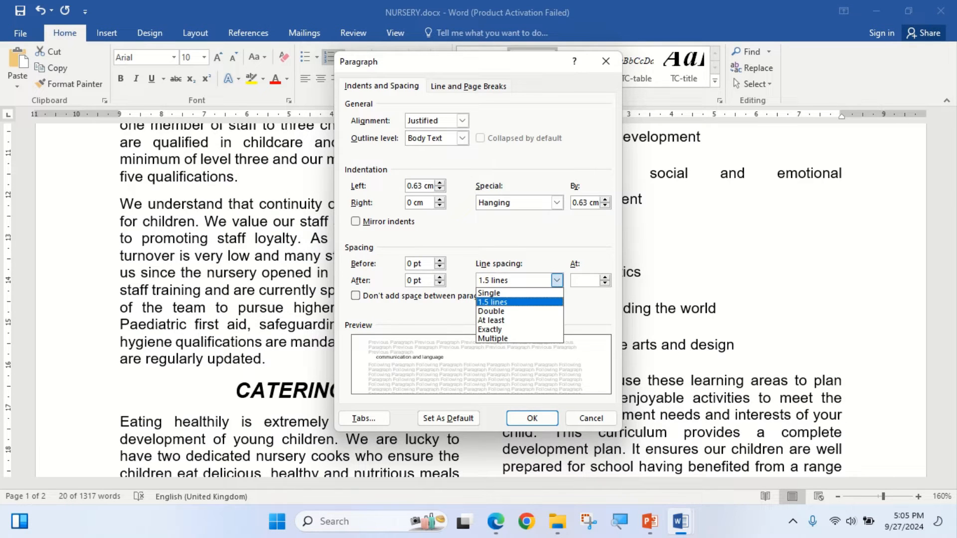
click(513, 293)
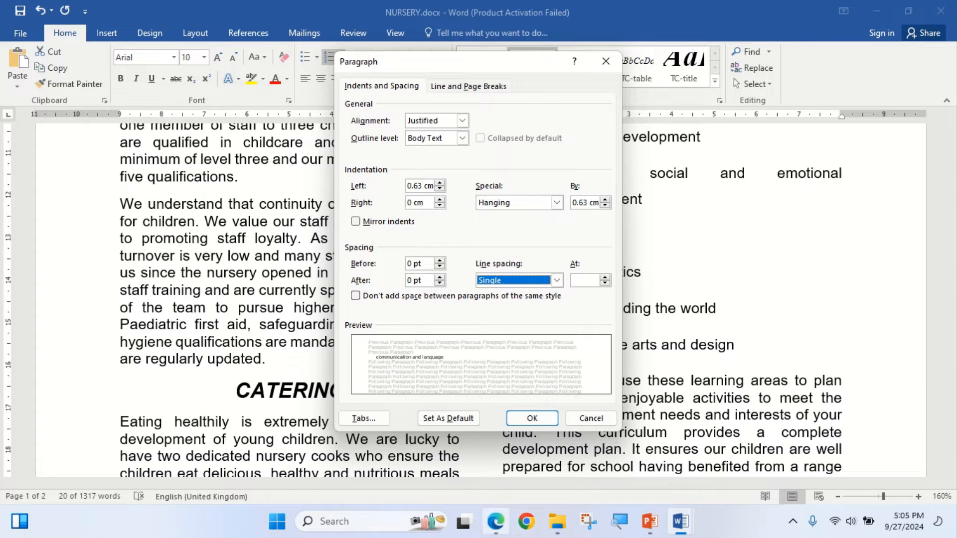
click(495, 521)
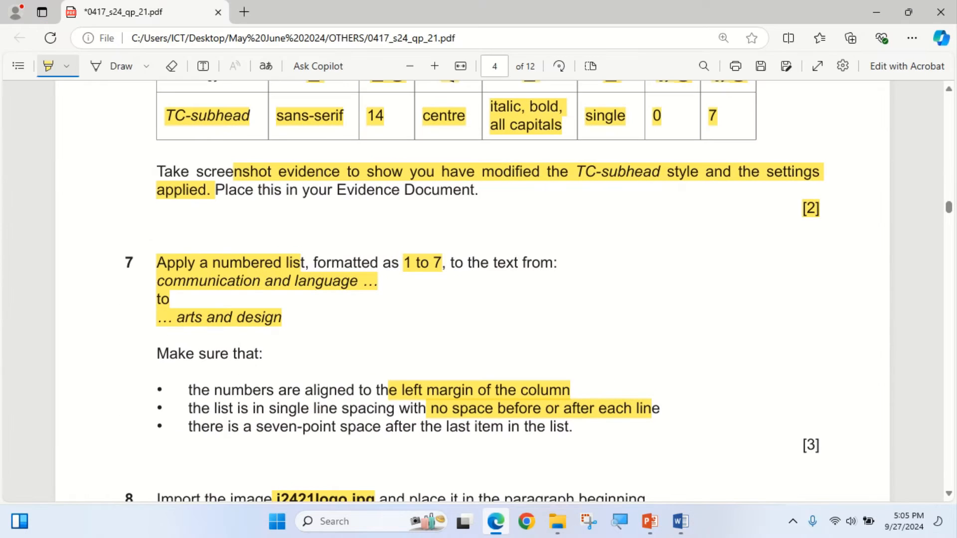
click(495, 521)
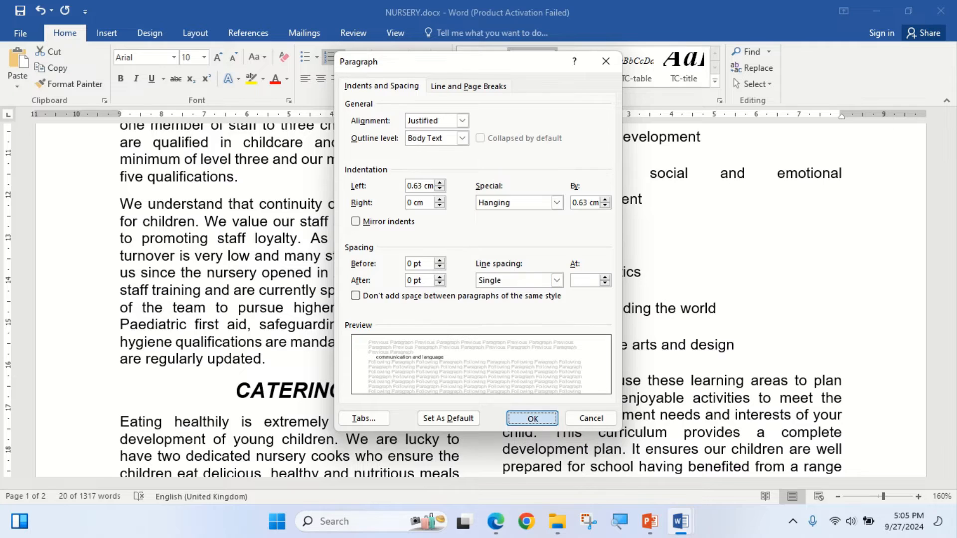
click(532, 418)
scroll(478, 299, up, 3)
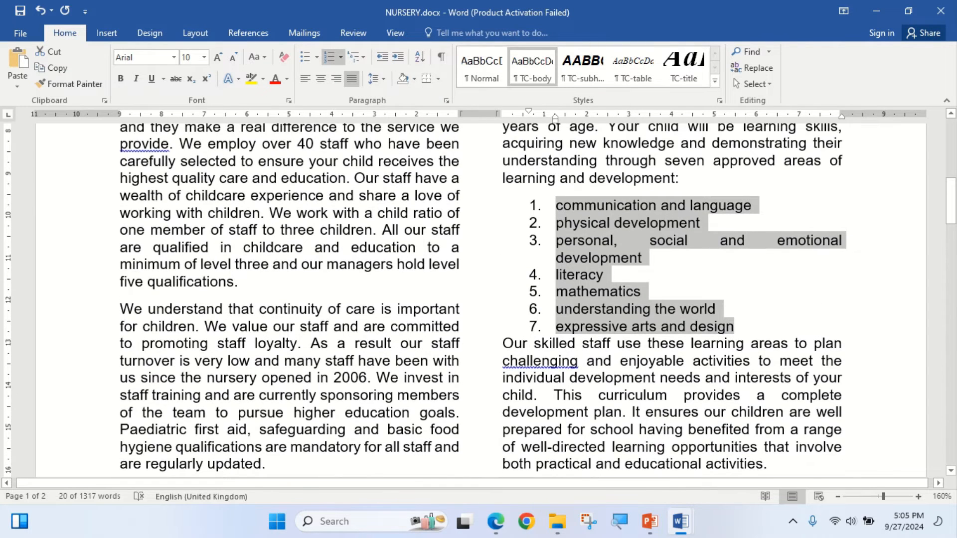
- Highlight "there is a seven-point space after the last item in the list" in step 7 of the exam paper and return to NURSERY.docx
click(496, 521)
drag(189, 427, 569, 427)
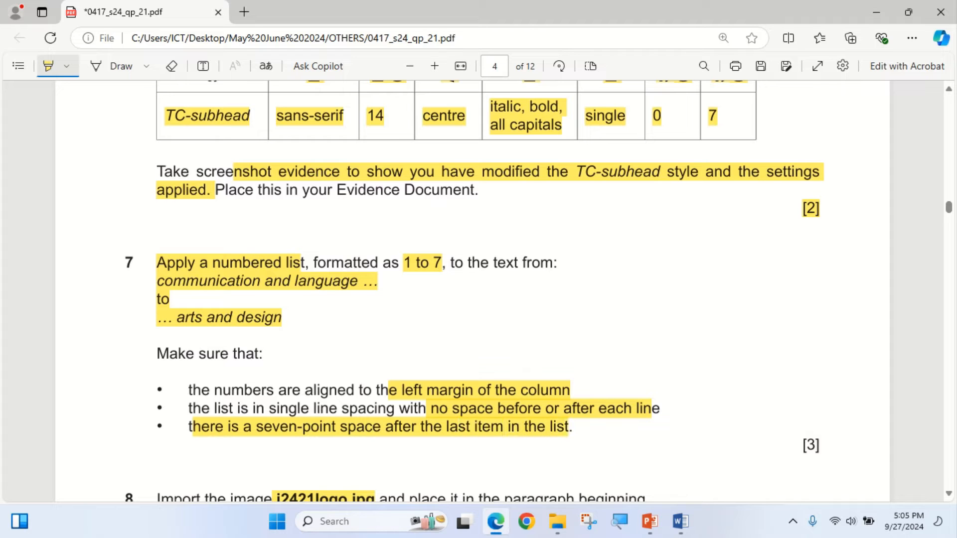
click(495, 521)
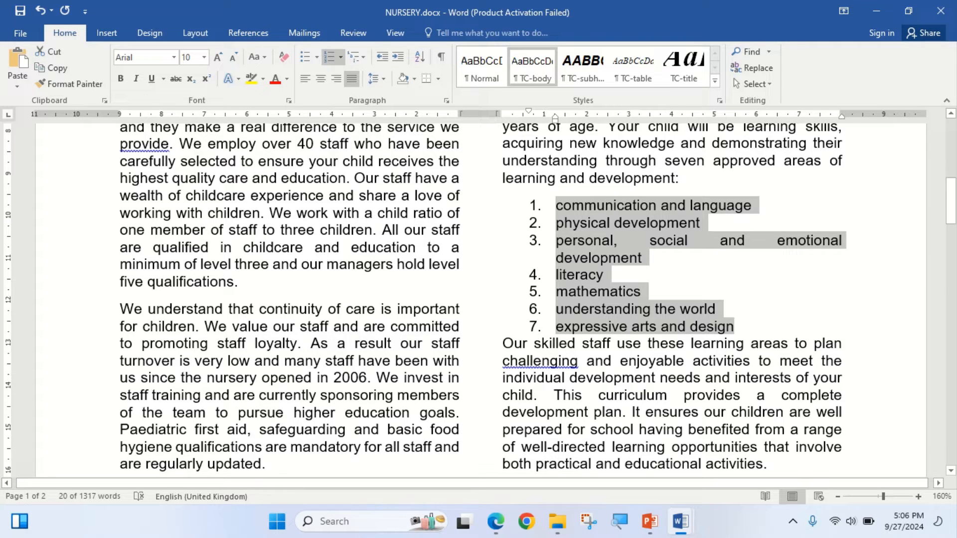
- Set the spacing before the paragraph beginning "Our skilled staff use these learning areas" to 7 pt
click(502, 343)
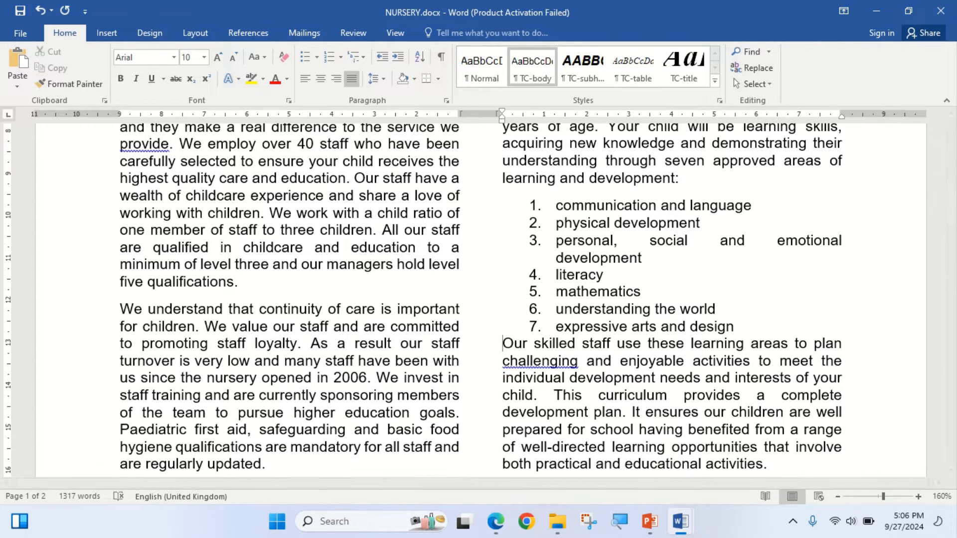
click(446, 100)
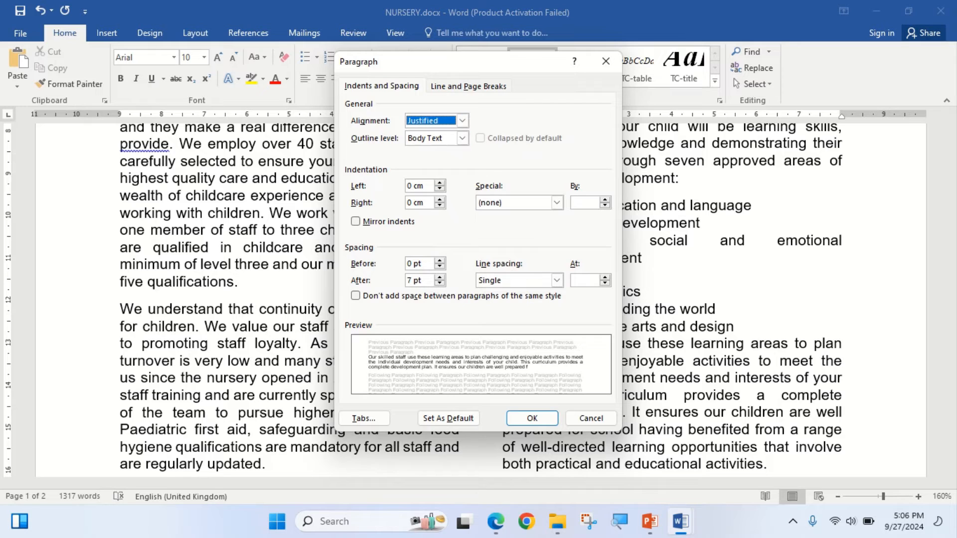
click(439, 260)
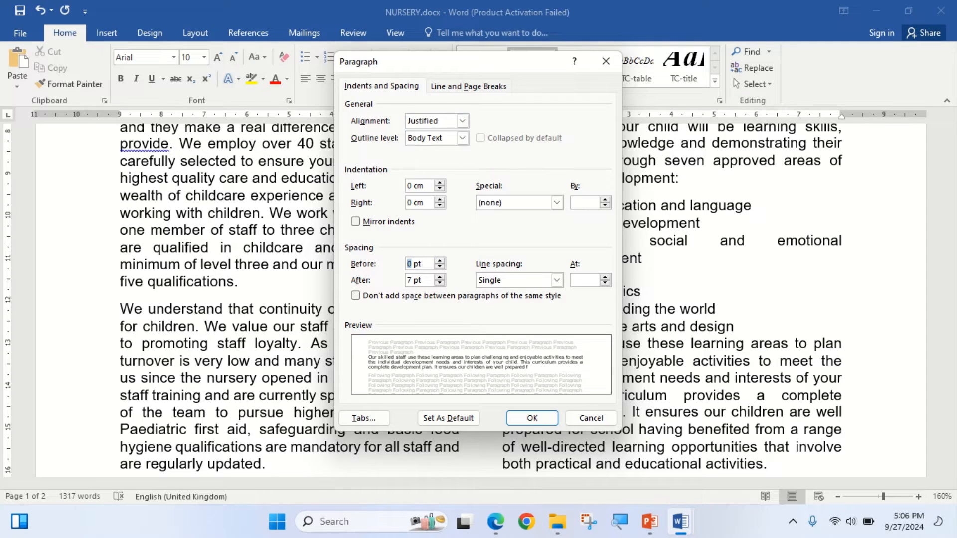
text(7)
click(532, 418)
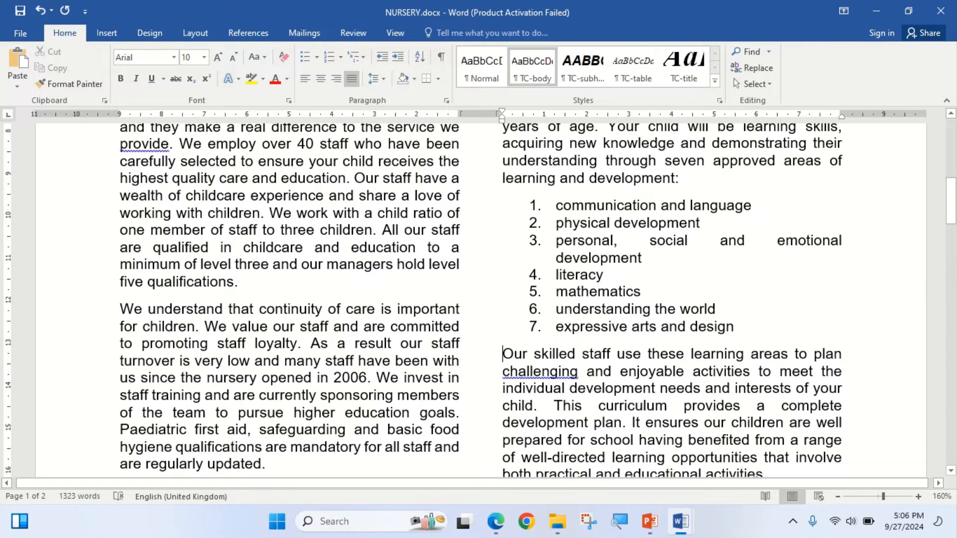
- Switch to the exam paper and highlight the [3] mark allocation for step 7
click(734, 327)
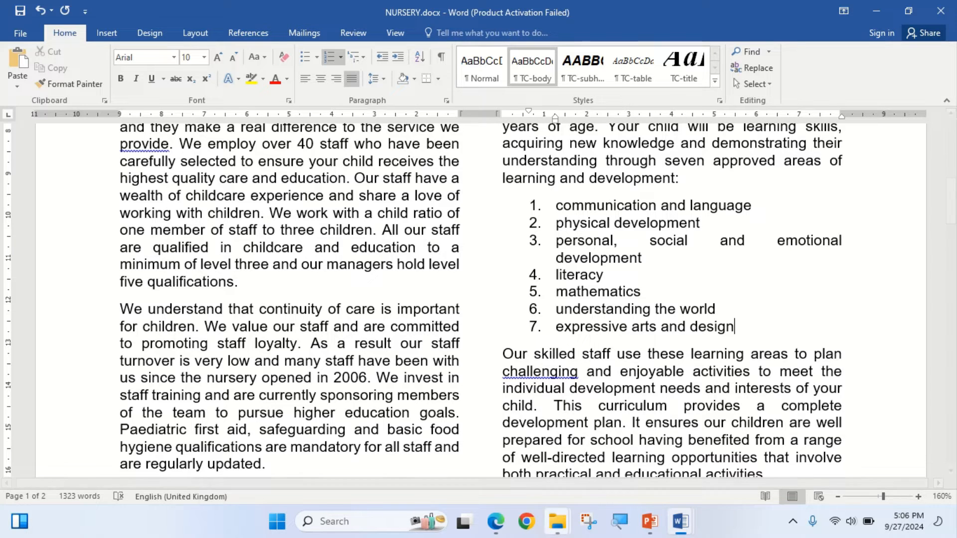
click(496, 521)
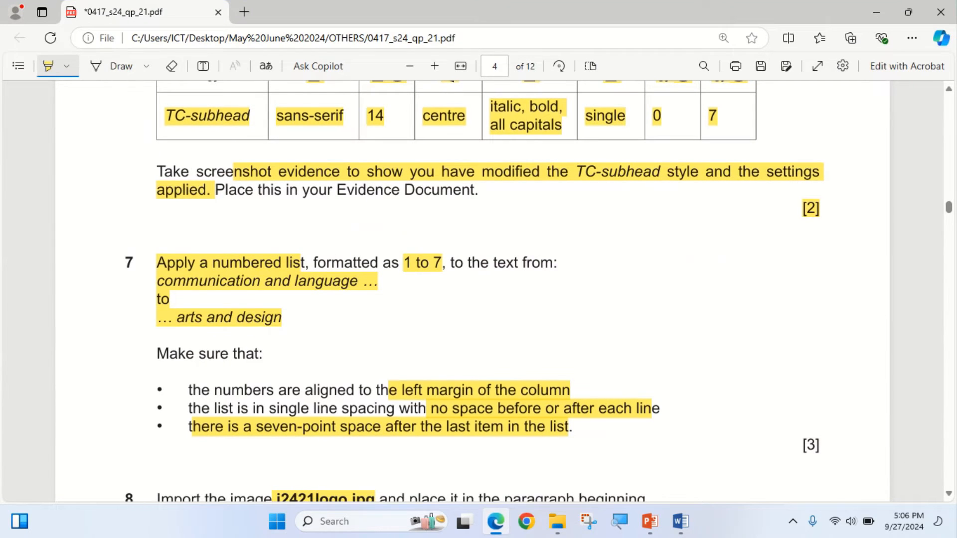
drag(801, 445, 819, 445)
- Turn off highlighting and copy the phrase "We have eight spacious playrooms" from step 8 of the exam paper
scroll(817, 444, down, 4)
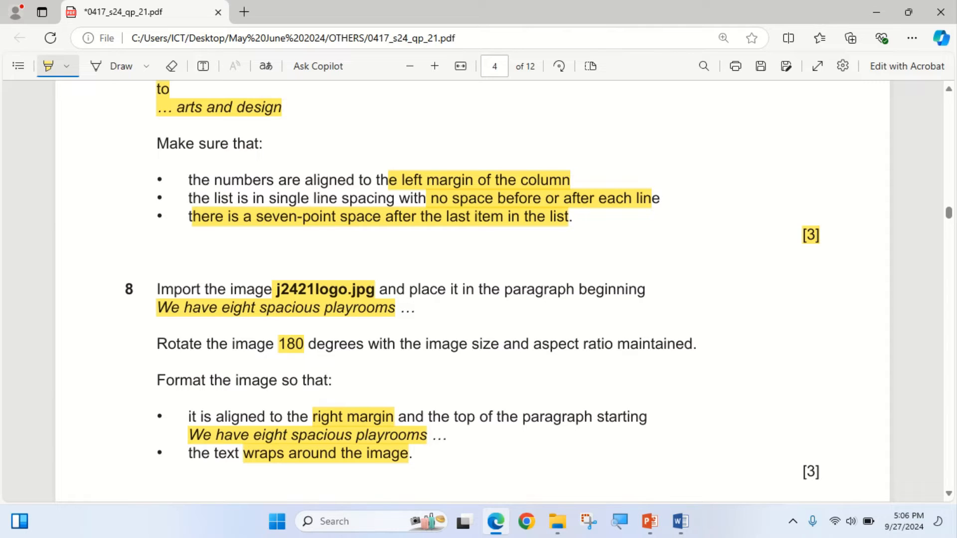
click(49, 65)
drag(157, 307, 396, 308)
key(ctrl+c)
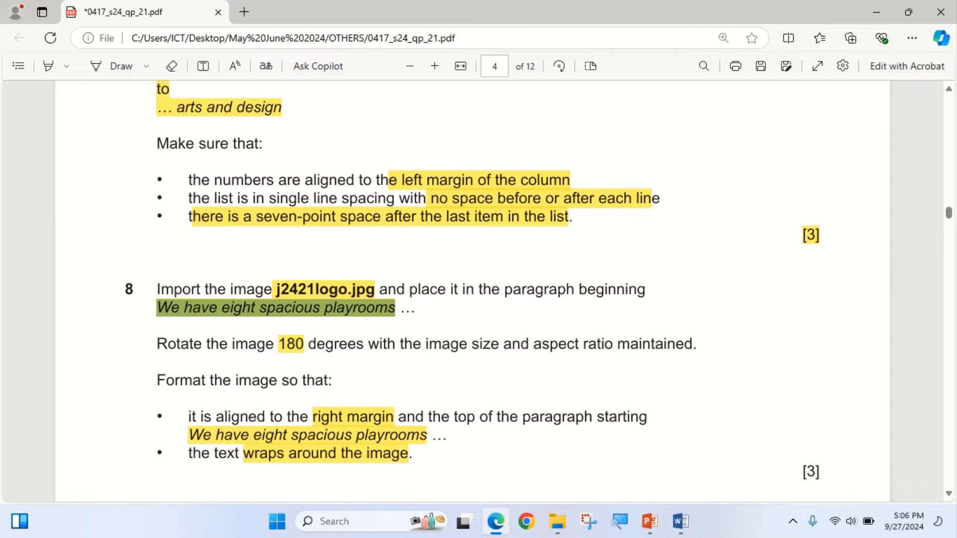
- Switch to NURSERY.docx and search the document for the copied phrase "We have eight spacious playrooms"
key(alt+Tab)
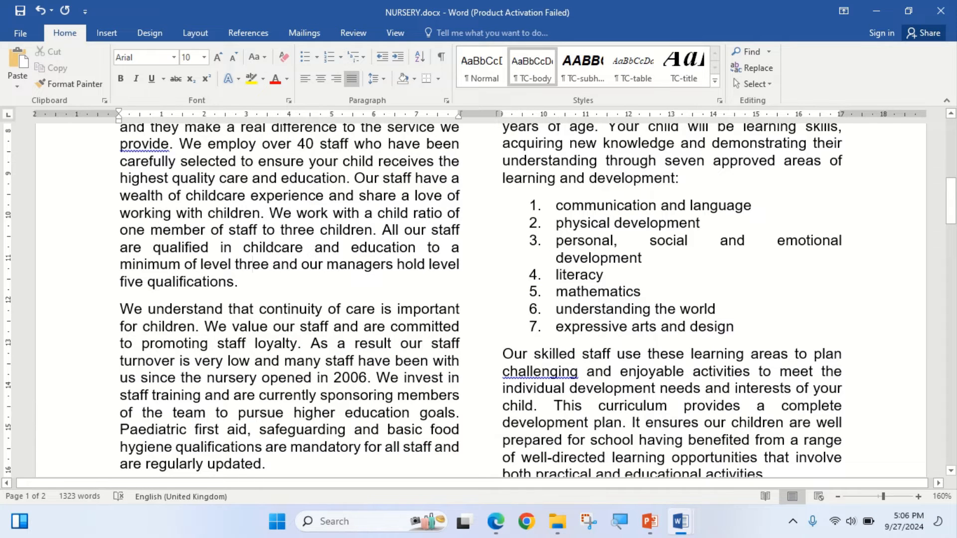
key(ctrl+f)
key(ctrl+v)
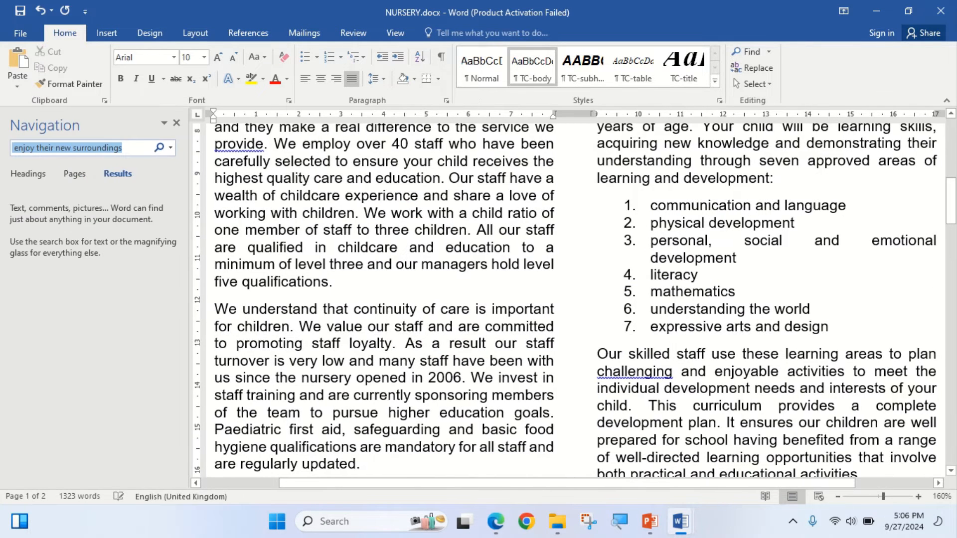
scroll(575, 321, down, 3)
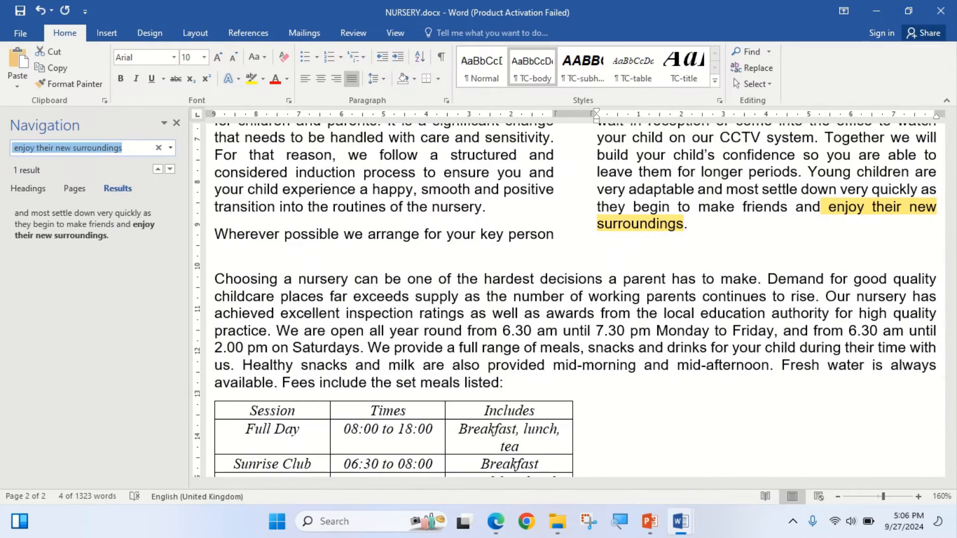
key(BackSpace)
key(ctrl+v)
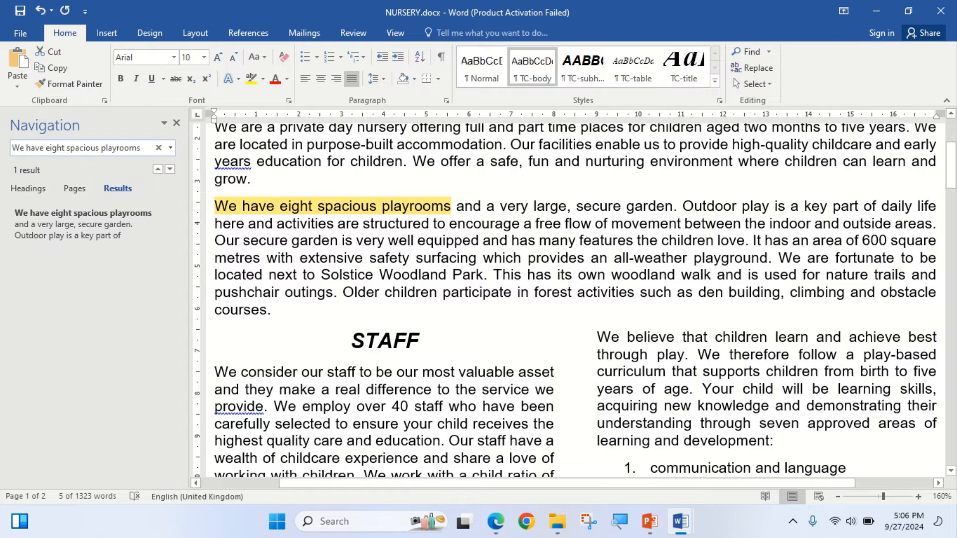
- Insert j2421logo.jpg from the Desktop folder May June 2024, subfolder 0417_s24_sf_21, at the start of the "We have eight spacious playrooms" paragraph
click(228, 206)
key(Left)
key(alt+Tab)
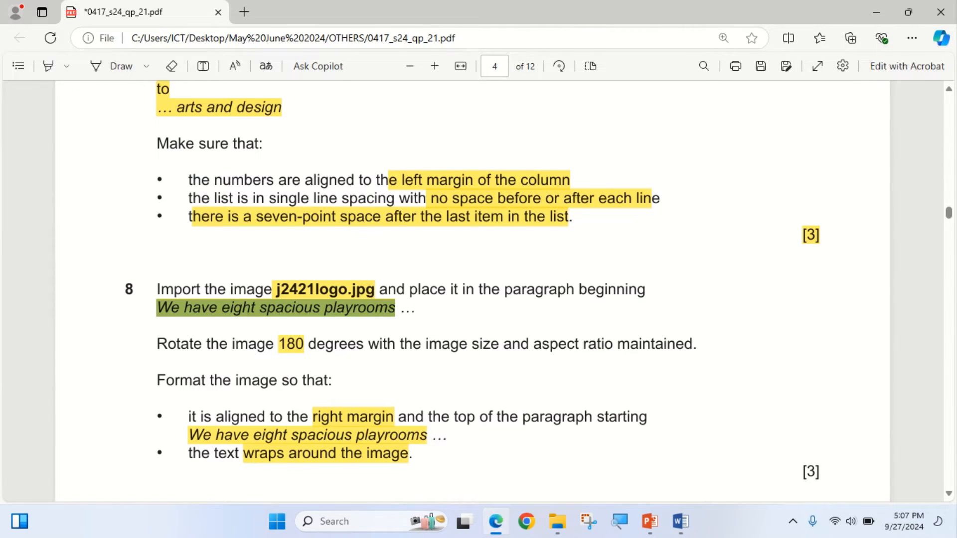
key(alt+Tab)
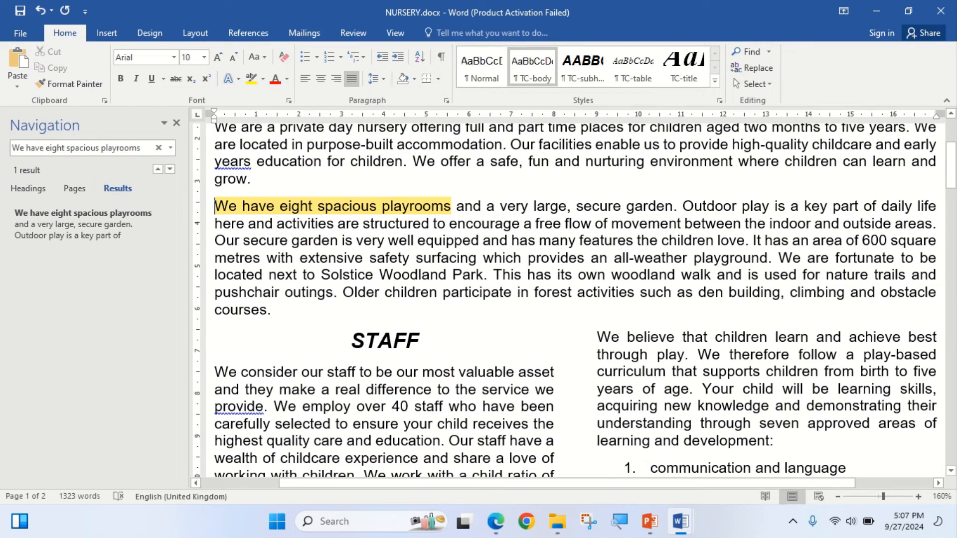
click(106, 33)
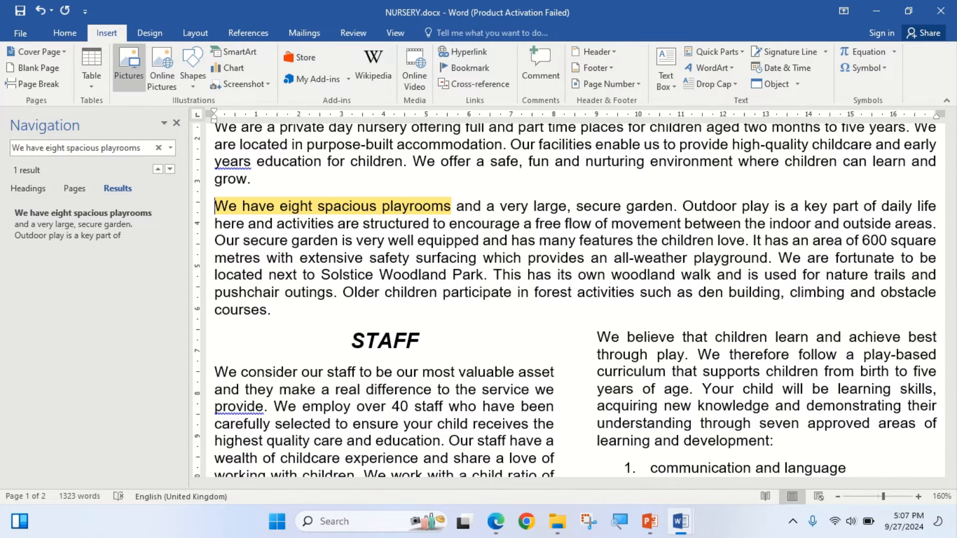
click(129, 67)
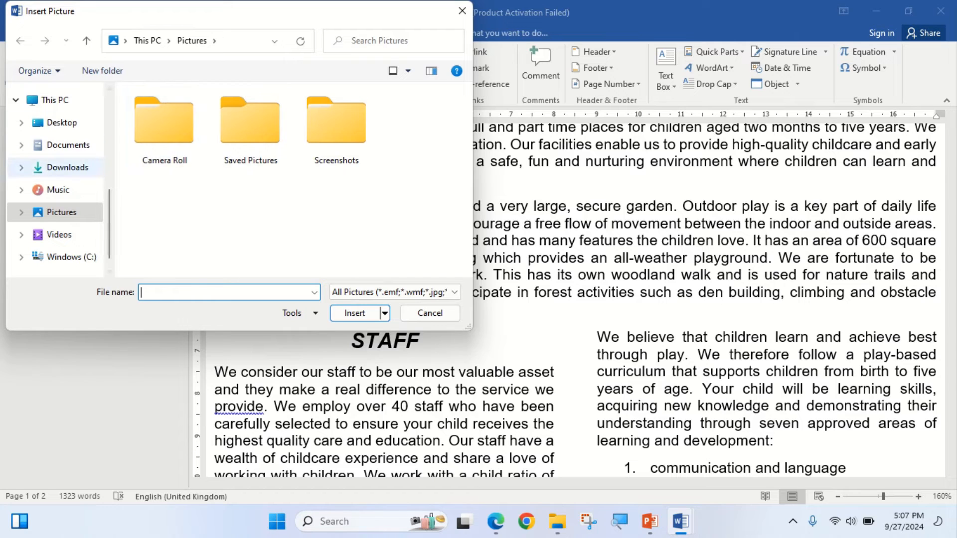
click(61, 122)
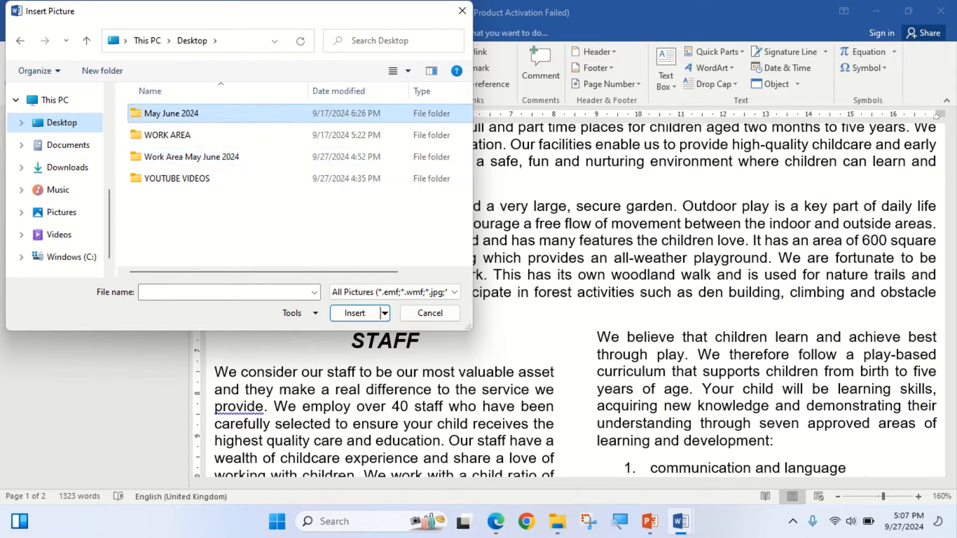
double_click(165, 113)
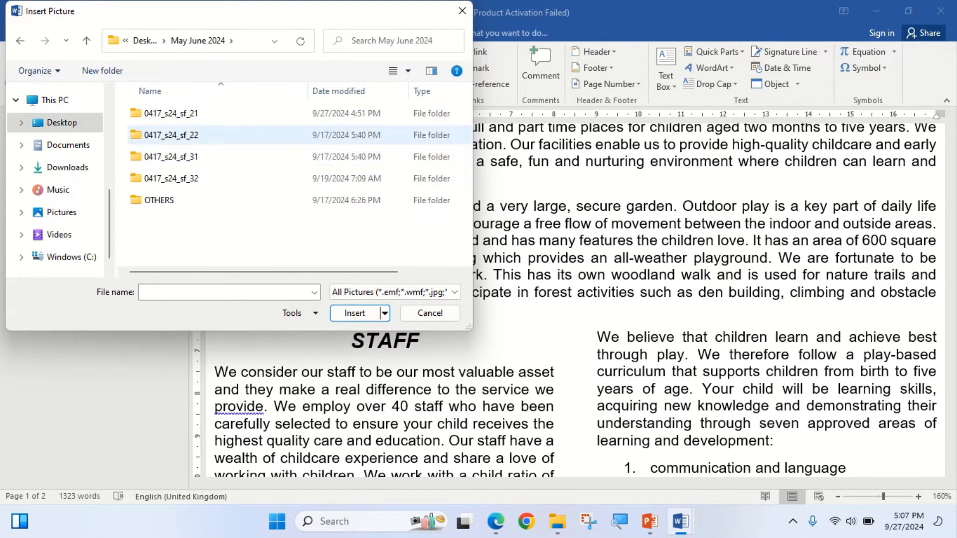
double_click(165, 113)
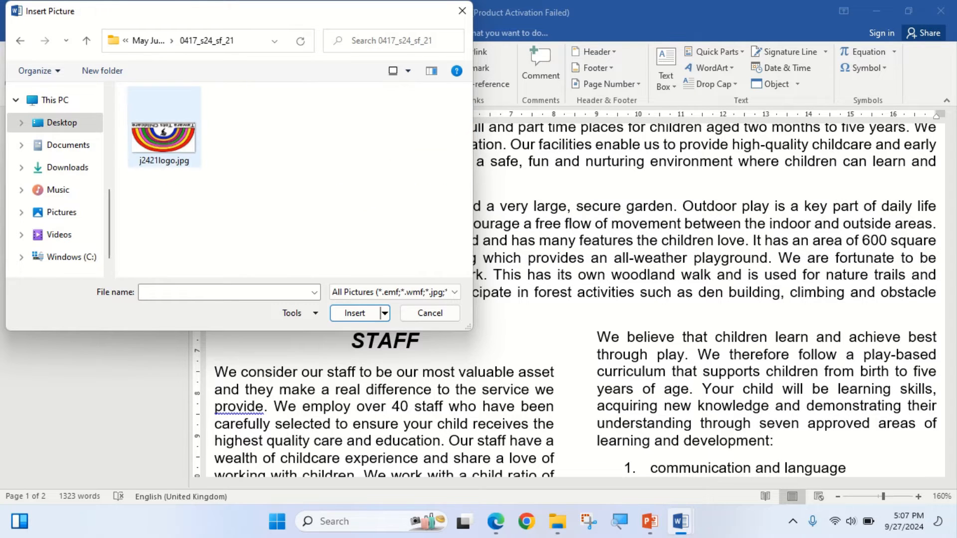
click(164, 126)
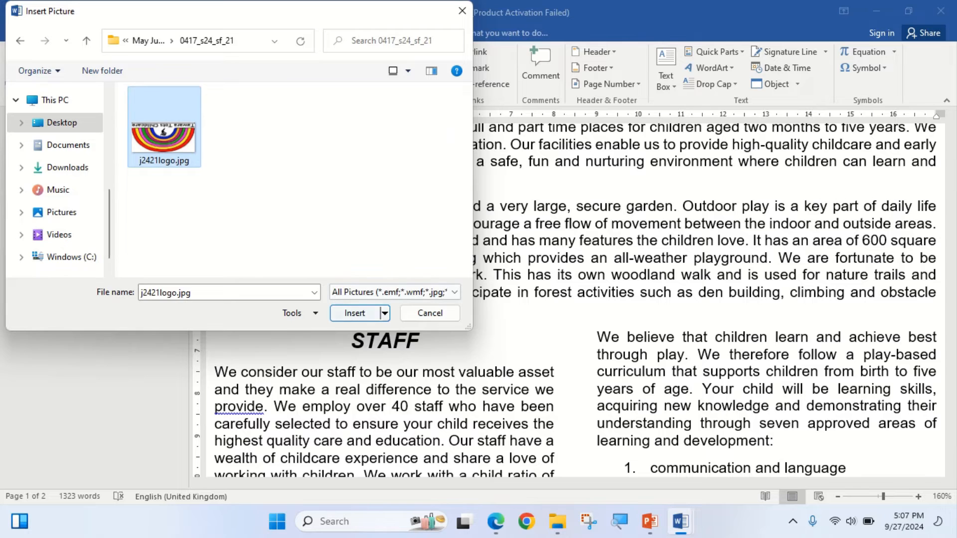
click(340, 313)
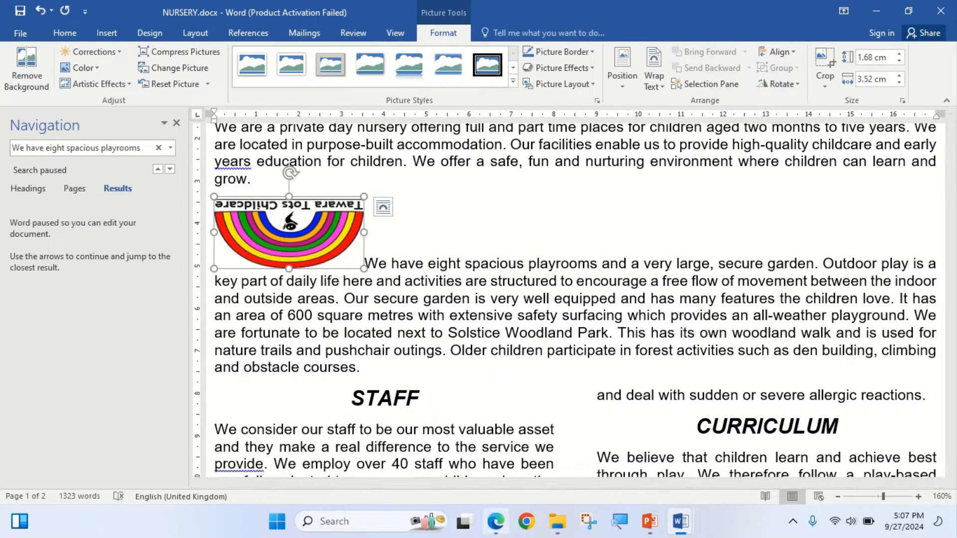
- Check step 8's image rotation and alignment requirements in the exam paper, then return to NURSERY.docx
click(495, 521)
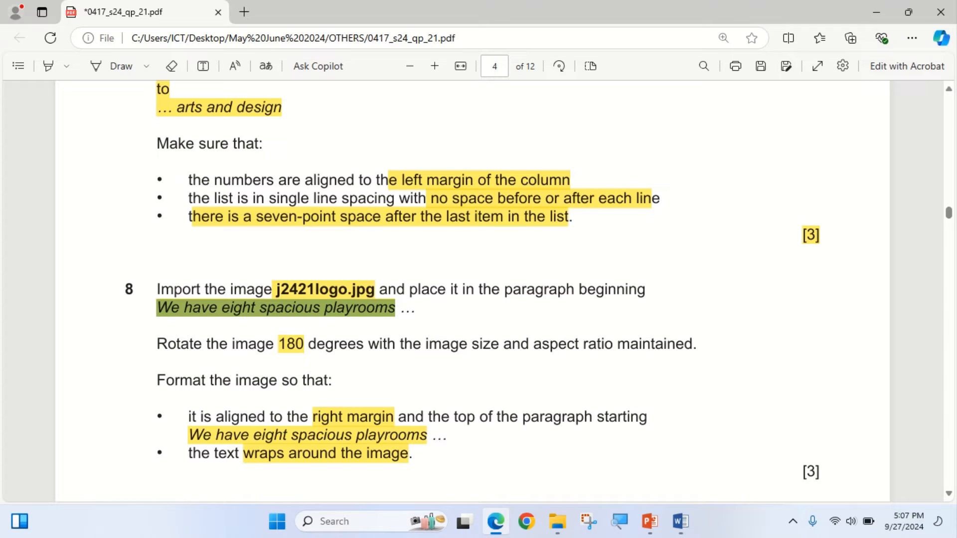
mouse_move(496, 521)
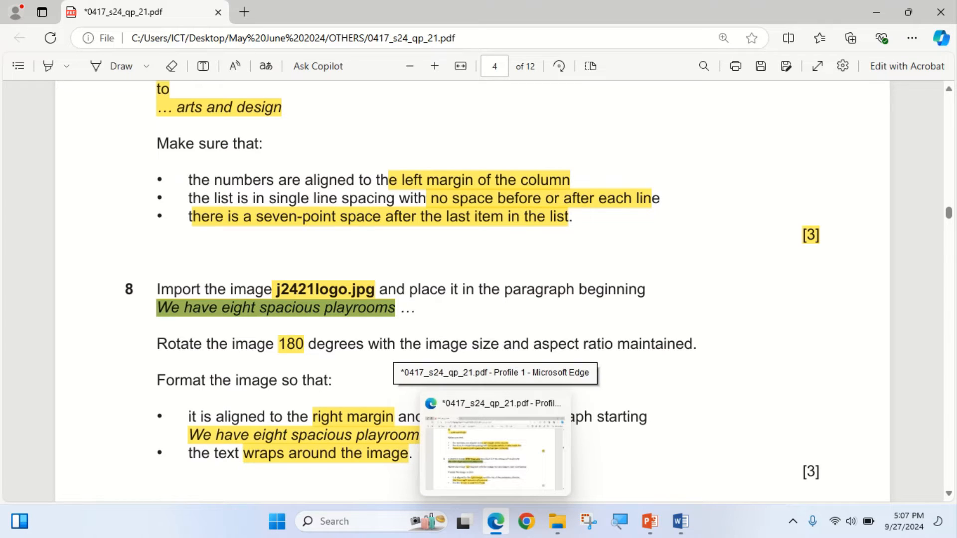
click(495, 521)
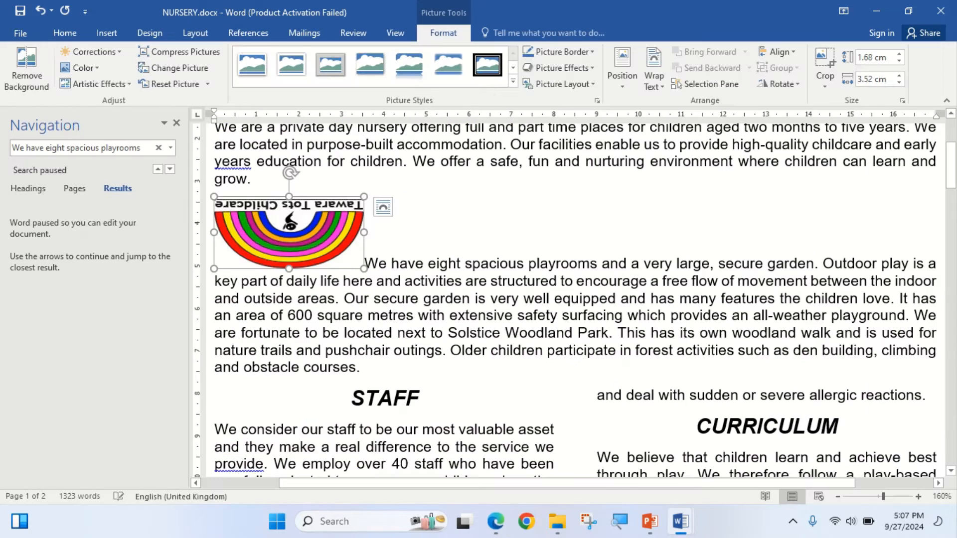
right_click(306, 237)
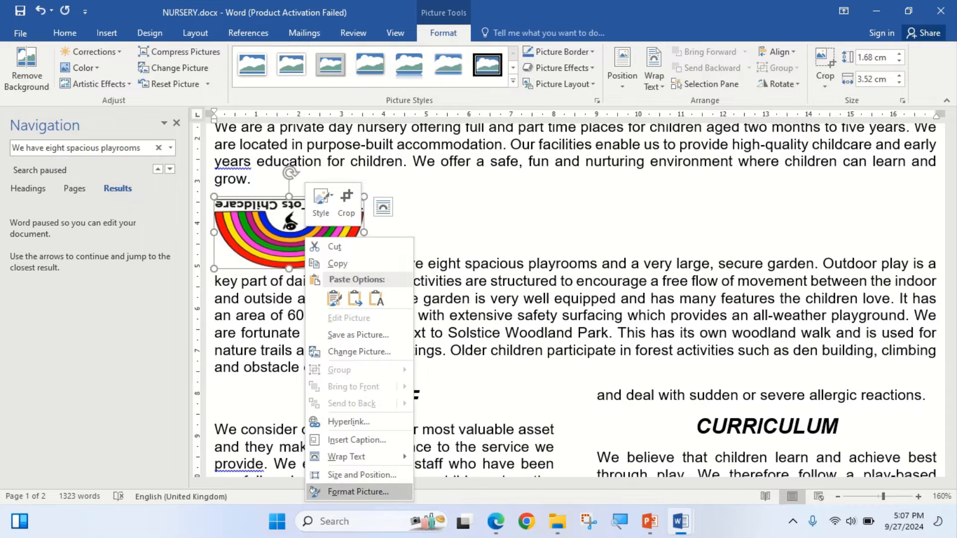
click(362, 475)
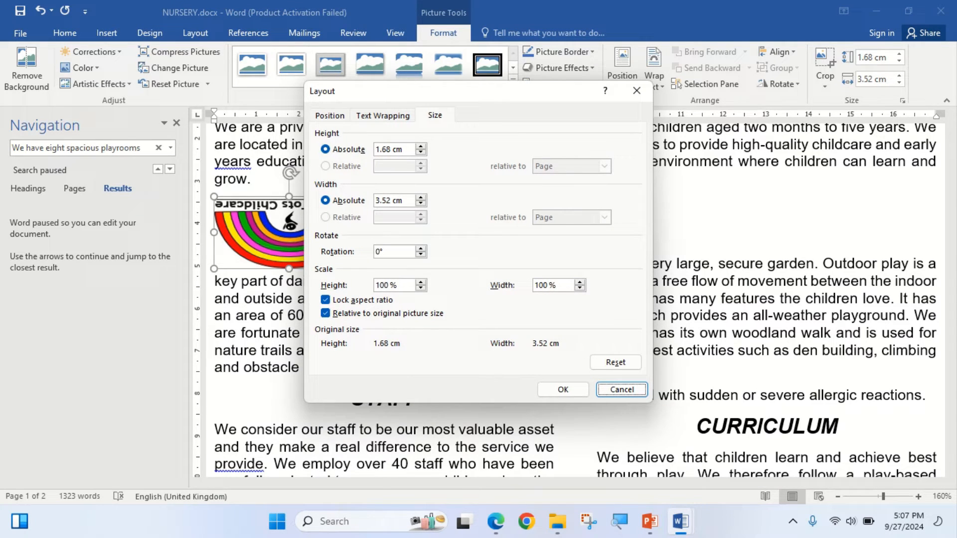
click(329, 116)
click(382, 115)
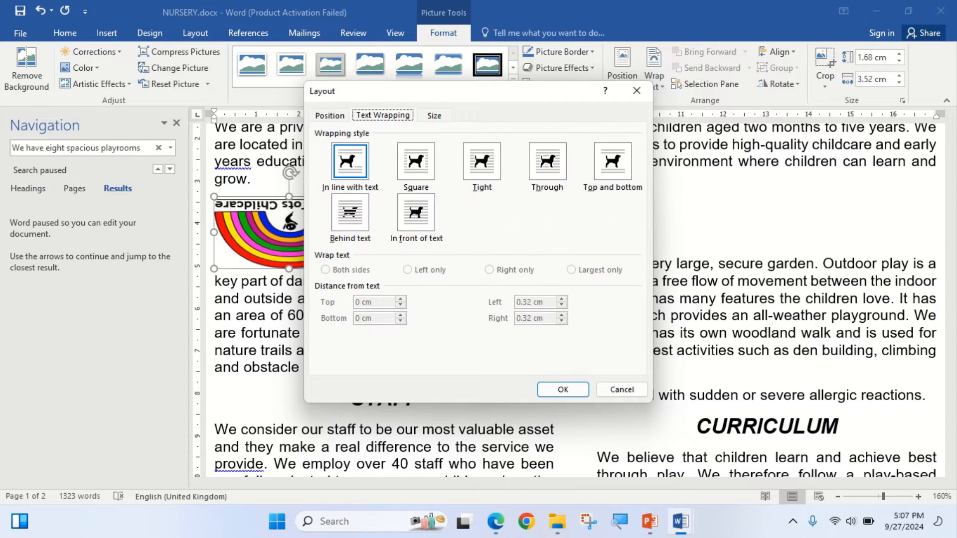
click(434, 116)
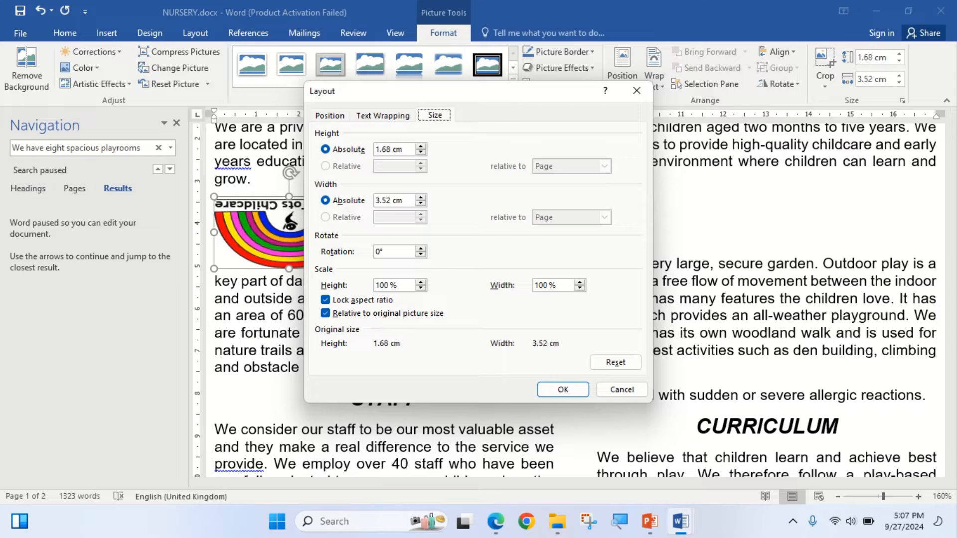
click(329, 116)
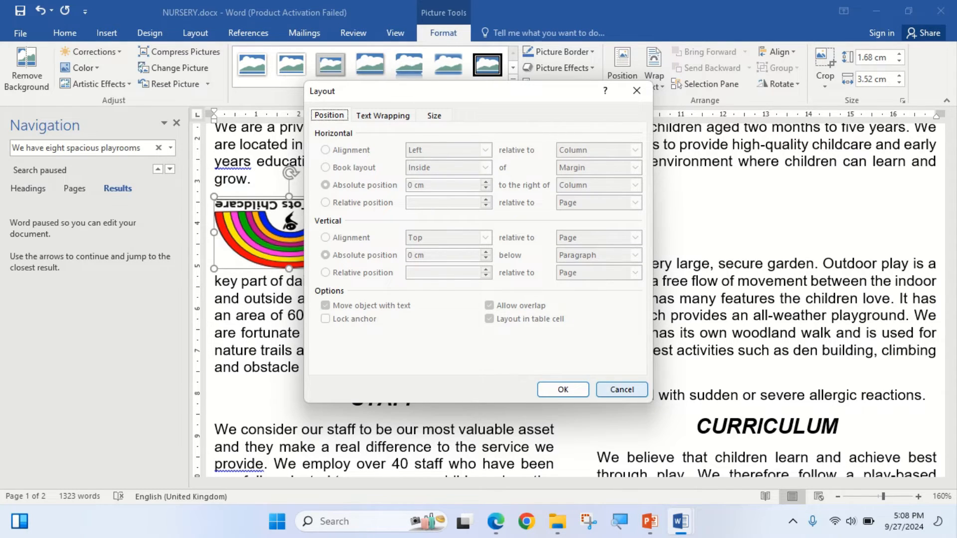
click(621, 389)
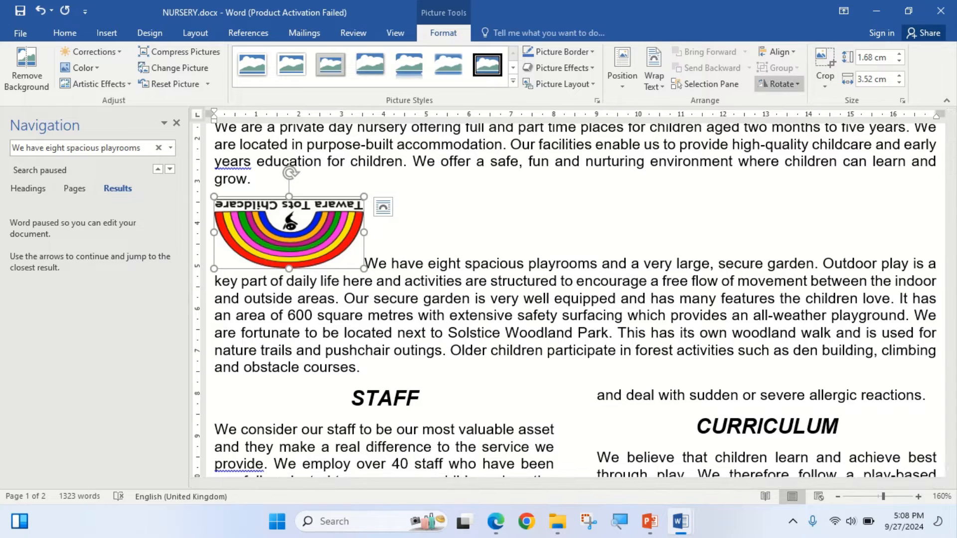
- Rotate the logo image 180 degrees, keeping its size and aspect ratio, and close the Navigation pane
click(778, 83)
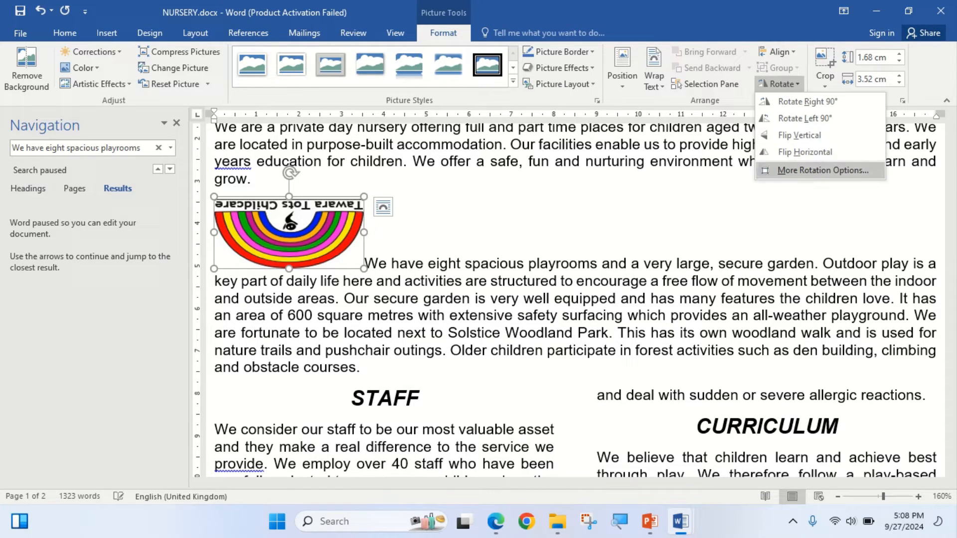
click(822, 170)
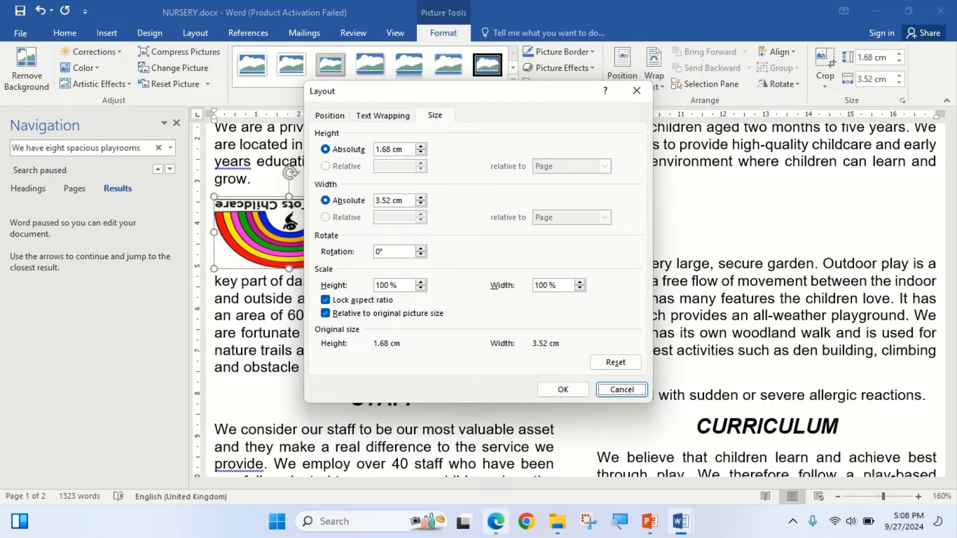
click(496, 522)
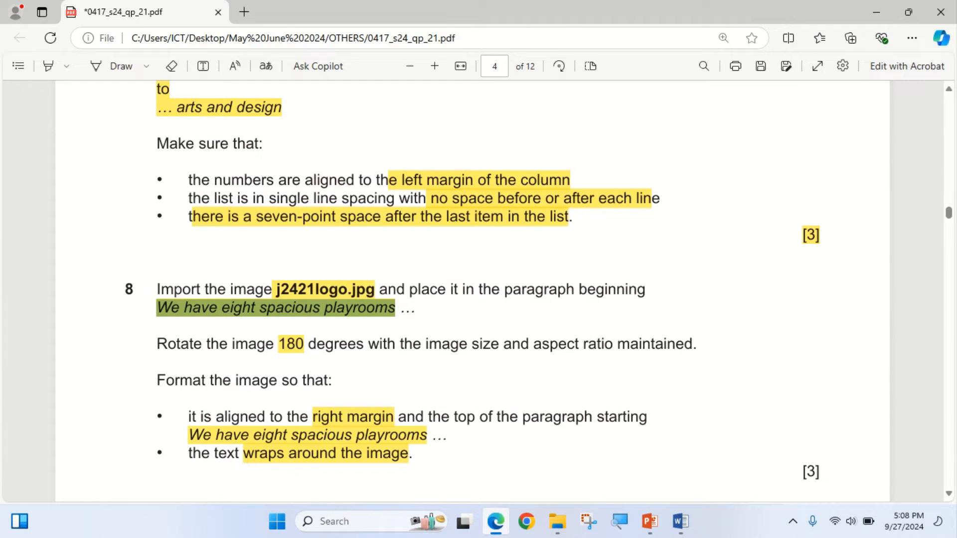
click(496, 522)
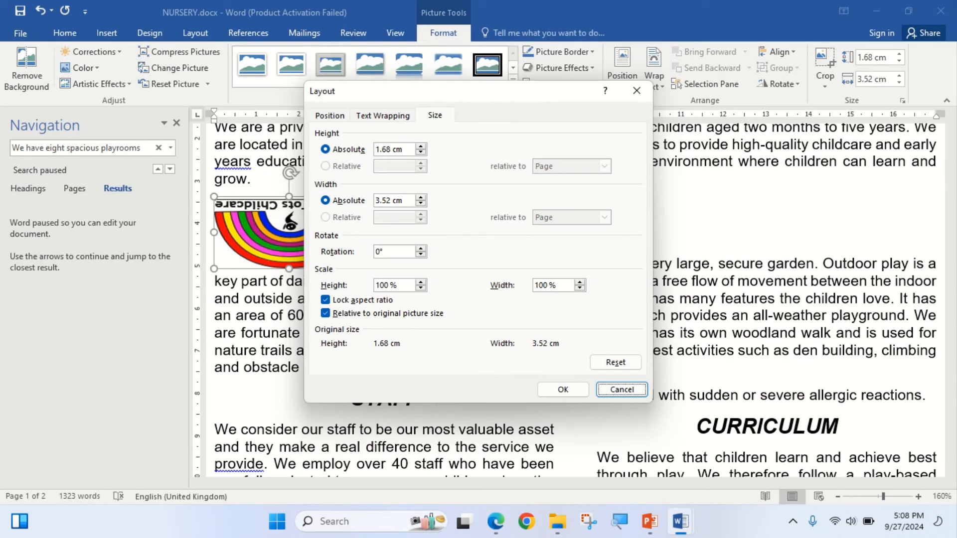
double_click(381, 251)
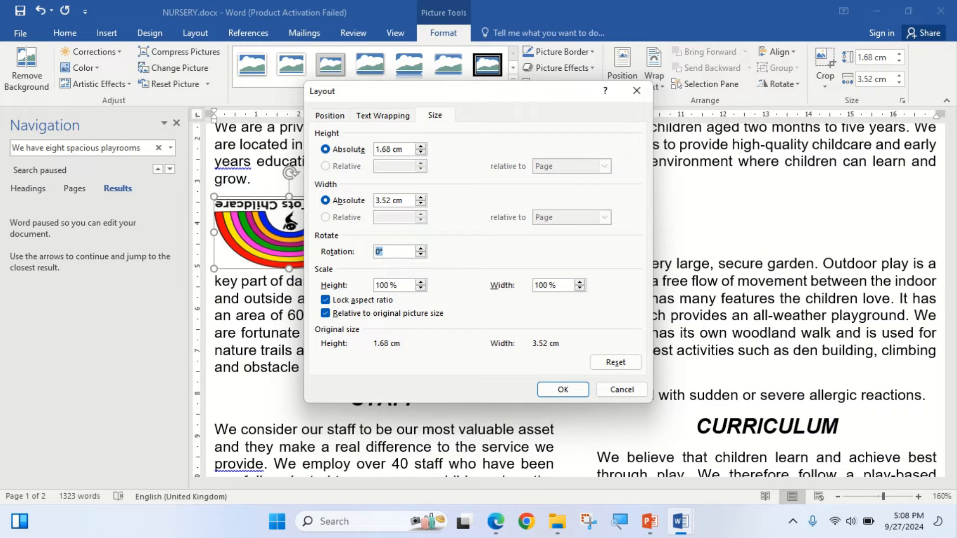
text(180)
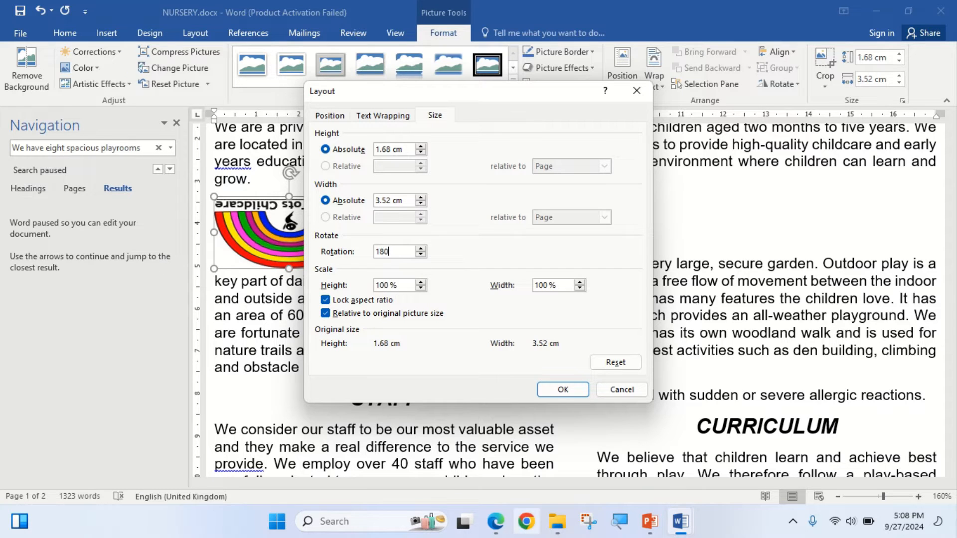
click(495, 521)
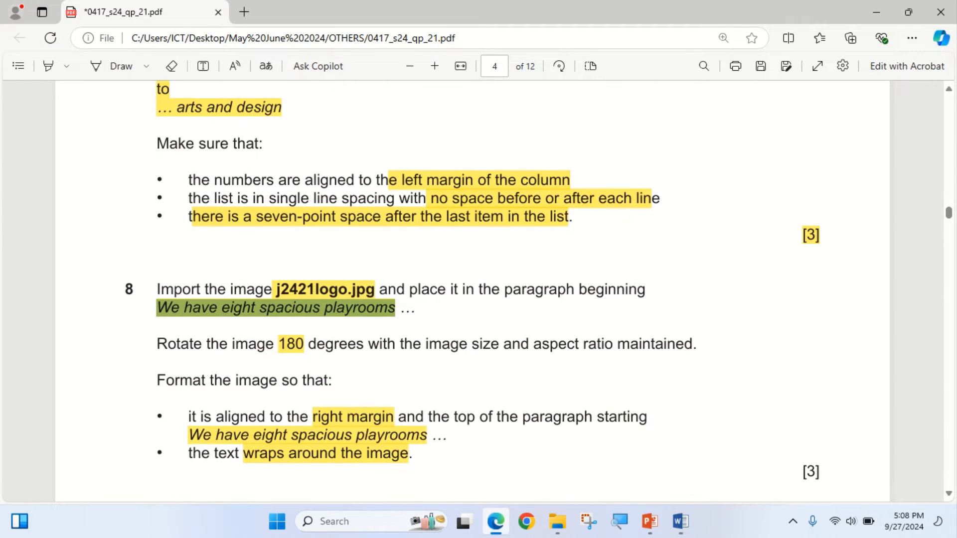
click(495, 521)
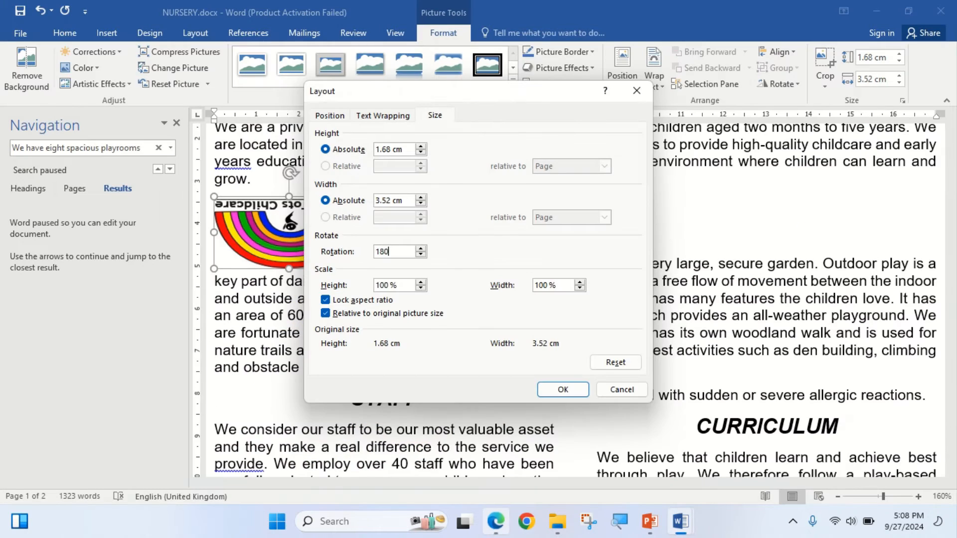
click(562, 389)
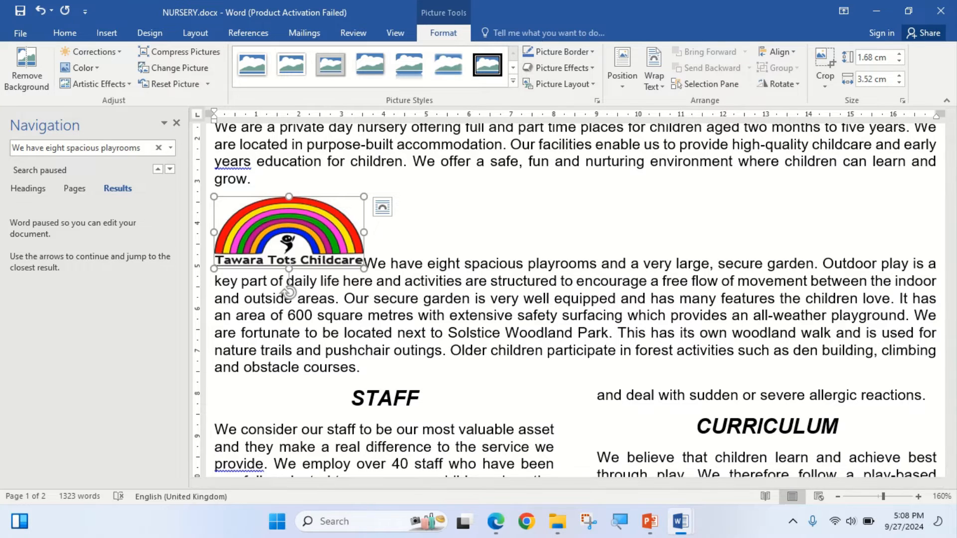
click(176, 123)
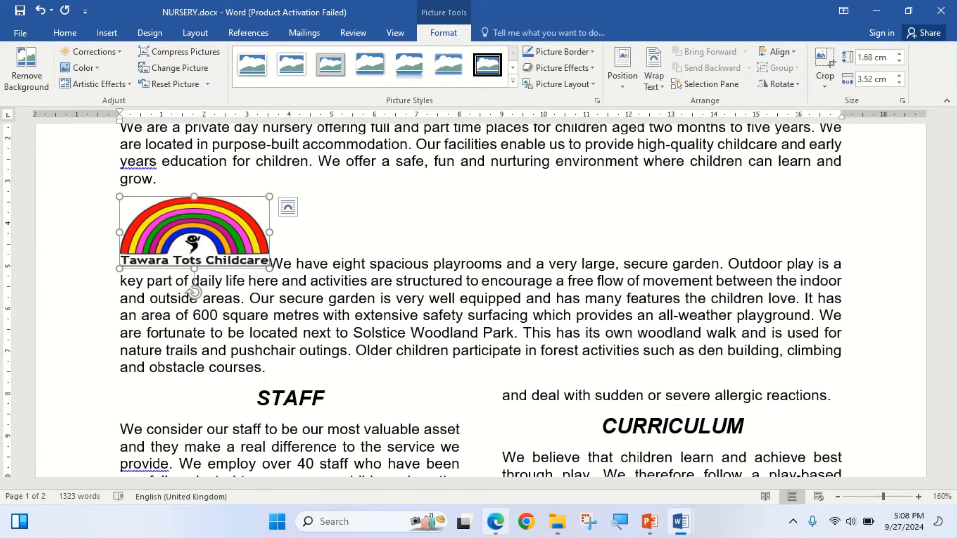
- Recheck step 8's alignment and wrapping requirements in the exam paper, then set the logo's text wrapping style to Tight in NURSERY.docx
click(496, 521)
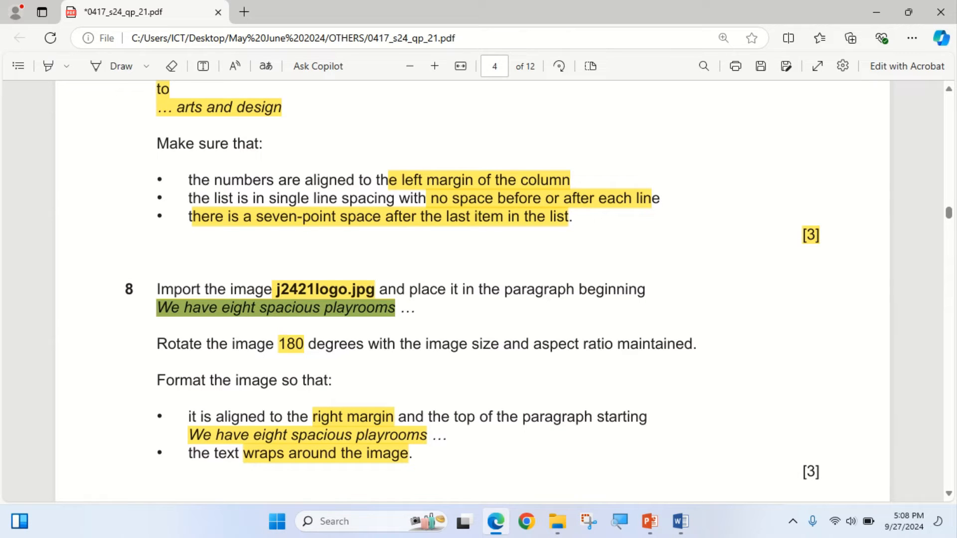
key(alt+Tab)
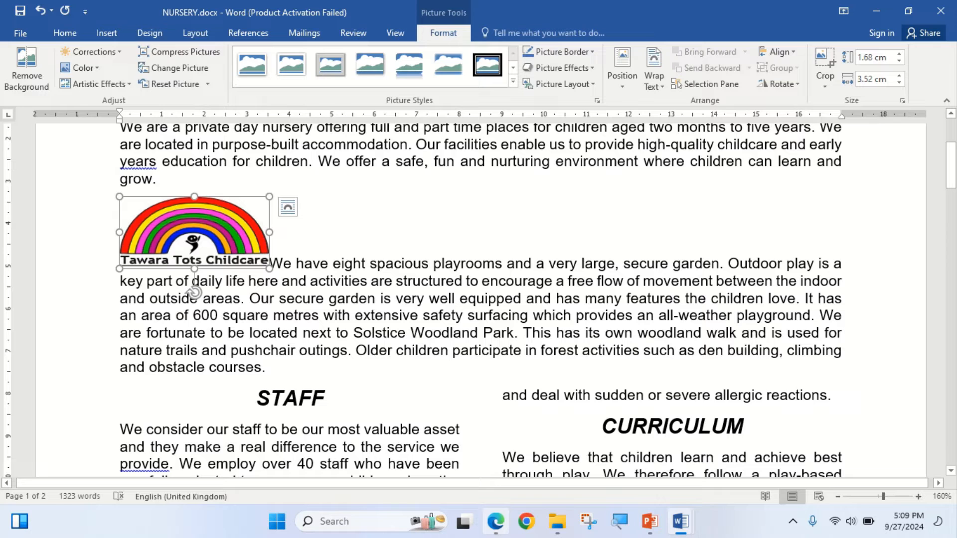
key(alt+Tab)
key(alt+Tab)
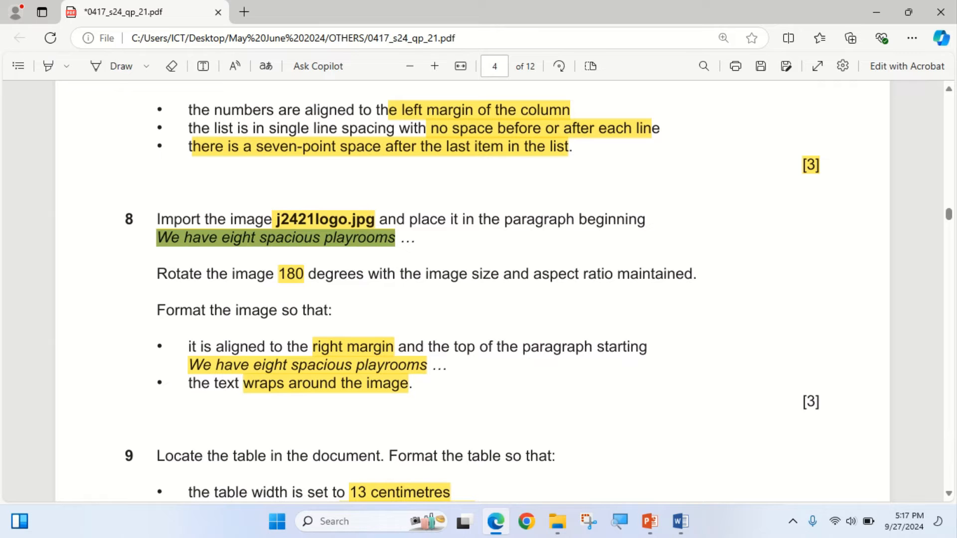
key(alt+Tab)
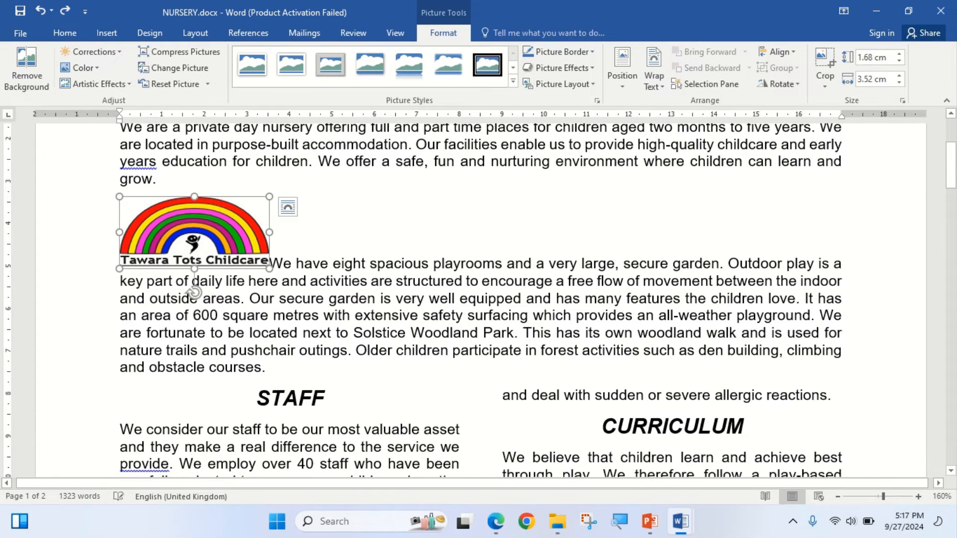
click(654, 80)
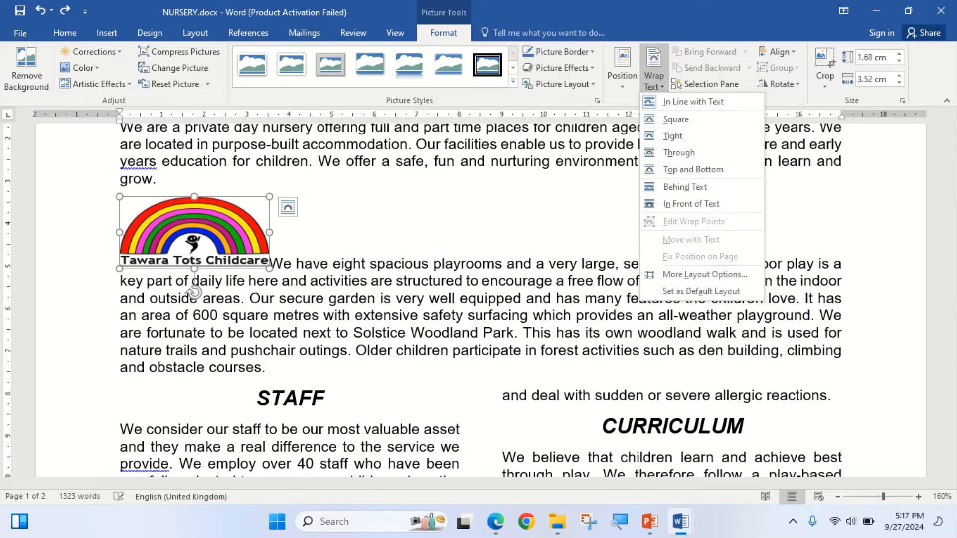
click(622, 69)
click(667, 288)
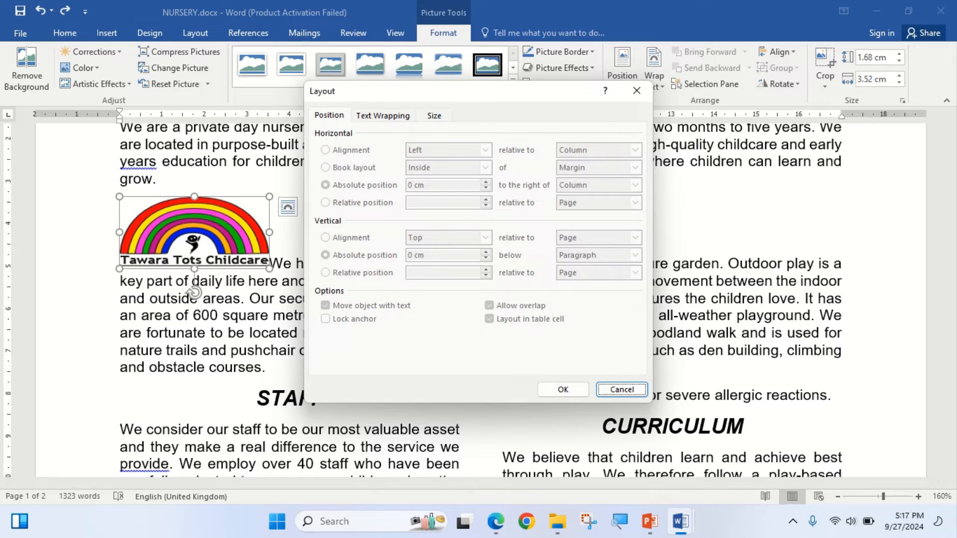
key(ctrl+Tab)
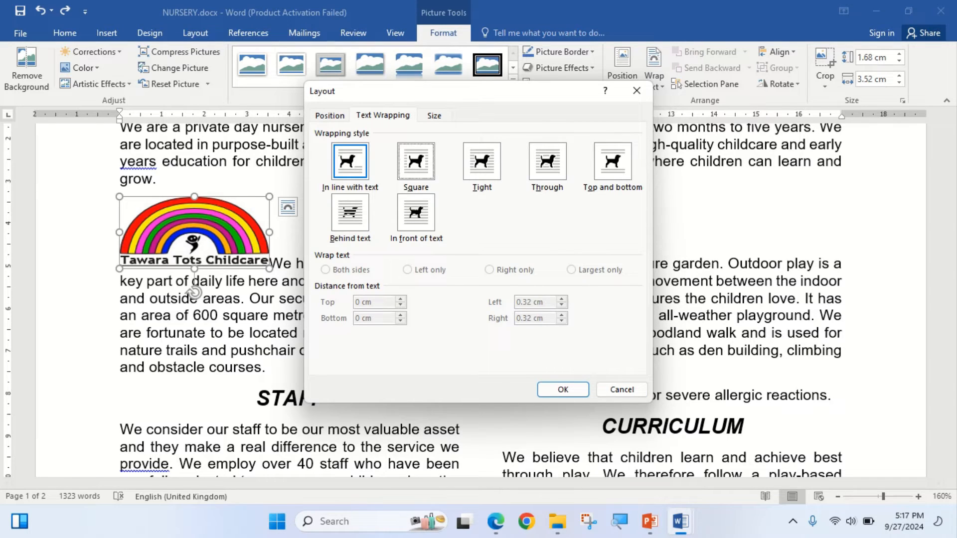
key(alt+q)
key(alt+t)
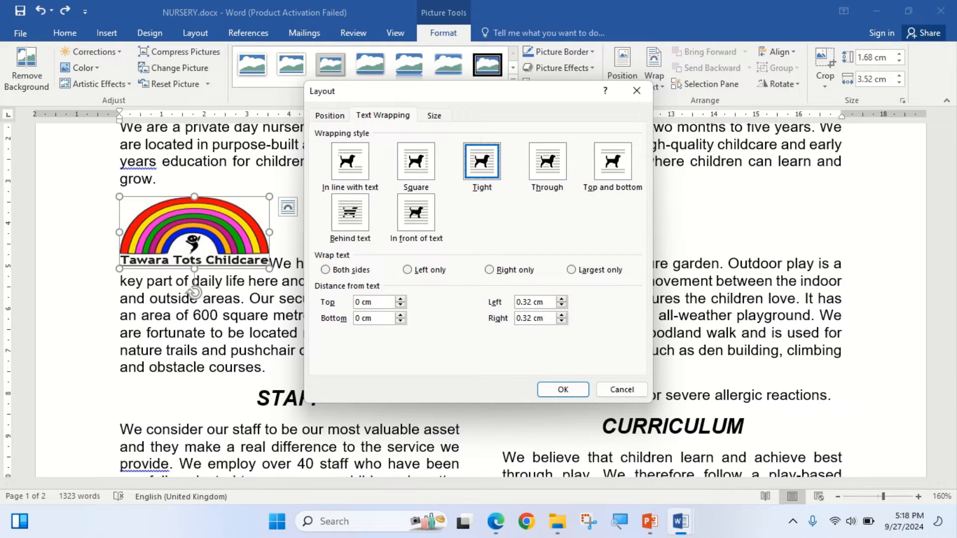
- Align the logo horizontally to the right relative to the margin, with its vertical position 0 cm below the paragraph, and apply the layout
key(ctrl+shift+Tab)
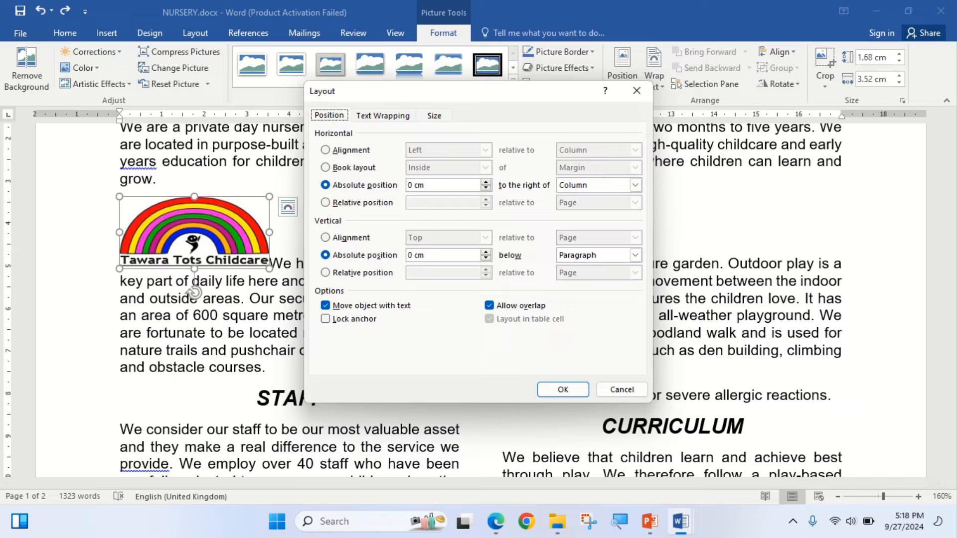
key(alt+a)
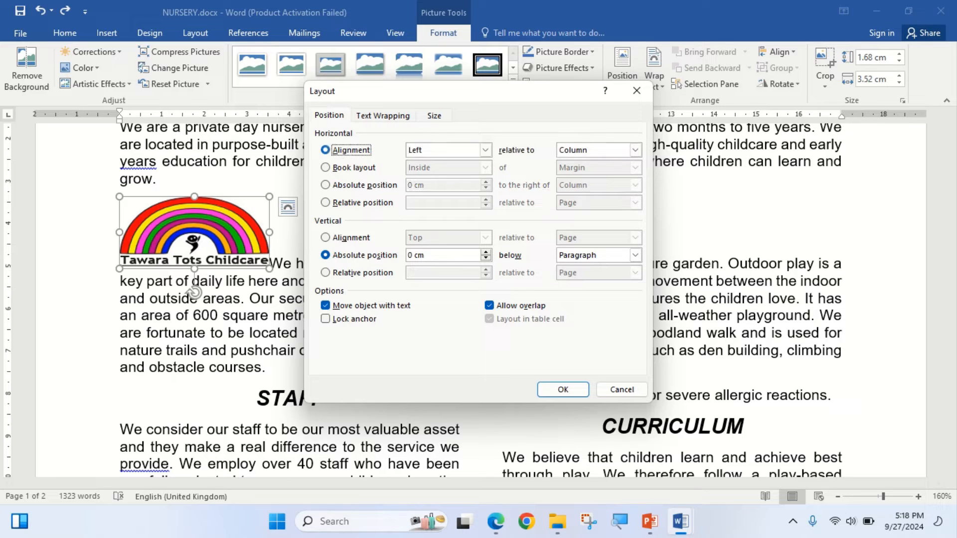
key(Tab)
key(alt+Down)
key(Down)
key(Down)
key(Return)
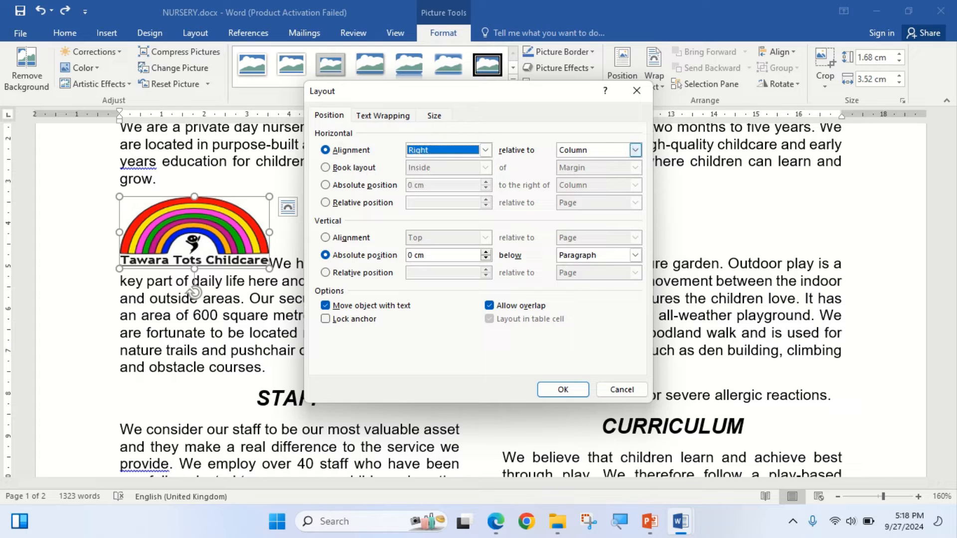
click(636, 150)
click(617, 162)
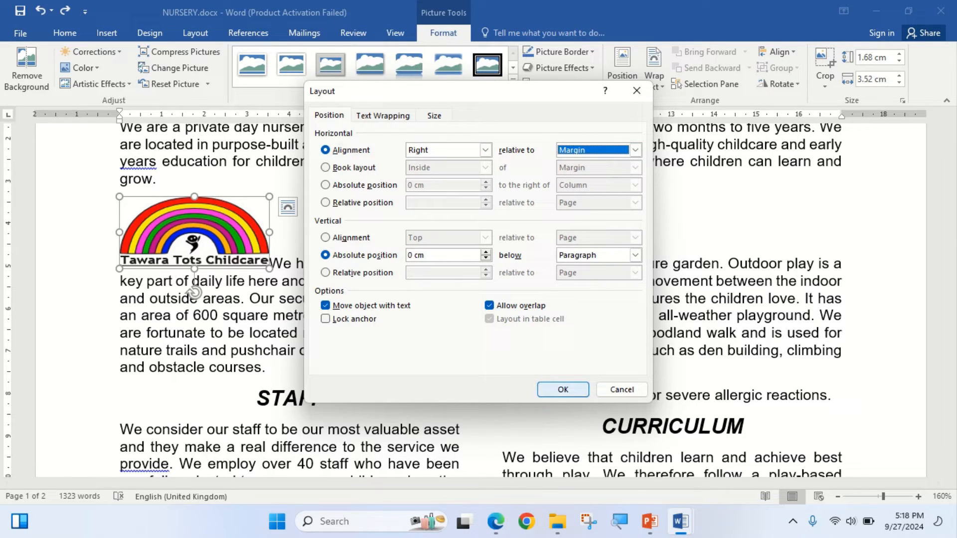
click(563, 389)
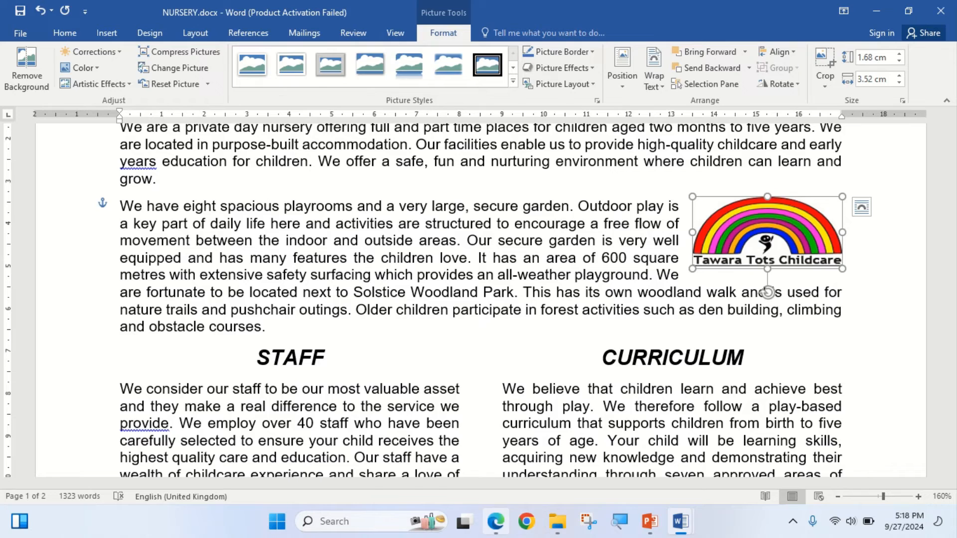
- In the exam paper, highlight step 8's [3] mark and the opening instruction of step 9 about locating the table
click(496, 522)
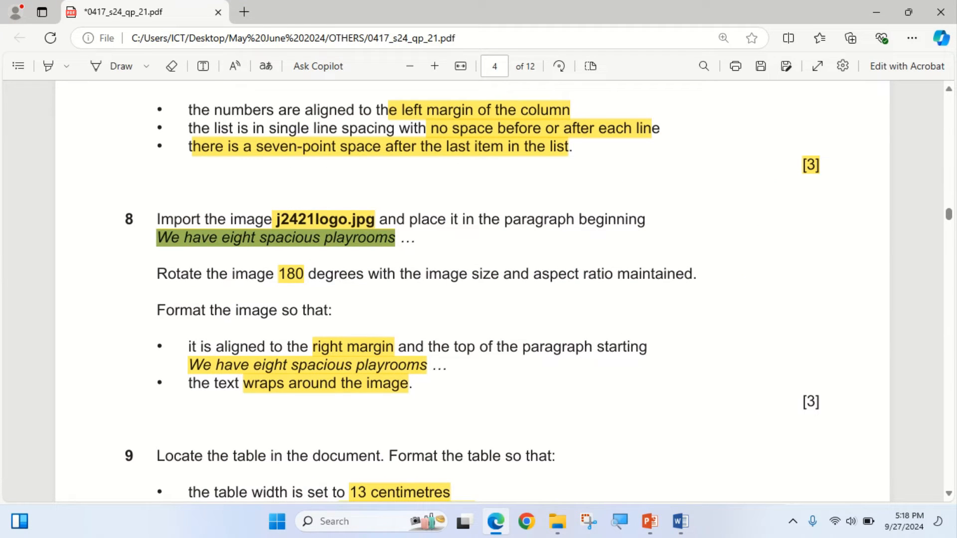
click(48, 66)
drag(803, 401, 819, 402)
scroll(817, 401, down, 2)
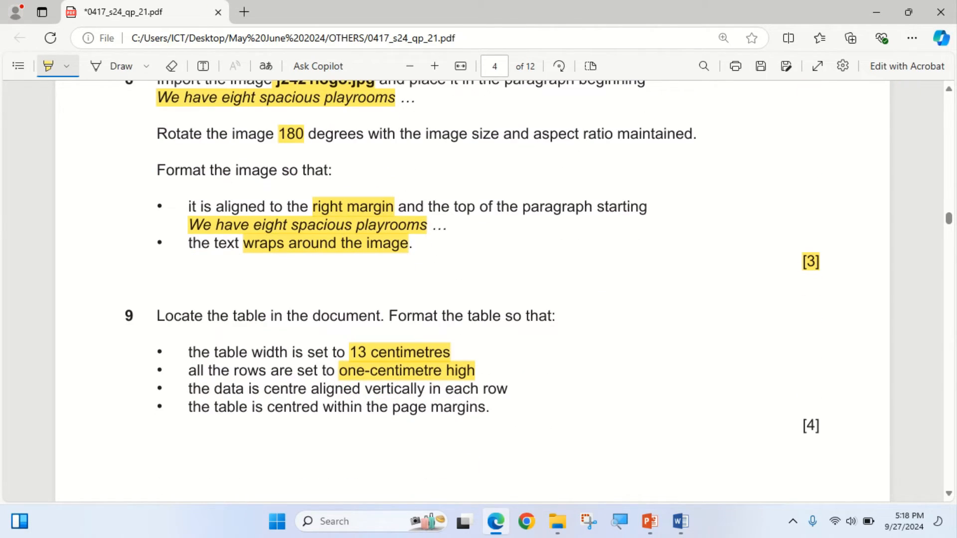
drag(164, 316, 345, 316)
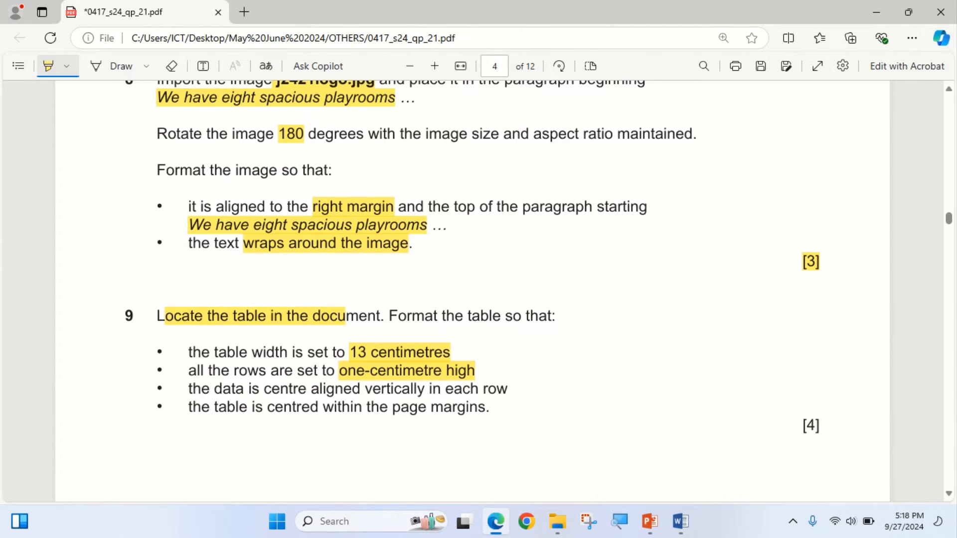
- Switch to NURSERY.docx, locate the table of sessions, times and included meals on page 2, and select the whole table
key(alt+Tab)
scroll(478, 300, down, 4)
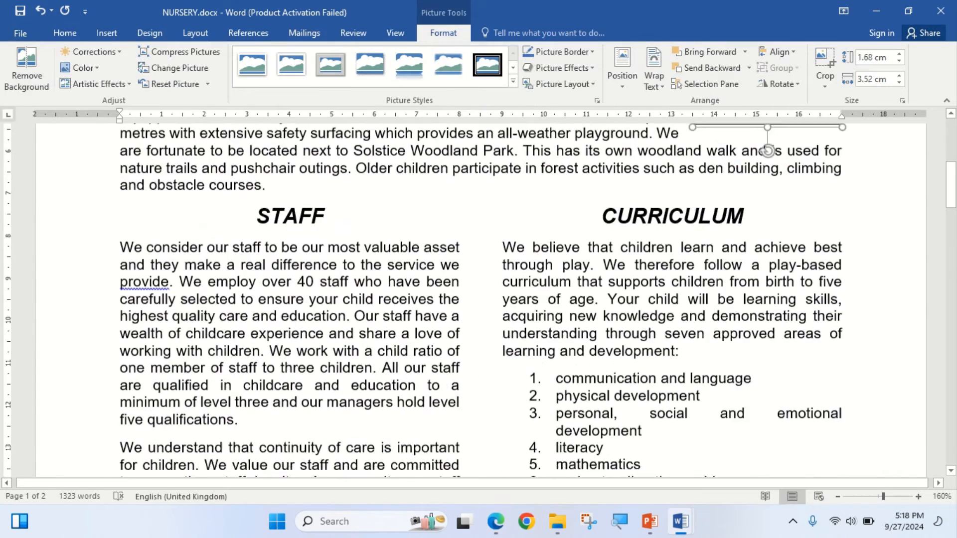
scroll(478, 300, down, 15)
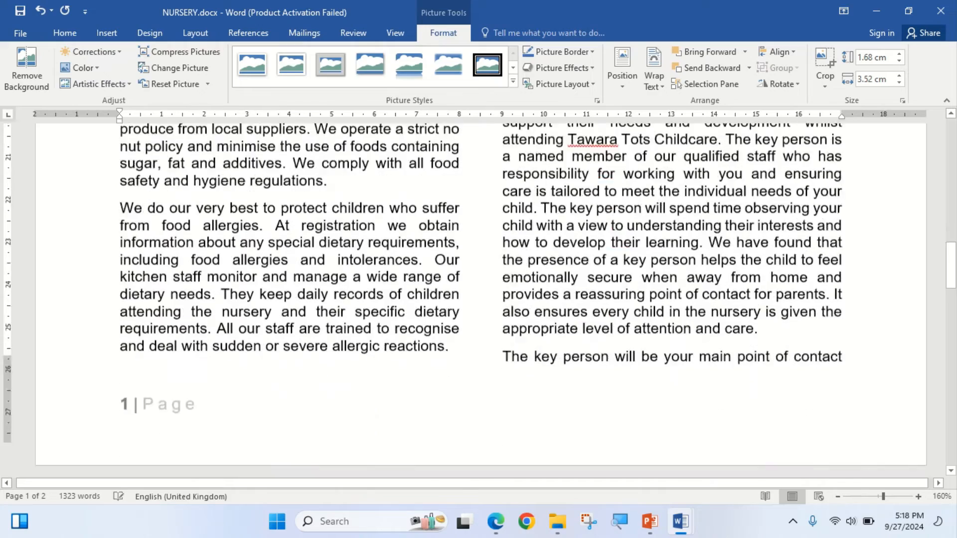
scroll(478, 300, down, 12)
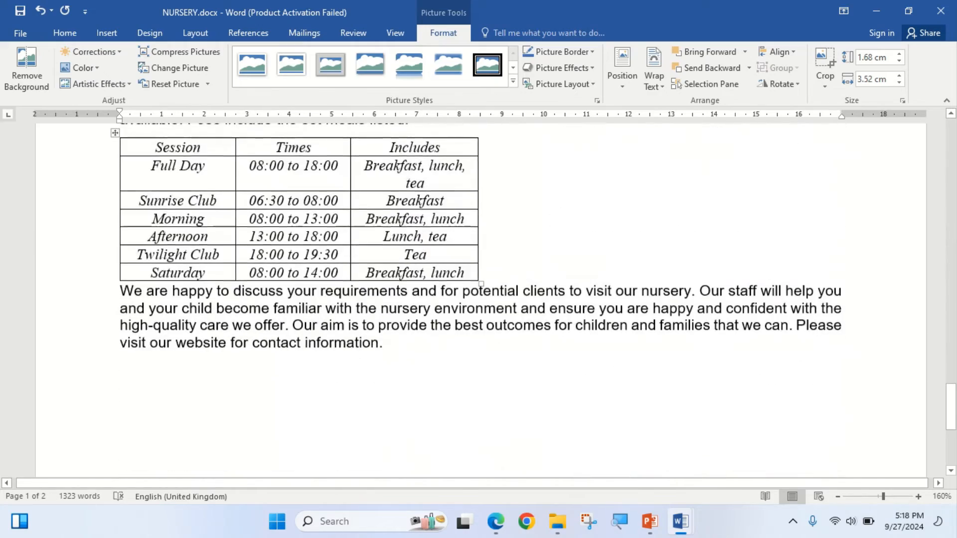
scroll(479, 300, up, 1)
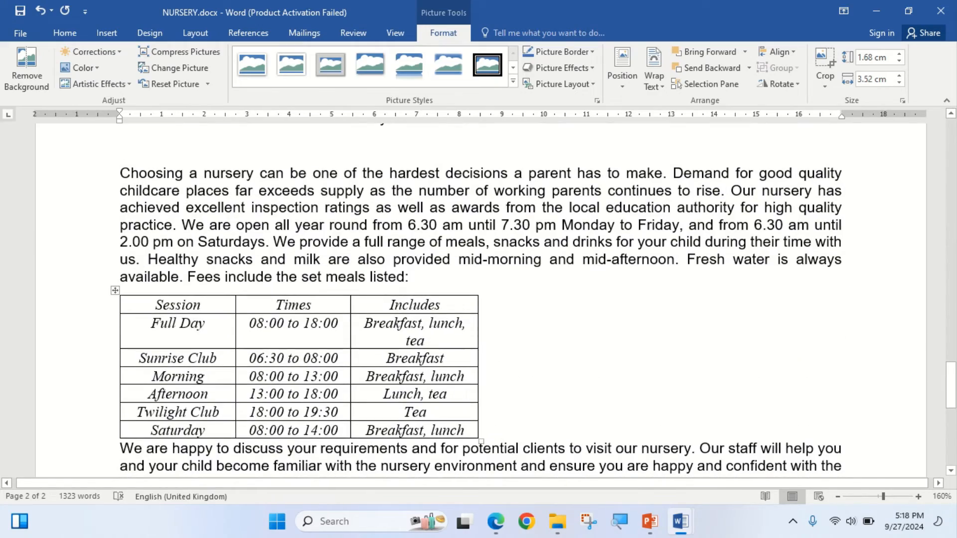
click(115, 290)
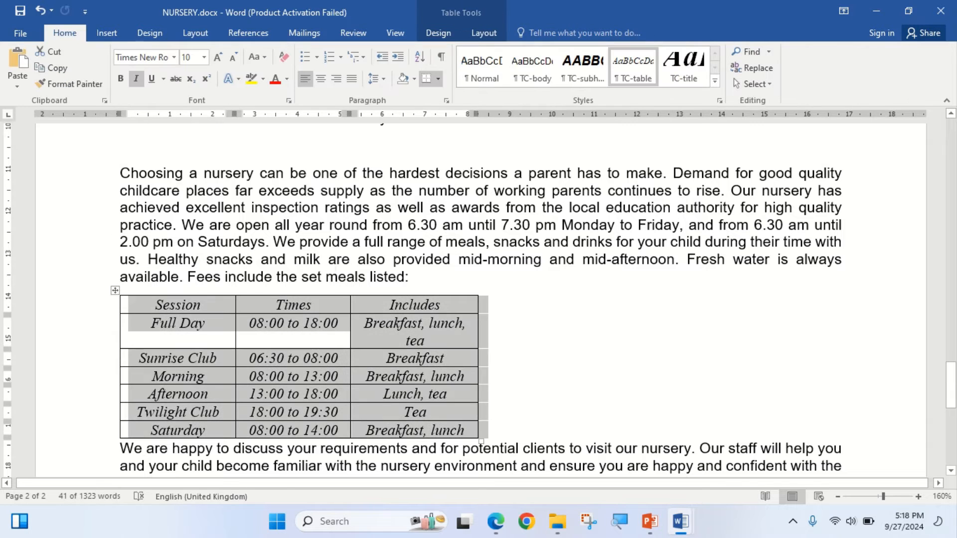
- Compare step 9's table width and row height requirements in the exam paper with the table tools available in NURSERY.docx
click(495, 521)
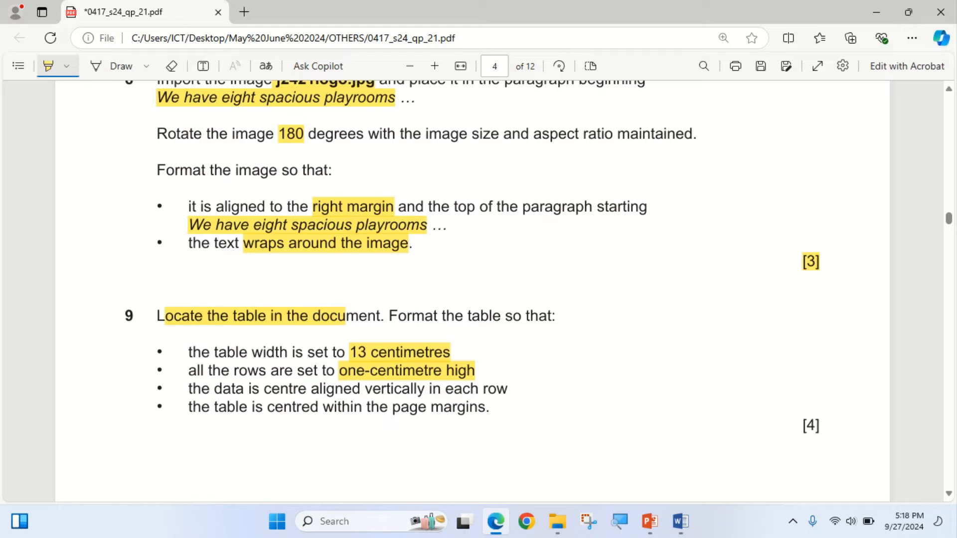
click(680, 521)
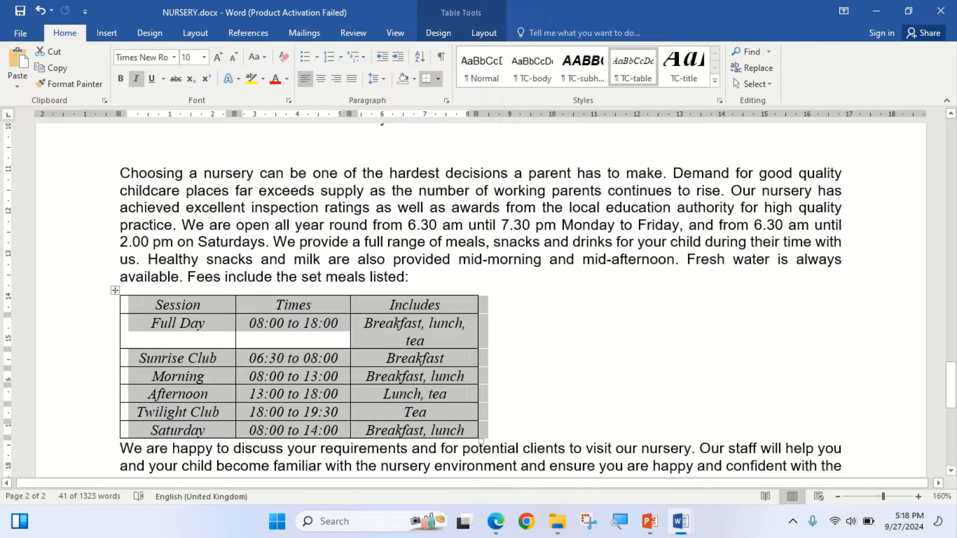
click(484, 33)
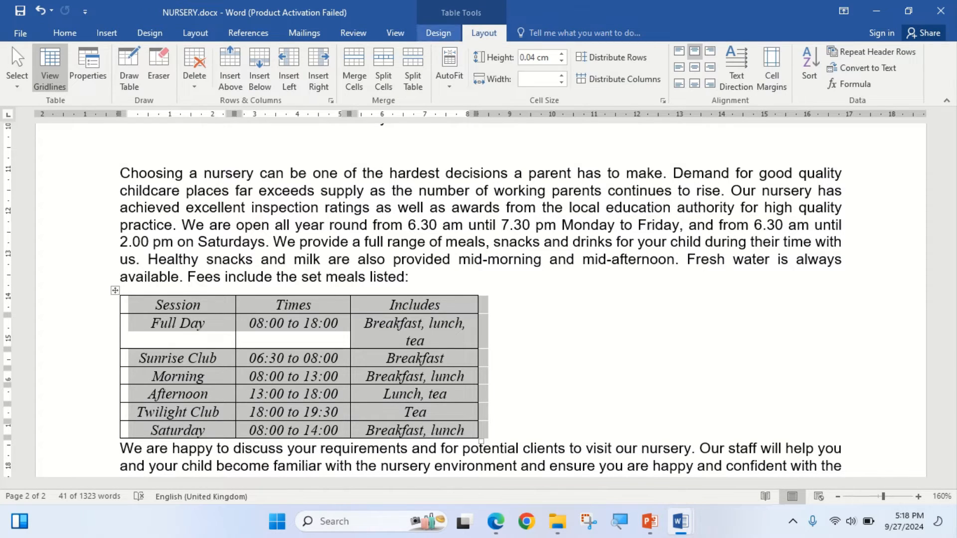
click(438, 32)
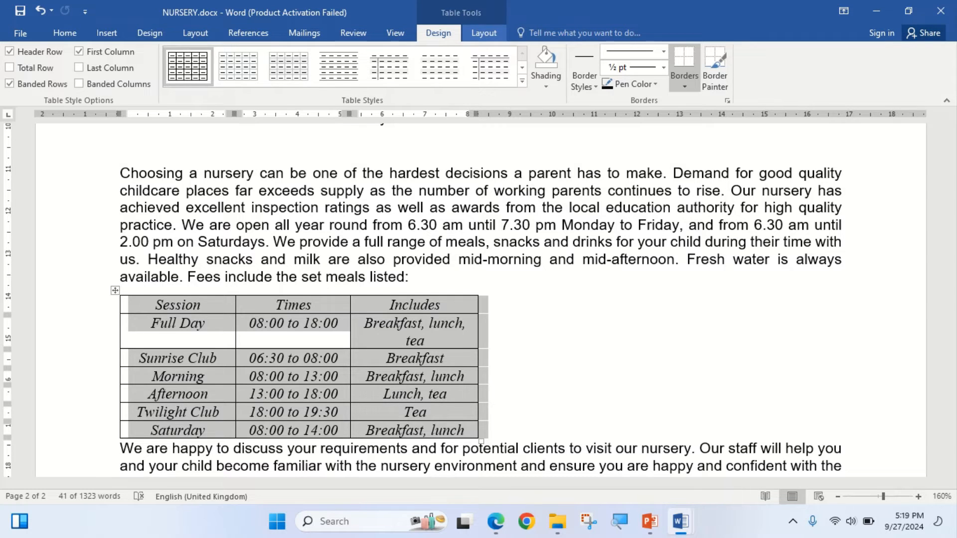
click(484, 33)
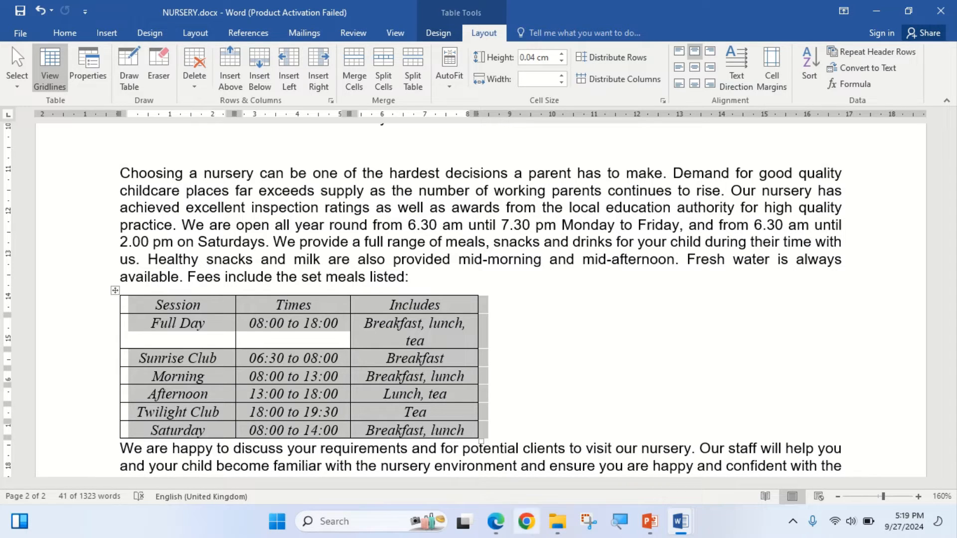
click(496, 521)
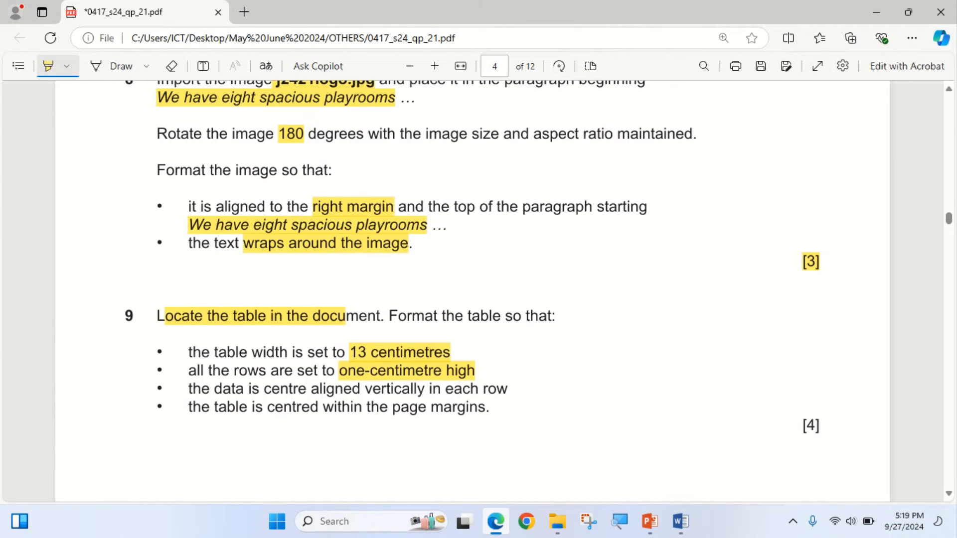
key(alt+Tab)
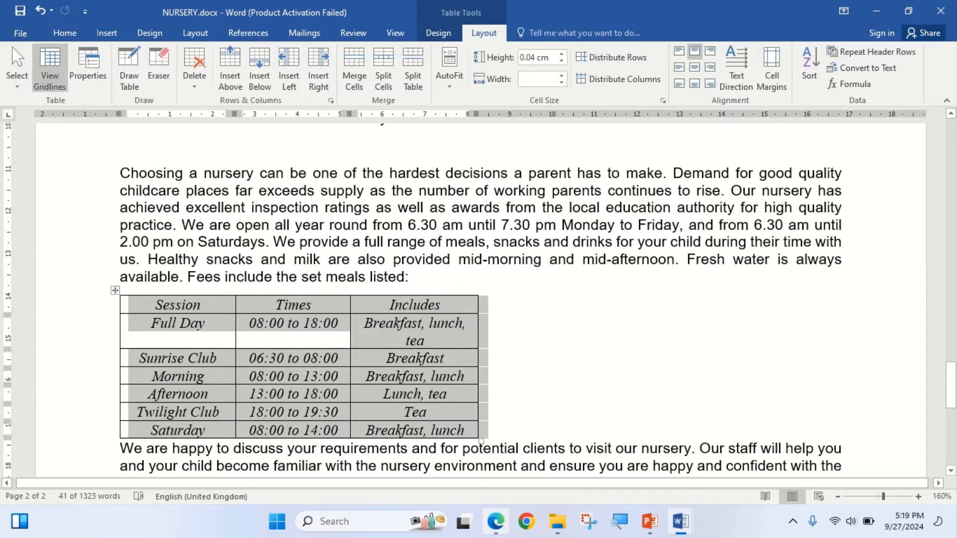
mouse_move(495, 521)
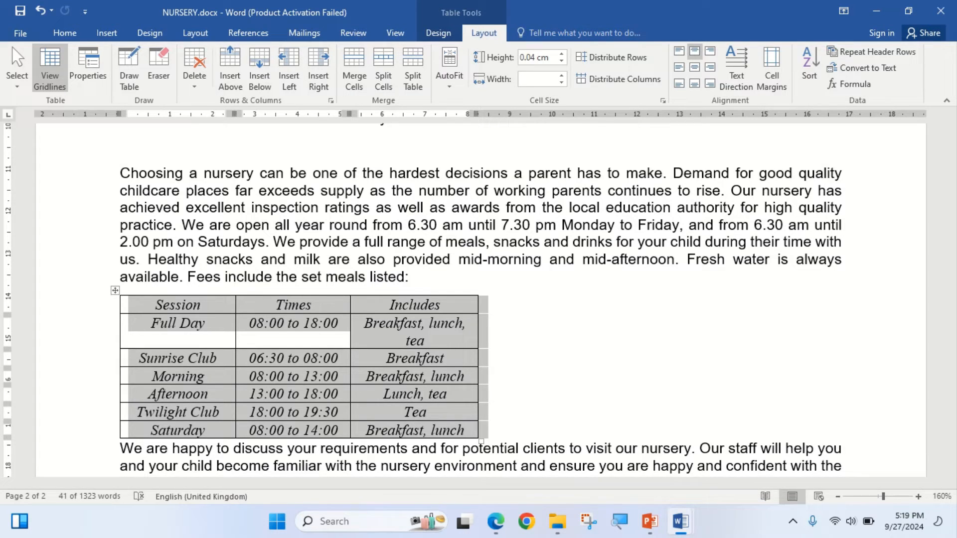
- In the selected table's properties, enable a preferred table width and set it to 13 cm
click(88, 70)
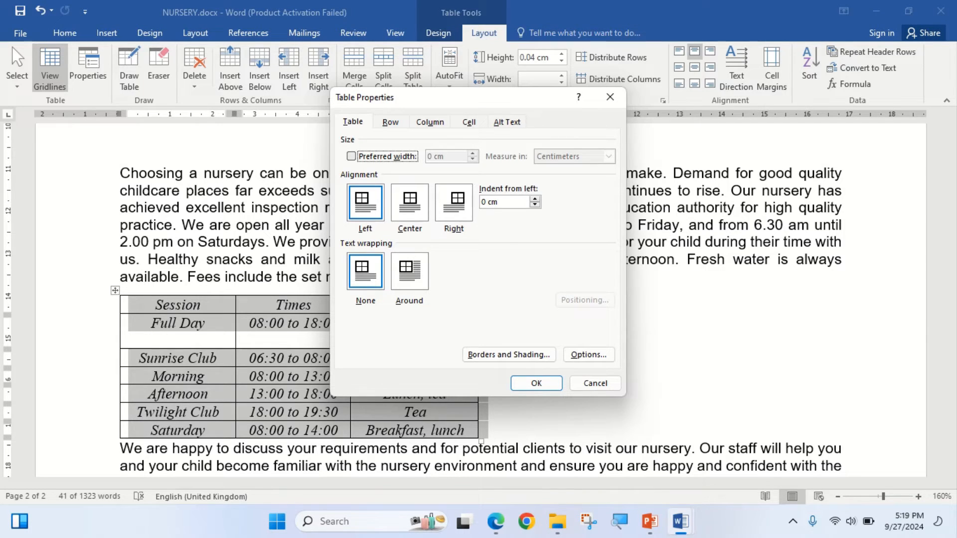
click(352, 156)
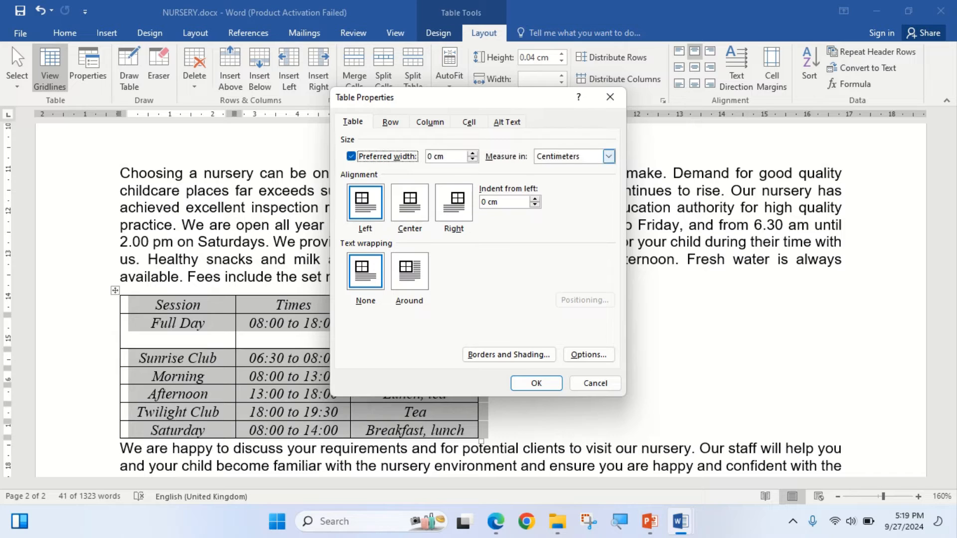
key(Tab)
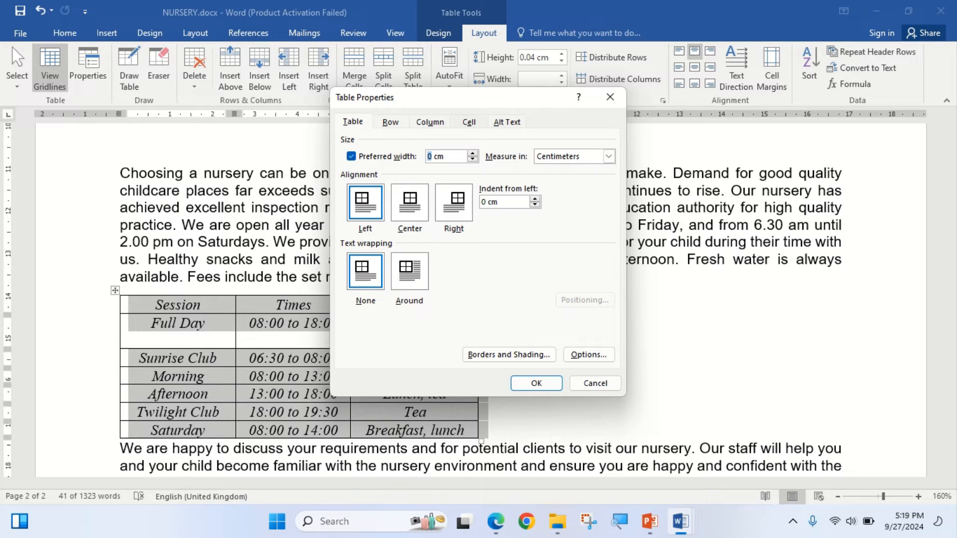
key(alt+e)
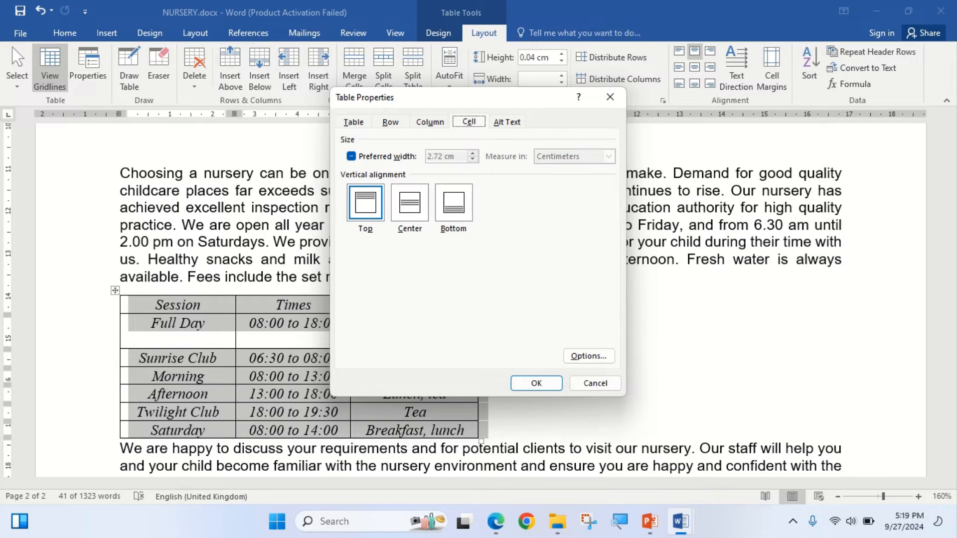
key(alt+t)
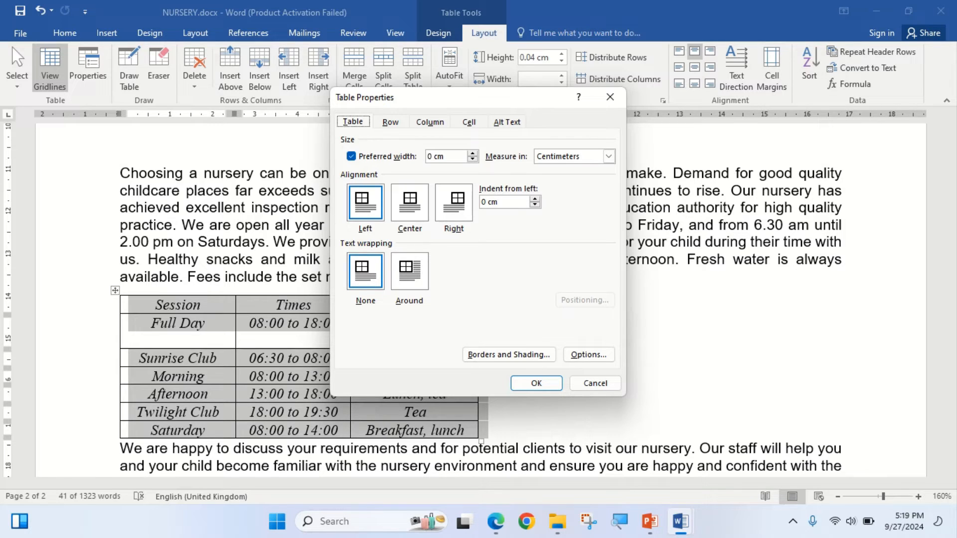
key(Tab)
text(13)
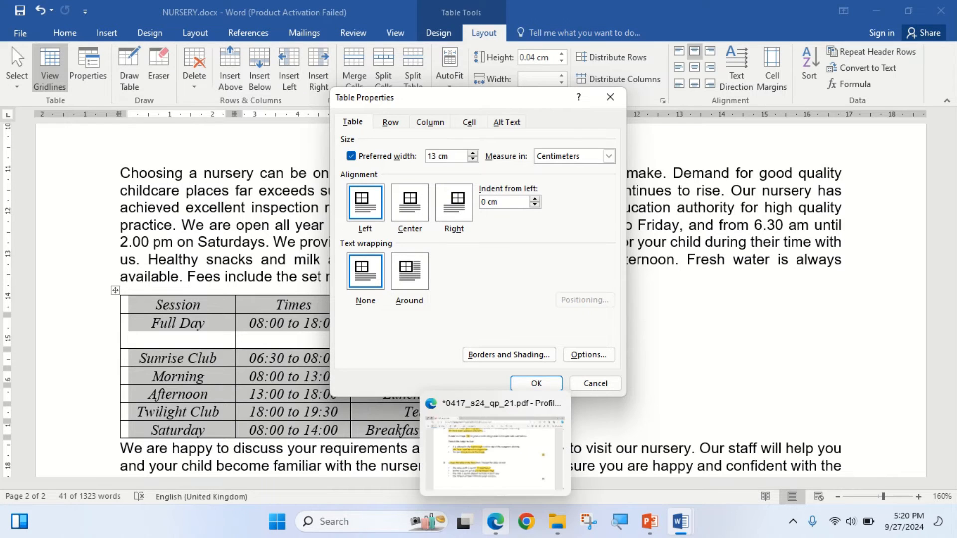
- Recheck step 9's row height requirement in the exam paper and open the row size settings of the table in NURSERY.docx
click(496, 521)
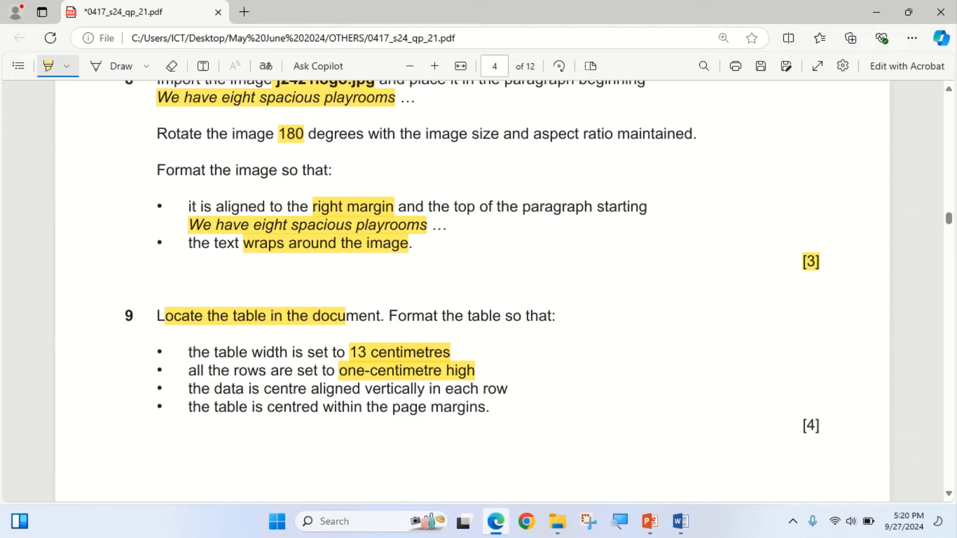
click(495, 521)
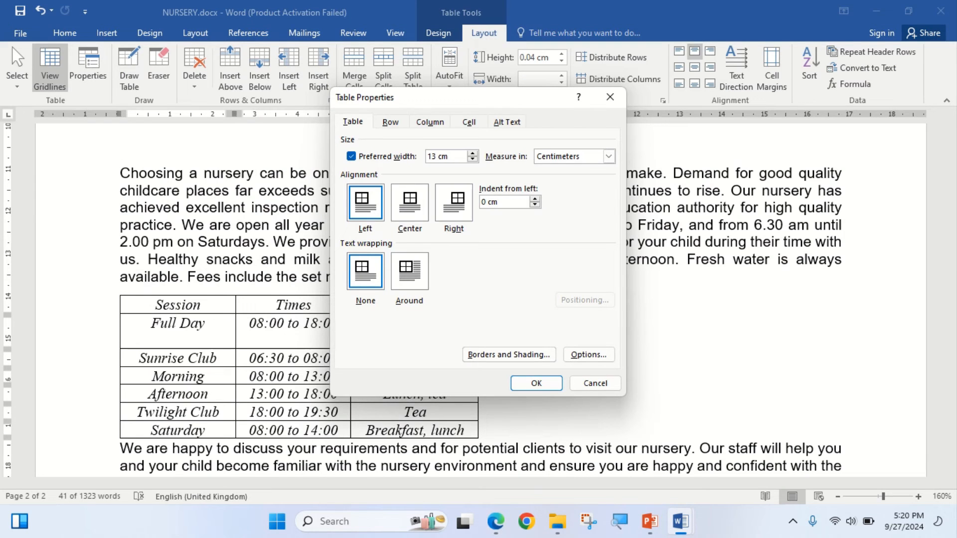
click(390, 122)
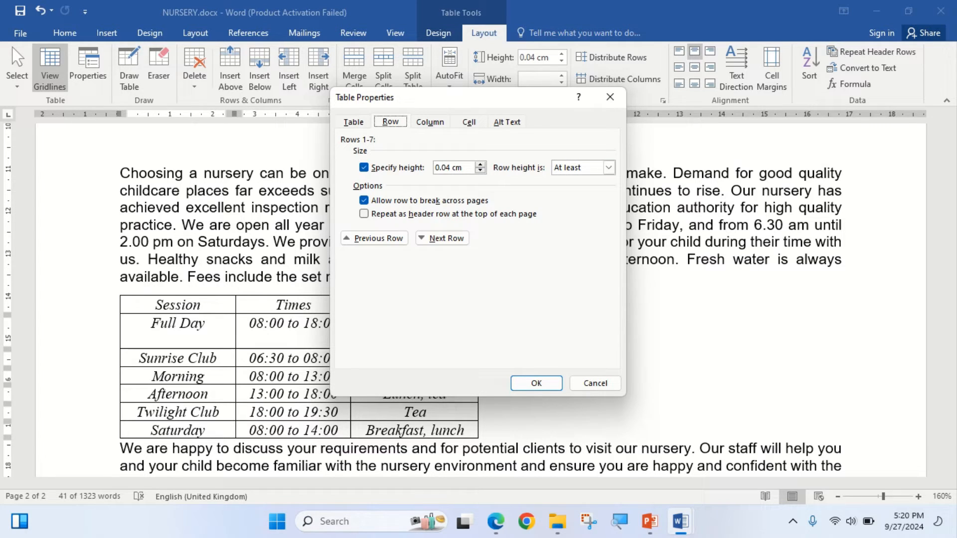
click(608, 167)
key(Down)
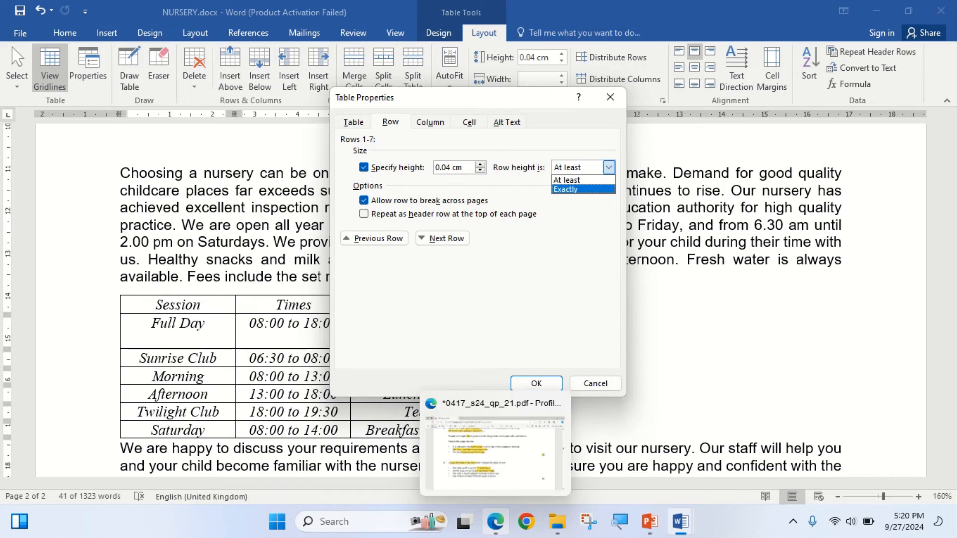
click(495, 521)
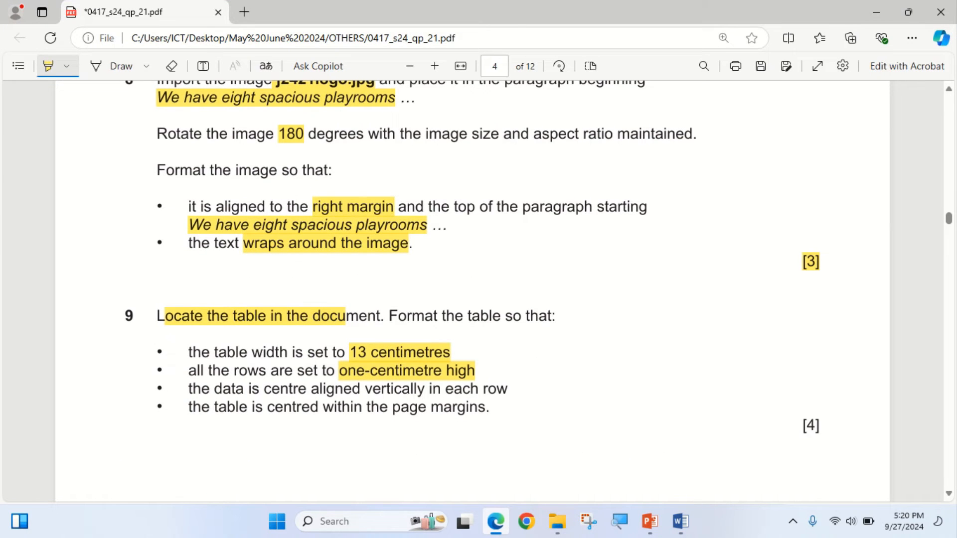
click(495, 522)
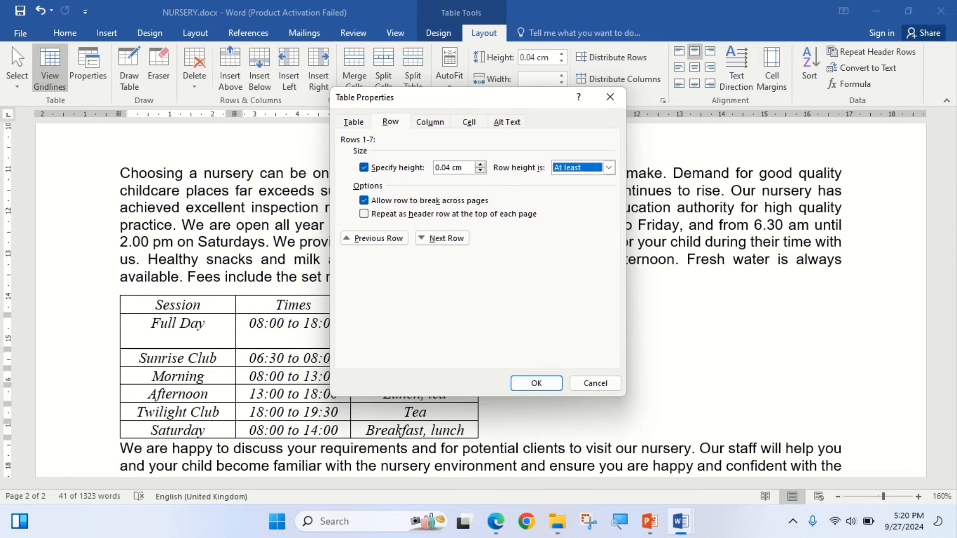
- Set the height of all table rows to exactly 1 cm
click(479, 164)
click(480, 164)
click(480, 165)
click(480, 165)
click(479, 164)
click(480, 164)
click(480, 165)
click(479, 165)
click(479, 164)
click(480, 164)
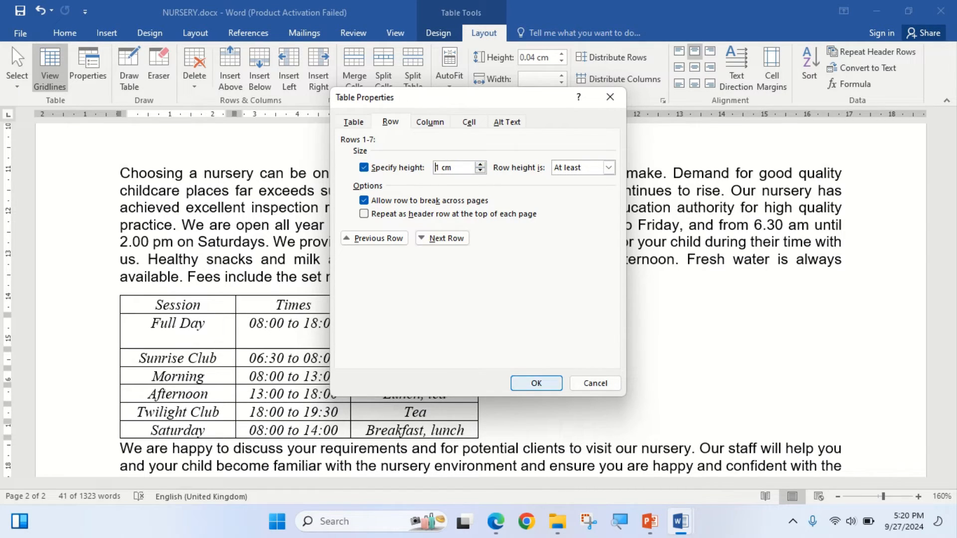
click(609, 167)
click(565, 189)
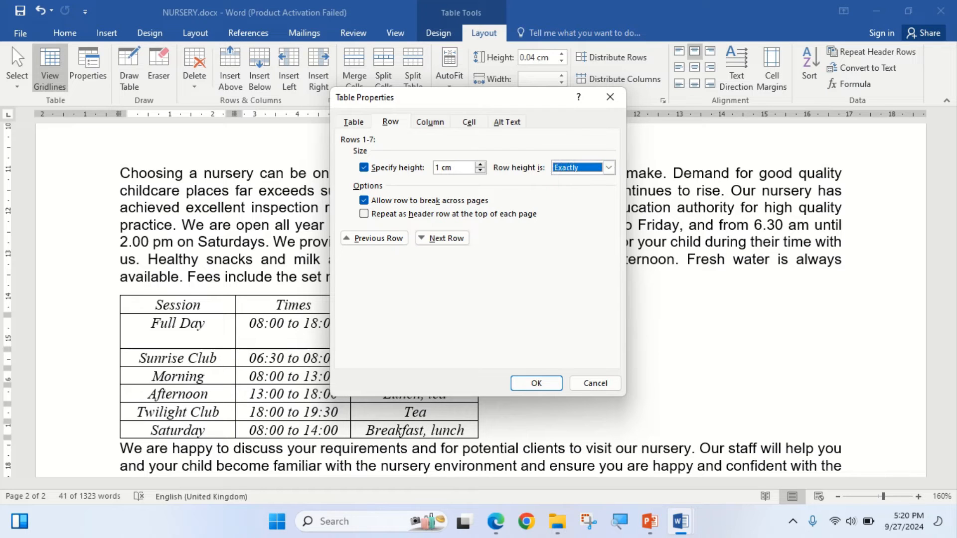
- In step 9 of the exam paper, highlight the requirement that the data is centre aligned vertically in each row
click(495, 521)
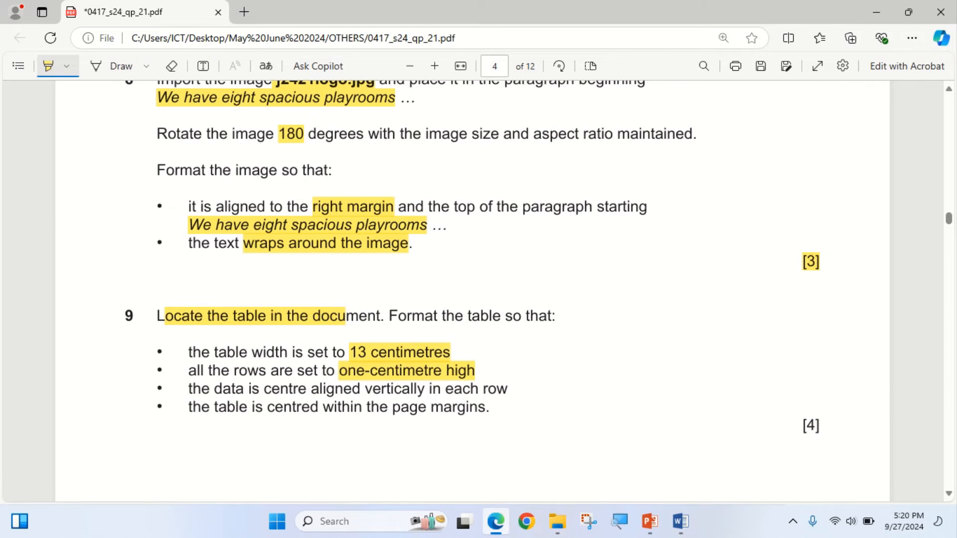
click(495, 521)
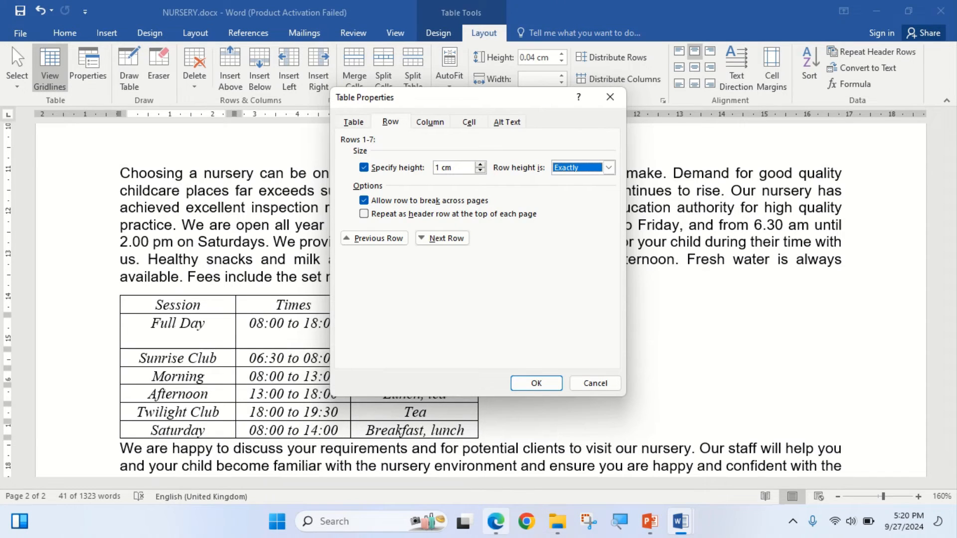
click(496, 521)
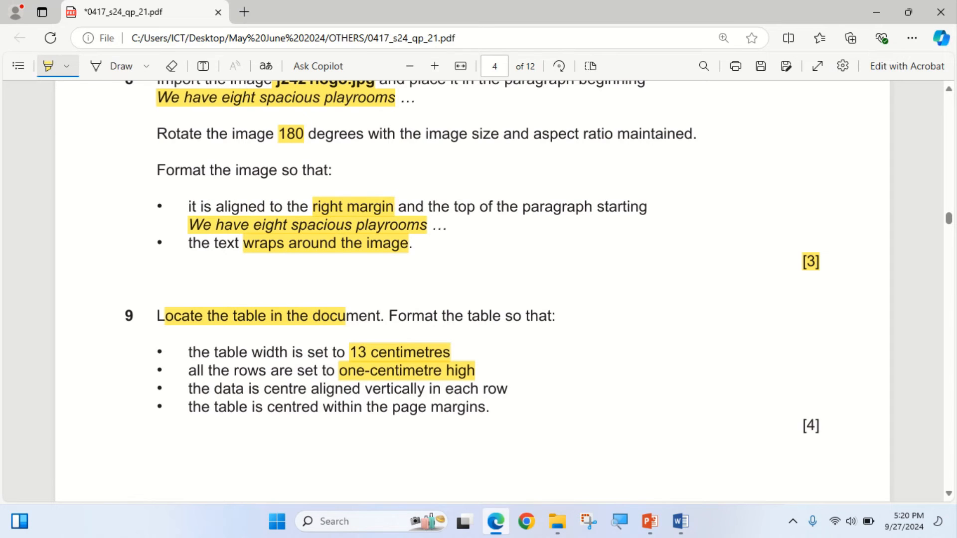
click(496, 521)
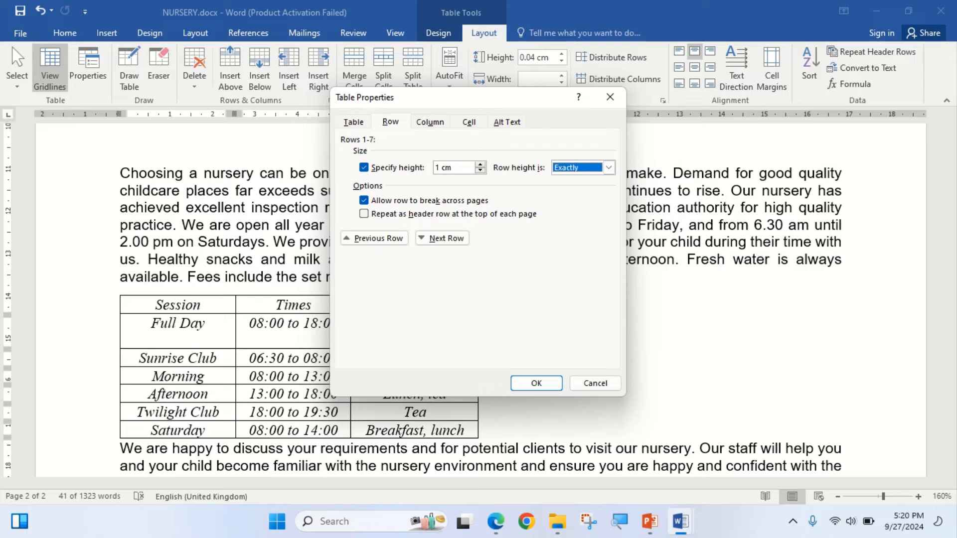
click(495, 521)
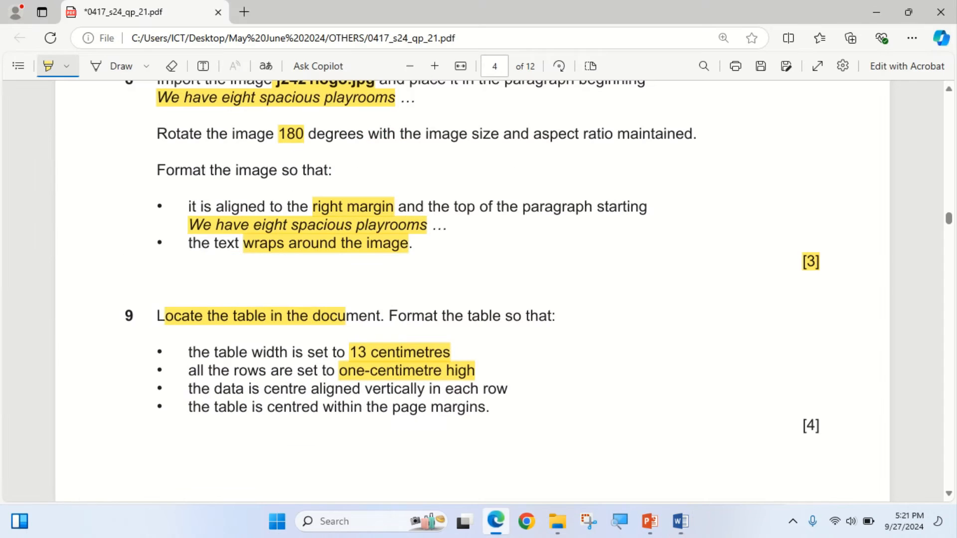
drag(271, 389, 498, 388)
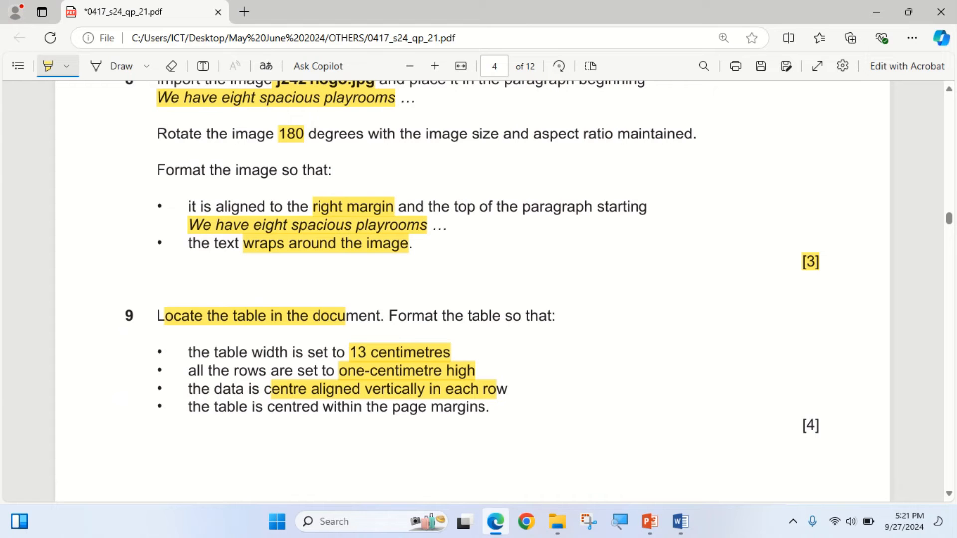
- Return to the table properties in NURSERY.docx and set the cells' vertical alignment to Center
click(496, 521)
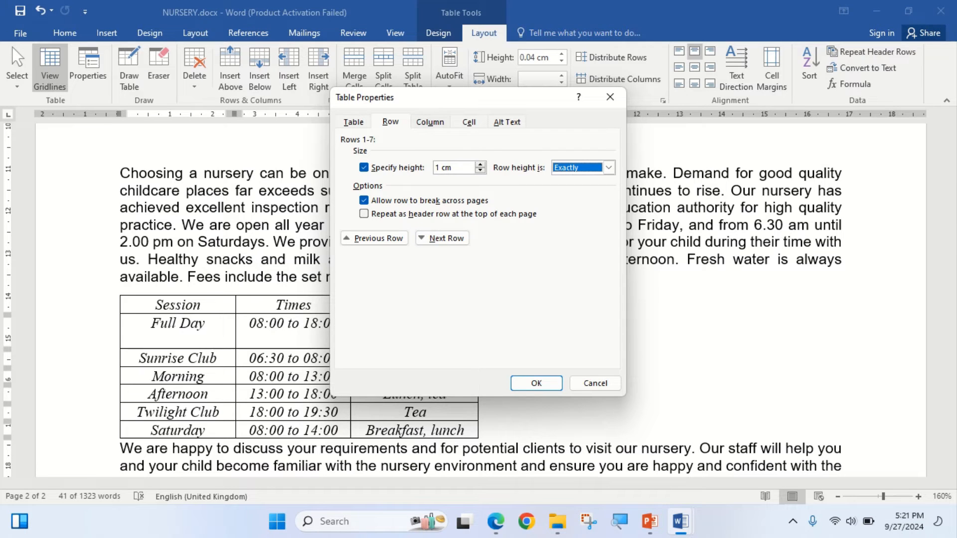
click(469, 122)
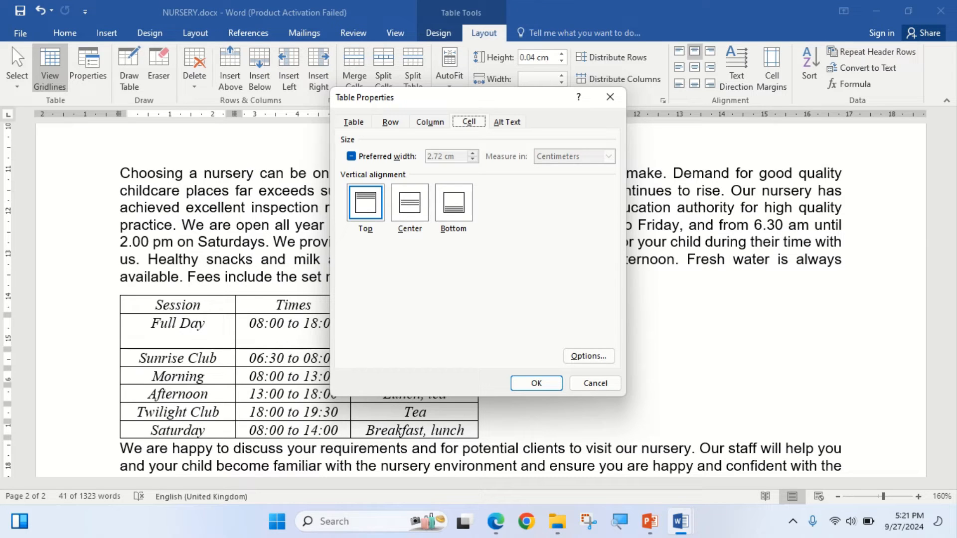
click(410, 203)
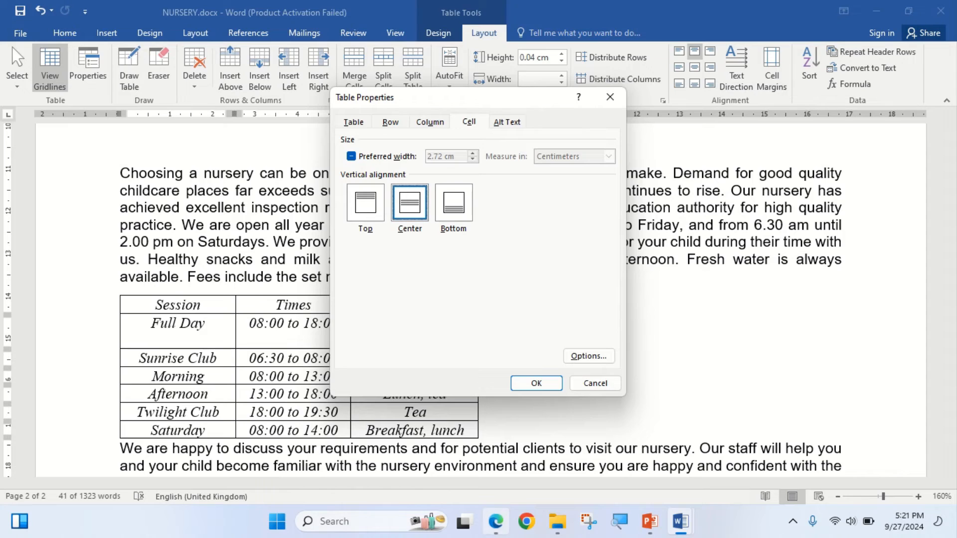
- Check step 9's last bullet in the exam paper, then set the table's alignment on the page to Center in NURSERY.docx
click(495, 521)
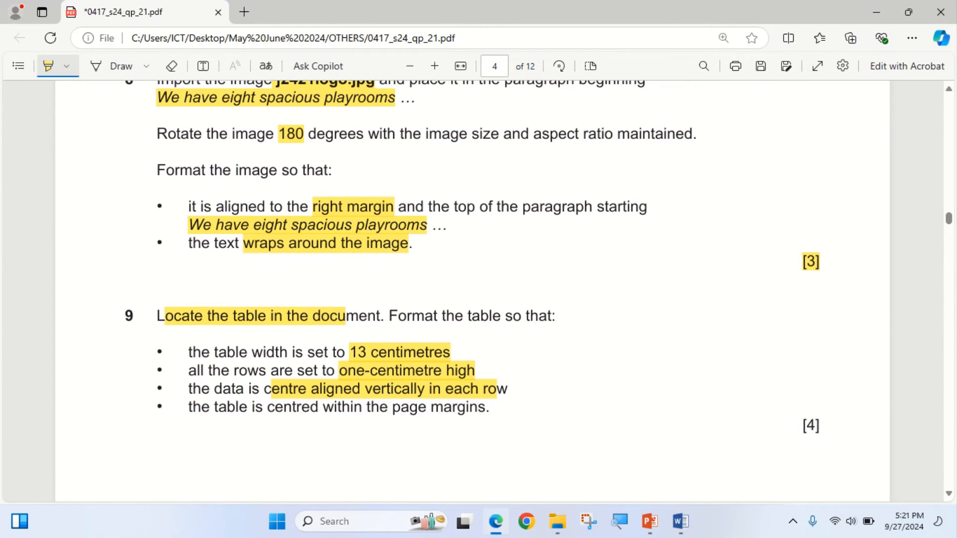
click(495, 521)
click(496, 521)
click(495, 521)
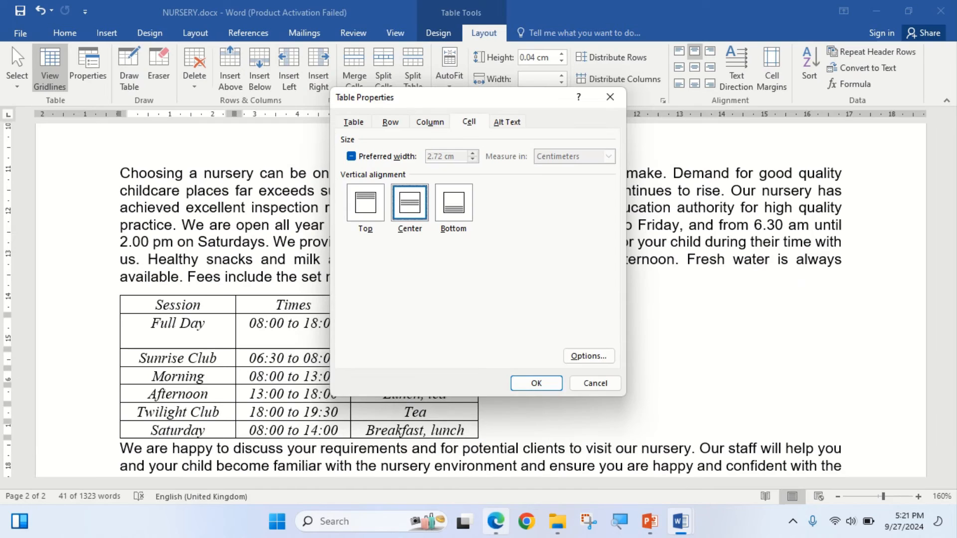
click(353, 122)
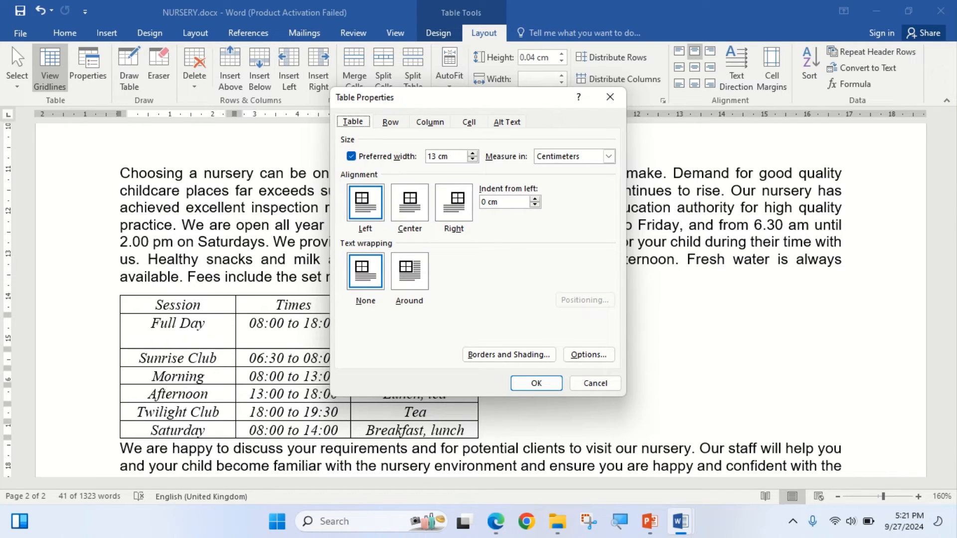
click(410, 203)
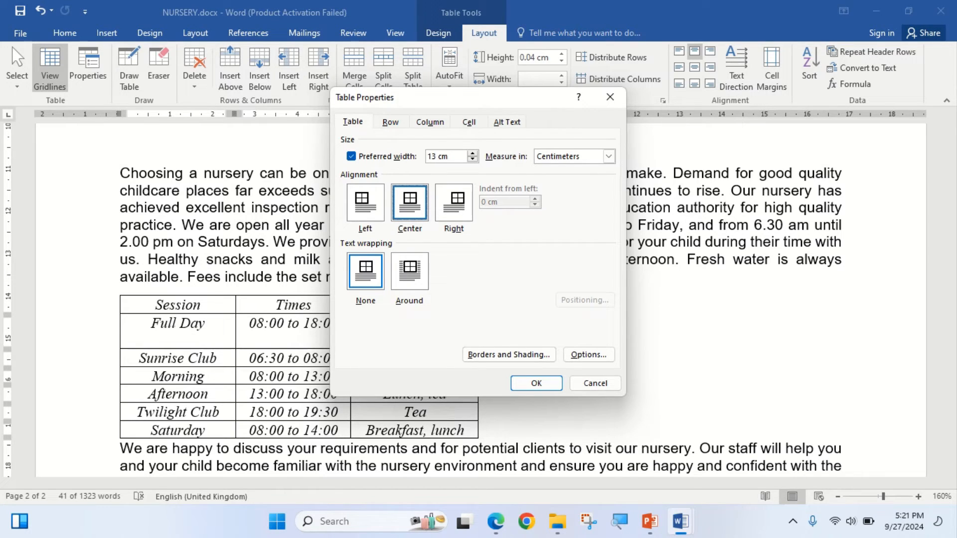
- Highlight step 9's [4] mark in the exam paper, then apply the table properties in NURSERY.docx and check the formatted table
click(496, 521)
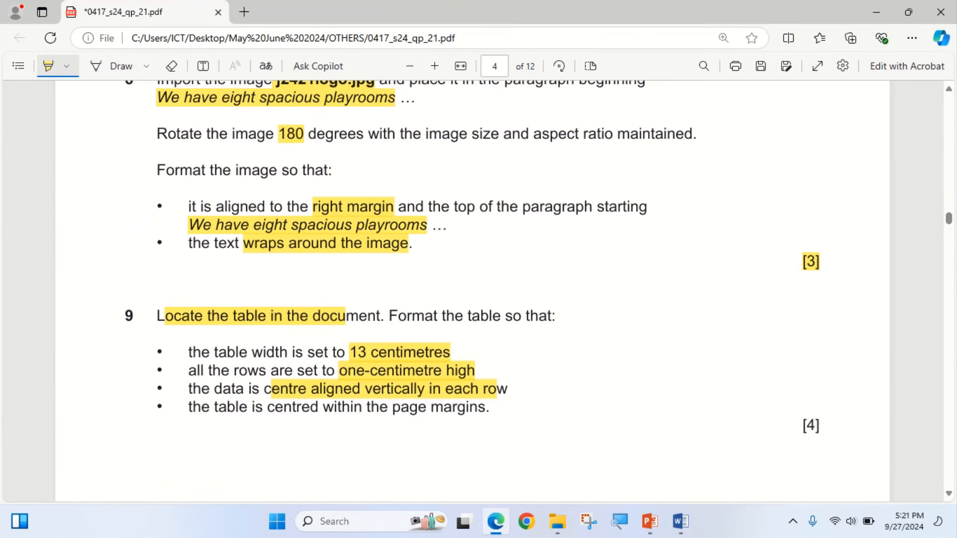
drag(802, 426, 820, 426)
click(680, 522)
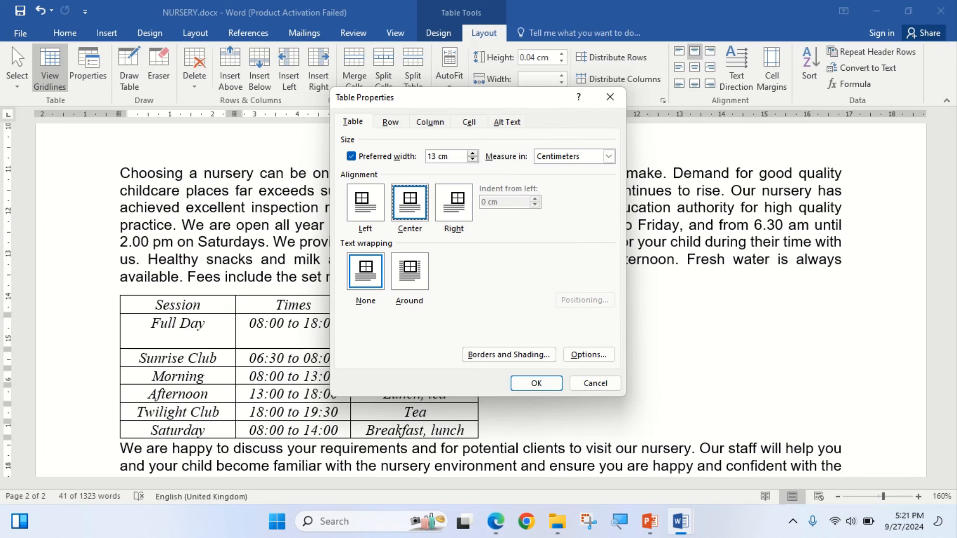
key(Return)
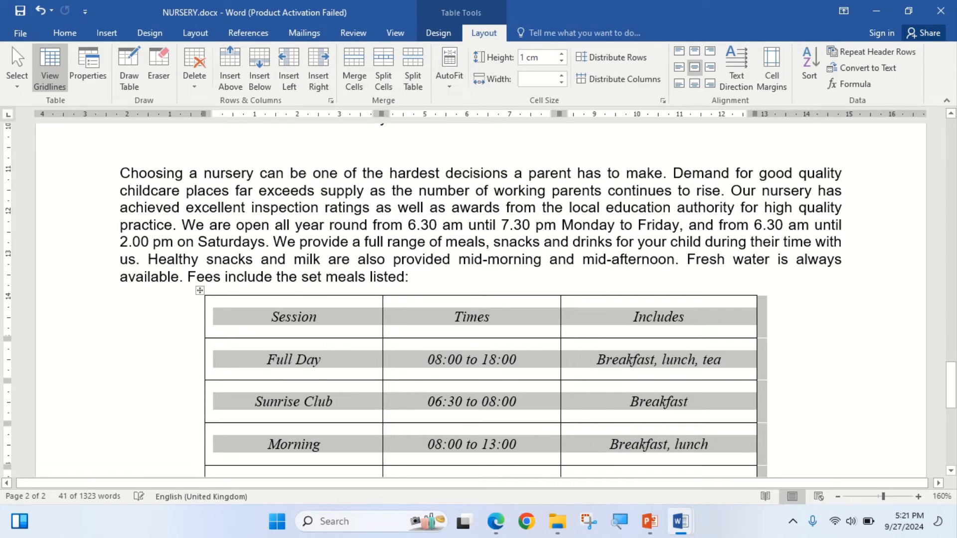
scroll(478, 299, down, 5)
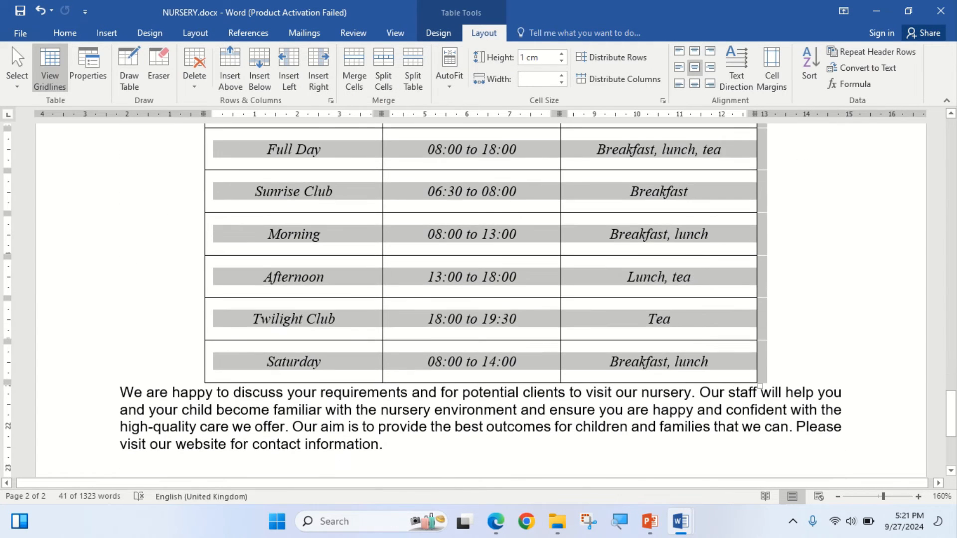
scroll(478, 299, up, 3)
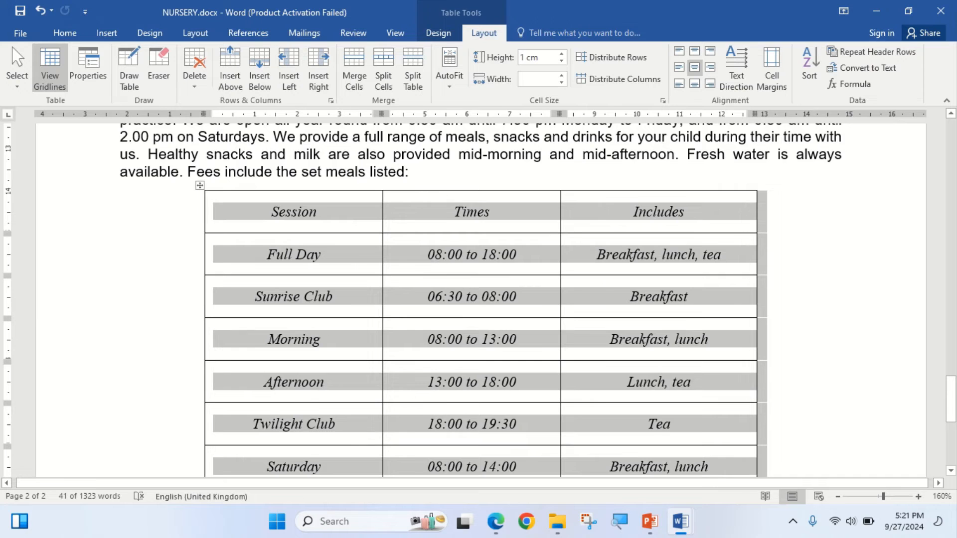
scroll(478, 299, down, 3)
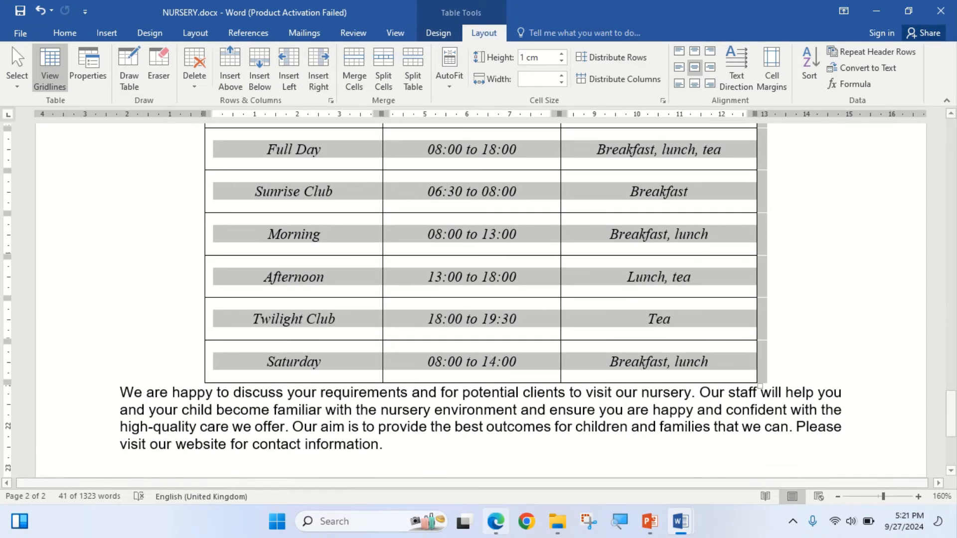
- Switch to the exam paper and read step 10's spell check and proofreading requirements
key(alt+Tab)
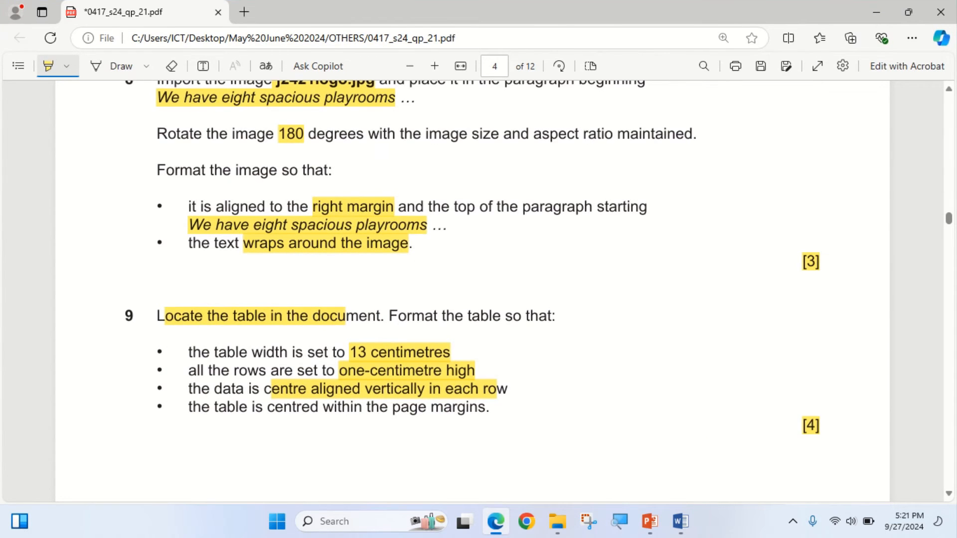
scroll(472, 294, down, 7)
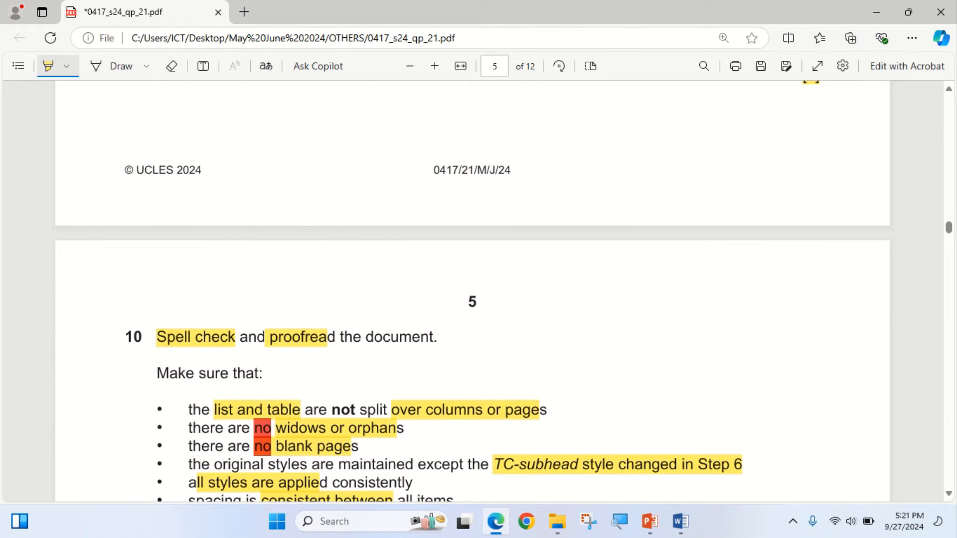
scroll(472, 294, down, 3)
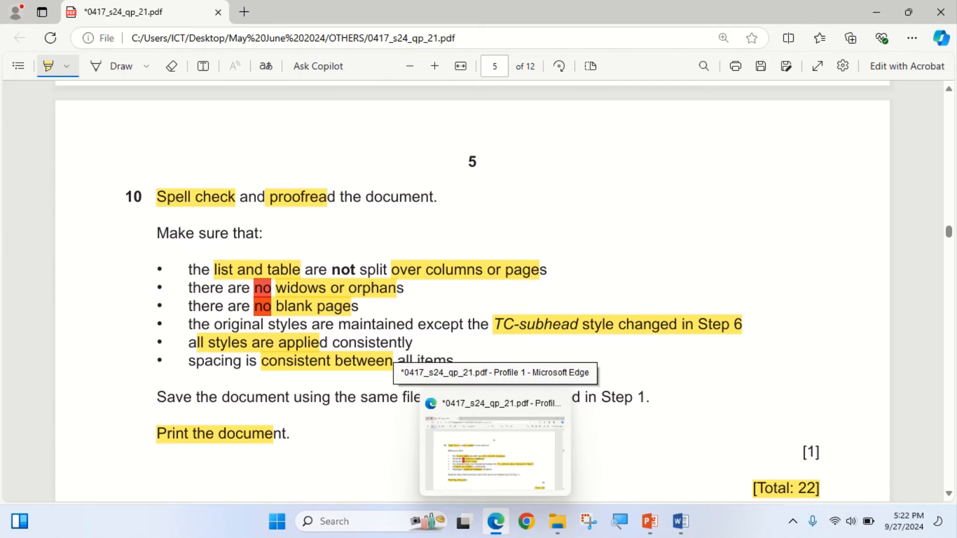
- Return to NURSERY.docx, start the spelling and grammar check, and ignore the flagged word Tawara in the title
click(495, 522)
scroll(481, 300, up, 20)
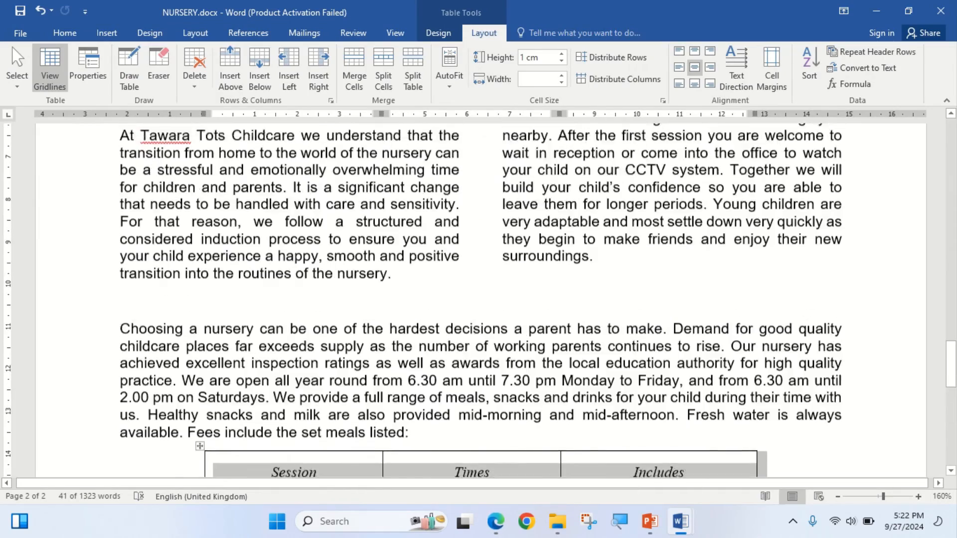
scroll(481, 300, up, 6)
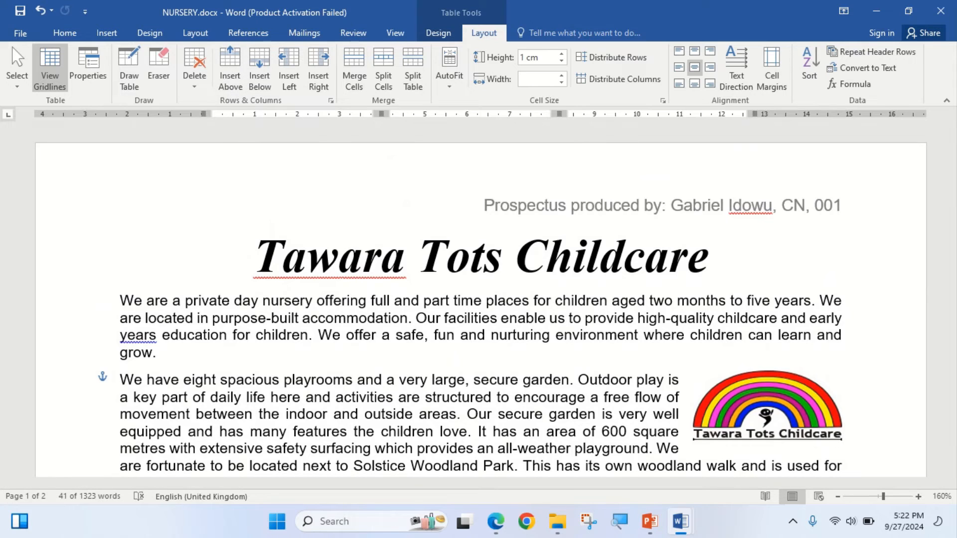
click(353, 33)
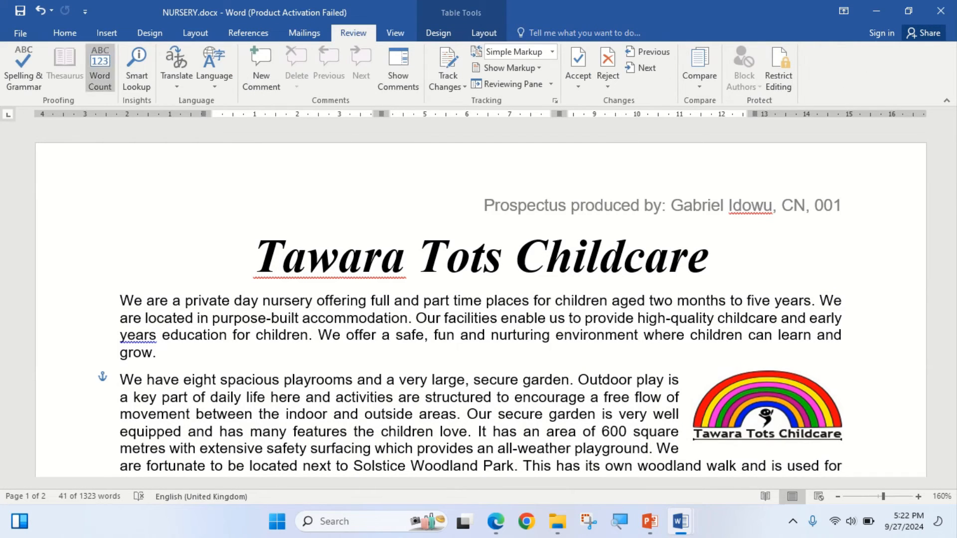
click(23, 65)
click(454, 297)
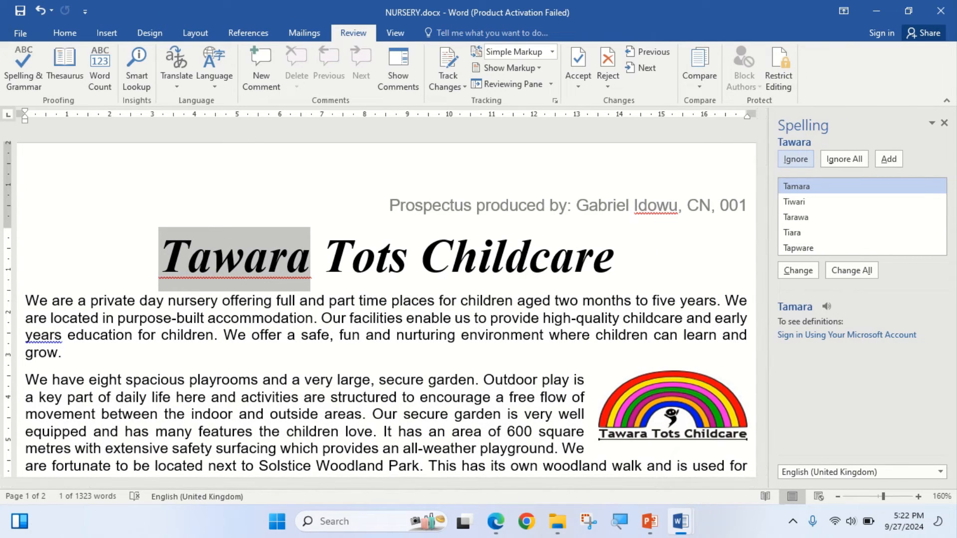
click(796, 159)
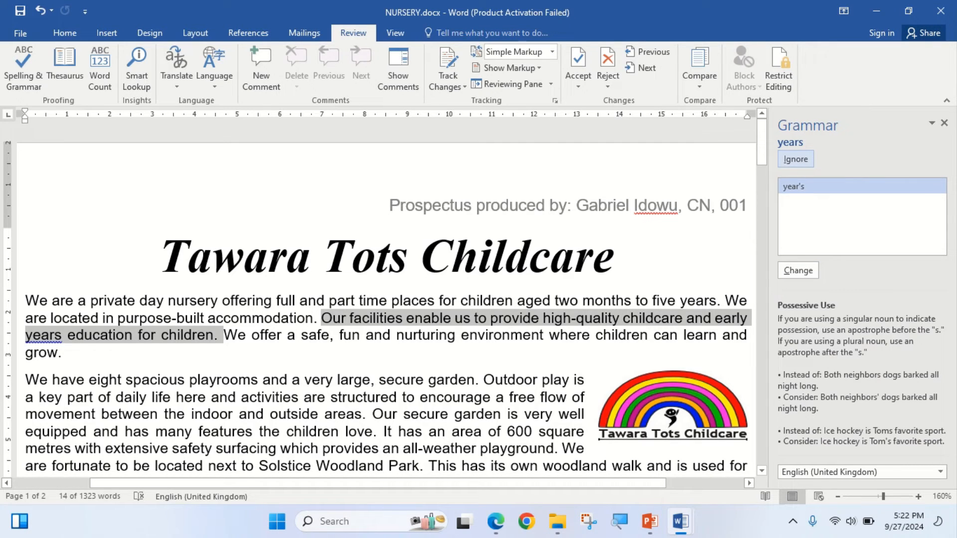
- Add an apostrophe after "years" in the first paragraph's "early years education" and resume the grammar check
click(62, 335)
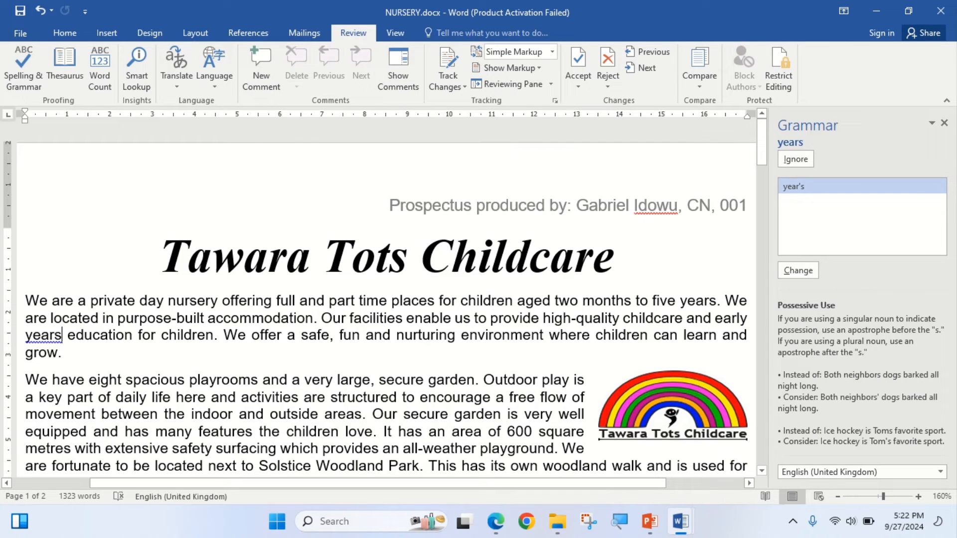
text(')
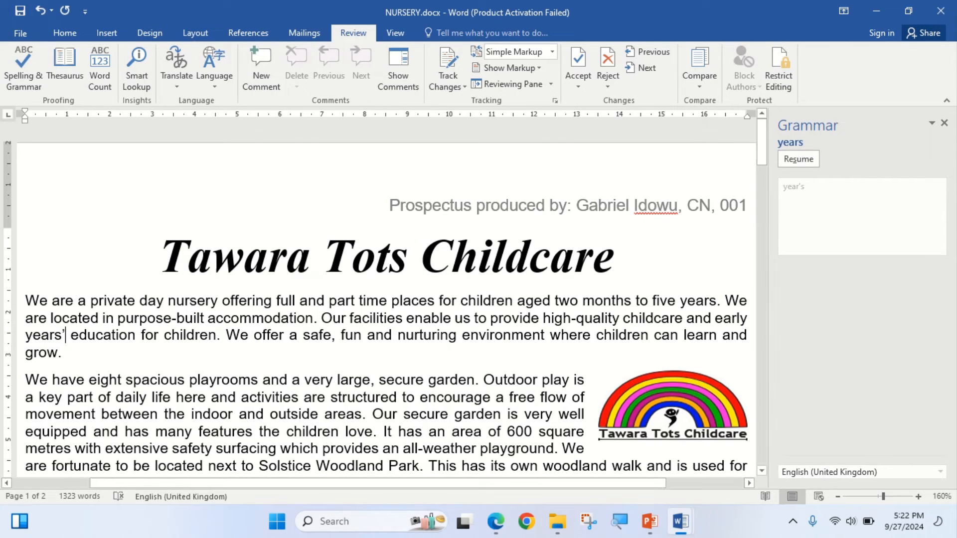
click(798, 159)
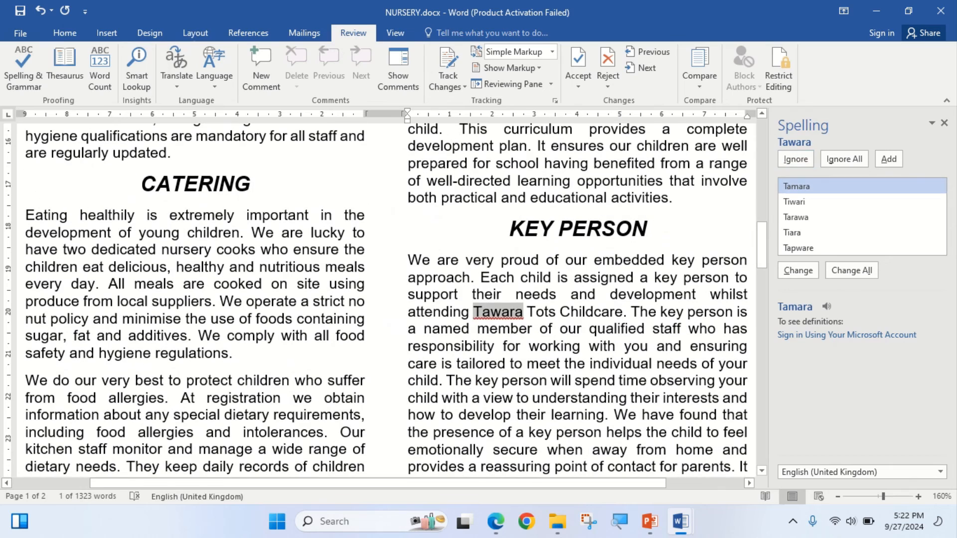
- Ignore the flagged Tawara under KEY PERSON and INDUCTION PROCESS and the surname in the header, then finish the check
click(795, 159)
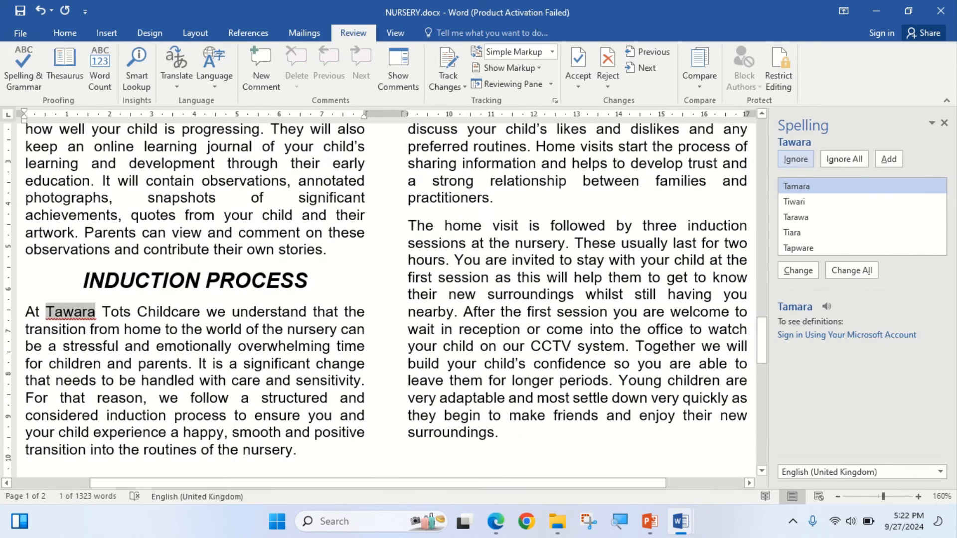
click(795, 159)
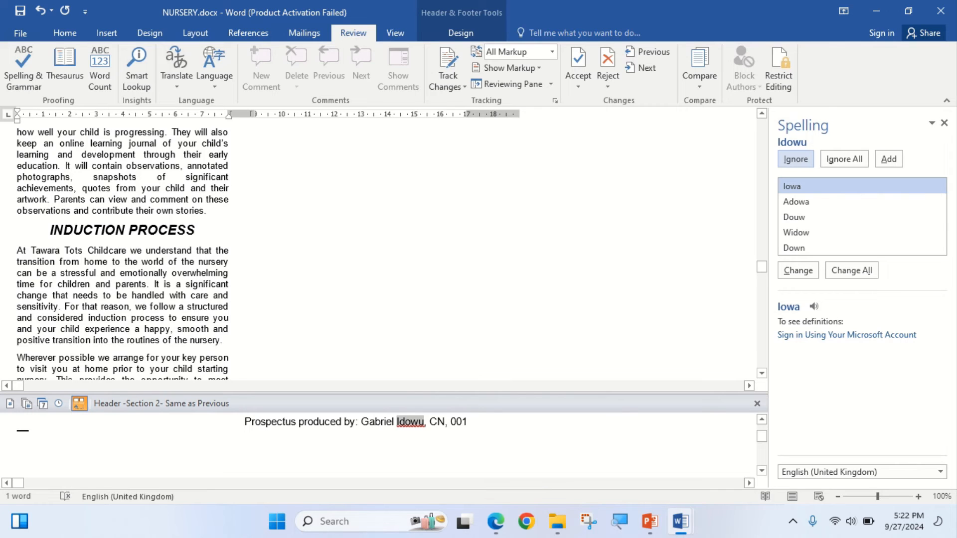
click(795, 159)
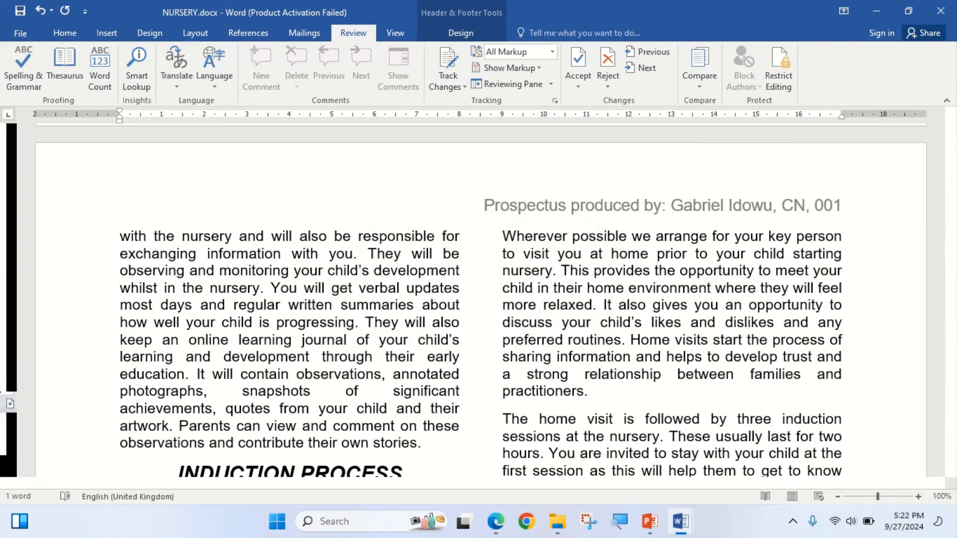
key(Return)
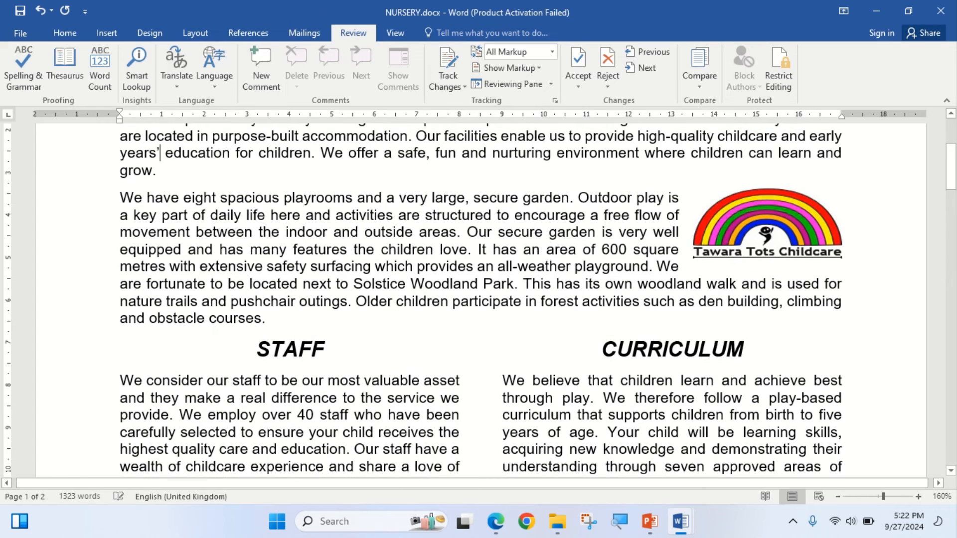
- Proofread NURSERY.docx against step 10's checklist for a split list or table, widows, orphans, blank pages, and consistent styles and spacing
key(alt+Tab)
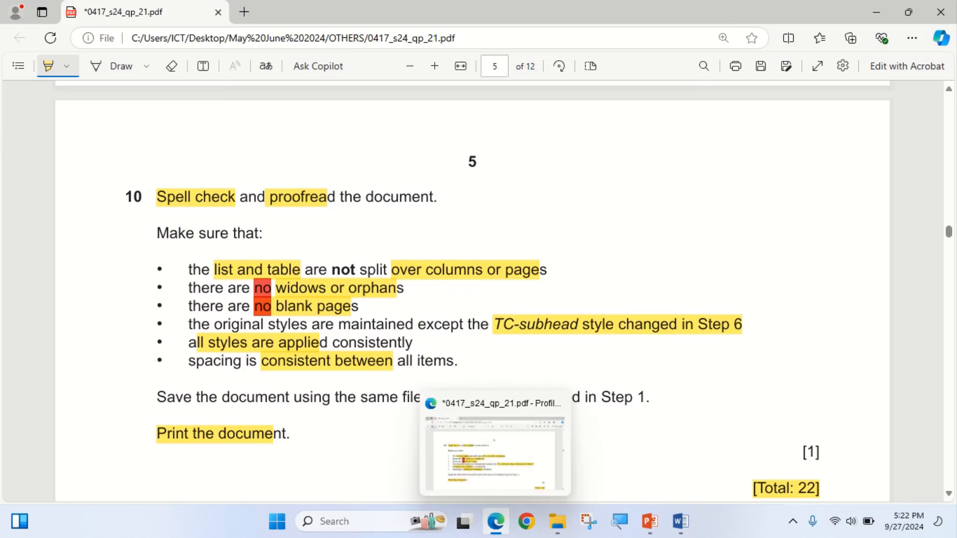
click(496, 522)
scroll(479, 299, down, 15)
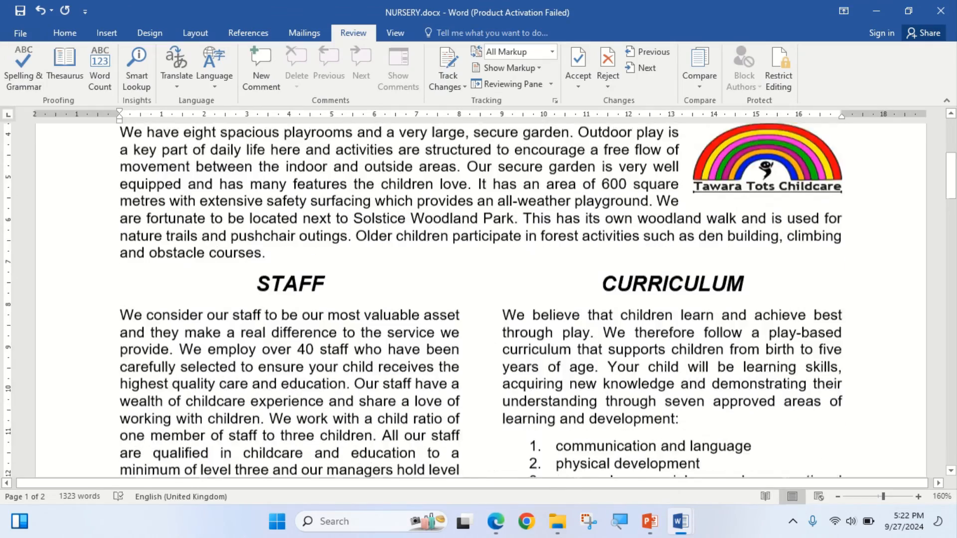
scroll(478, 299, up, 4)
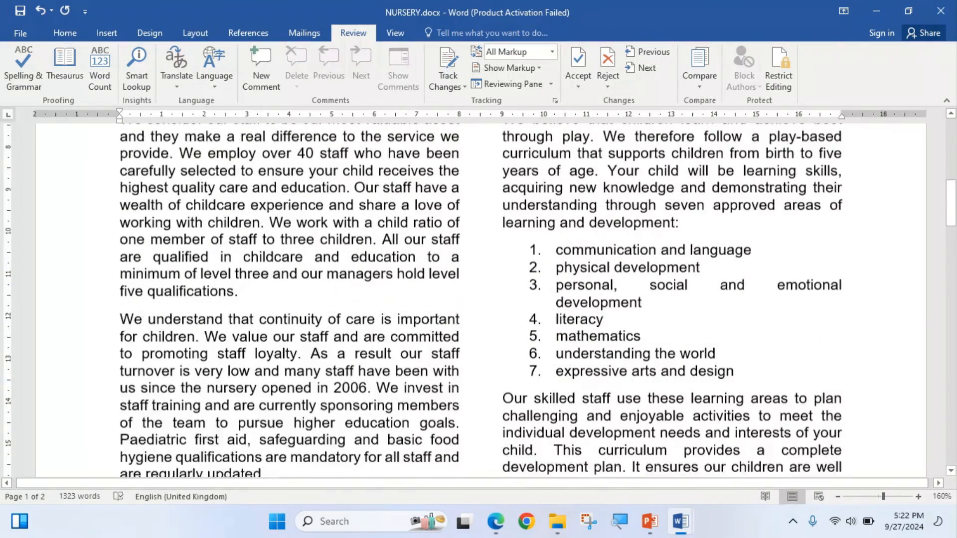
scroll(478, 299, down, 5)
scroll(478, 299, down, 12)
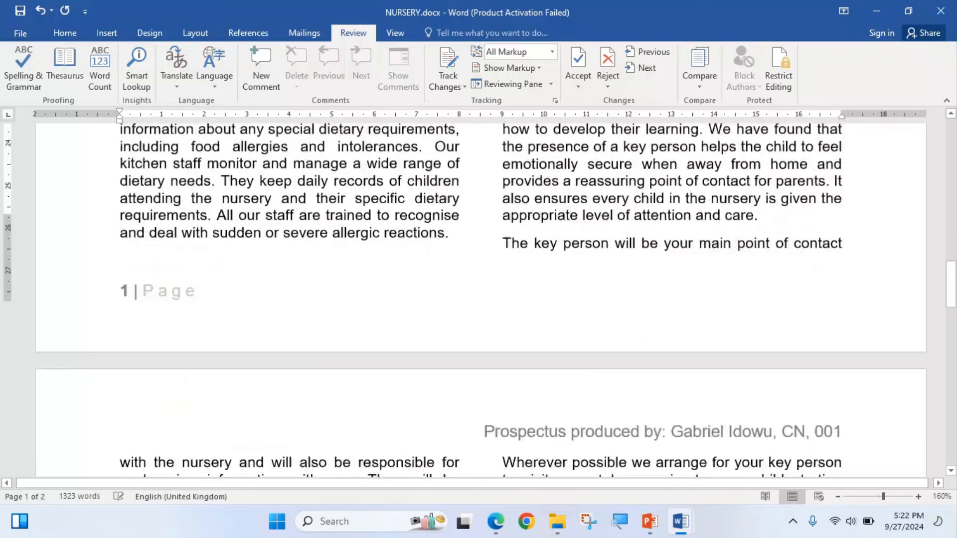
scroll(478, 299, down, 6)
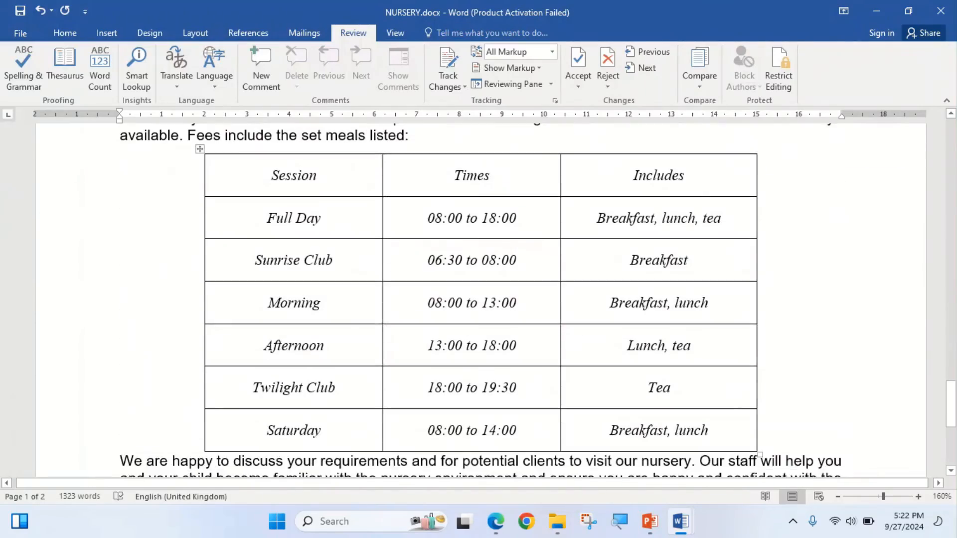
scroll(478, 299, down, 3)
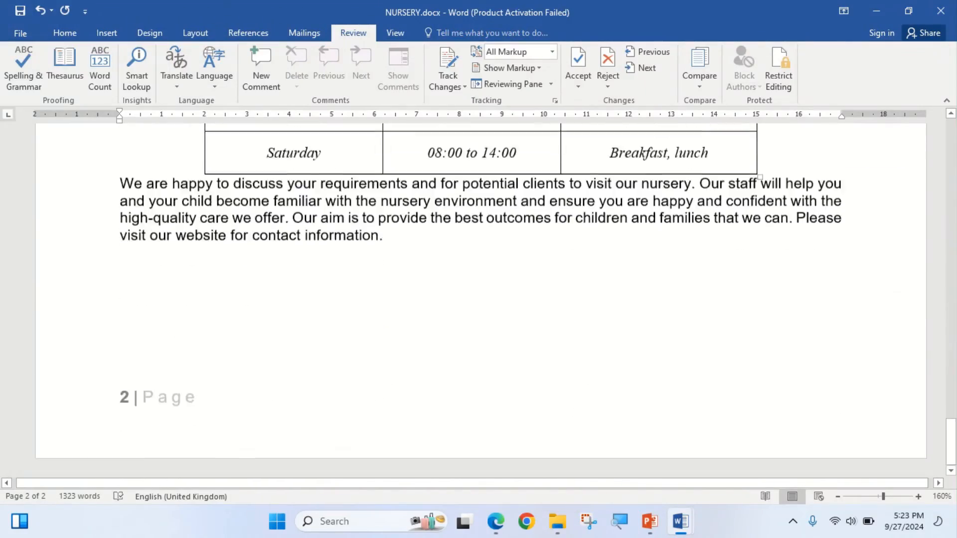
key(alt+Tab)
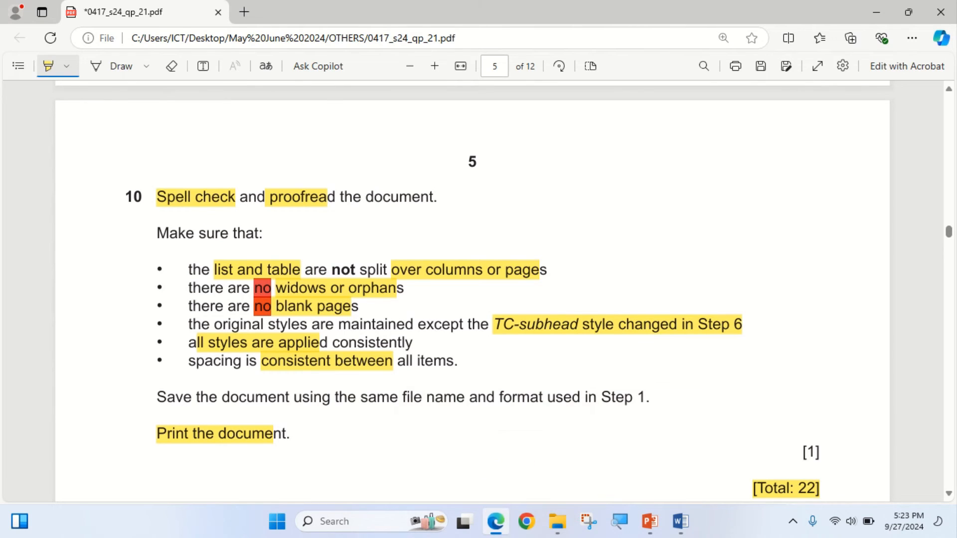
key(alt+Tab)
scroll(478, 299, up, 10)
scroll(479, 299, up, 15)
scroll(478, 298, up, 15)
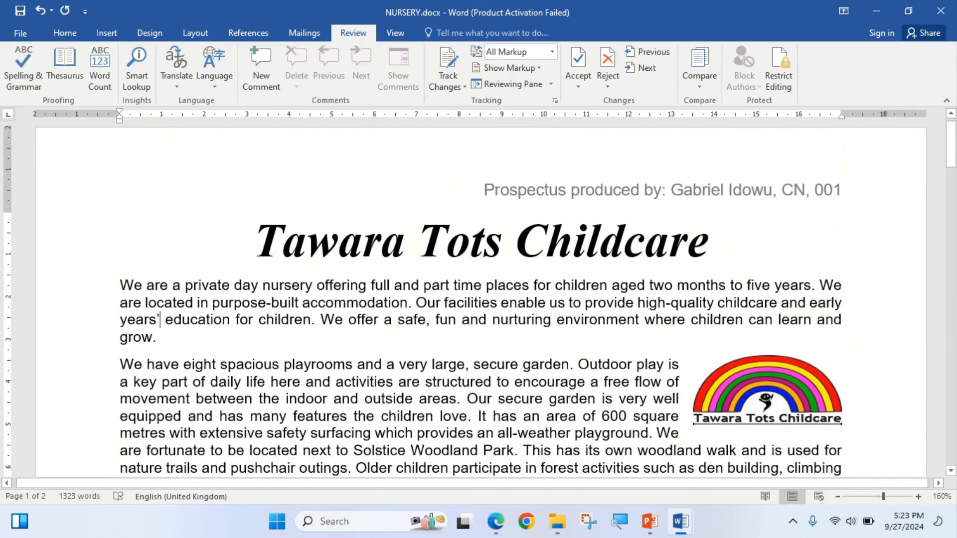
scroll(478, 299, down, 20)
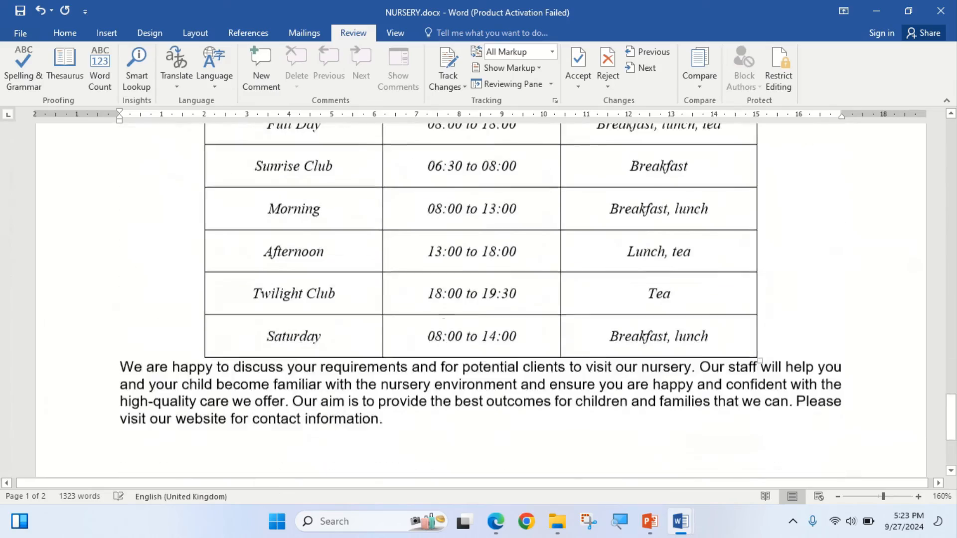
scroll(478, 299, down, 4)
- Highlight "same file" in step 10's save instruction in the exam paper, then save NURSERY.docx under its existing name
key(alt+Tab)
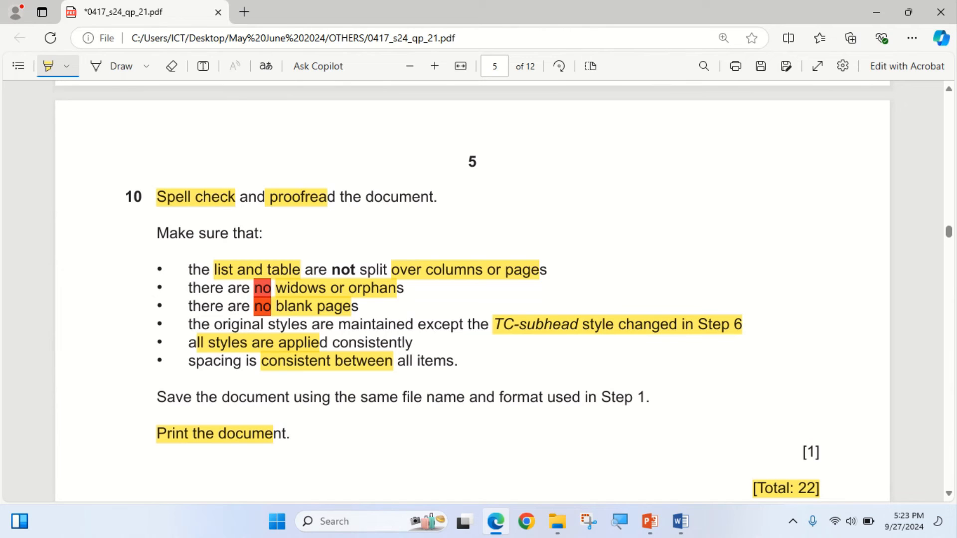
drag(357, 397, 422, 398)
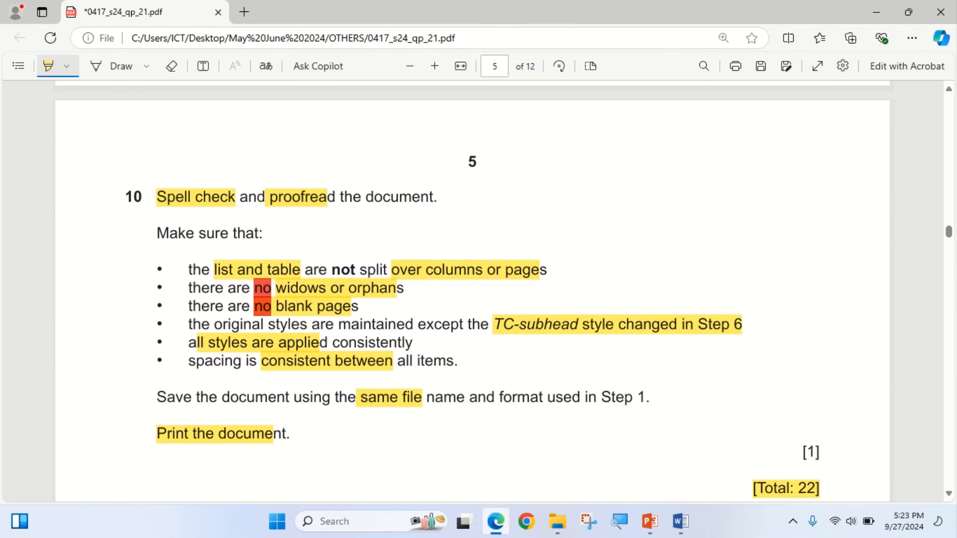
key(alt+Tab)
scroll(478, 299, up, 10)
scroll(478, 299, up, 6)
click(65, 33)
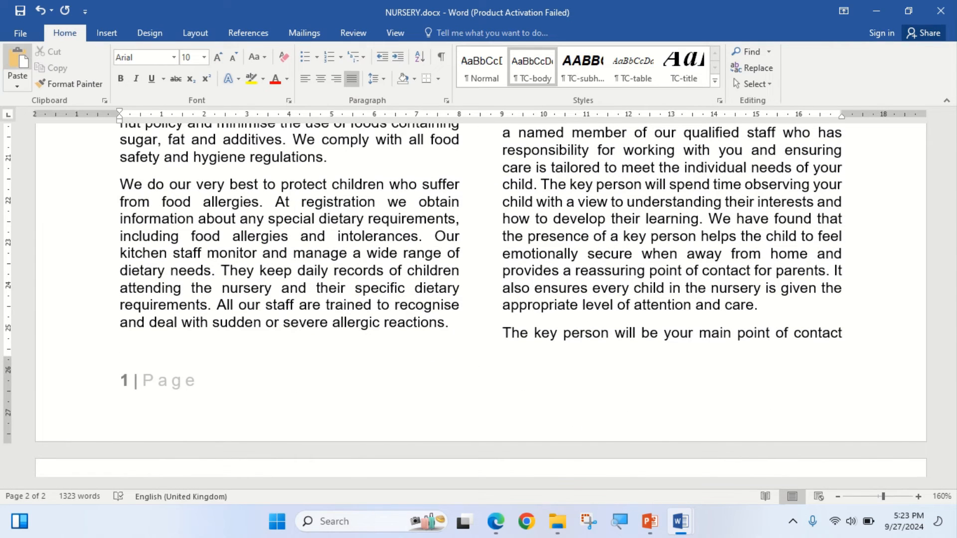
click(20, 11)
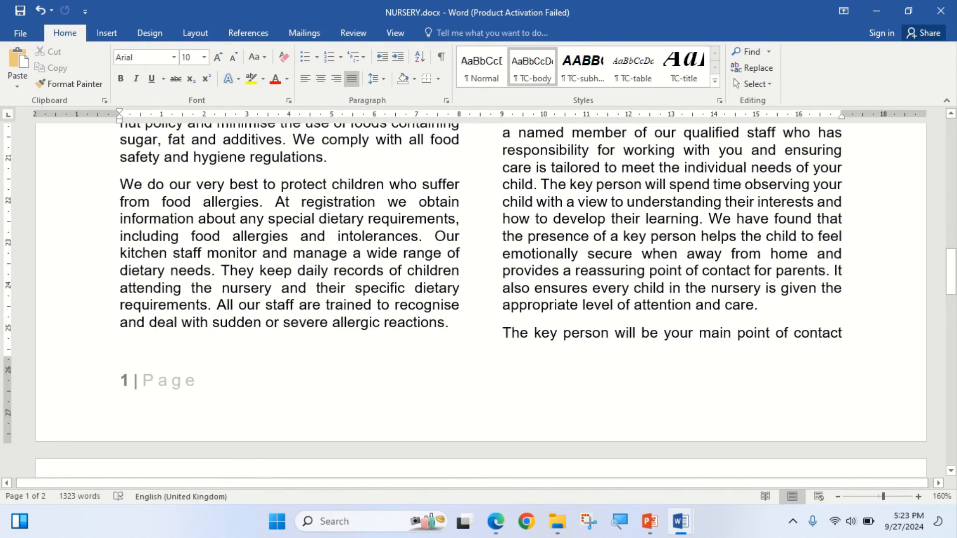
scroll(479, 299, up, 15)
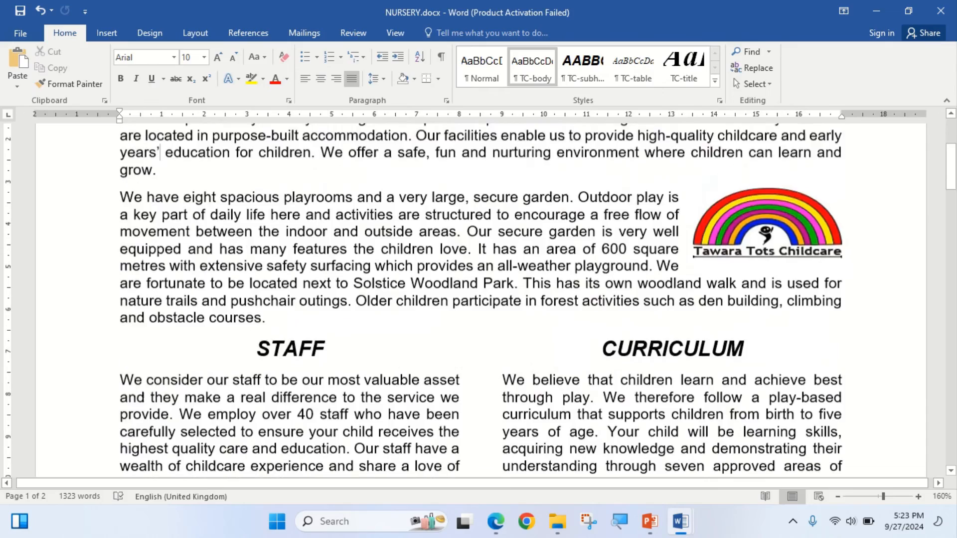
- Check NURSERY.docx against step 10's widows and orphans requirement, examining the column and page break within the KEY PERSON section
scroll(479, 299, up, 4)
scroll(478, 299, down, 4)
scroll(479, 299, down, 20)
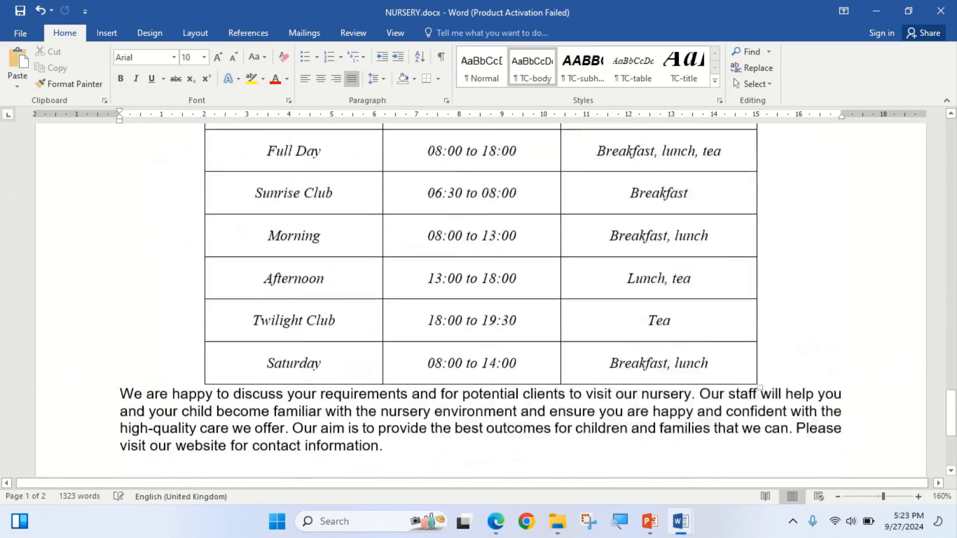
scroll(478, 299, down, 4)
key(alt+Tab)
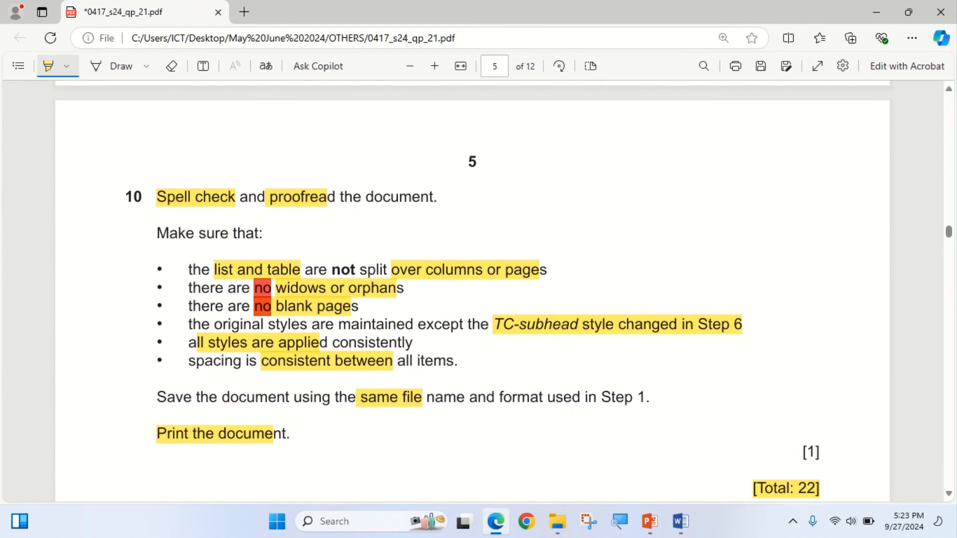
key(alt+Tab)
scroll(479, 299, up, 15)
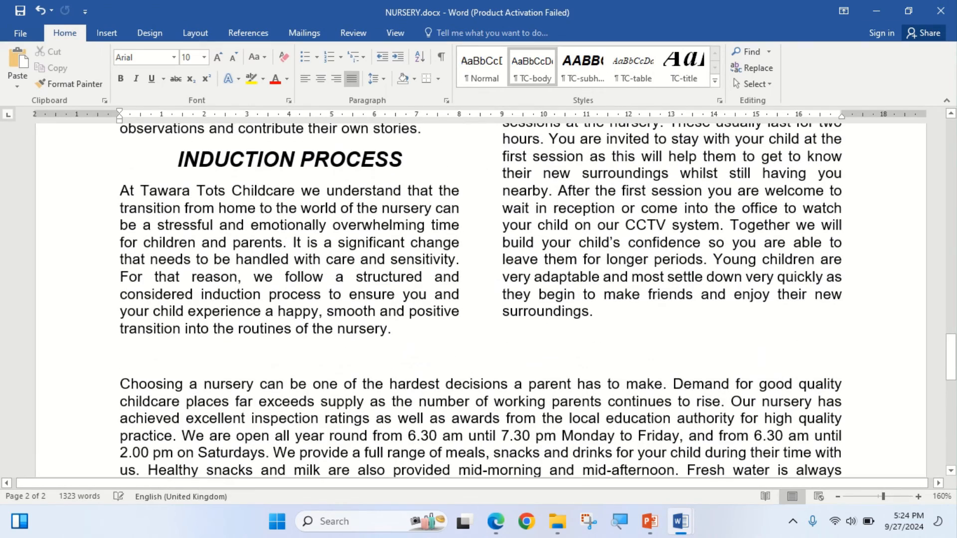
scroll(478, 299, up, 10)
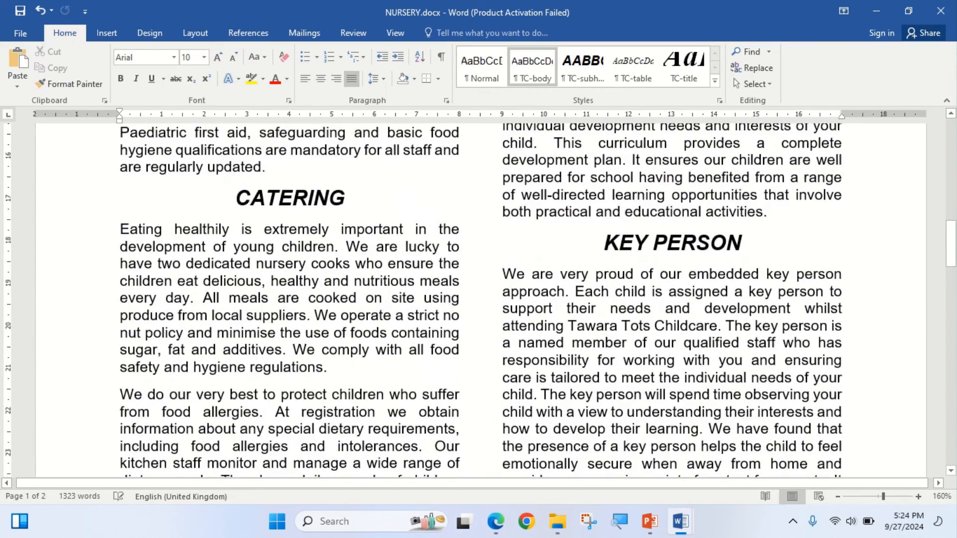
scroll(478, 299, down, 8)
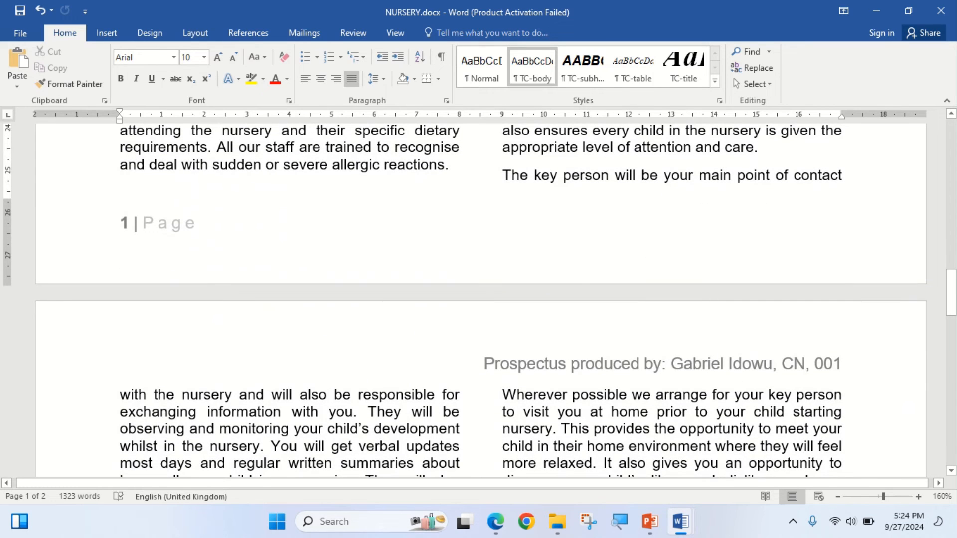
scroll(478, 299, down, 2)
scroll(478, 299, up, 2)
scroll(479, 299, up, 5)
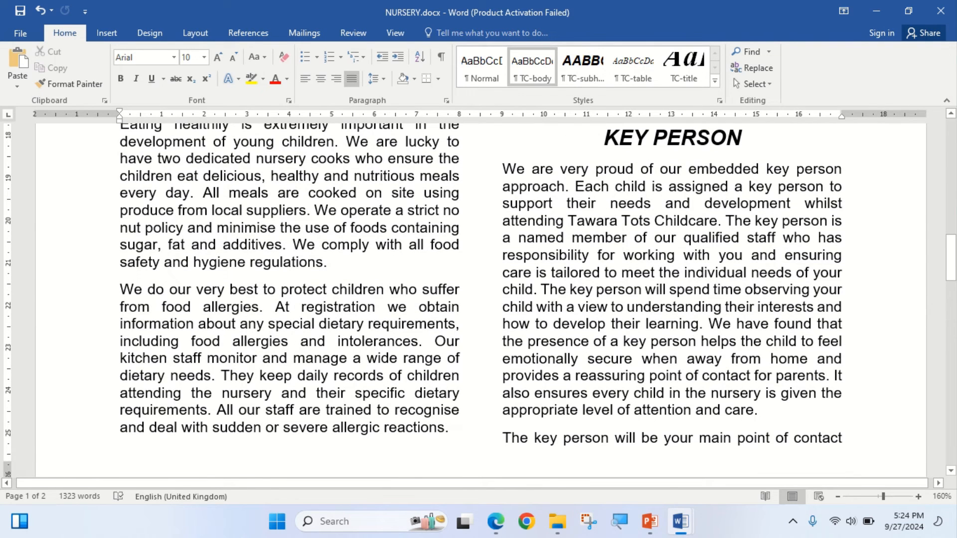
scroll(478, 289, down, 2)
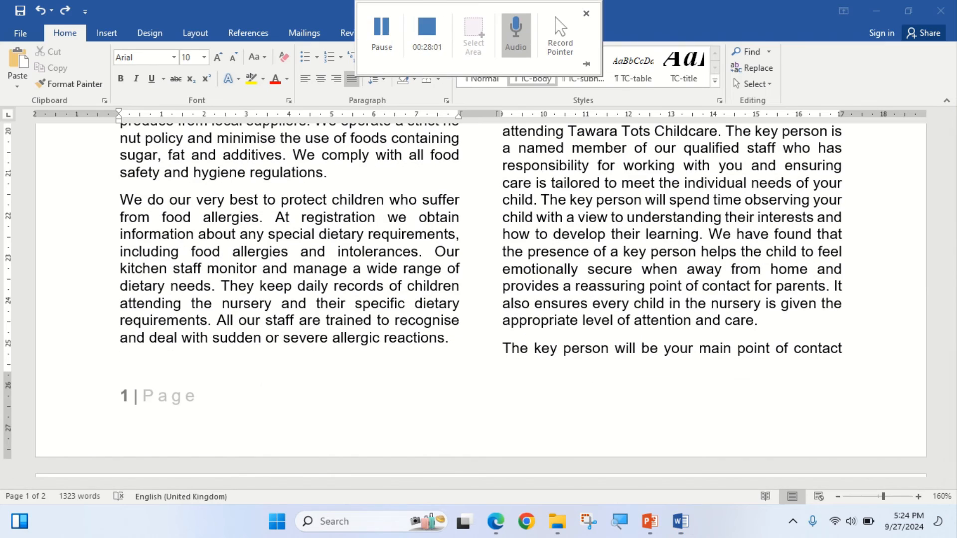
scroll(478, 249, up, 3)
scroll(478, 249, down, 4)
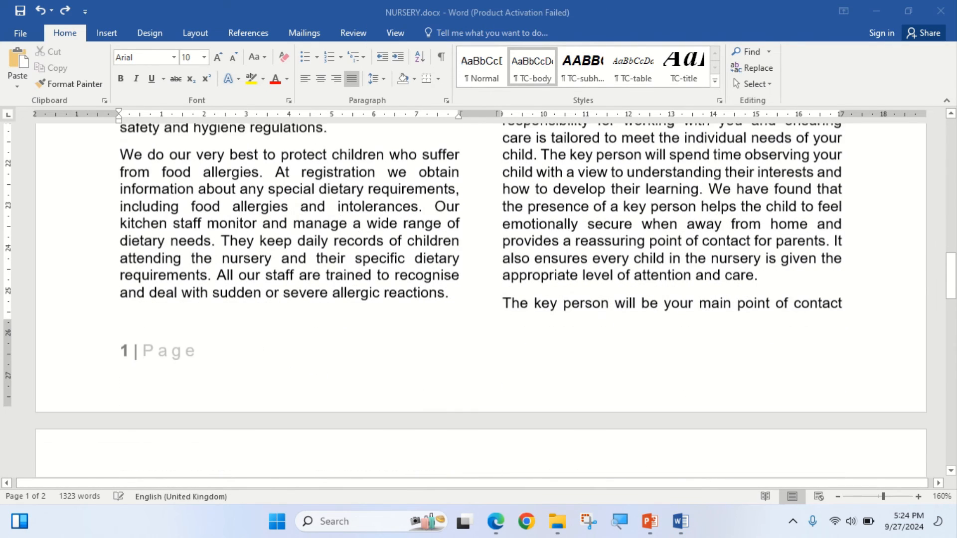
scroll(478, 249, down, 1)
click(504, 296)
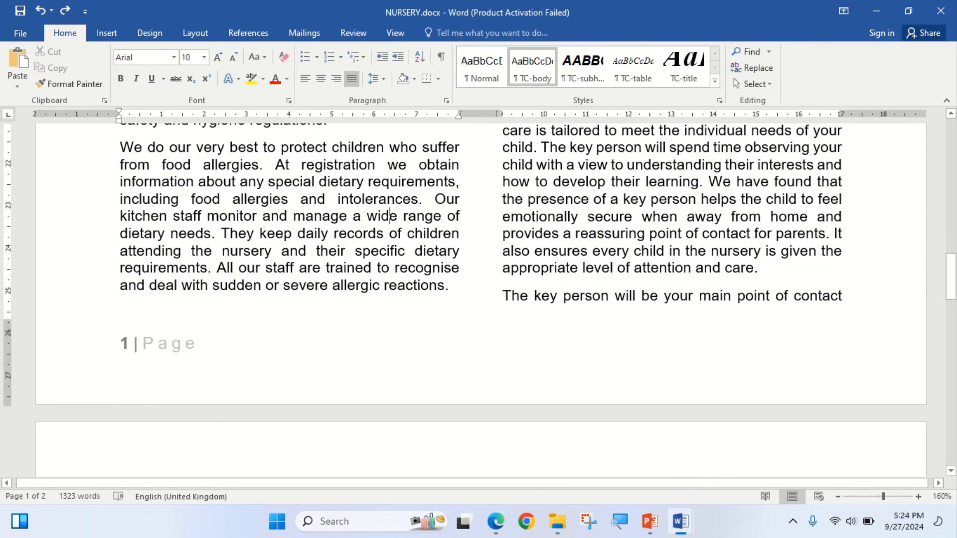
scroll(479, 299, down, 1)
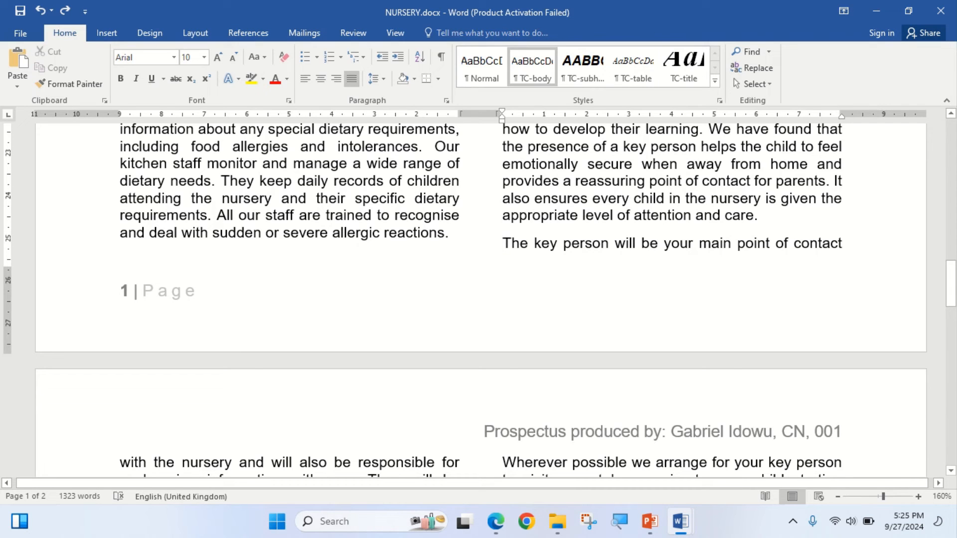
scroll(480, 299, up, 5)
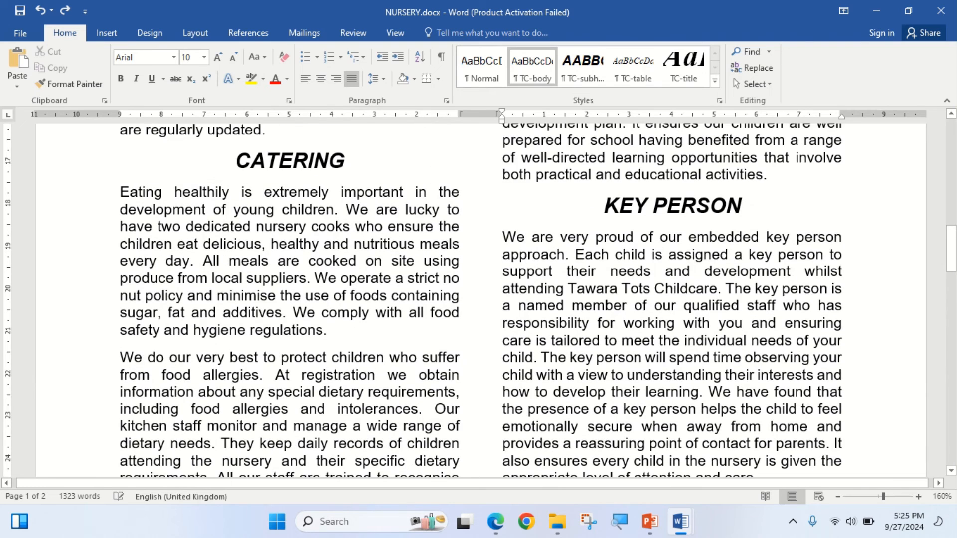
scroll(480, 299, up, 6)
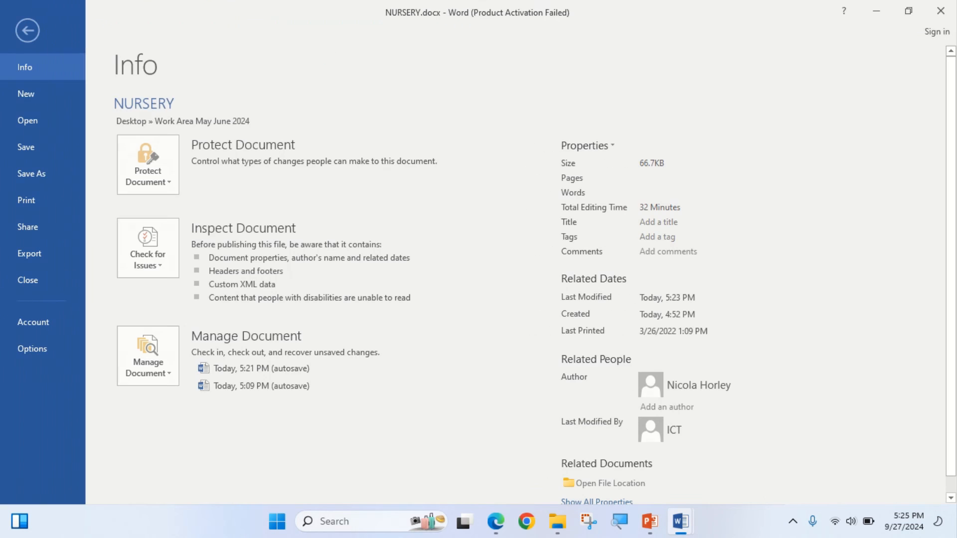
click(20, 33)
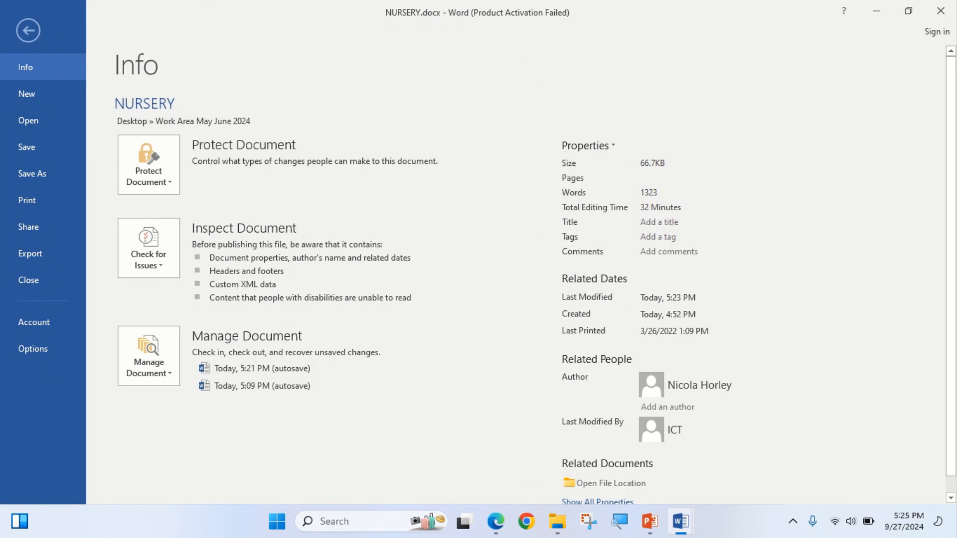
key(Escape)
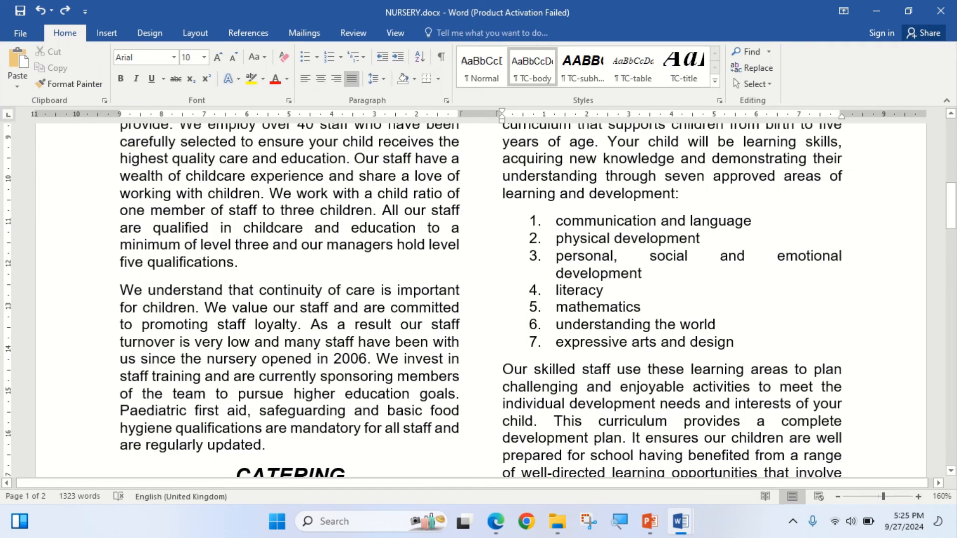
click(155, 193)
right_click(189, 200)
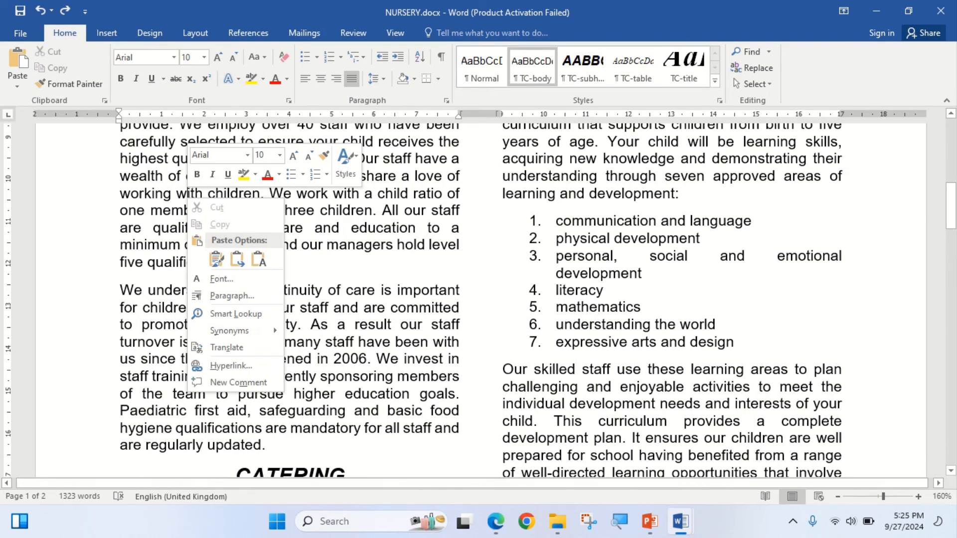
key(Escape)
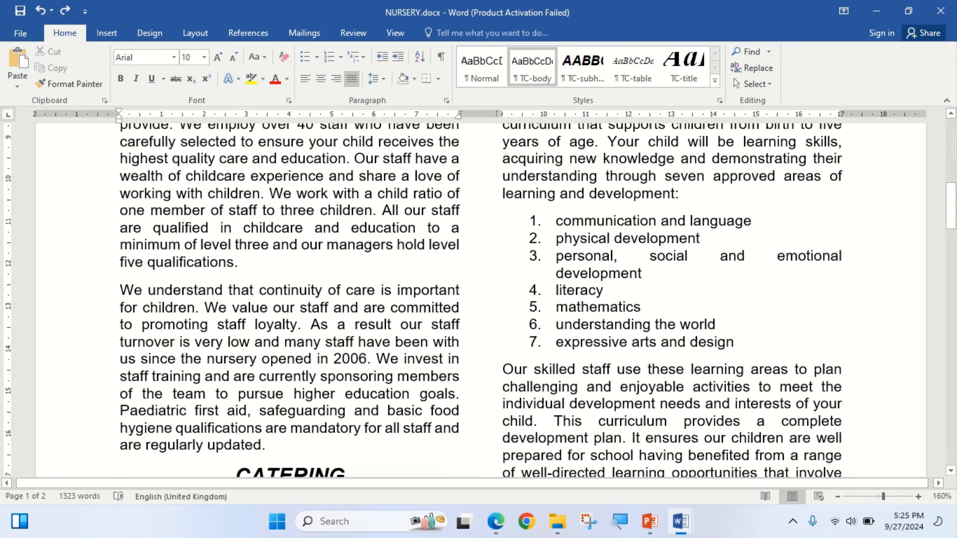
right_click(157, 159)
key(Escape)
key(ctrl+a)
key(ctrl+Home)
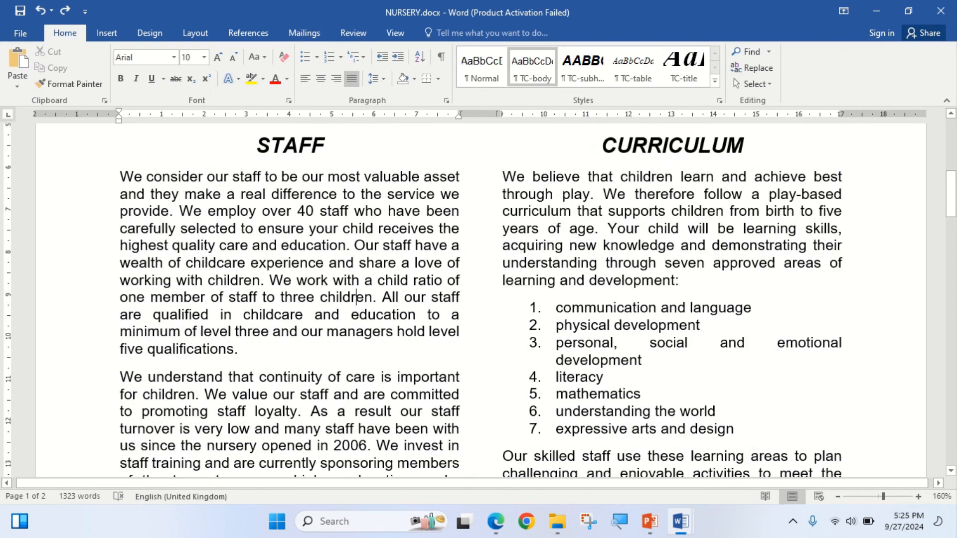
key(ctrl+a)
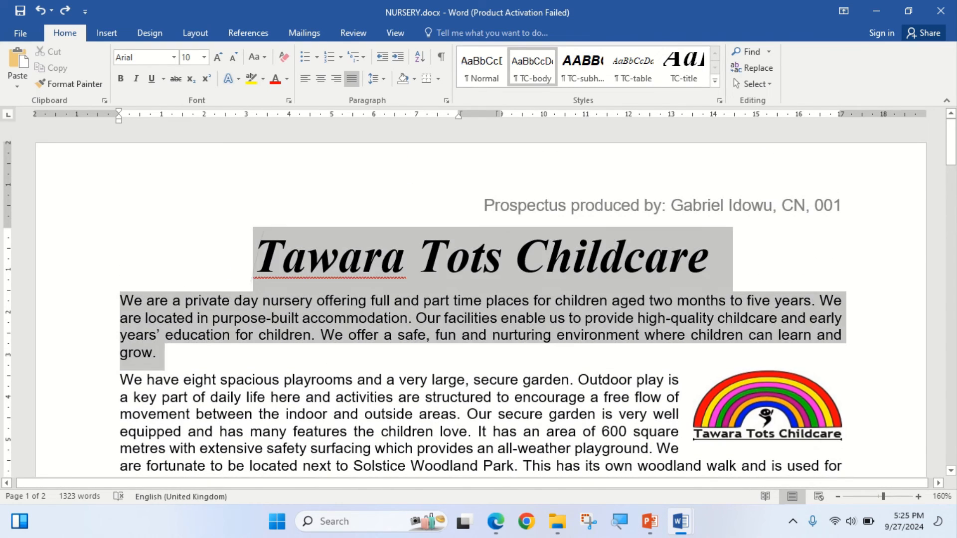
scroll(478, 299, down, 15)
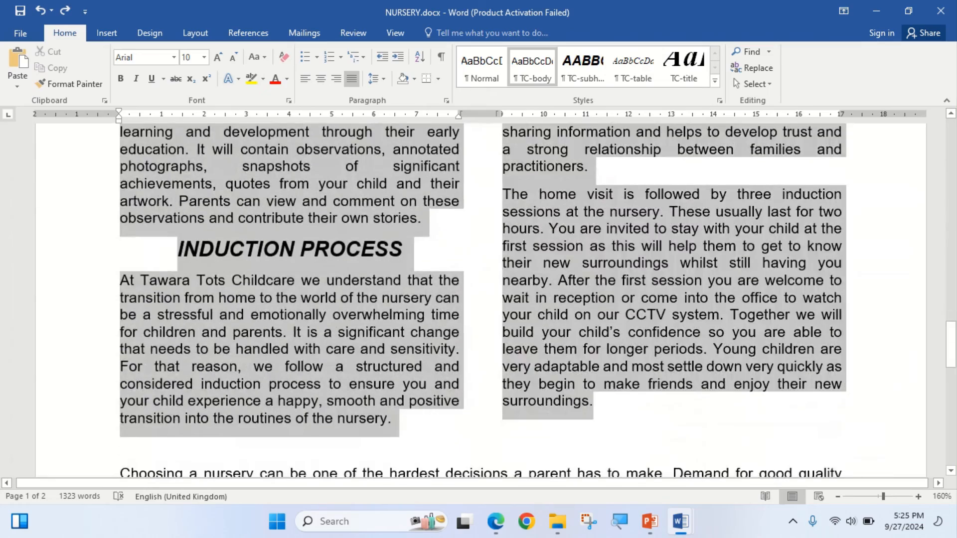
scroll(479, 299, down, 12)
scroll(479, 299, down, 2)
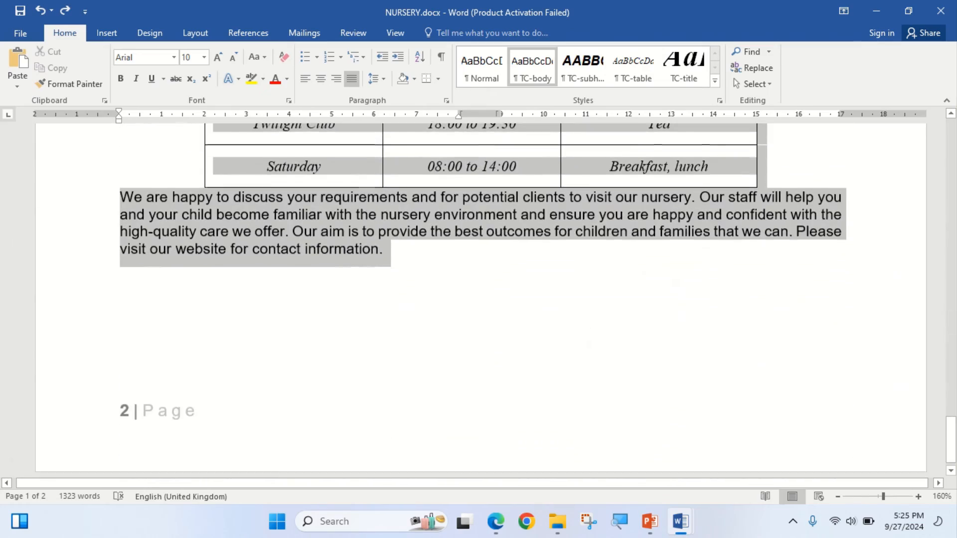
click(360, 214)
scroll(359, 215, up, 7)
scroll(478, 299, up, 5)
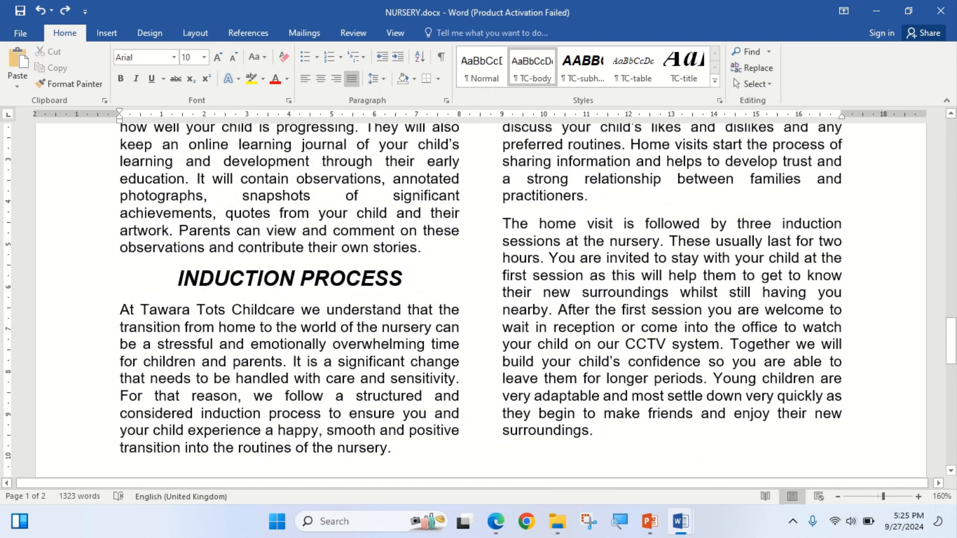
- Select the entire document and turn on Widow/Orphan control for all its paragraphs
click(261, 231)
key(ctrl+a)
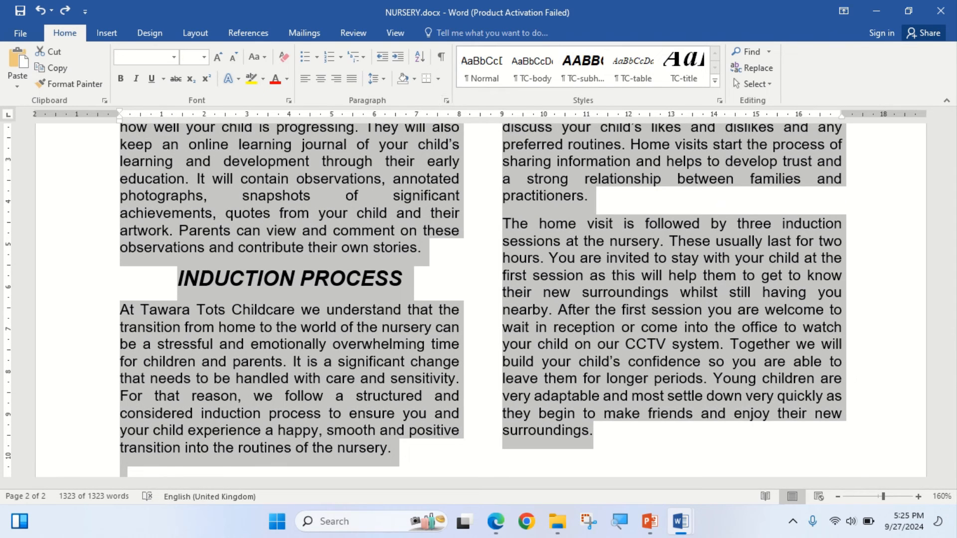
click(446, 101)
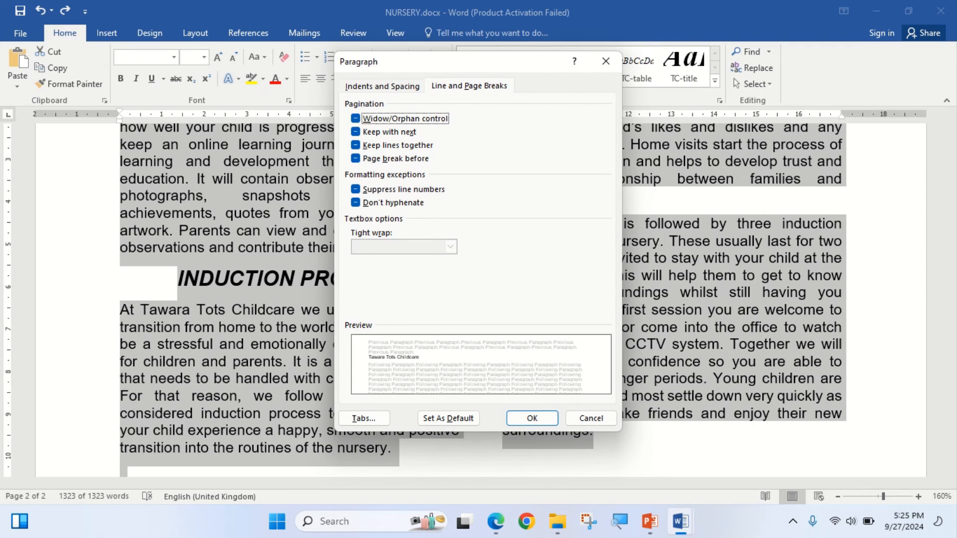
click(382, 86)
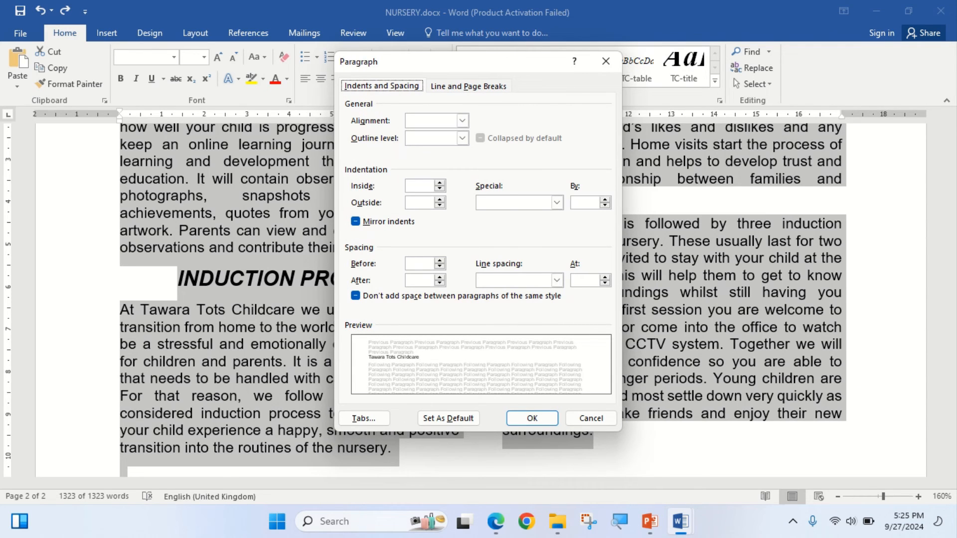
click(468, 86)
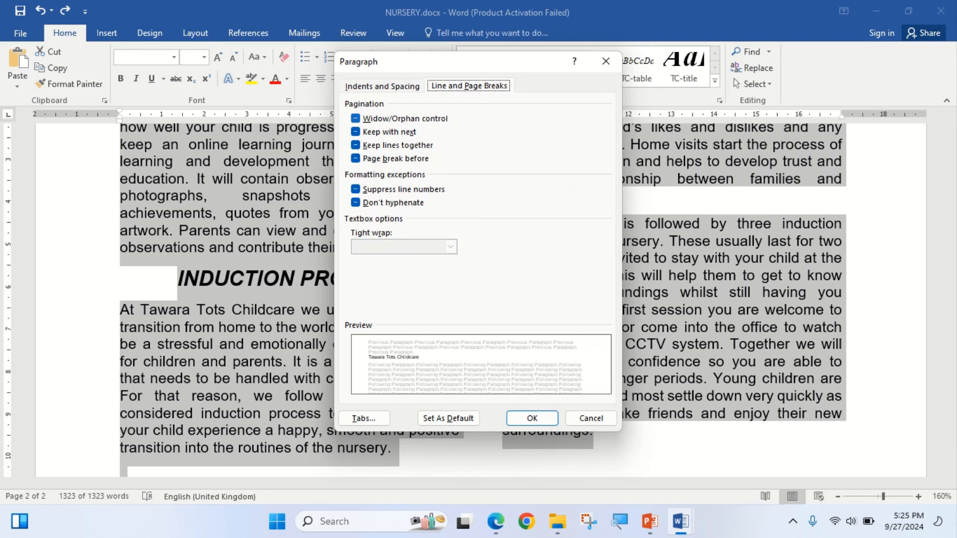
click(355, 119)
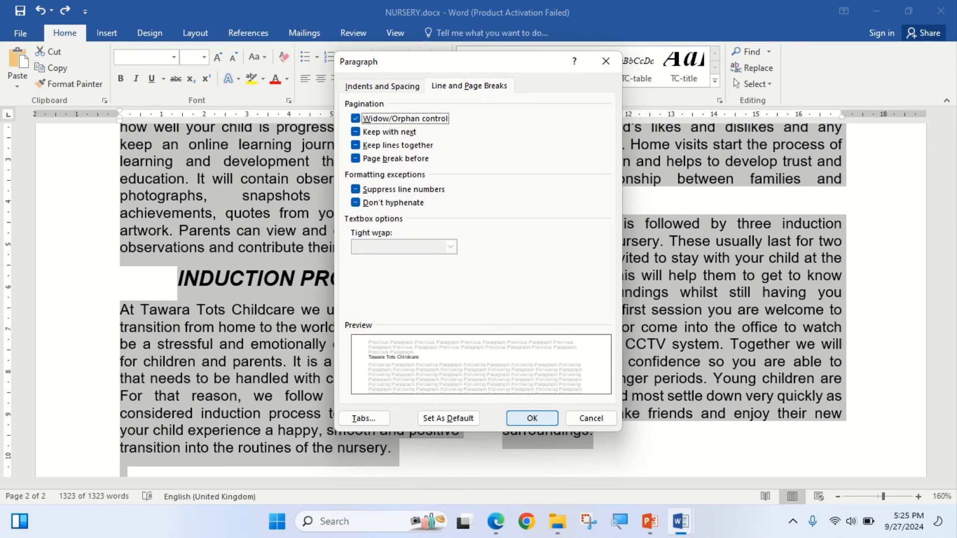
click(532, 418)
- Recheck the break between pages 1 and 2 for widows and orphans, and inspect the sessions table's layout on page 2
scroll(532, 418, down, 1)
scroll(532, 418, up, 4)
scroll(478, 300, up, 8)
click(449, 389)
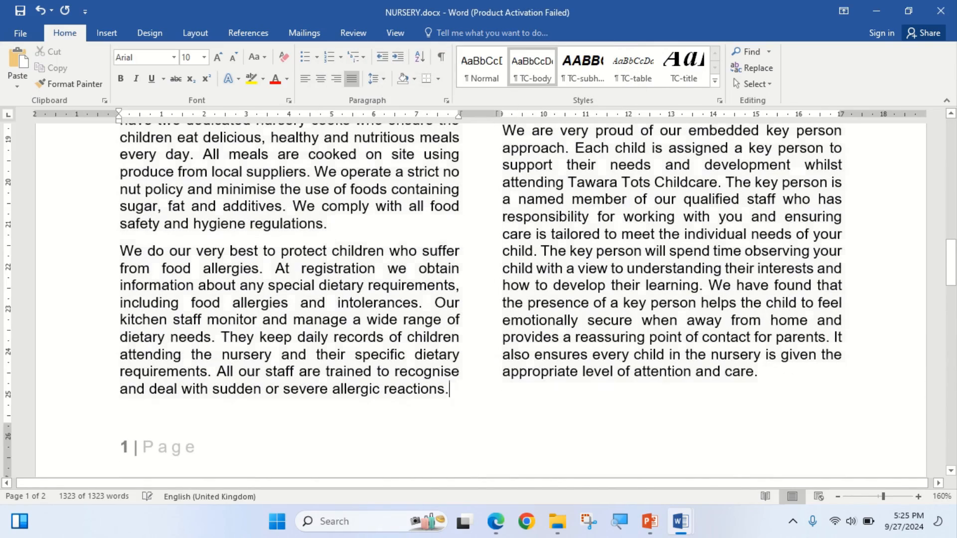
scroll(479, 300, down, 6)
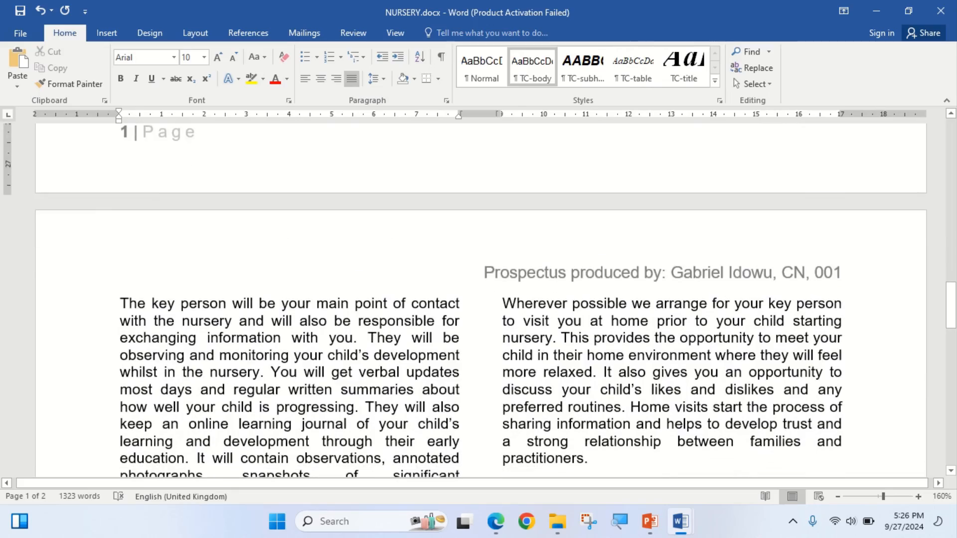
scroll(478, 300, up, 5)
scroll(479, 300, down, 5)
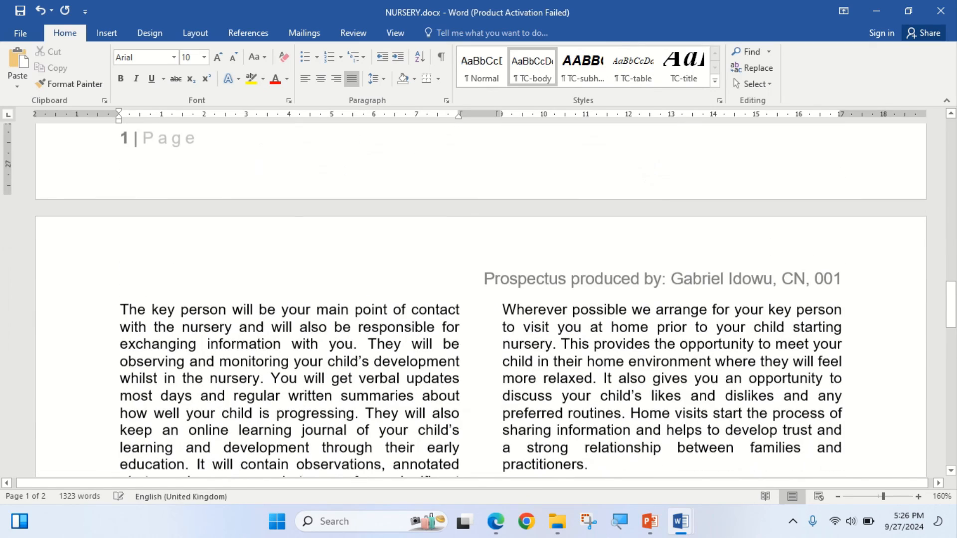
scroll(478, 300, down, 8)
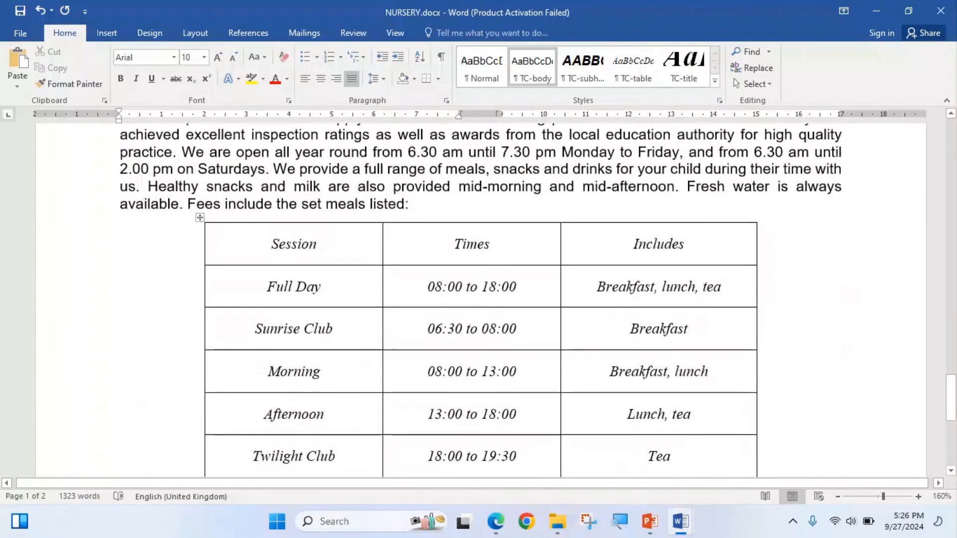
scroll(479, 300, down, 4)
scroll(479, 300, up, 5)
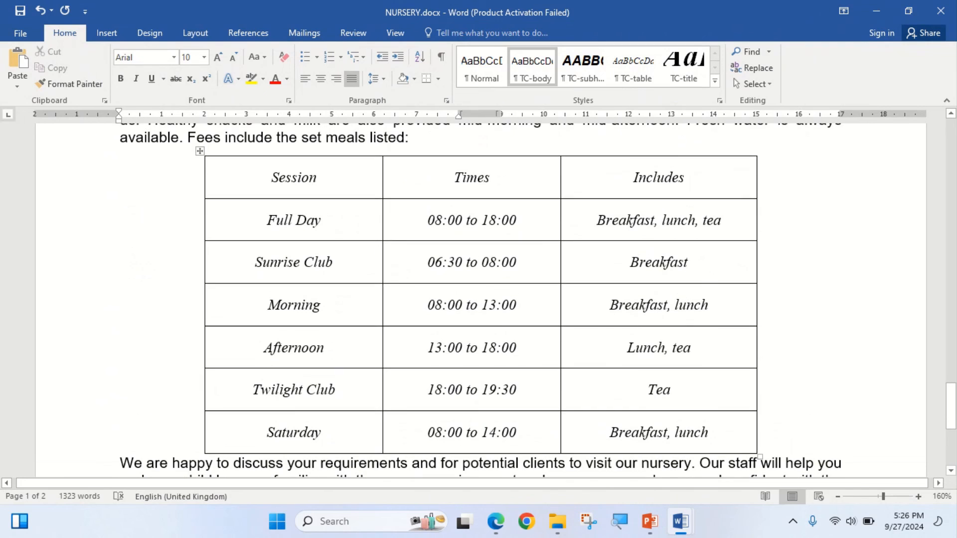
- Highlight step 10's [1] mark in the exam paper, then open the print preview of NURSERY.docx
click(495, 521)
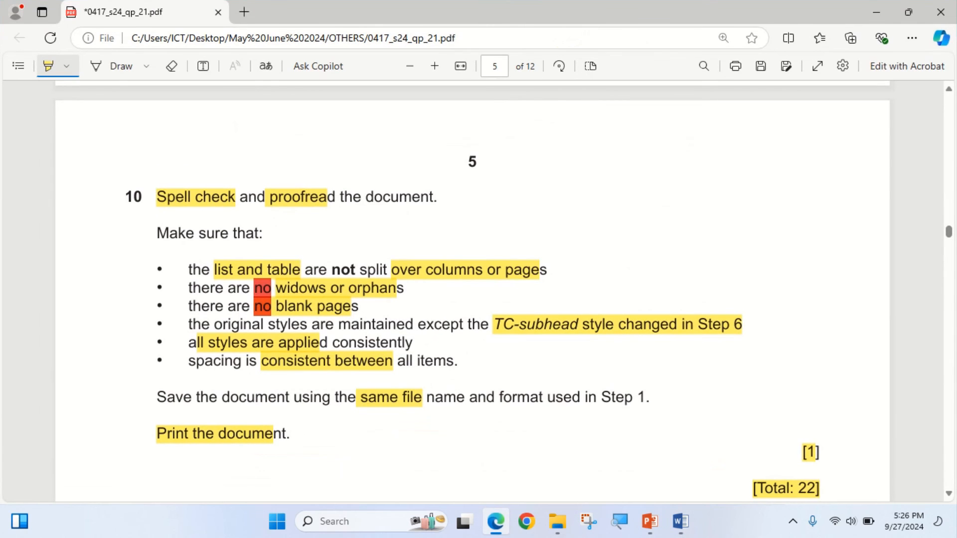
scroll(473, 291, down, 1)
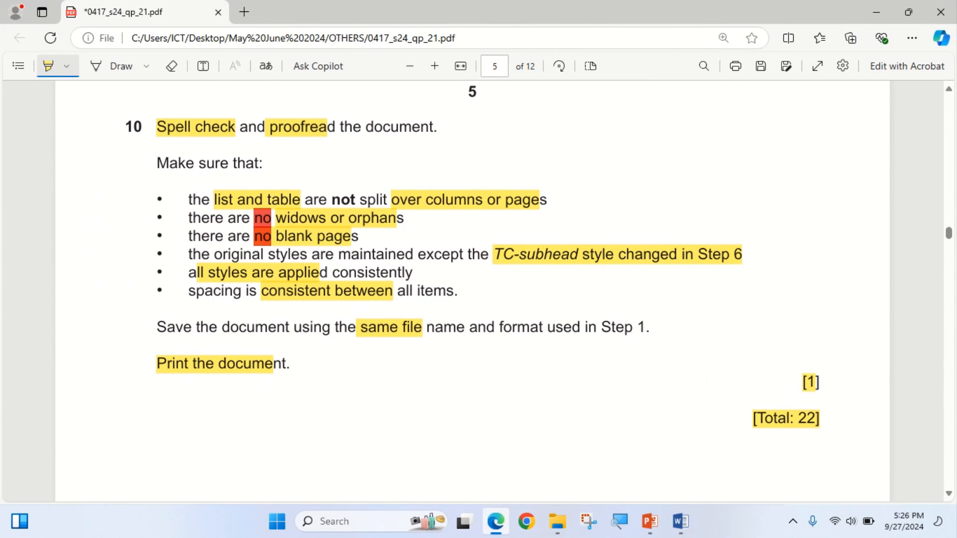
click(680, 522)
scroll(479, 300, up, 4)
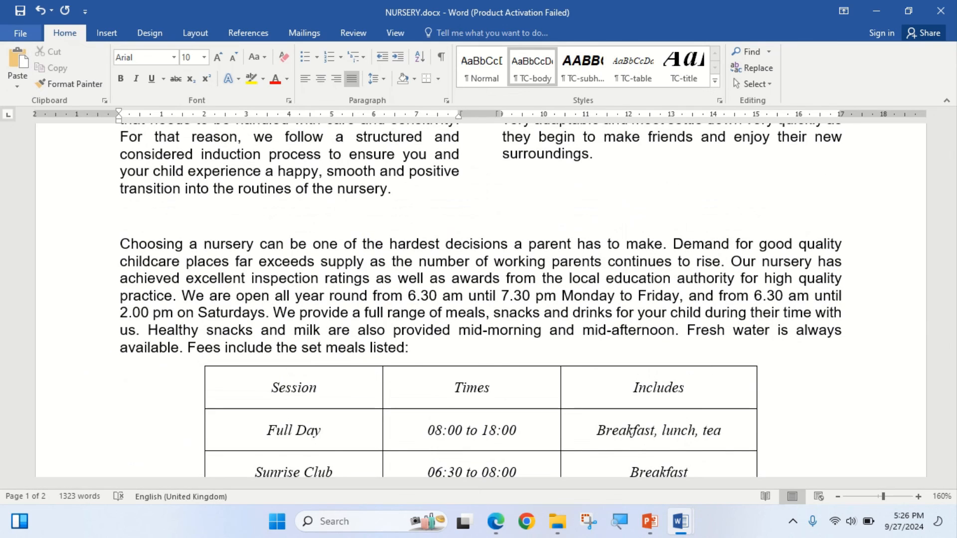
click(20, 33)
click(30, 200)
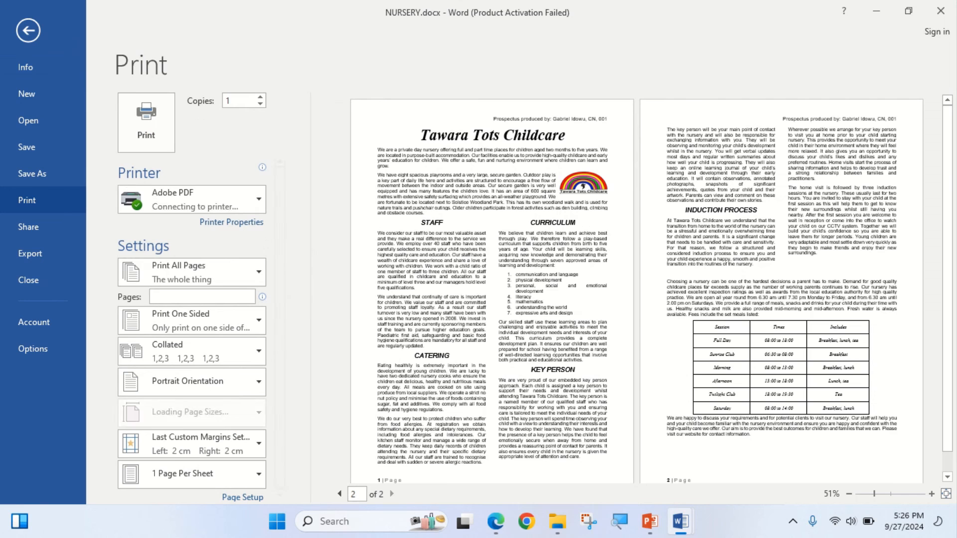
- Examine the layout of both pages of NURSERY.docx in the print preview, then return to the document
scroll(652, 288, down, 1)
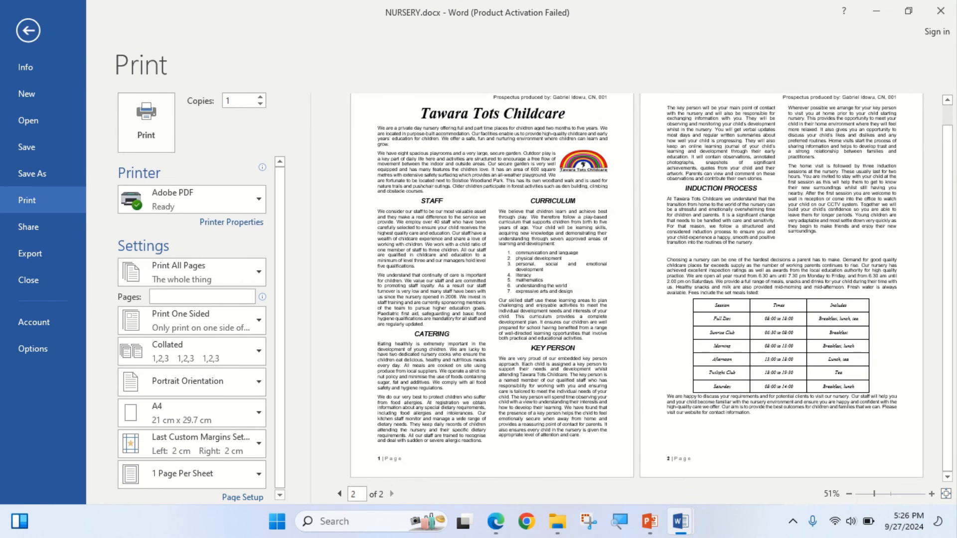
scroll(652, 289, up, 1)
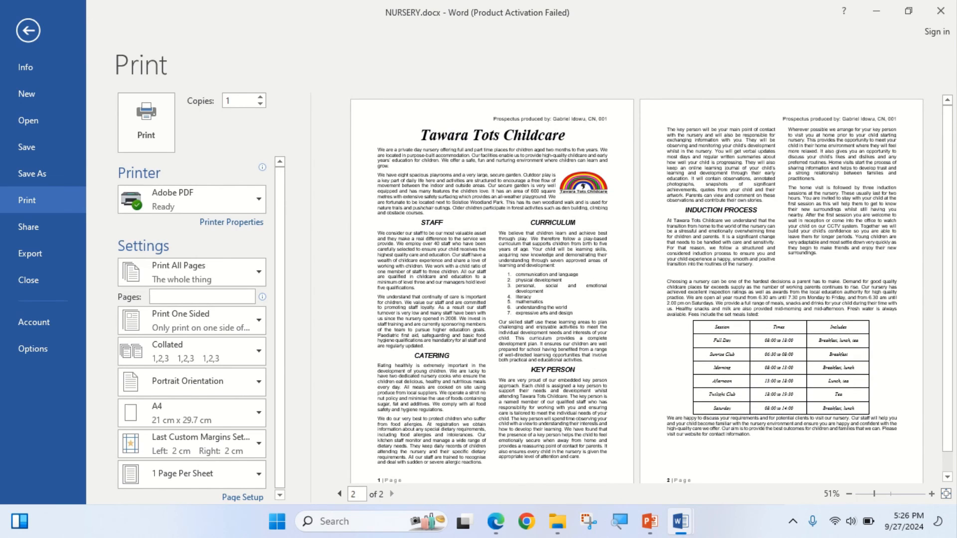
scroll(651, 289, down, 1)
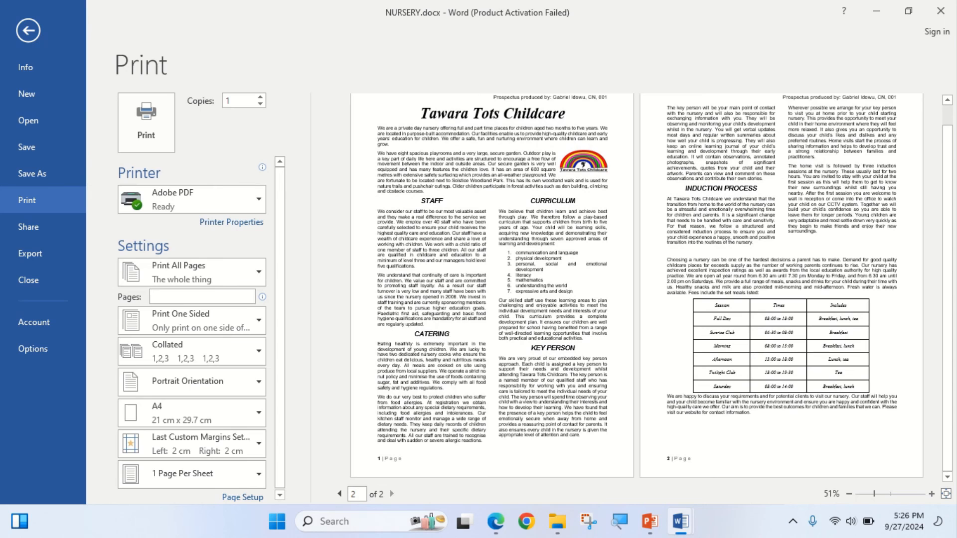
scroll(652, 288, up, 1)
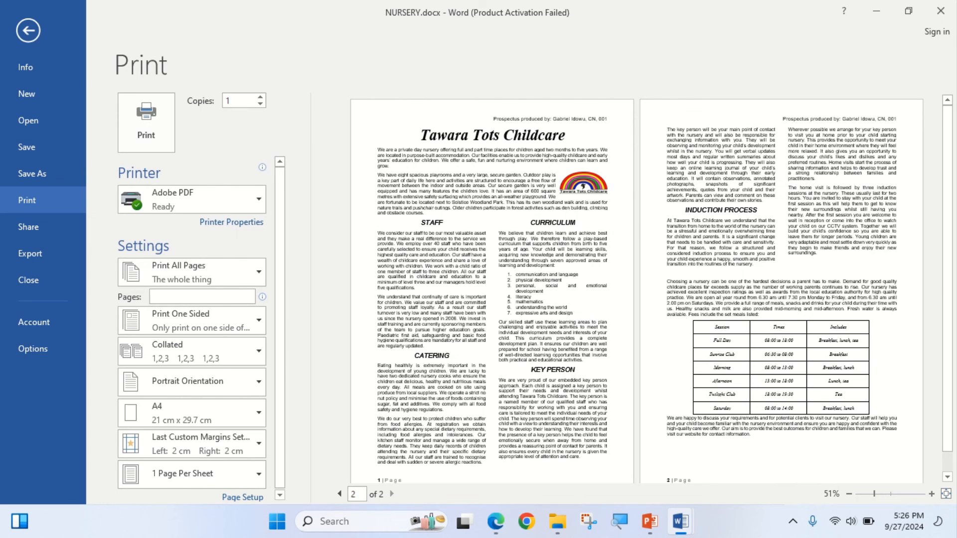
click(28, 31)
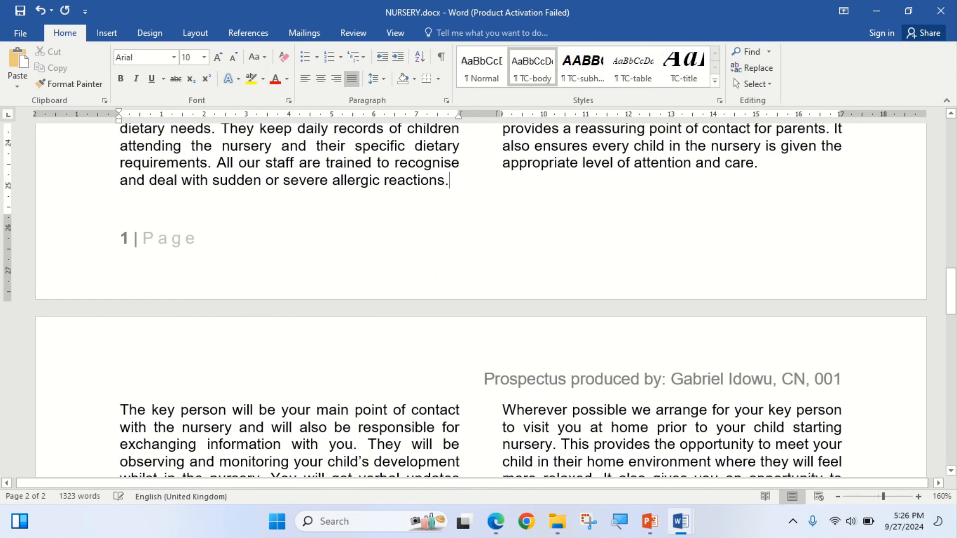
- Switch to the exam paper PDF in Edge and go back through it to the cover page
key(alt+Tab)
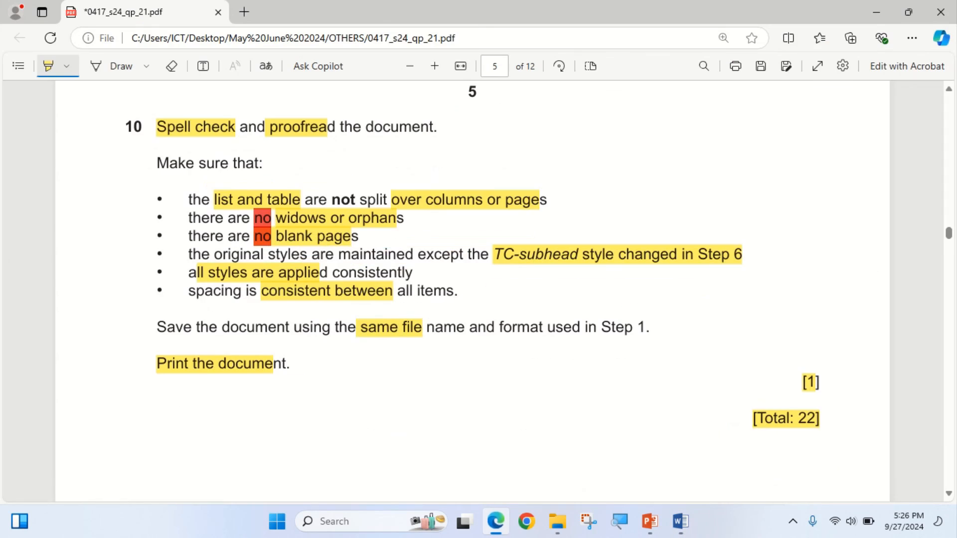
scroll(472, 291, up, 20)
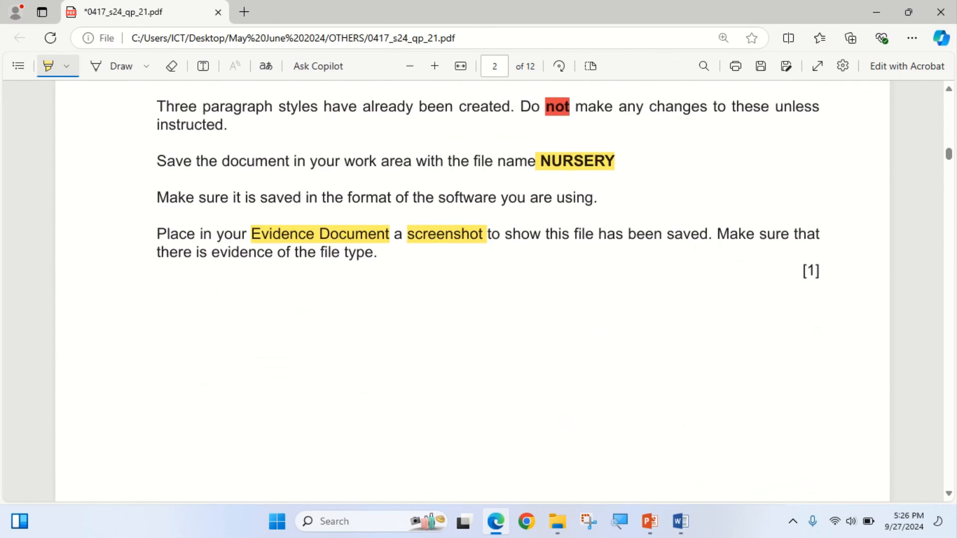
scroll(472, 292, up, 12)
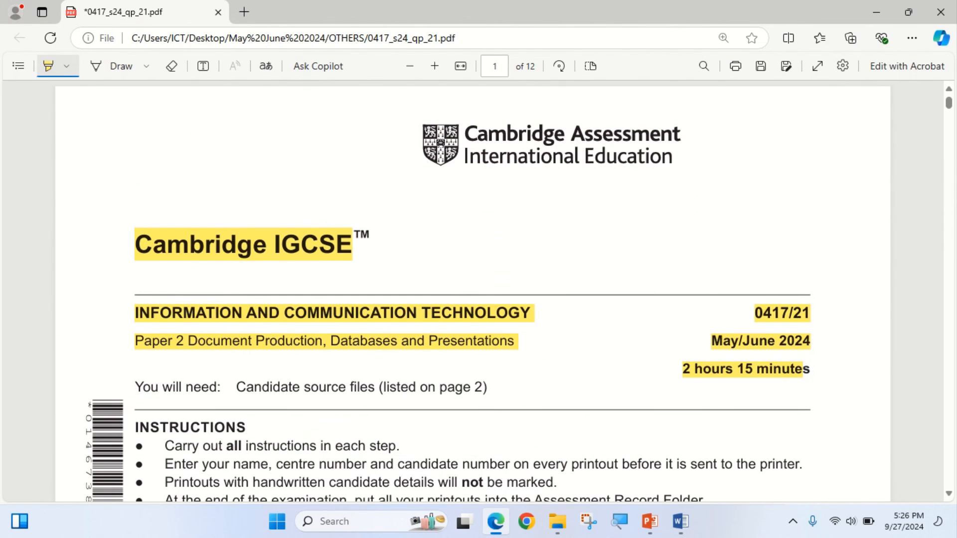